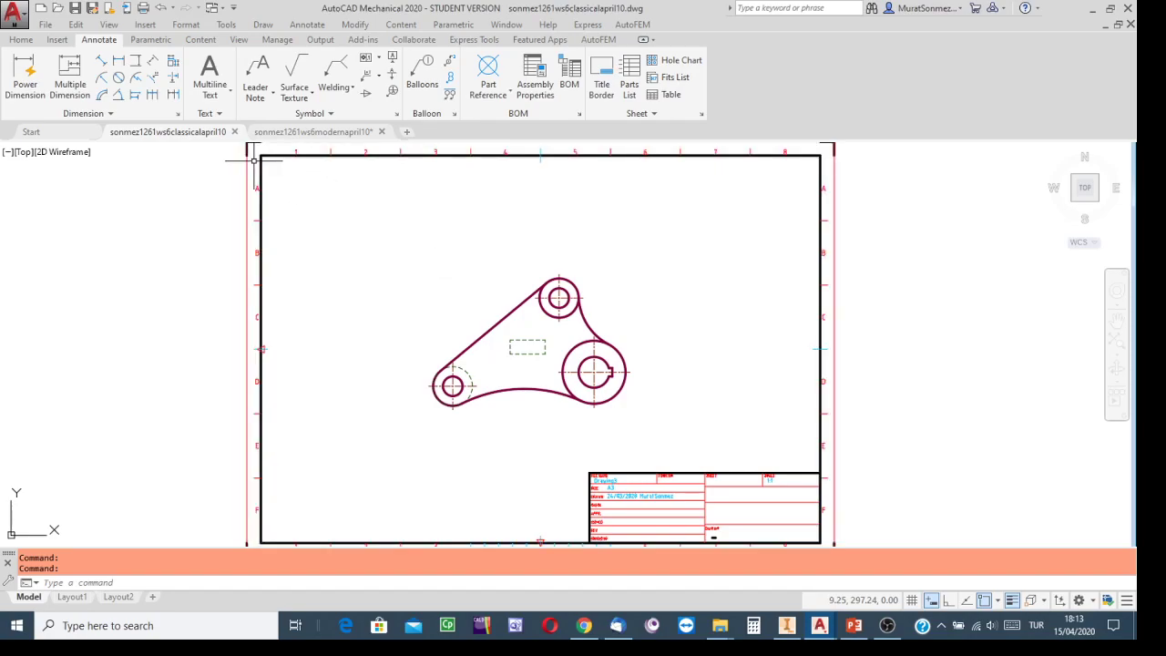
Step: Check the April 13 - April 19 worksheet tasks on the course page in Chrome and return to AutoCAD Mechanical
{"action": "mouse_move", "coordinate": [169, 137]}
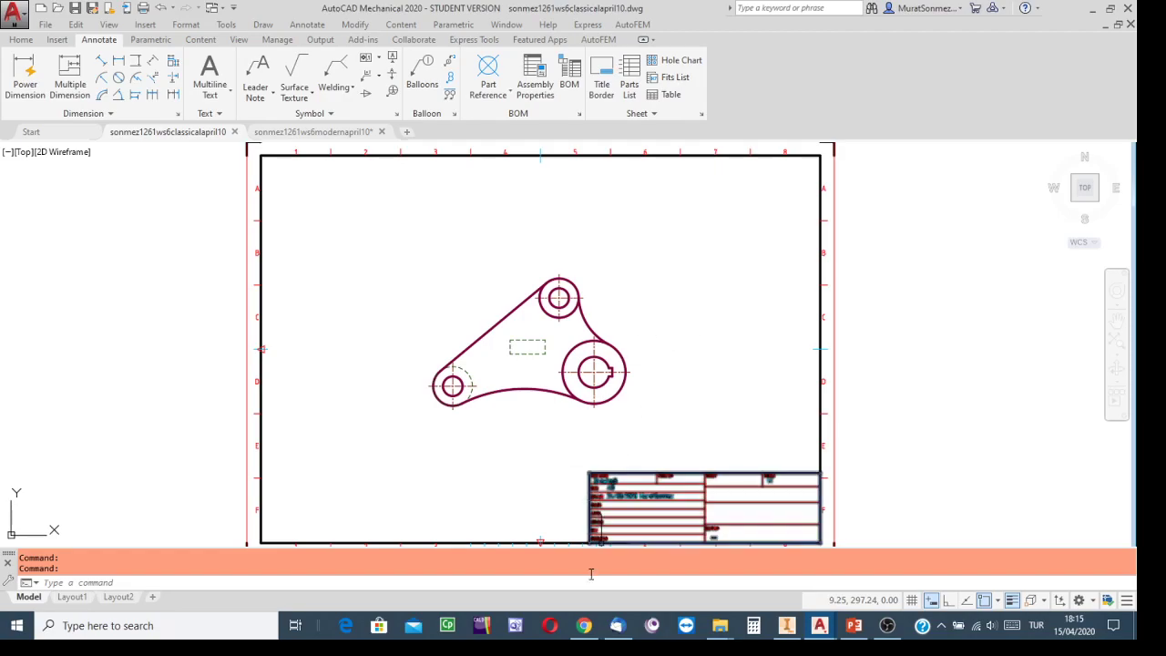
{"action": "left_click", "coordinate": [584, 626]}
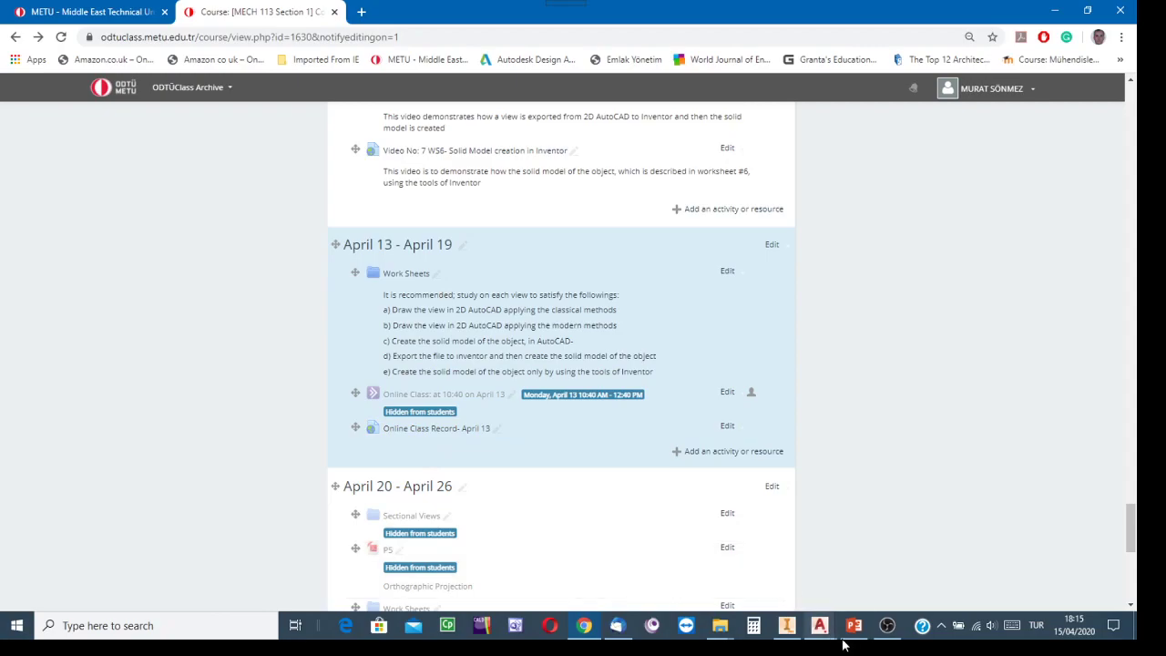
{"action": "left_click", "coordinate": [816, 627]}
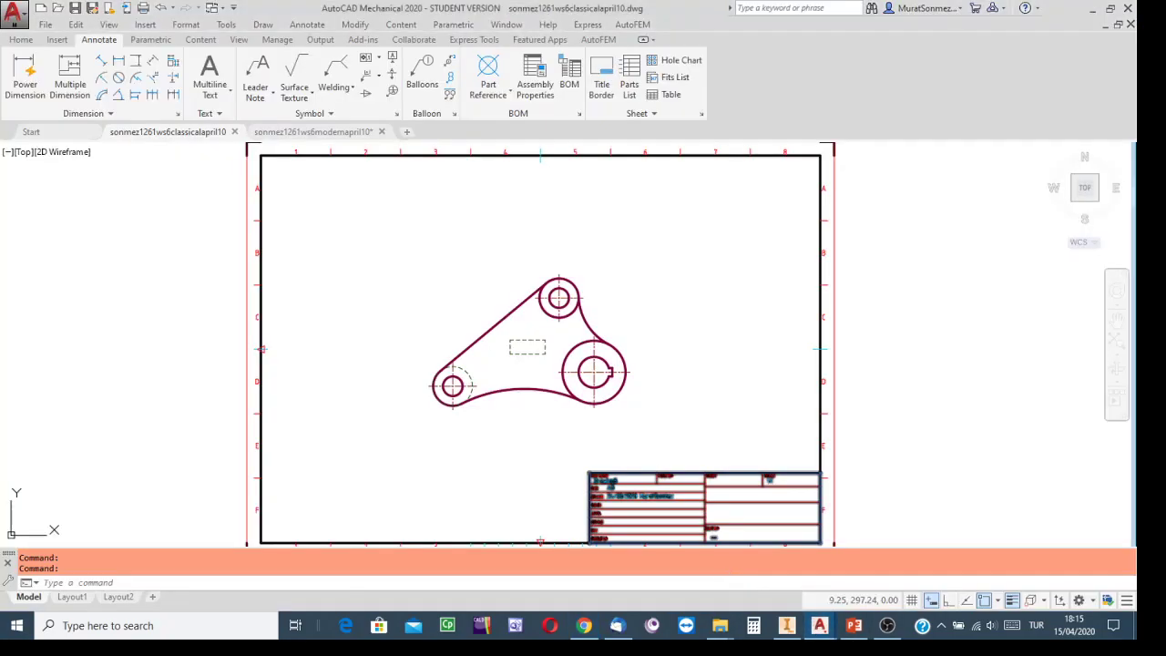
{"action": "left_click", "coordinate": [743, 576]}
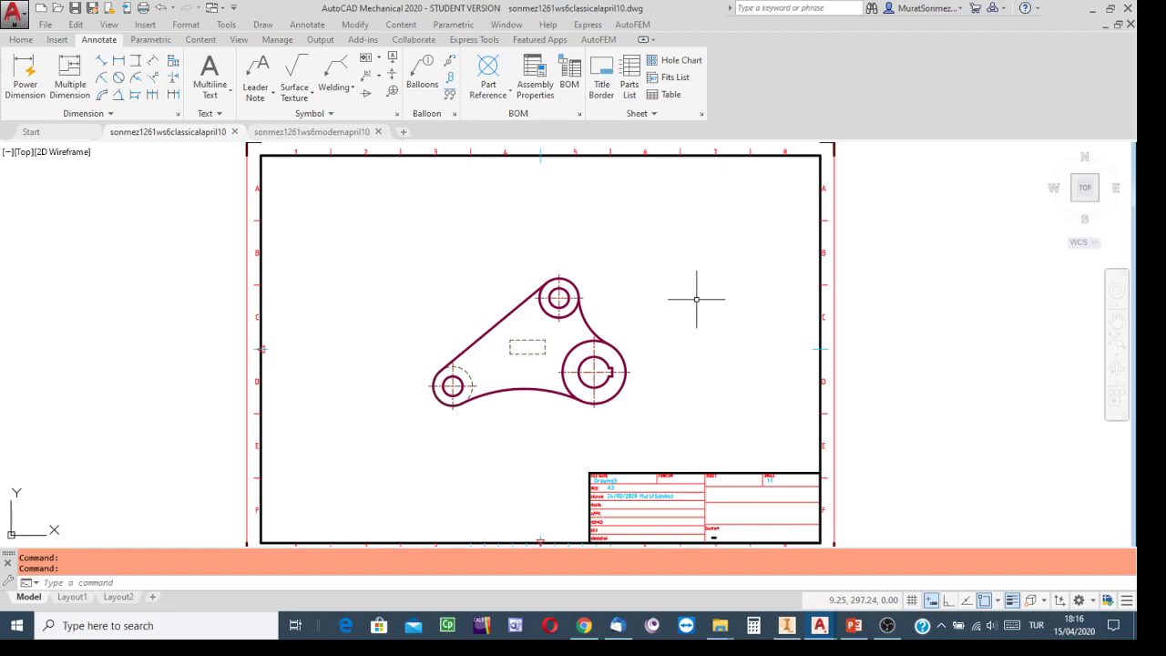
{"action": "scroll", "coordinate": [727, 283], "scroll_direction": "up", "scroll_amount": 2}
{"action": "scroll", "coordinate": [727, 283], "scroll_direction": "down", "scroll_amount": 2}
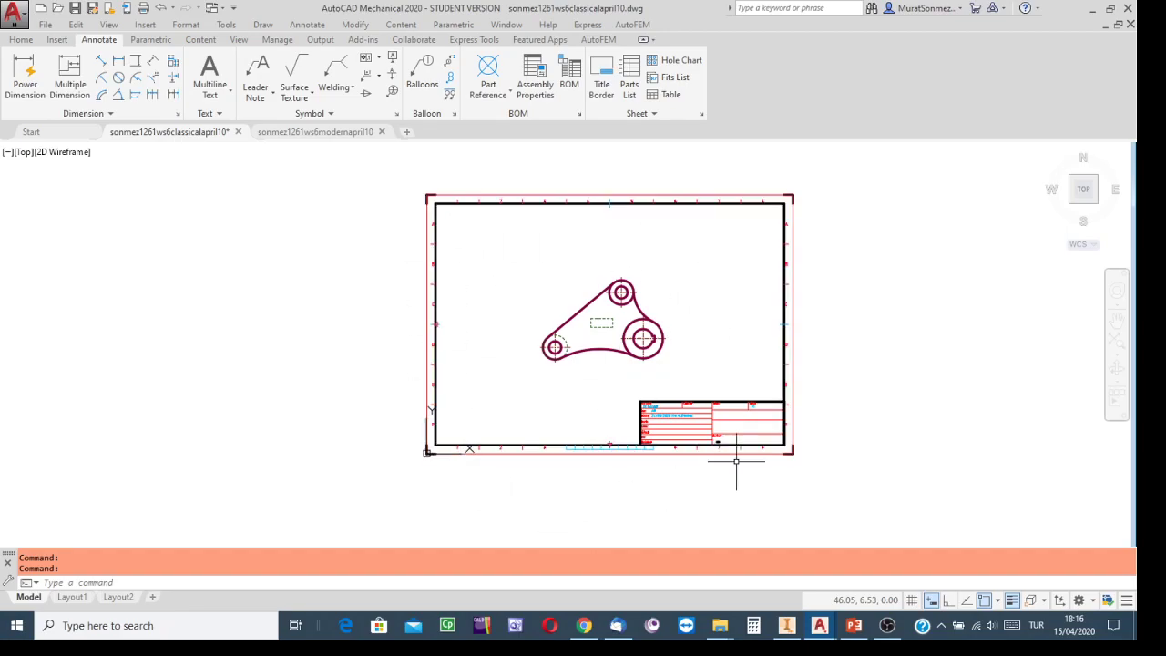
{"action": "scroll", "coordinate": [745, 455], "scroll_direction": "up", "scroll_amount": 2}
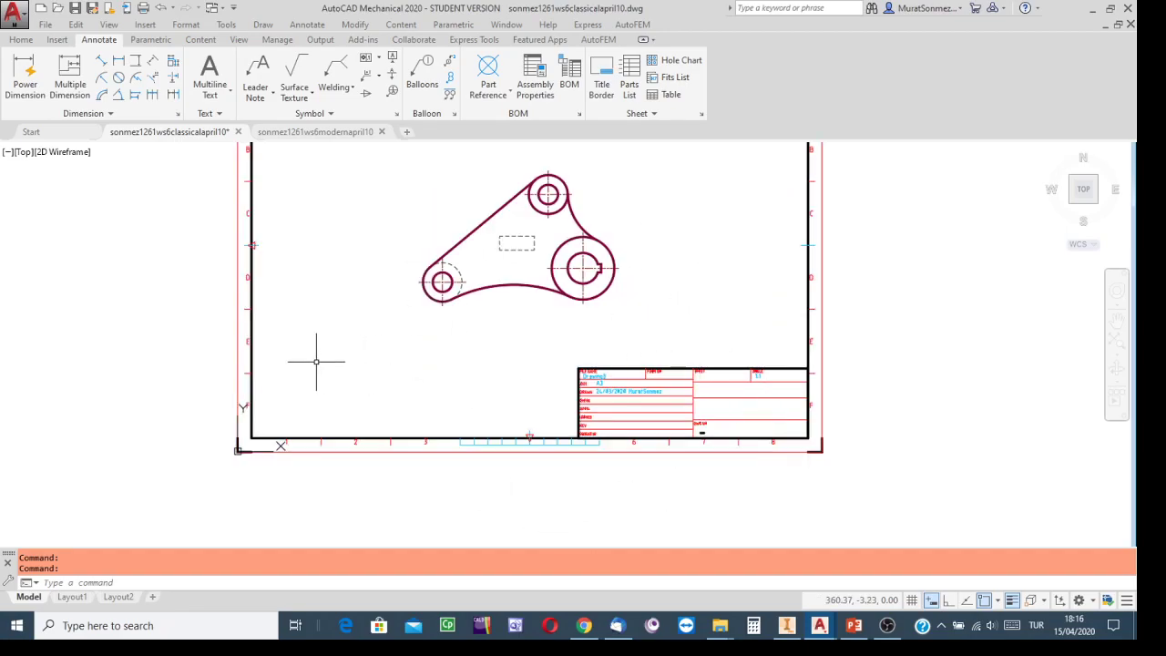
{"action": "middle_click_drag", "start_coordinate": [406, 380], "coordinate": [404, 455]}
{"action": "scroll", "coordinate": [447, 405], "scroll_direction": "down", "scroll_amount": 2}
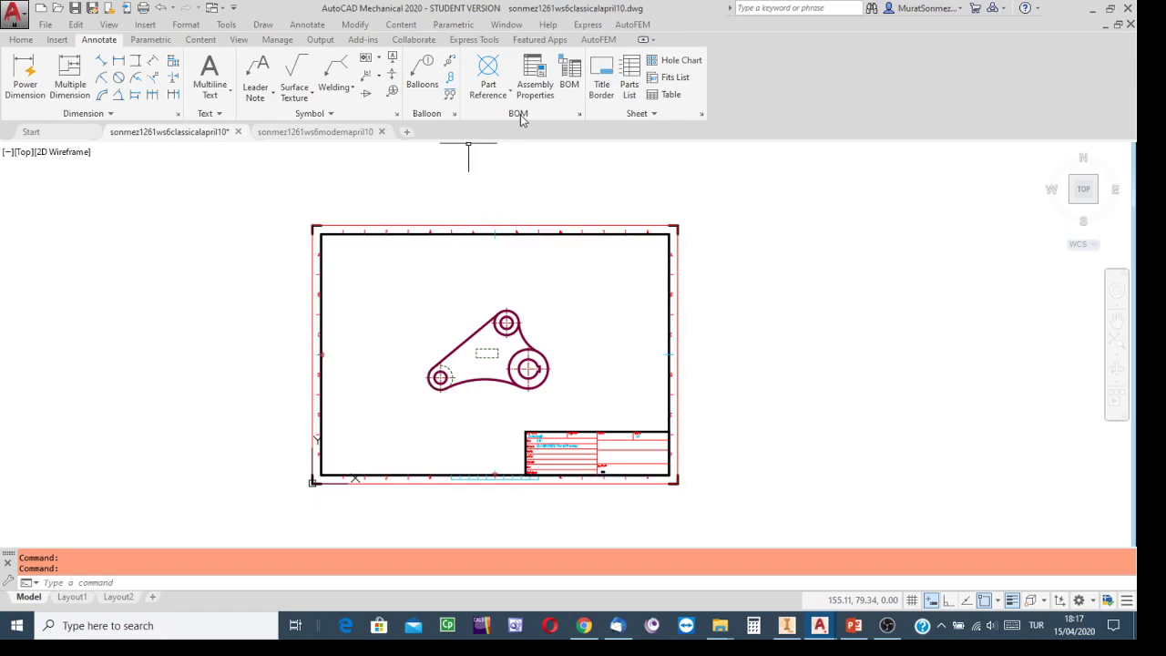
Step: Turn off the layers 0, AM_0, AM_BOR and axes in the classical drawing
{"action": "left_click", "coordinate": [21, 41]}
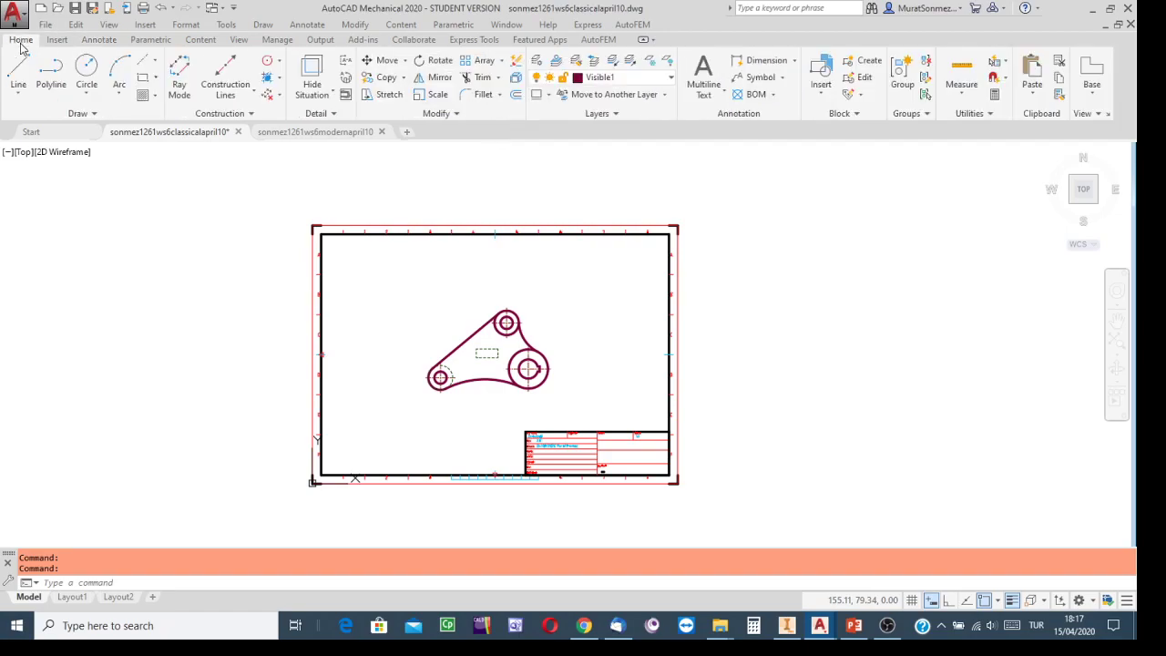
{"action": "left_click", "coordinate": [671, 83]}
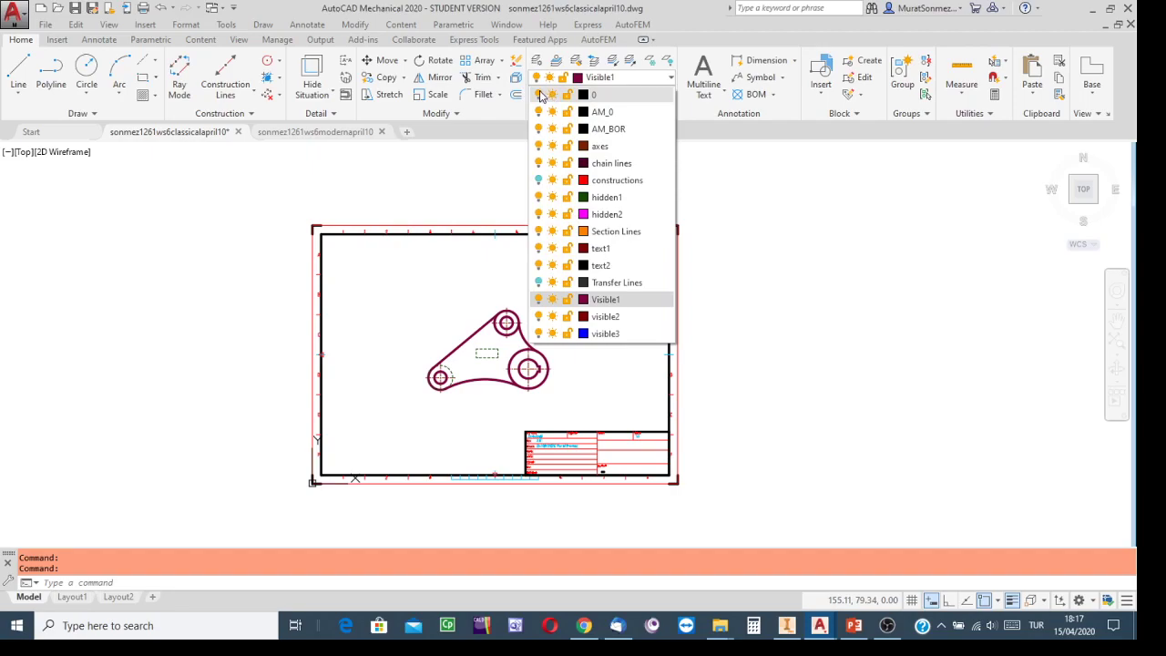
{"action": "left_click", "coordinate": [539, 95]}
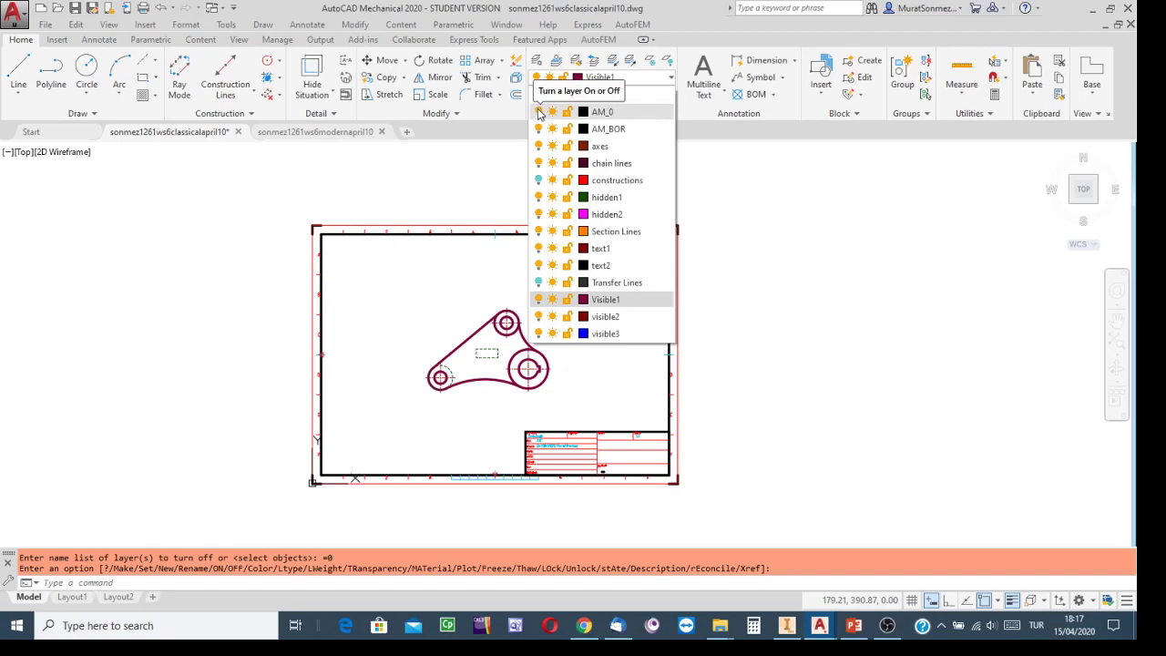
{"action": "left_click", "coordinate": [539, 111]}
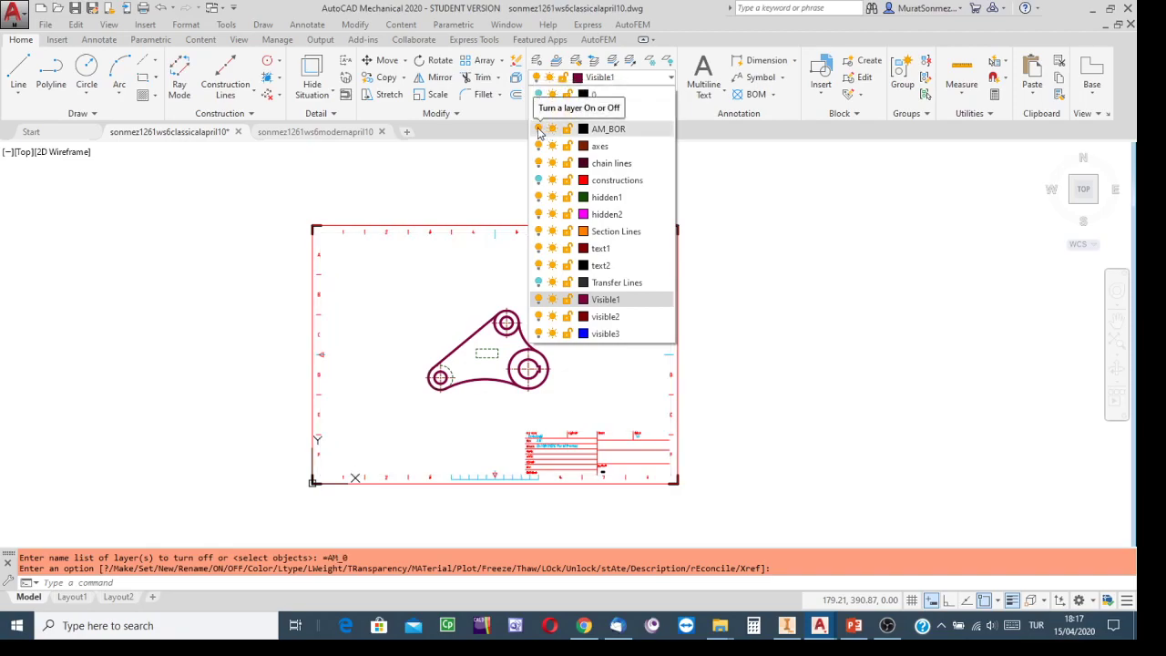
{"action": "left_click", "coordinate": [538, 130]}
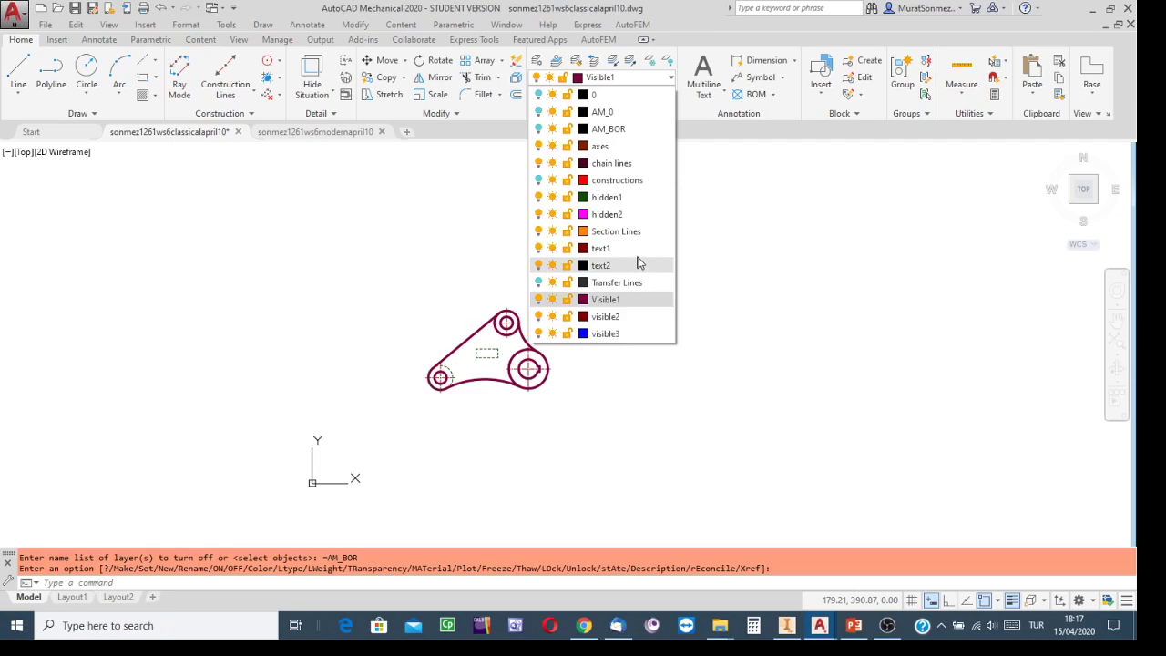
{"action": "scroll", "coordinate": [489, 387], "scroll_direction": "up", "scroll_amount": 4}
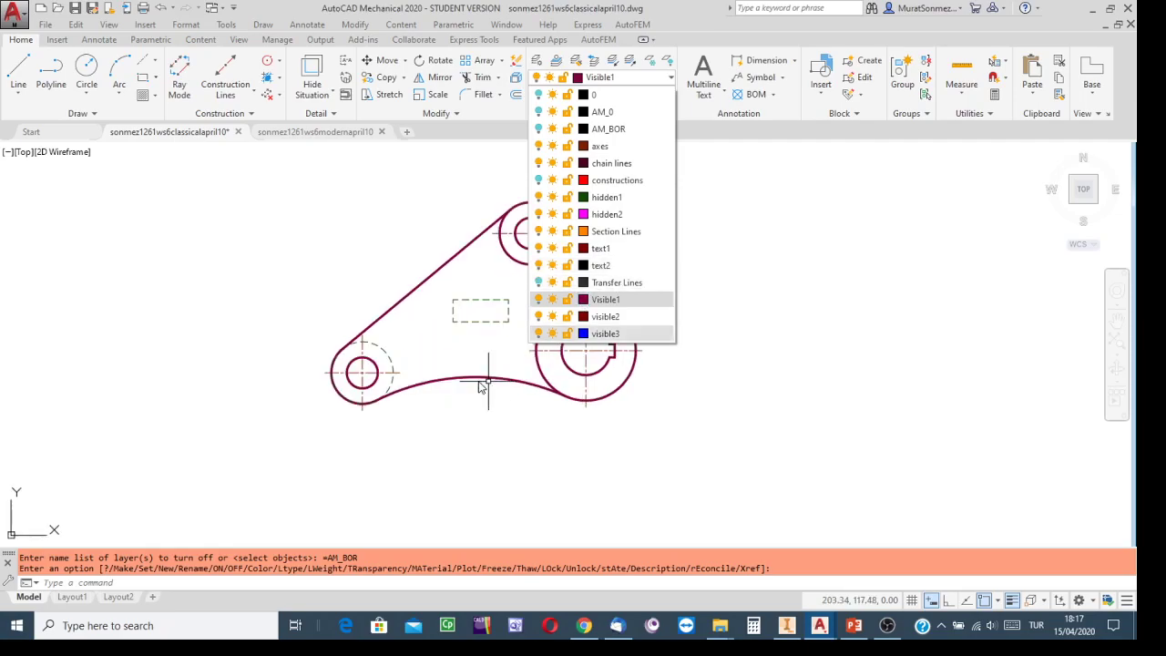
{"action": "scroll", "coordinate": [459, 357], "scroll_direction": "down", "scroll_amount": 2}
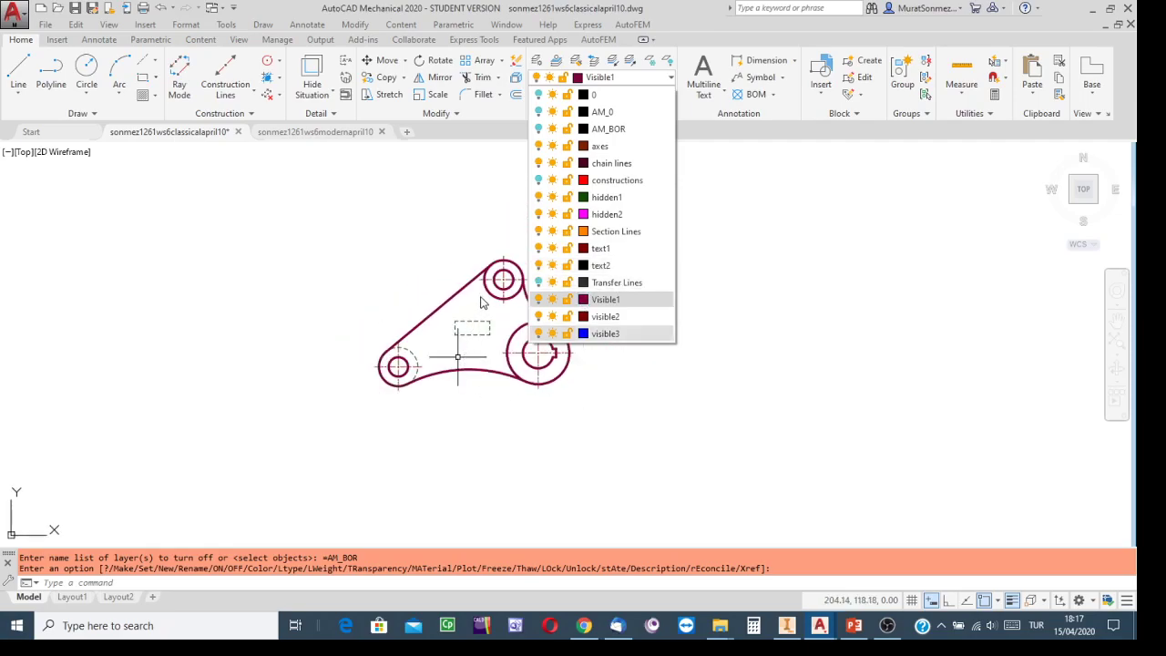
{"action": "left_click", "coordinate": [537, 146]}
{"action": "left_click", "coordinate": [813, 238]}
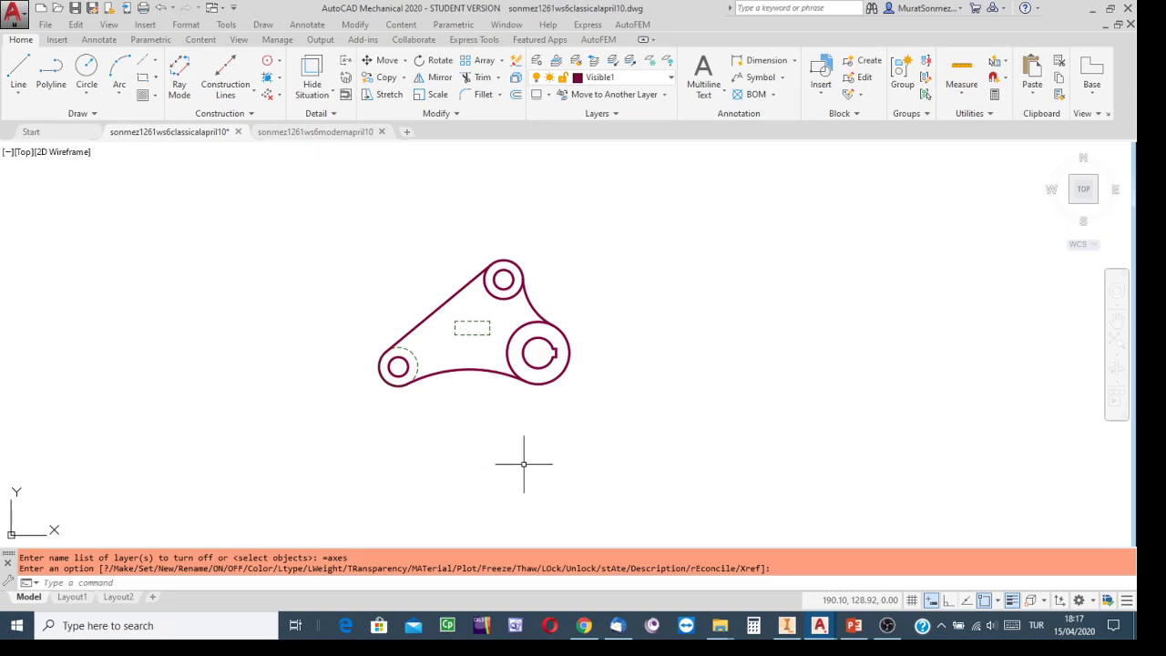
Step: Scale the whole lever view by a factor of 100 about the lower-left corner of the dashed rectangle
{"action": "left_click", "coordinate": [634, 212]}
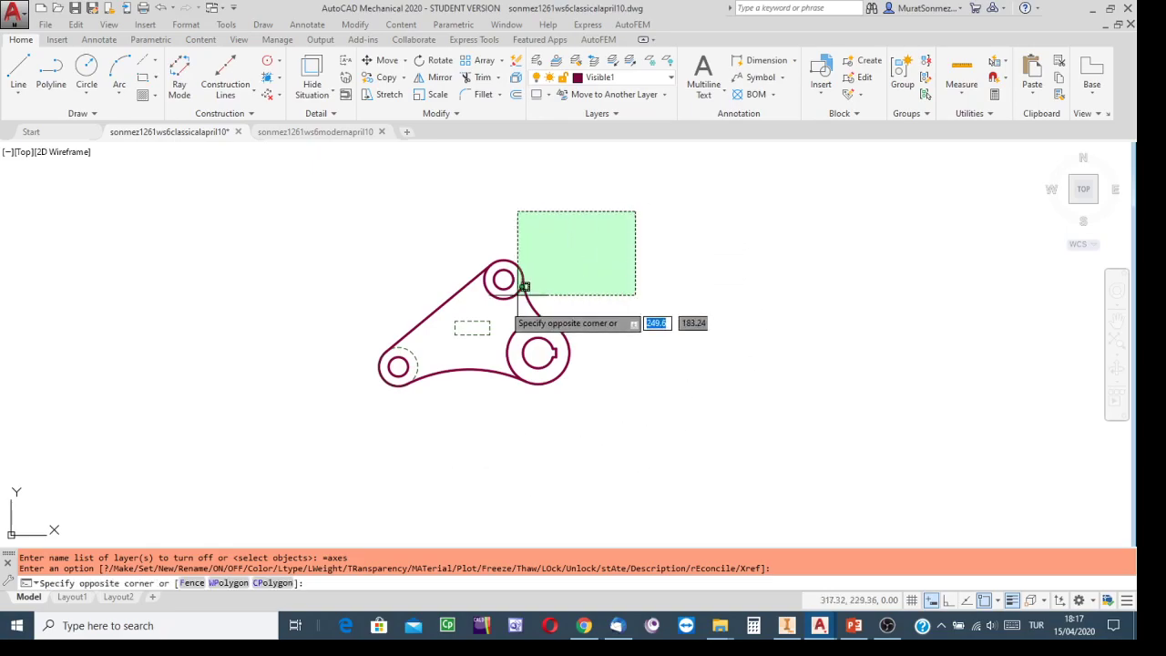
{"action": "left_click", "coordinate": [315, 441]}
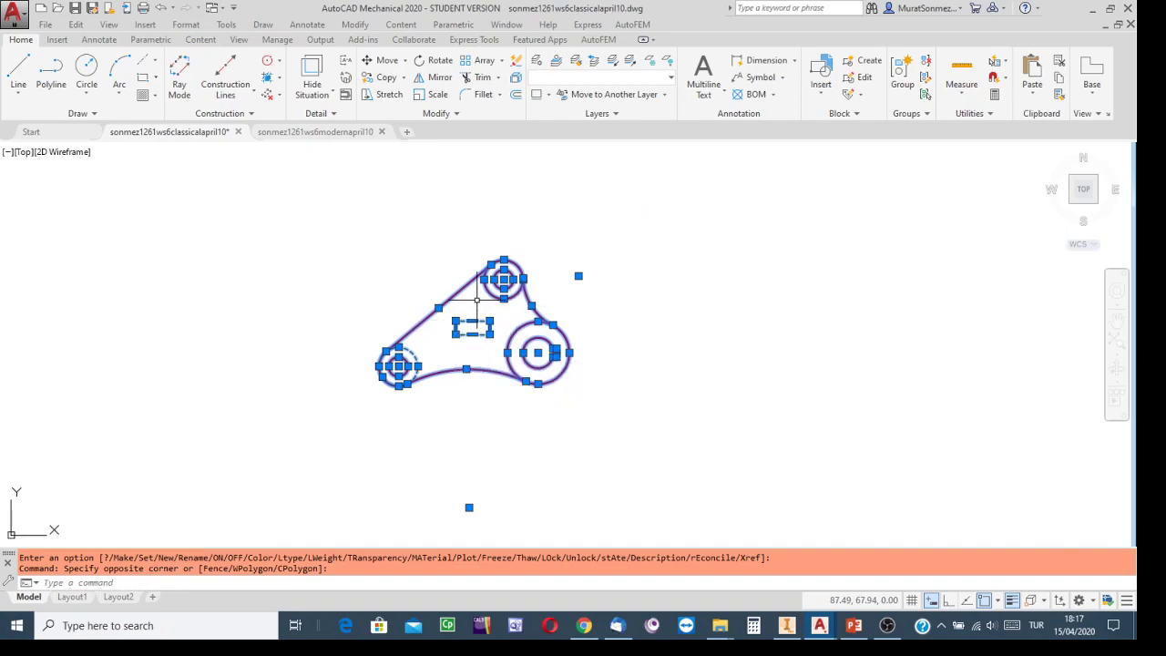
{"action": "right_click", "coordinate": [477, 307]}
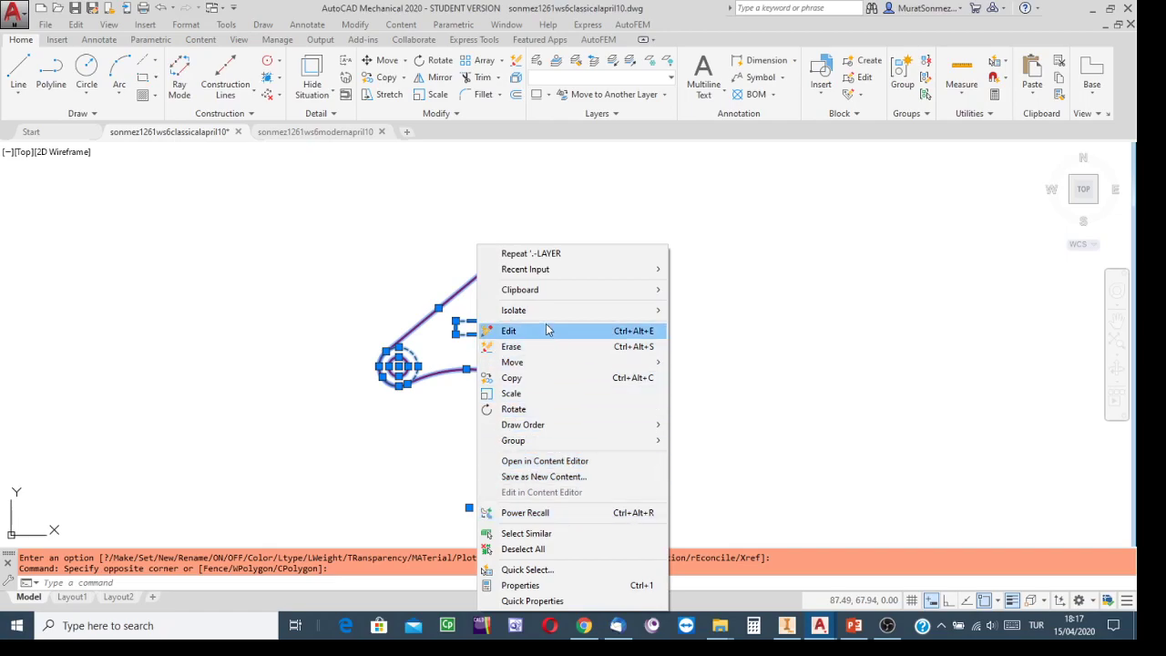
{"action": "left_click", "coordinate": [512, 394]}
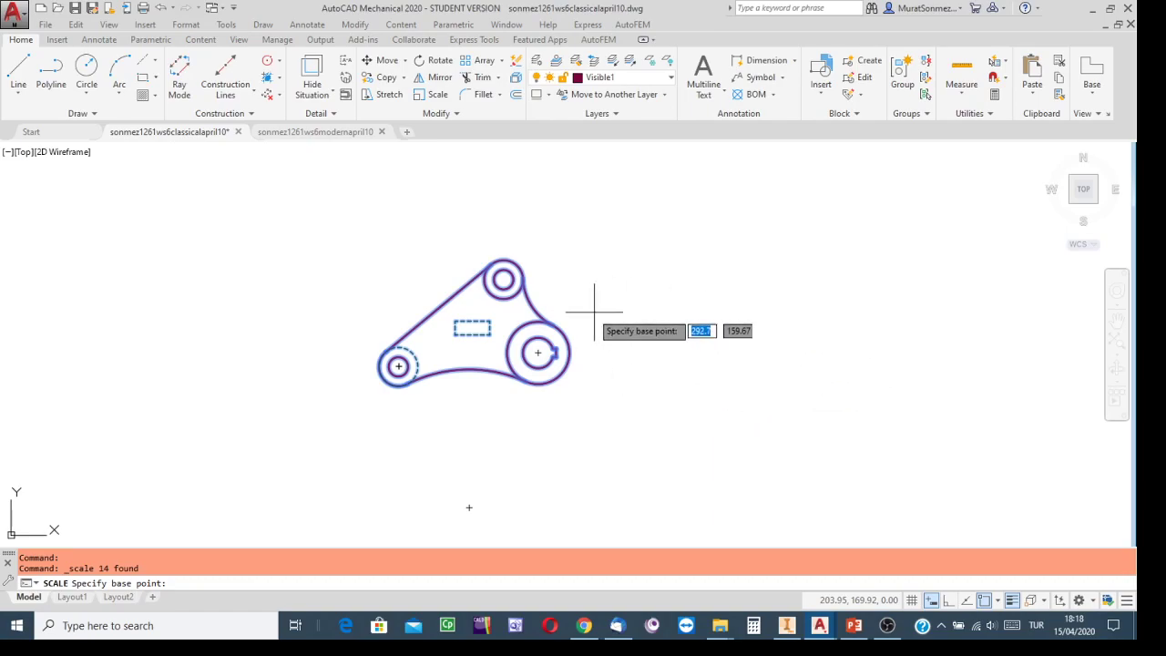
{"action": "left_click", "coordinate": [455, 333]}
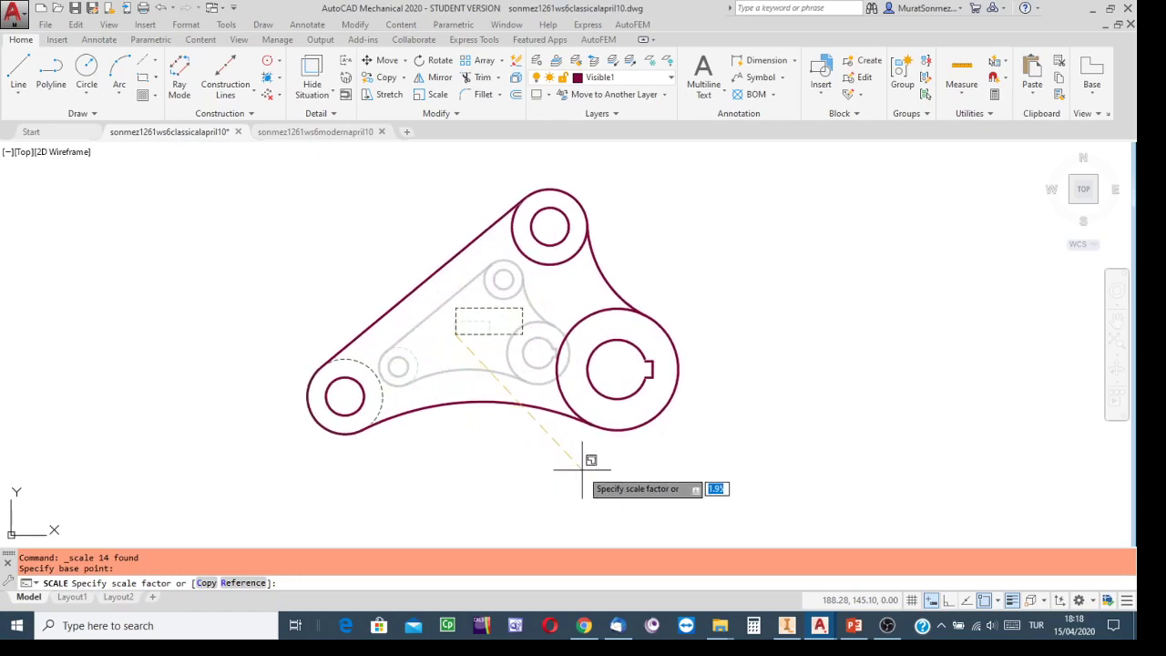
{"action": "type", "text": "100"}
{"action": "key", "text": "Return"}
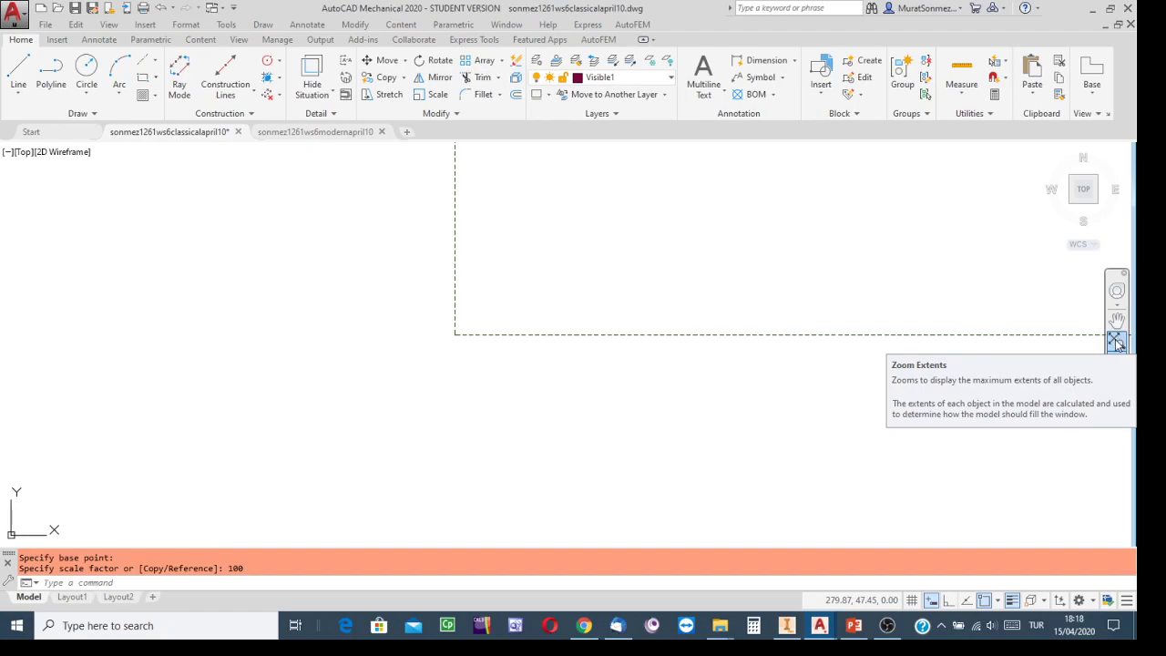
{"action": "left_click", "coordinate": [1117, 341]}
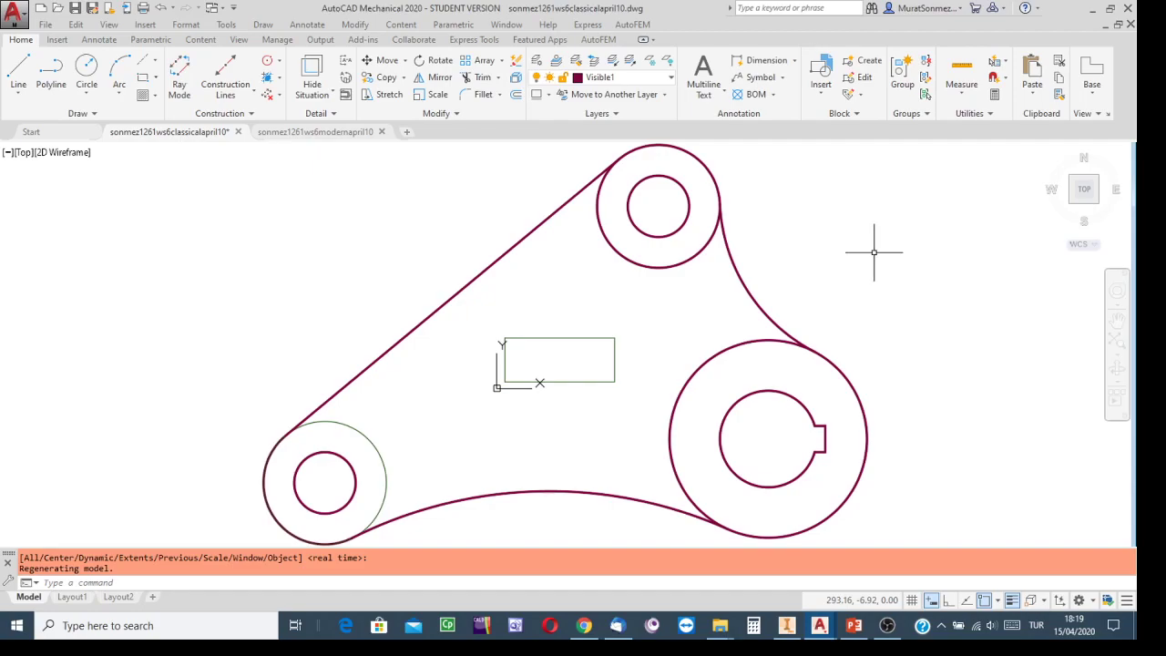
Step: Set the global linetype scale (LTSCALE) to 100
{"action": "type", "text": "ltscale"}
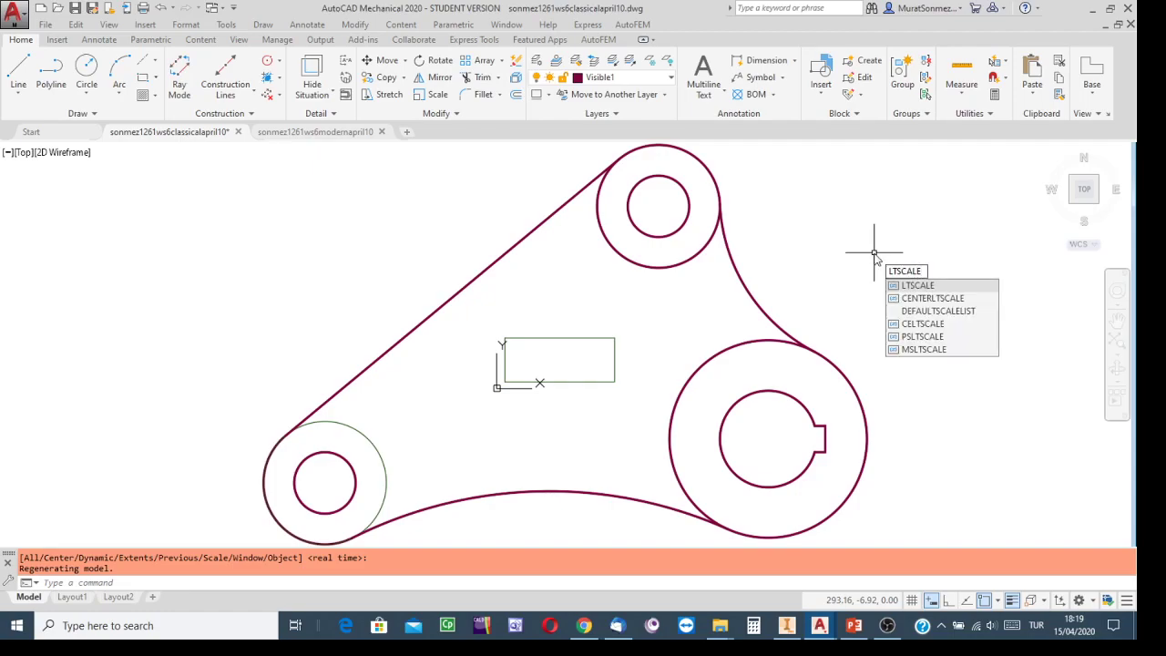
{"action": "left_click", "coordinate": [915, 288]}
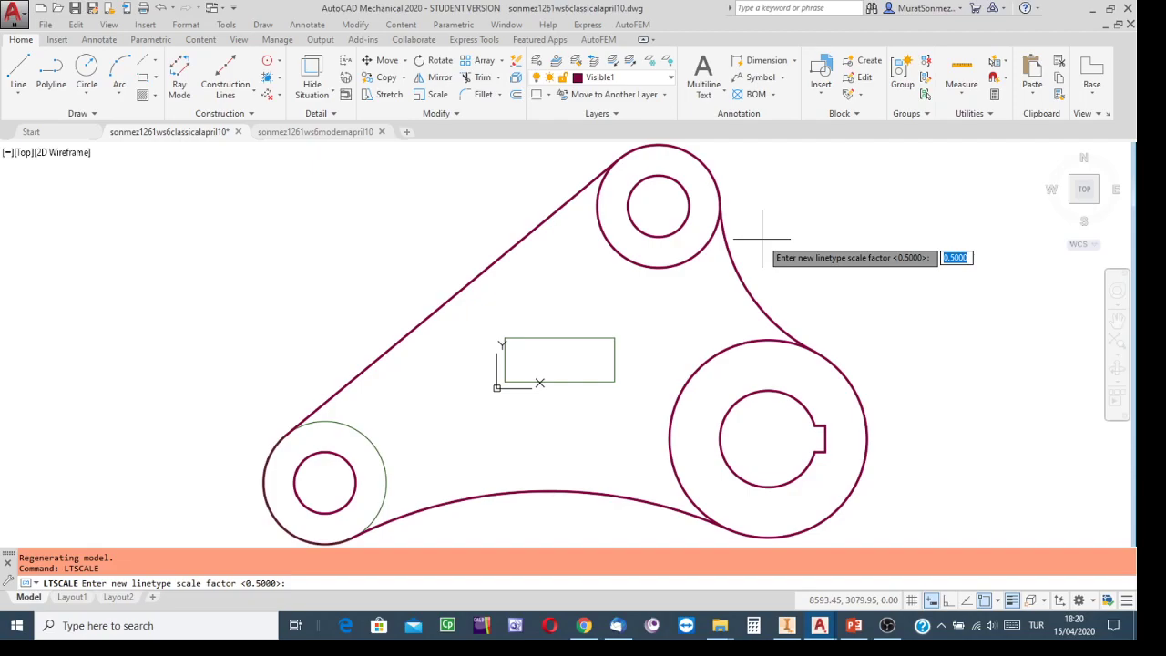
{"action": "type", "text": "100"}
{"action": "key", "text": "Return"}
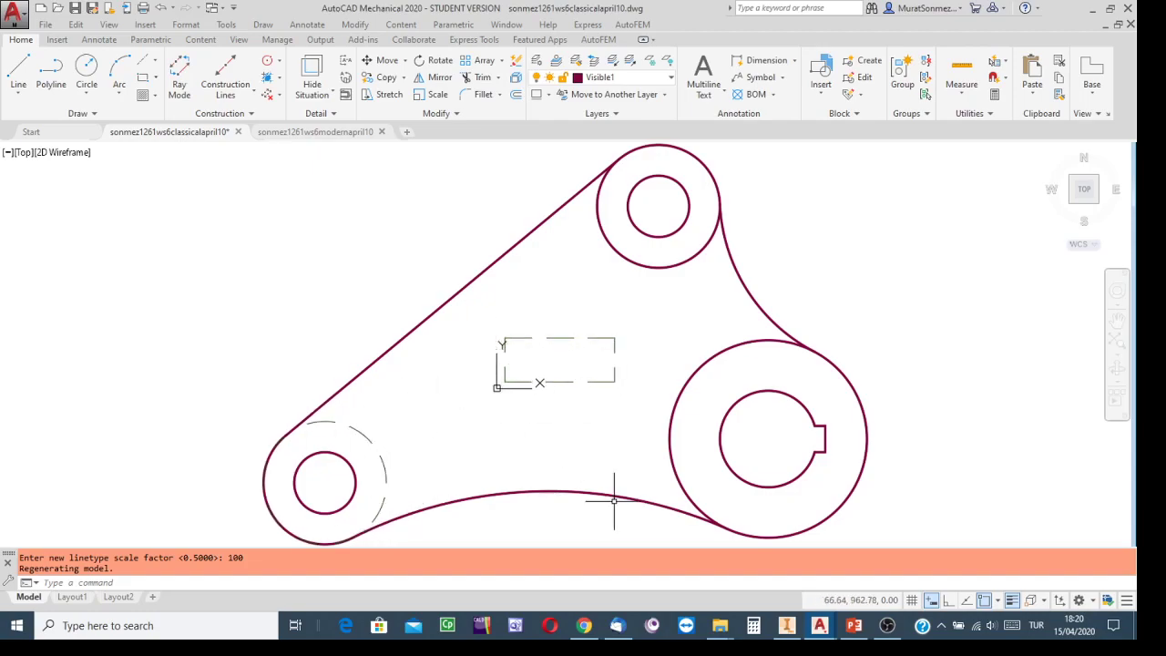
{"action": "scroll", "coordinate": [1047, 191], "scroll_direction": "down", "scroll_amount": 3}
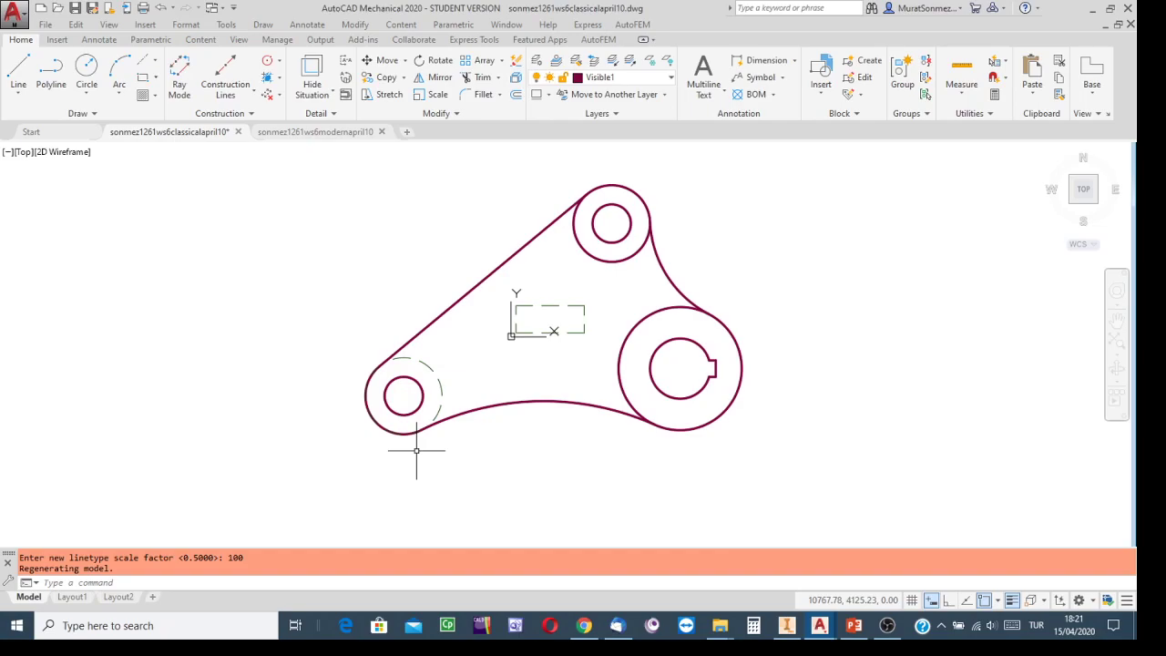
Step: Switch to Inventor, examine the finished solid model from above and below, and return to the classical drawing in AutoCAD
{"action": "left_click", "coordinate": [787, 627]}
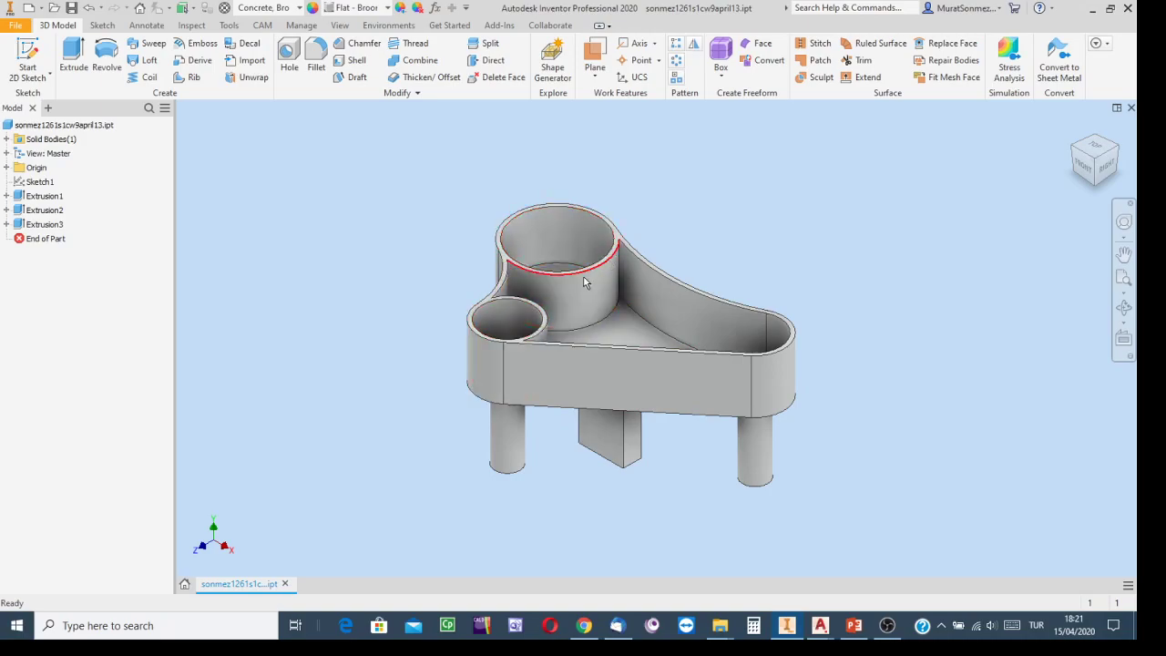
{"action": "left_click", "coordinate": [1098, 186]}
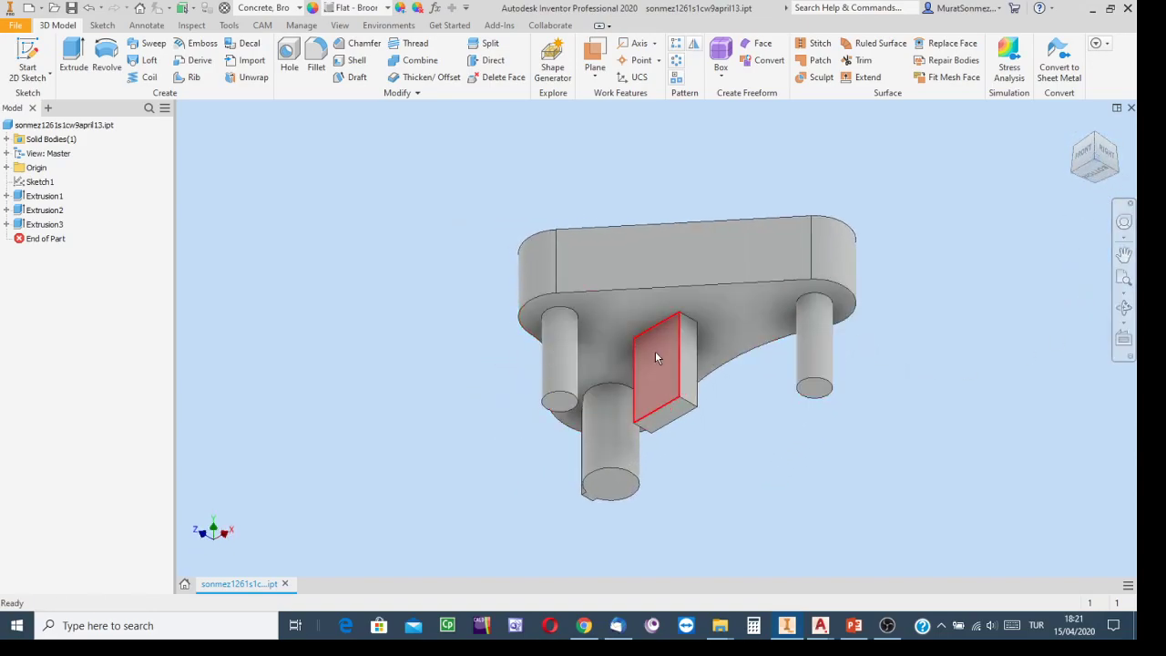
{"action": "middle_click_drag", "start_coordinate": [554, 383], "coordinate": [583, 328], "text": "shift"}
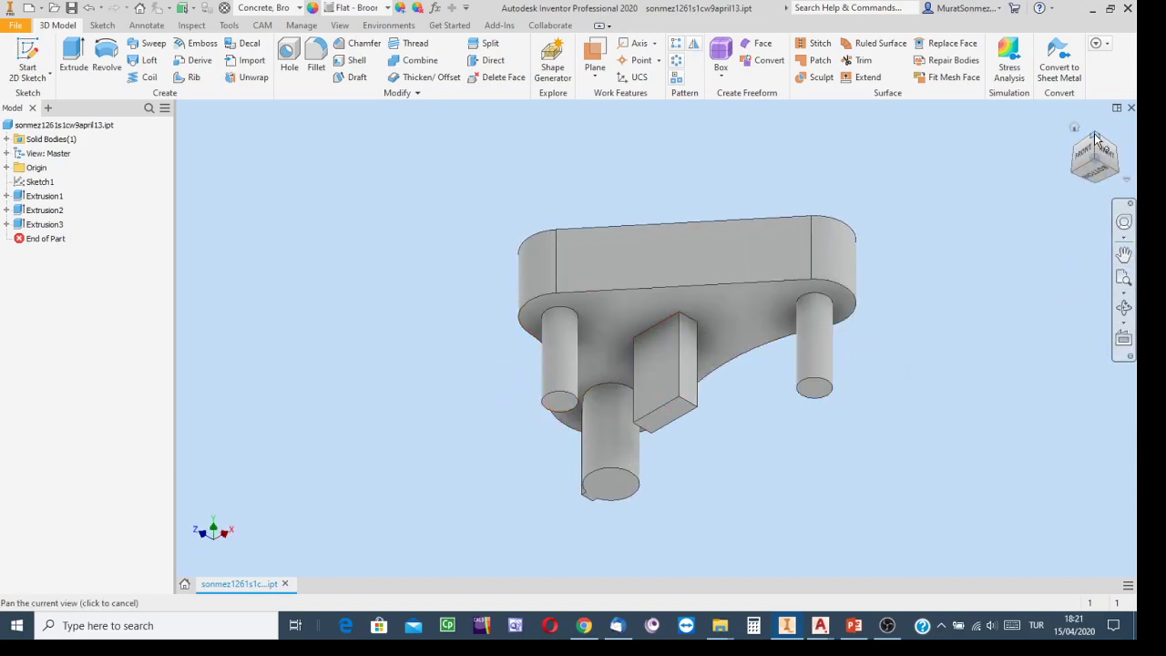
{"action": "middle_click_drag", "start_coordinate": [1020, 291], "coordinate": [1062, 368], "text": "shift"}
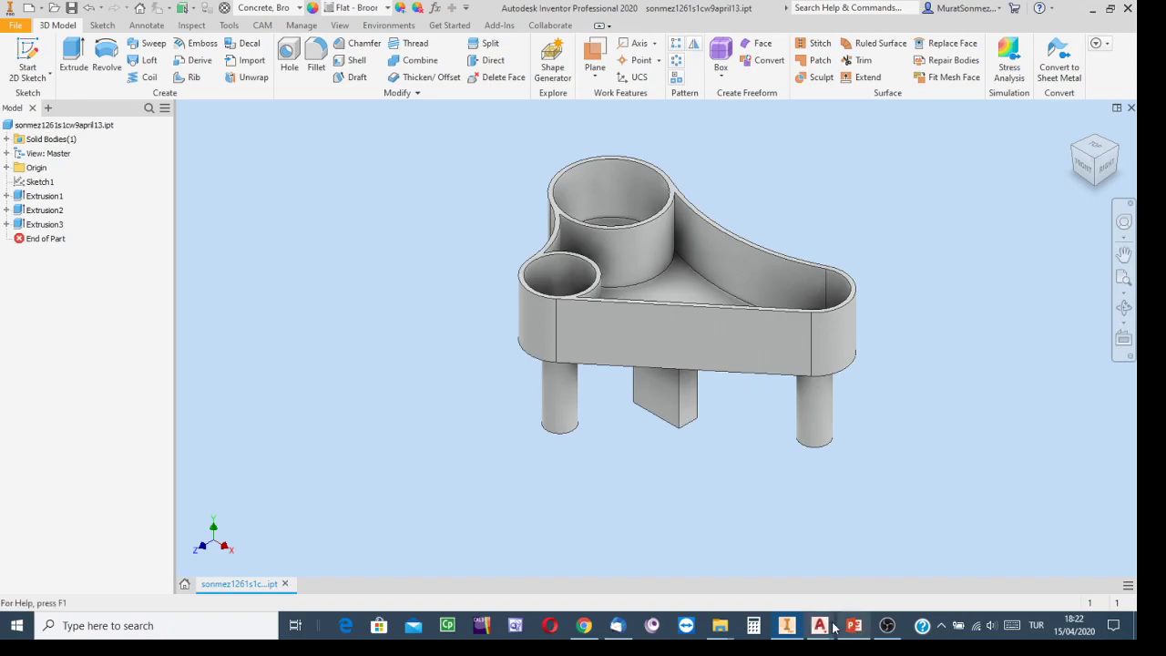
{"action": "mouse_move", "coordinate": [820, 626]}
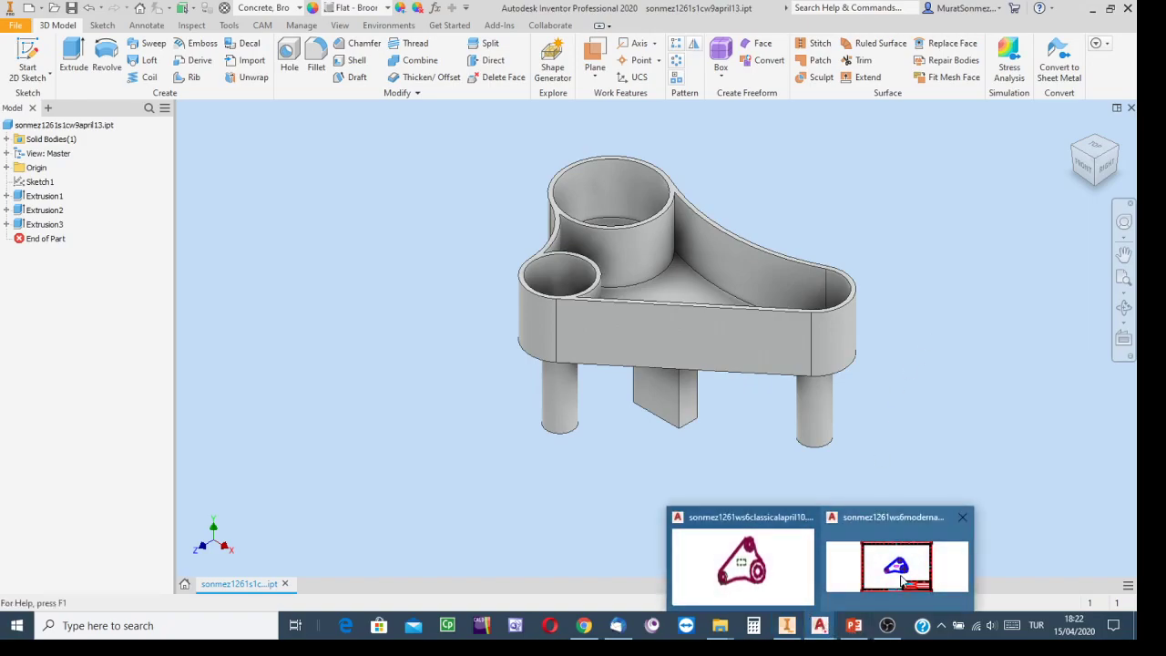
{"action": "left_click", "coordinate": [723, 562]}
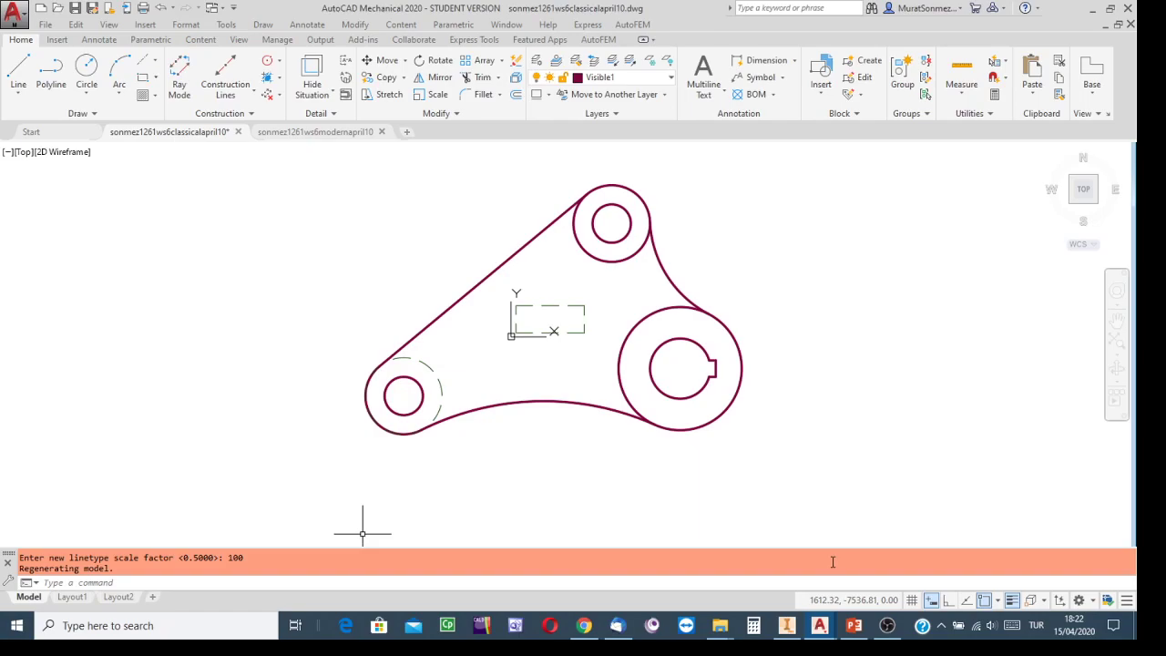
Step: Switch to the modern drawing and turn off the layers 0, AM_0, AM_4 and AM_BOR
{"action": "left_click", "coordinate": [310, 133]}
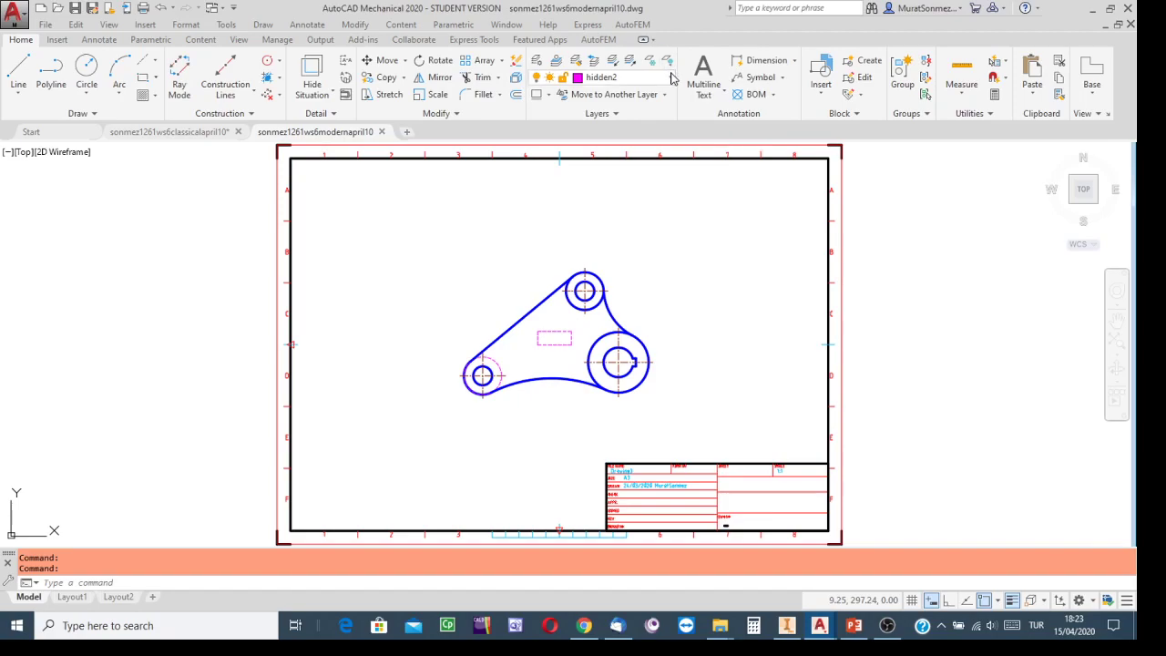
{"action": "left_click", "coordinate": [672, 77]}
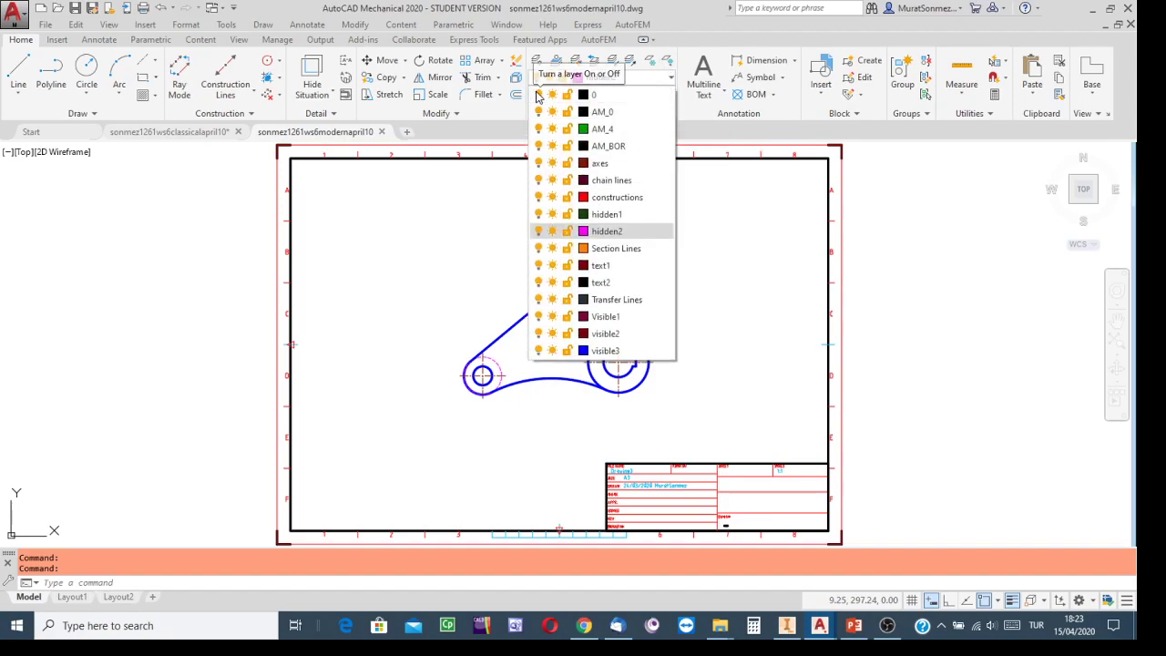
{"action": "left_click", "coordinate": [538, 96]}
{"action": "left_click", "coordinate": [539, 128]}
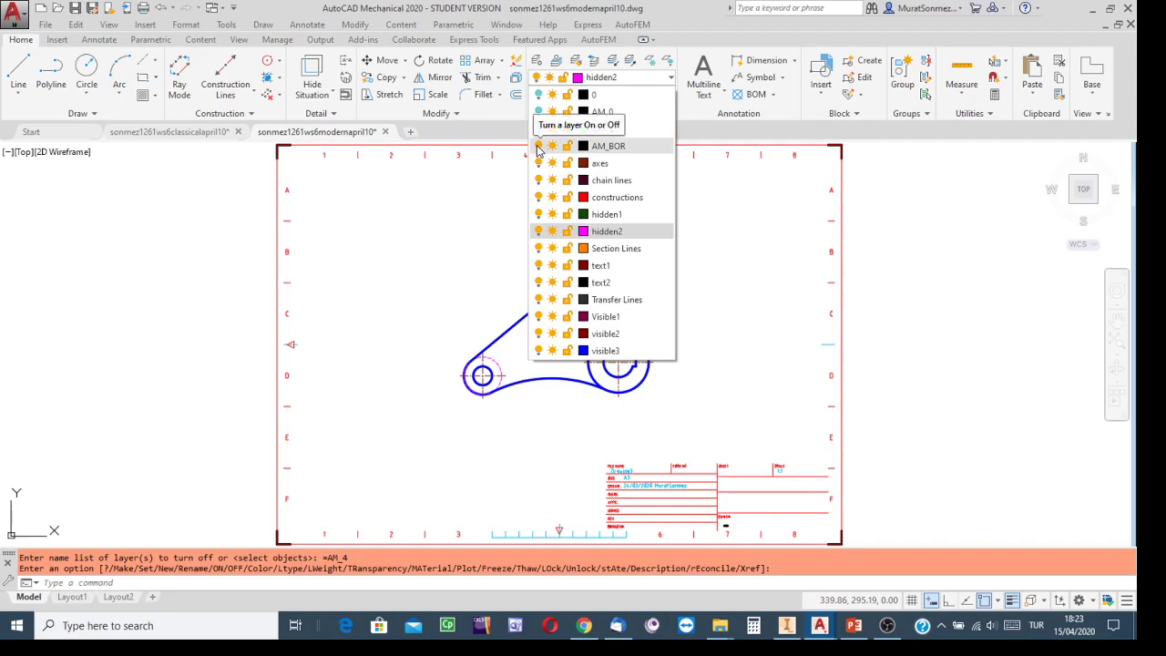
{"action": "left_click", "coordinate": [540, 146]}
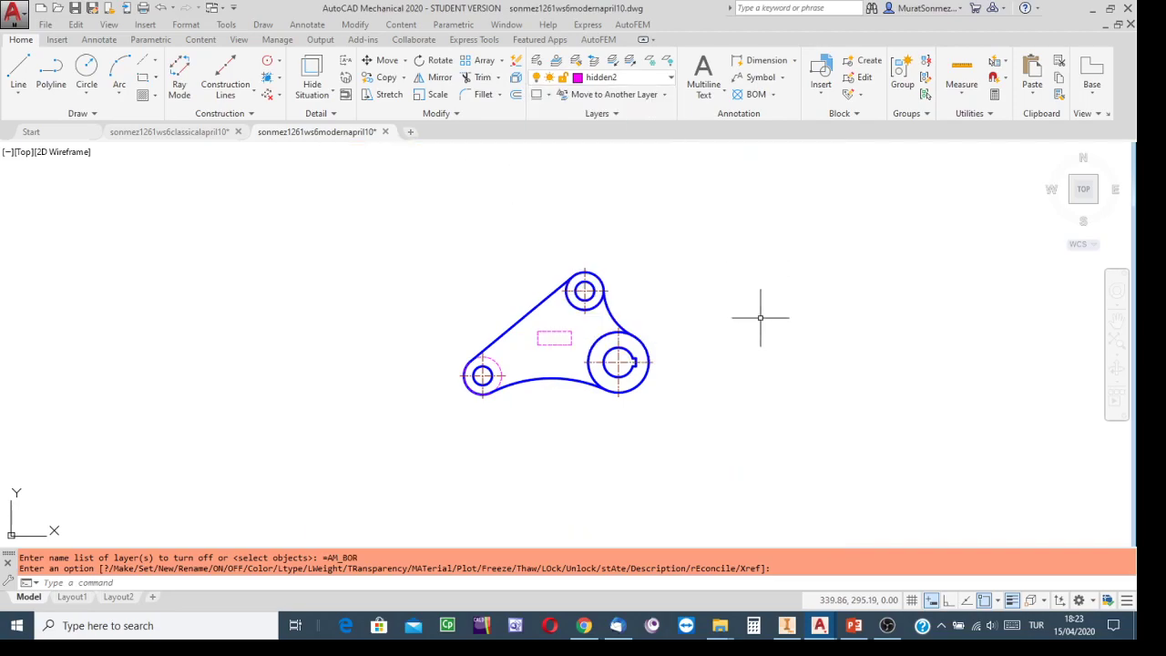
Step: Try to scale the whole constrained lever view by a factor of 100 about the lower-left corner of the dashed rectangle
{"action": "left_click", "coordinate": [731, 224]}
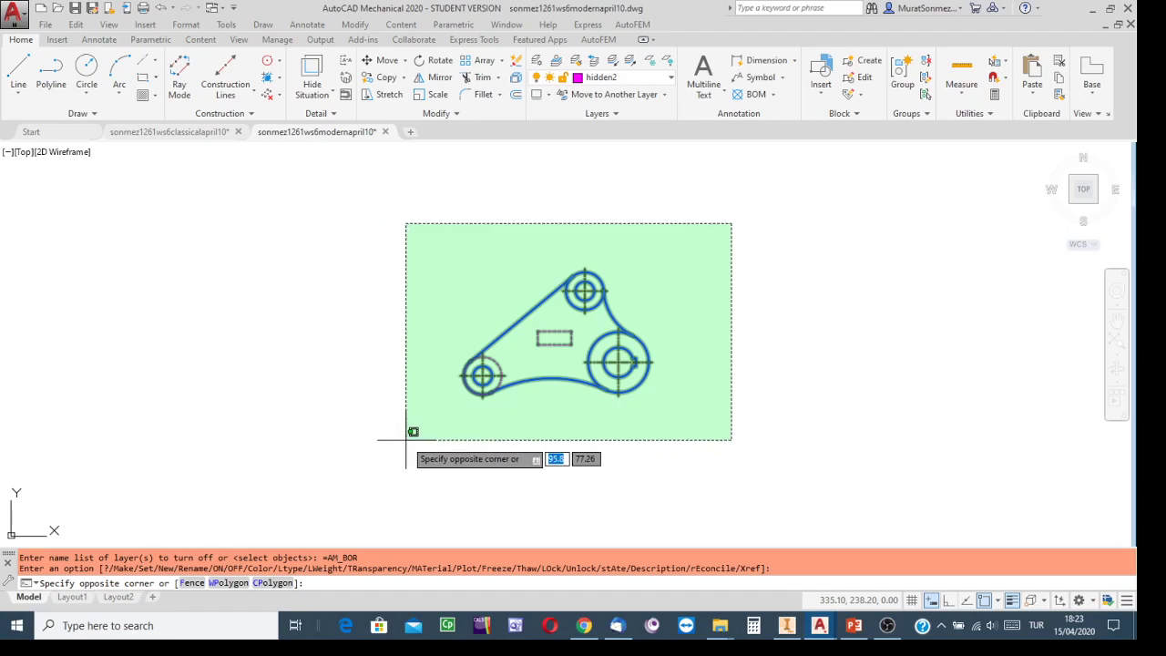
{"action": "left_click", "coordinate": [406, 440]}
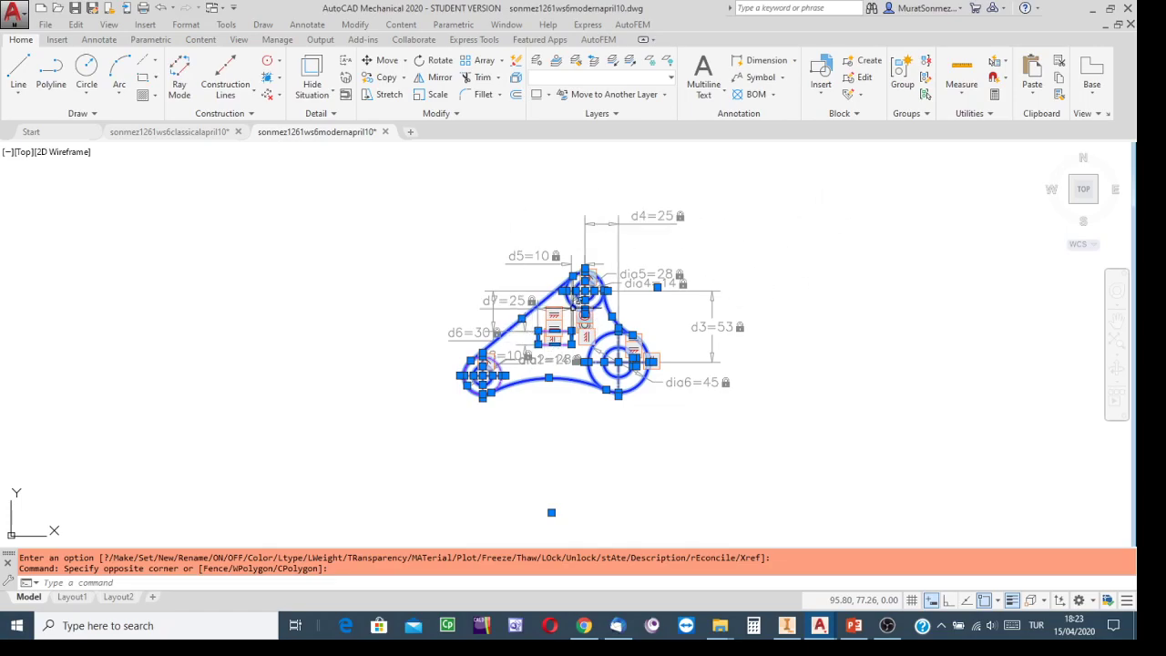
{"action": "right_click", "coordinate": [560, 315]}
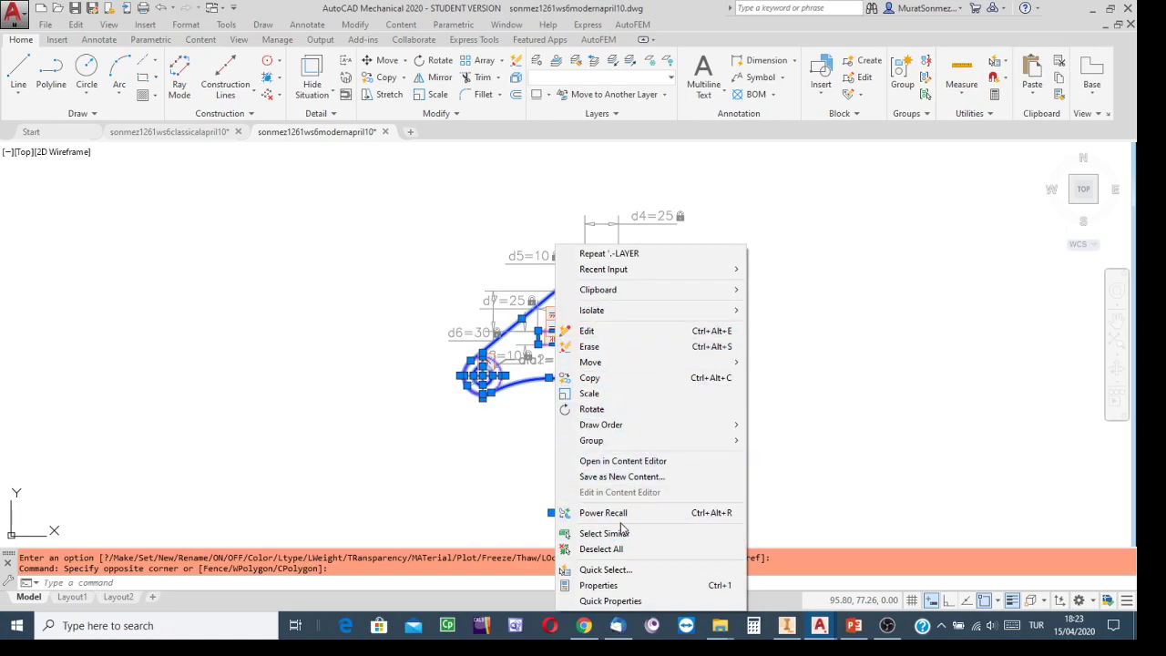
{"action": "left_click", "coordinate": [588, 393]}
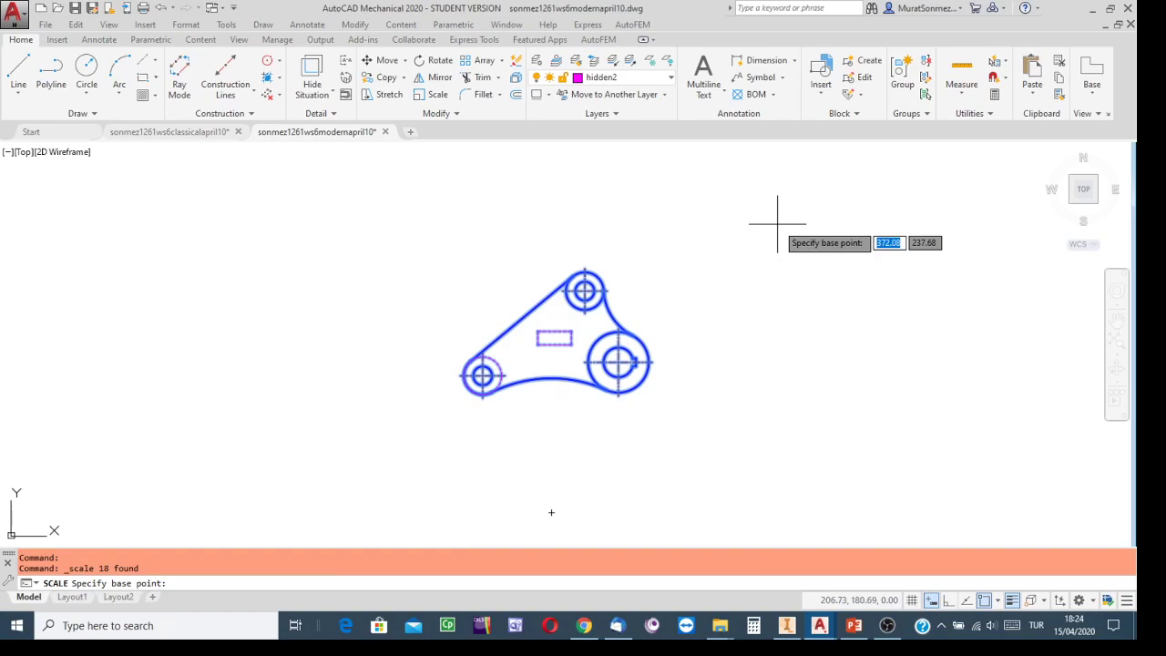
{"action": "left_click", "coordinate": [539, 343]}
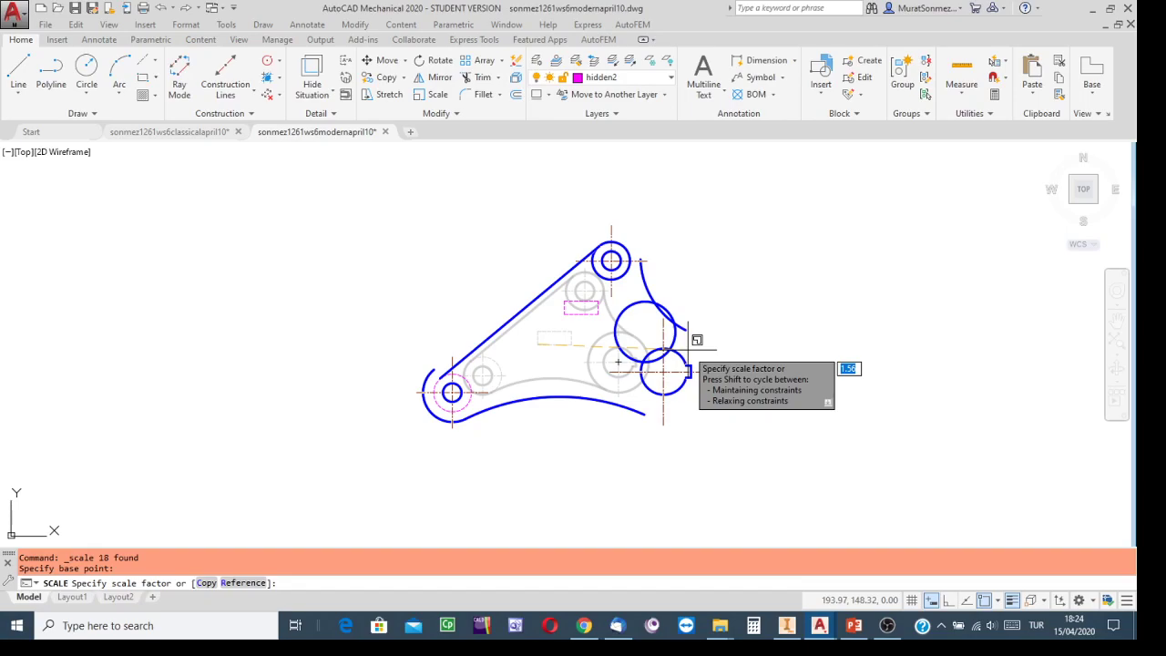
{"action": "type", "text": "100"}
{"action": "key", "text": "Return"}
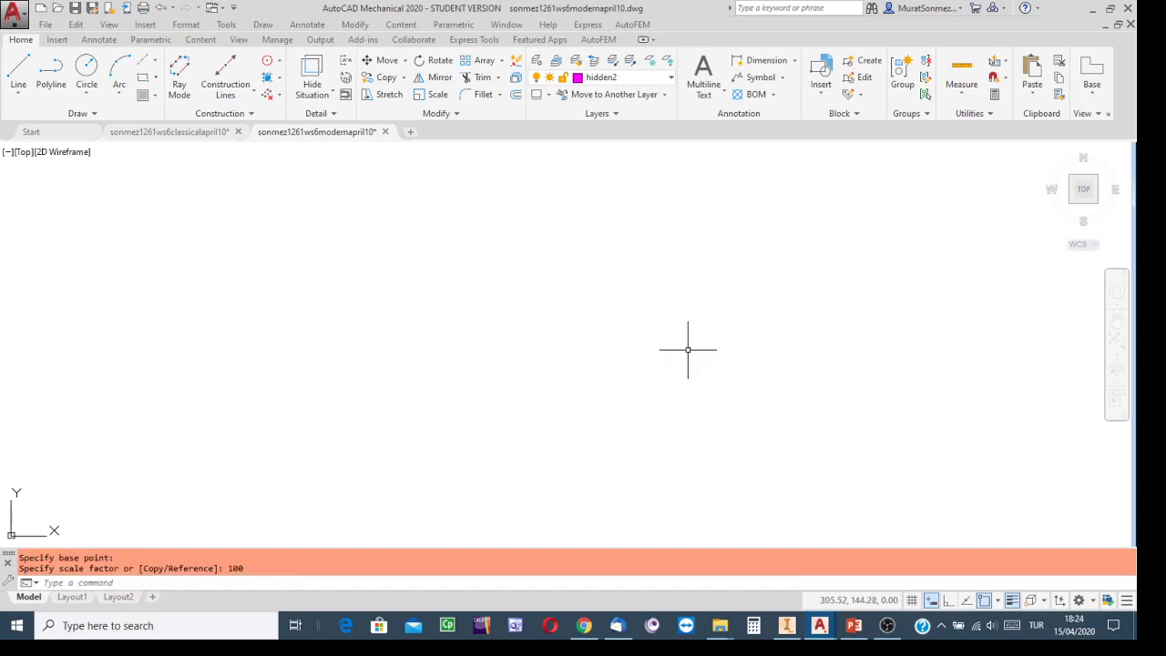
Step: Examine the scaled lever's circles, arcs and dashed rectangle, and compare the shape with the classical drawing
{"action": "left_click", "coordinate": [1115, 343]}
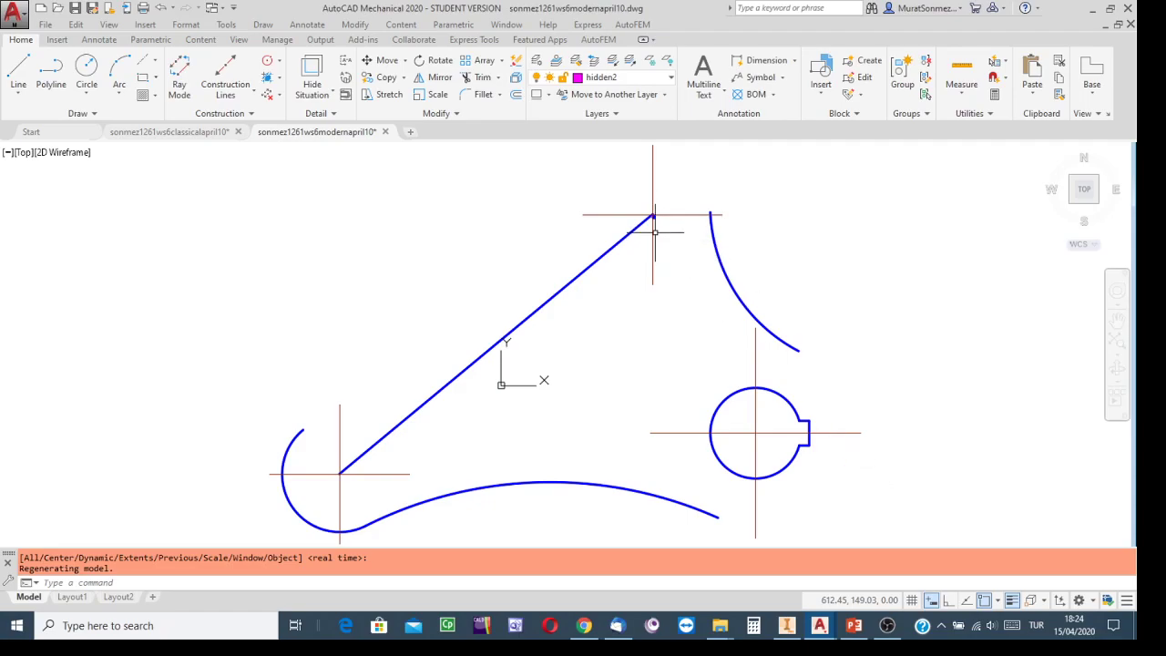
{"action": "scroll", "coordinate": [652, 221], "scroll_direction": "up", "scroll_amount": 6}
{"action": "scroll", "coordinate": [638, 208], "scroll_direction": "down", "scroll_amount": 5}
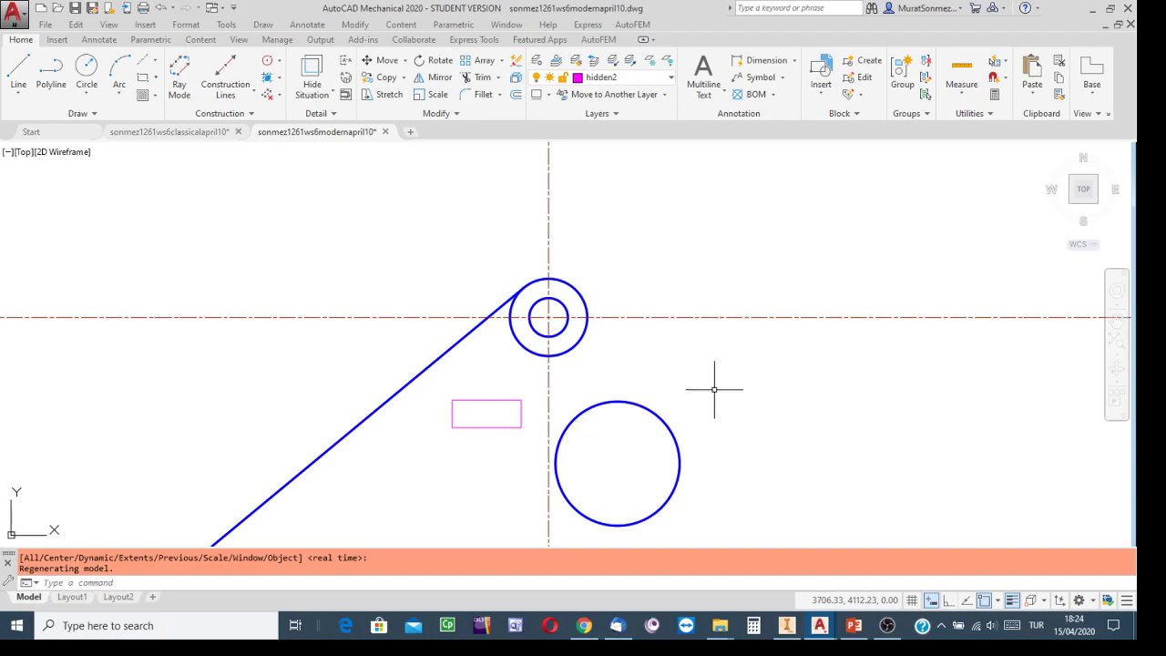
{"action": "scroll", "coordinate": [711, 385], "scroll_direction": "down", "scroll_amount": 2}
{"action": "scroll", "coordinate": [711, 385], "scroll_direction": "up", "scroll_amount": 8}
{"action": "scroll", "coordinate": [711, 386], "scroll_direction": "down", "scroll_amount": 1}
{"action": "scroll", "coordinate": [808, 458], "scroll_direction": "down", "scroll_amount": 4}
{"action": "middle_click_drag", "start_coordinate": [807, 458], "coordinate": [578, 229]}
{"action": "scroll", "coordinate": [588, 298], "scroll_direction": "down", "scroll_amount": 2}
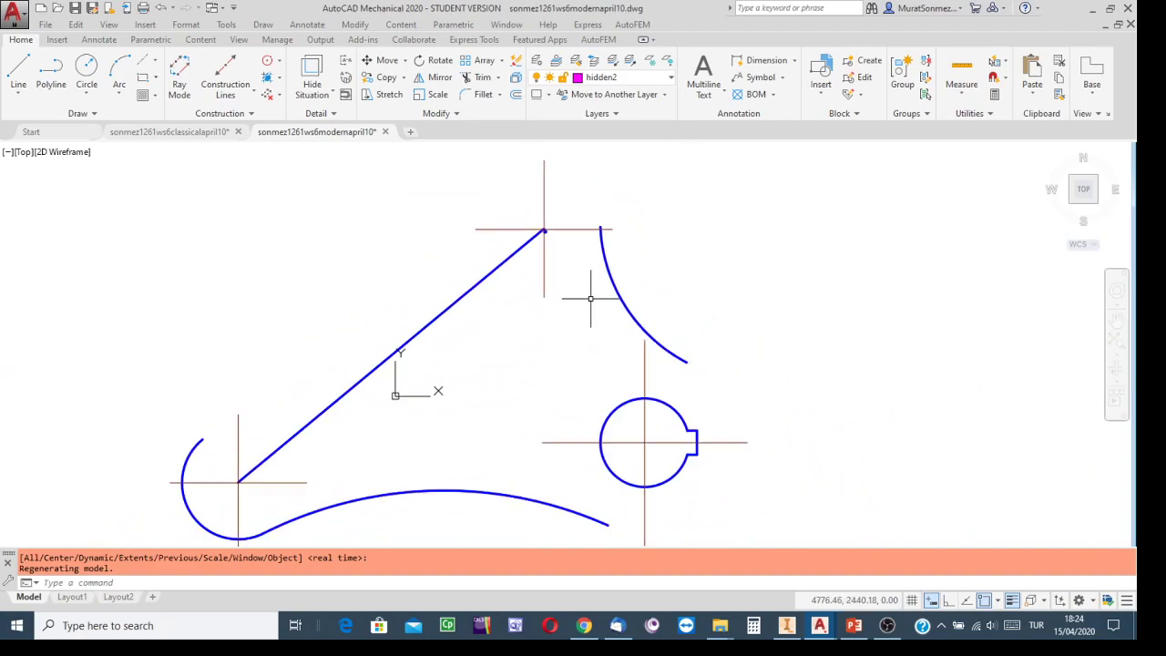
{"action": "left_click", "coordinate": [182, 132]}
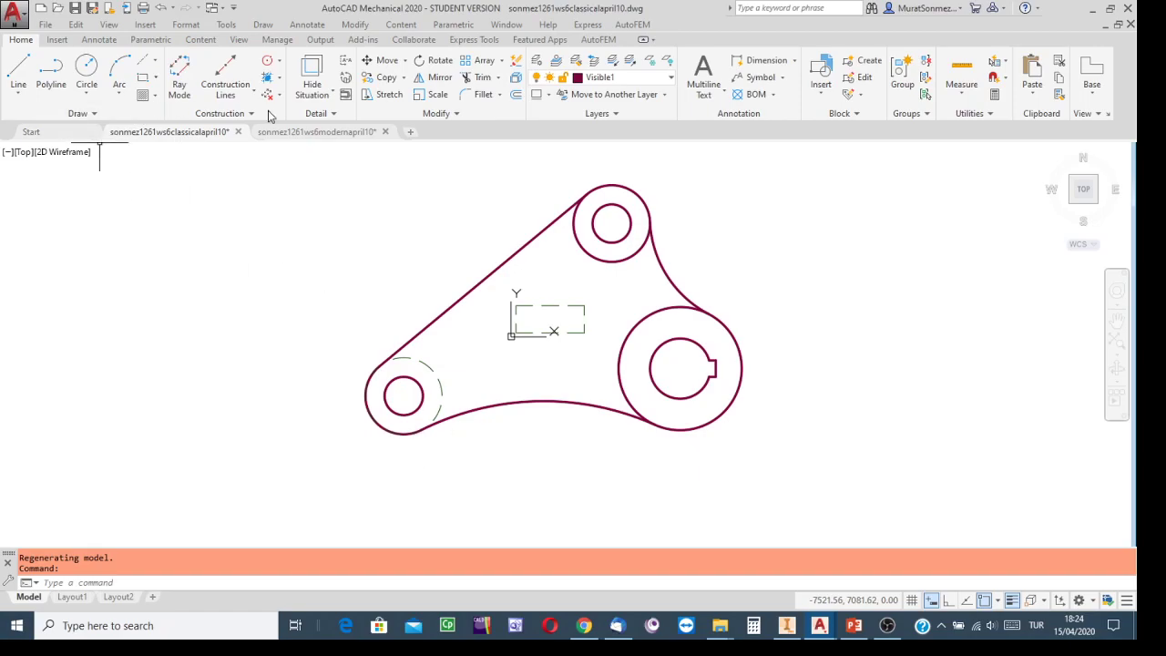
{"action": "left_click", "coordinate": [333, 132]}
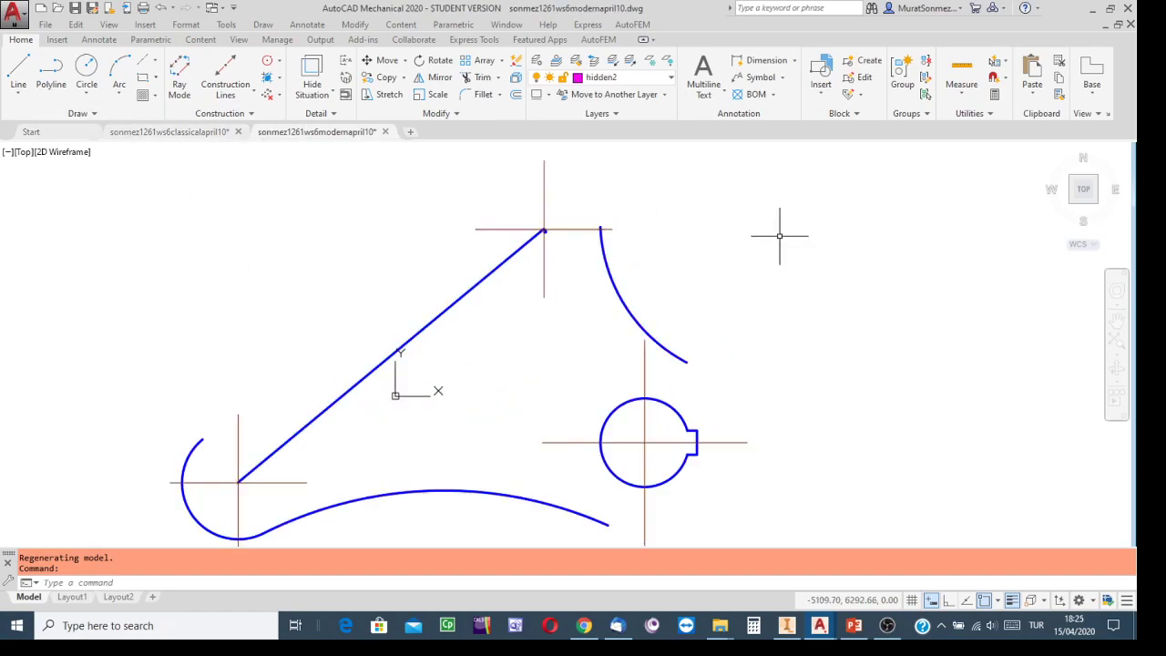
{"action": "middle_click_drag", "start_coordinate": [817, 264], "coordinate": [857, 228]}
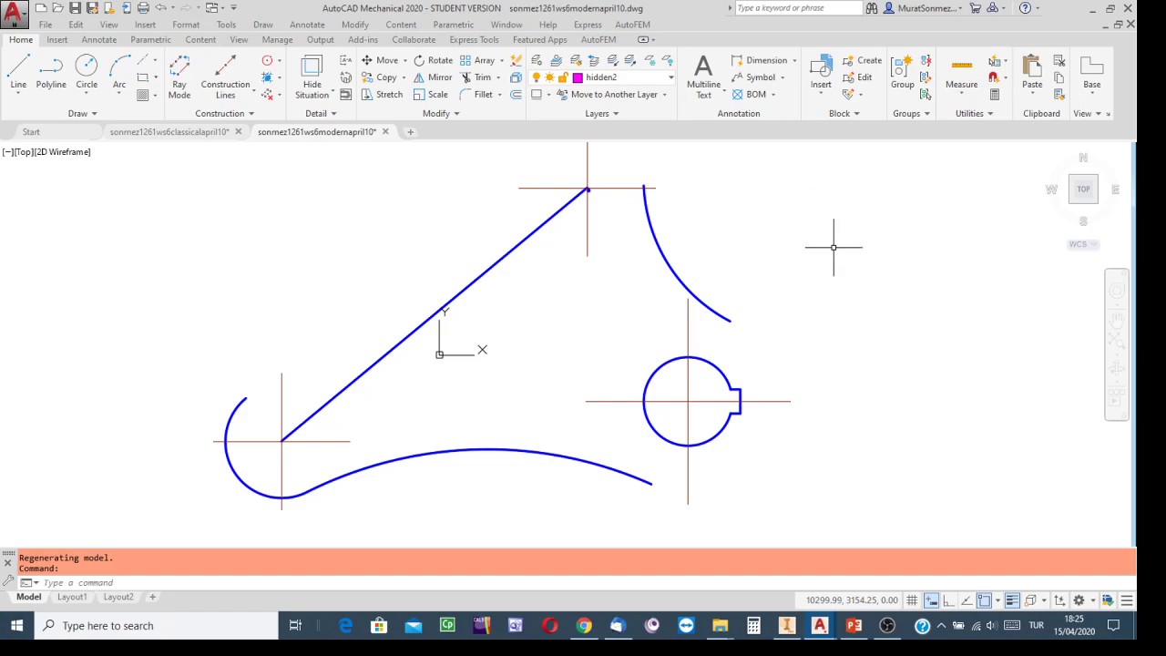
Step: Undo the view changes and the scaling of the lever in the modern drawing
{"action": "left_click", "coordinate": [159, 9]}
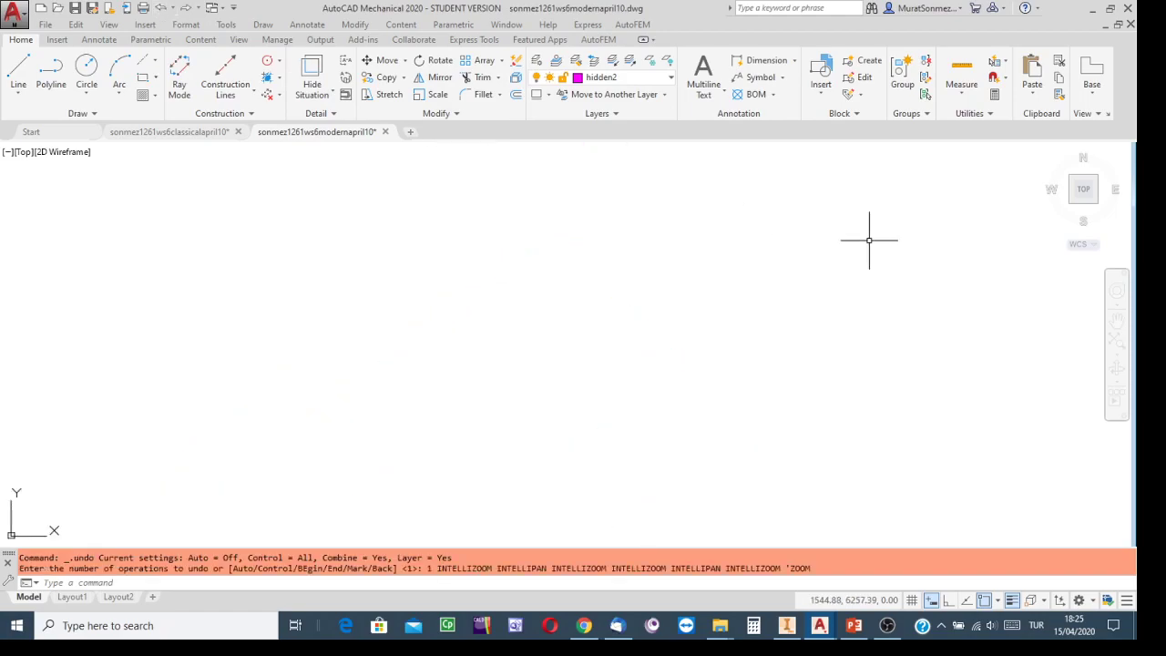
{"action": "left_click", "coordinate": [1116, 341]}
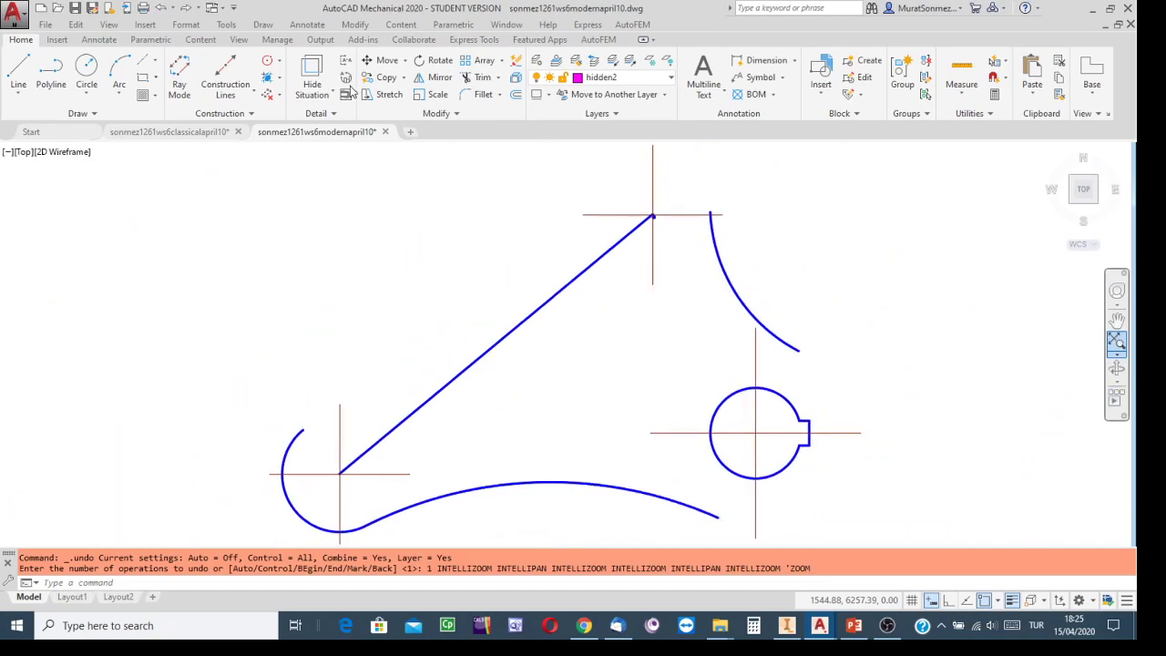
{"action": "left_click", "coordinate": [160, 11]}
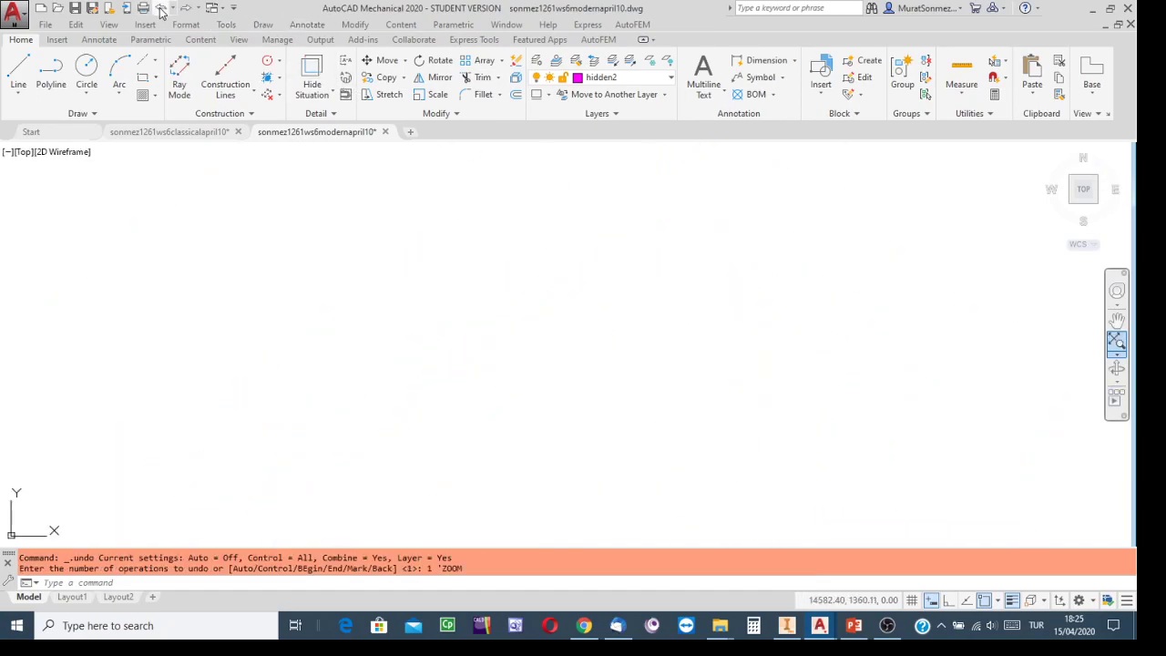
{"action": "left_click", "coordinate": [160, 11]}
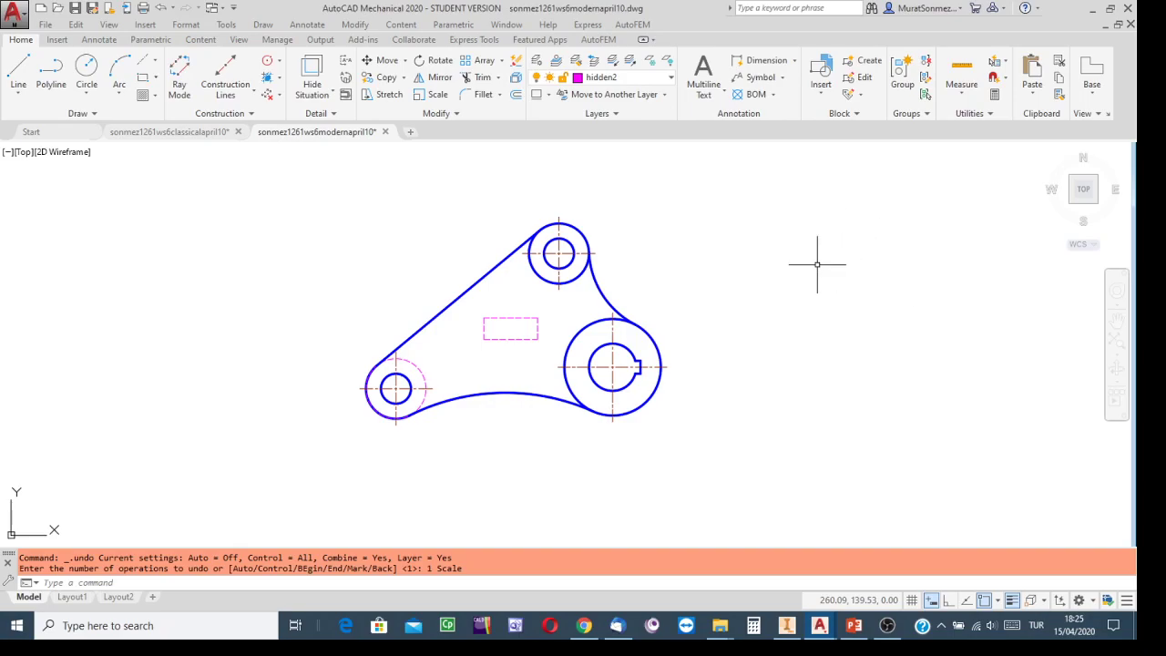
Step: Show all dimensional and geometric constraints of the lever in the modern drawing
{"action": "left_click", "coordinate": [150, 40]}
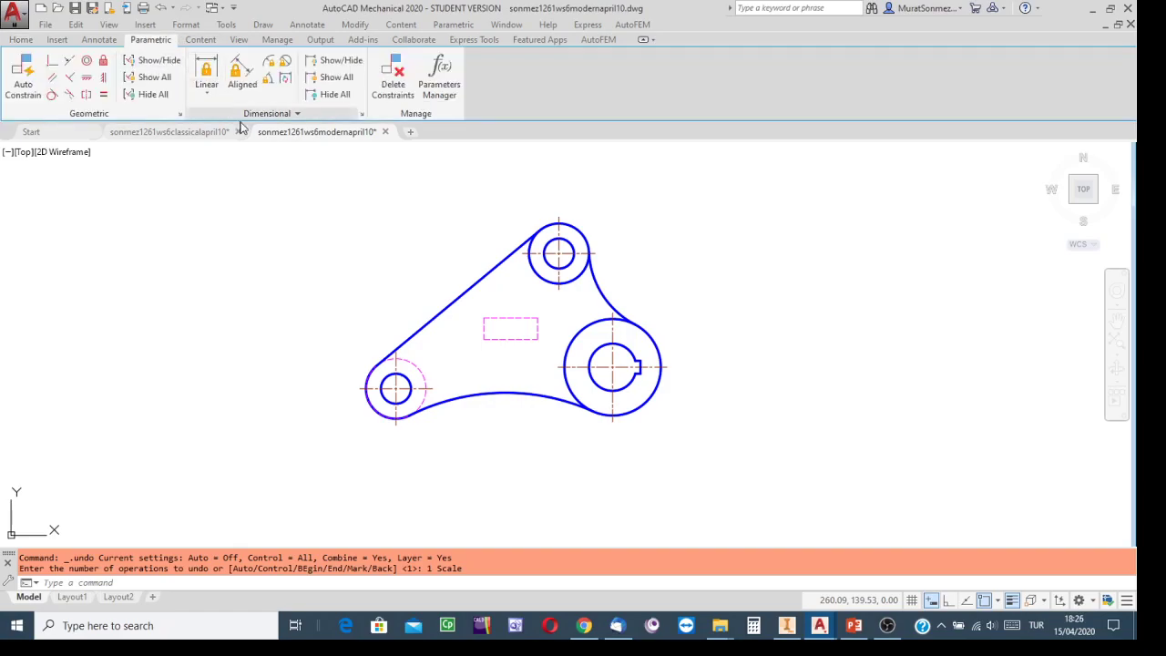
{"action": "left_click", "coordinate": [335, 78]}
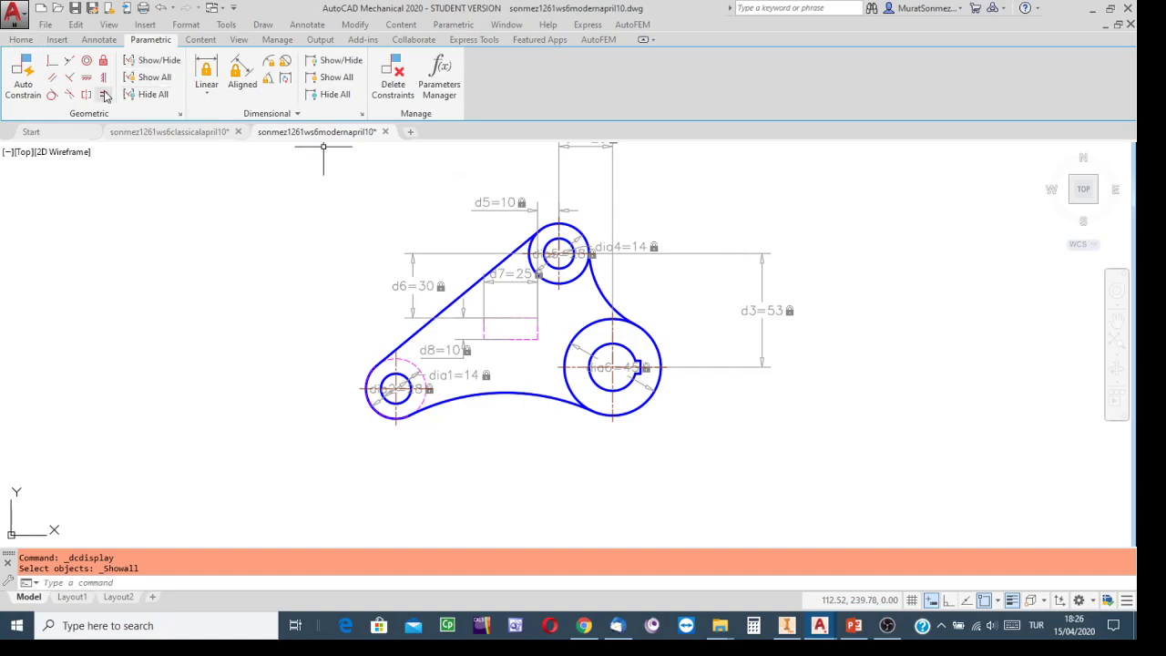
{"action": "left_click", "coordinate": [151, 82]}
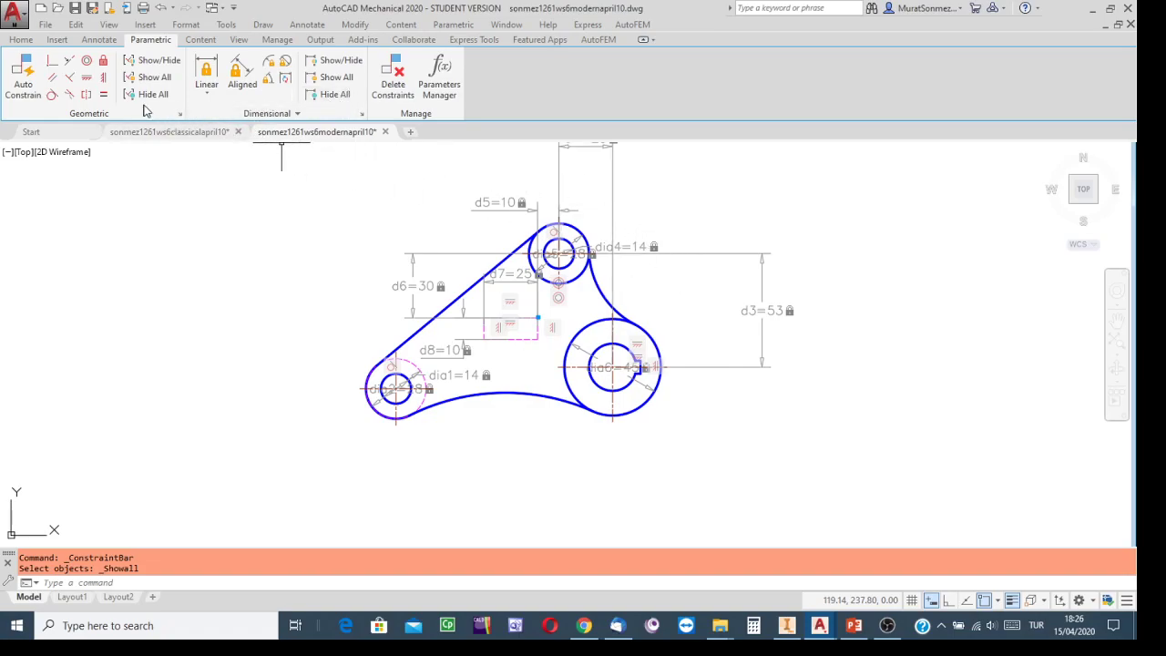
{"action": "middle_click_drag", "start_coordinate": [797, 299], "coordinate": [822, 359]}
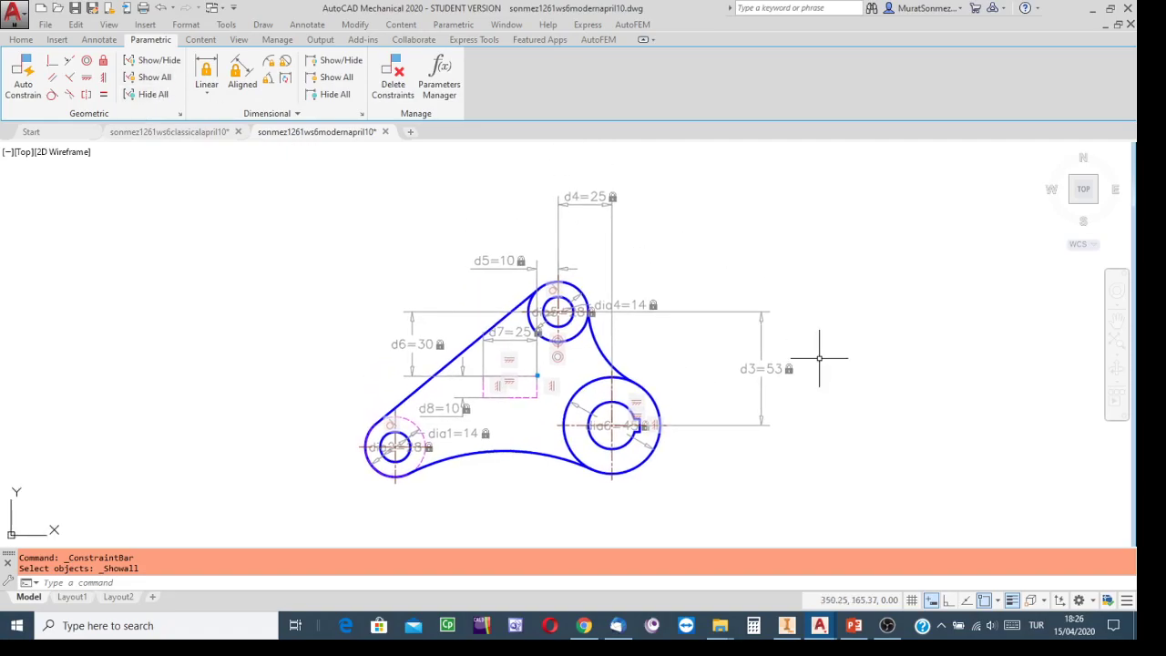
Step: Delete the dimensional constraints d3 and d4 that locate the upper boss vertically and horizontally from the large boss
{"action": "left_click", "coordinate": [759, 368]}
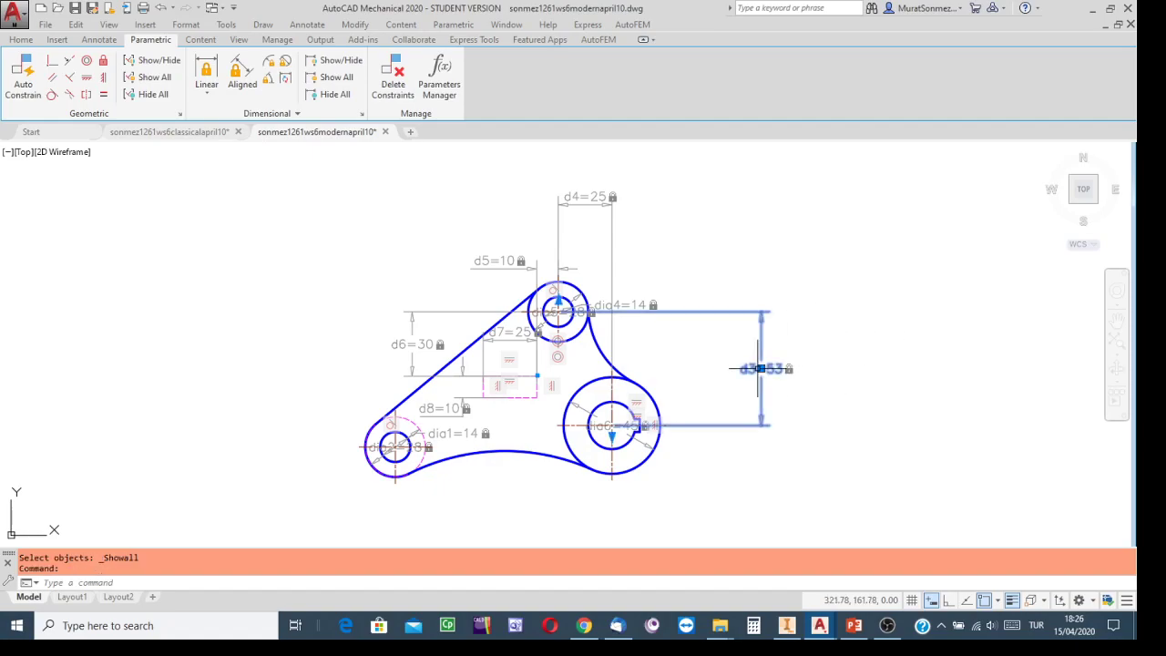
{"action": "key", "text": "Delete"}
{"action": "left_click", "coordinate": [586, 194]}
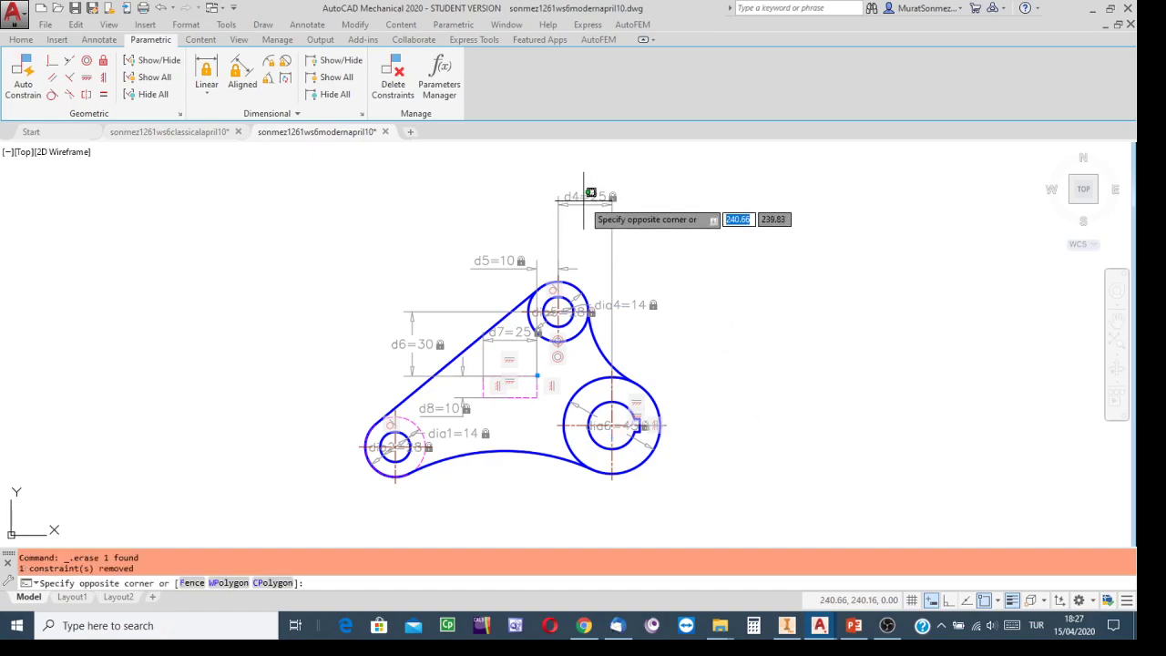
{"action": "left_click", "coordinate": [754, 399]}
{"action": "key", "text": "Delete"}
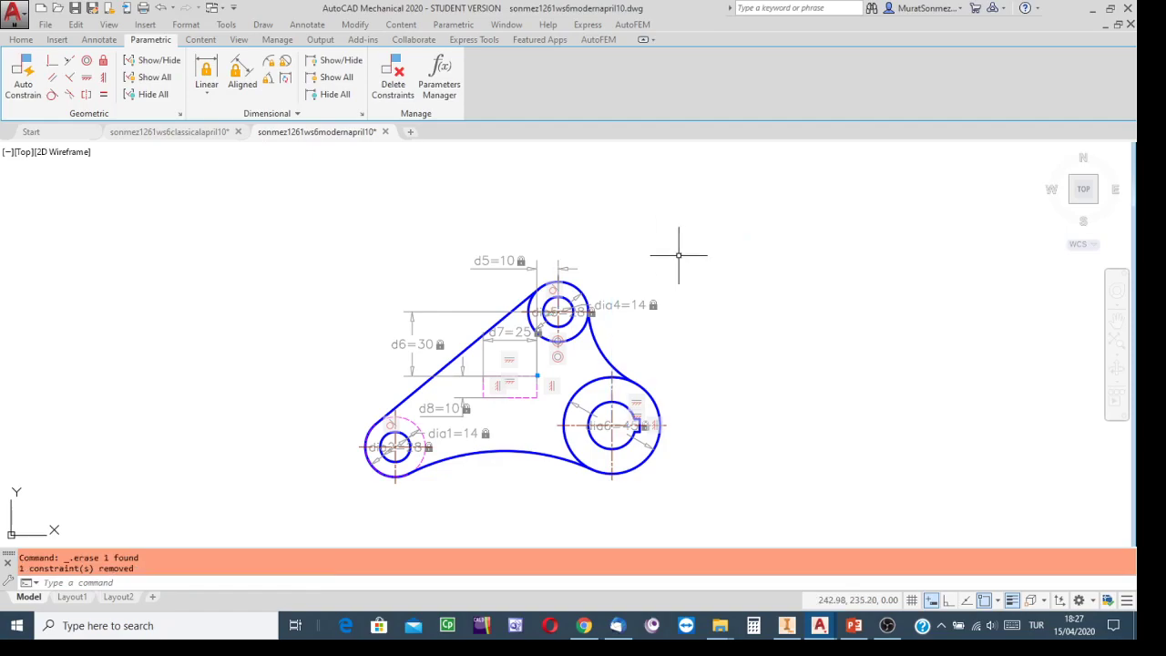
Step: Delete the diameter constraint dia4 of the upper hole and the horizontal distance constraint d5 of the dashed rectangle
{"action": "left_click", "coordinate": [627, 308]}
{"action": "left_click", "coordinate": [710, 391]}
{"action": "key", "text": "Delete"}
{"action": "left_click", "coordinate": [519, 261]}
{"action": "key", "text": "Delete"}
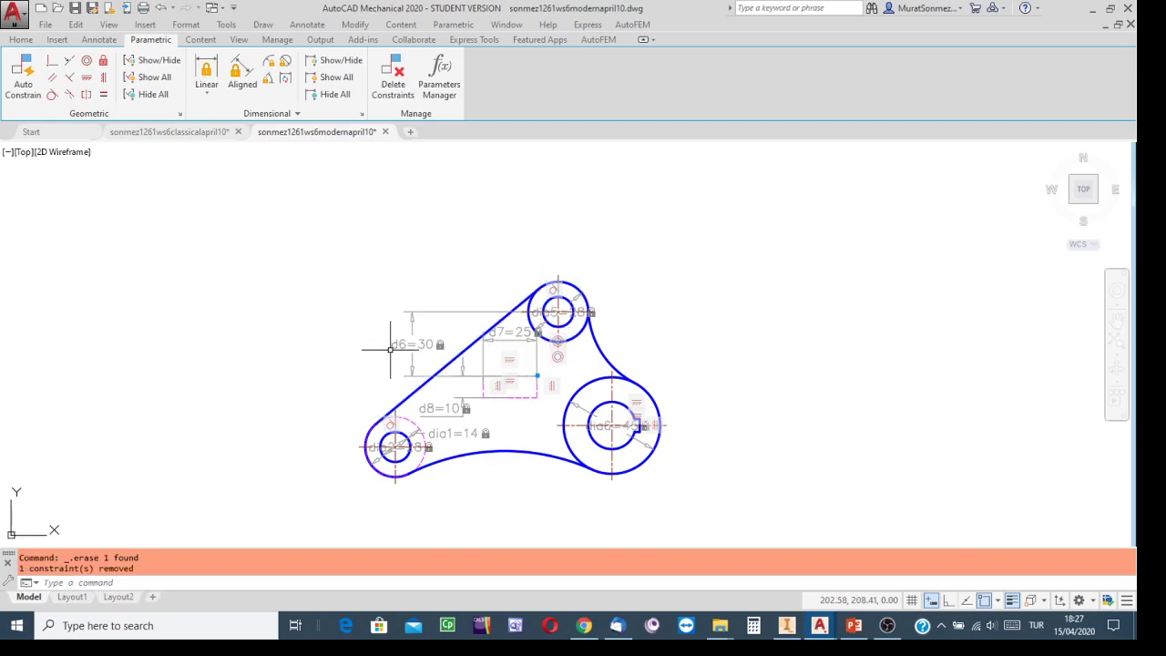
Step: Delete the dashed rectangle's vertical position constraint d6 and its width and height constraints d7 and d8
{"action": "left_click", "coordinate": [392, 346]}
{"action": "key", "text": "Delete"}
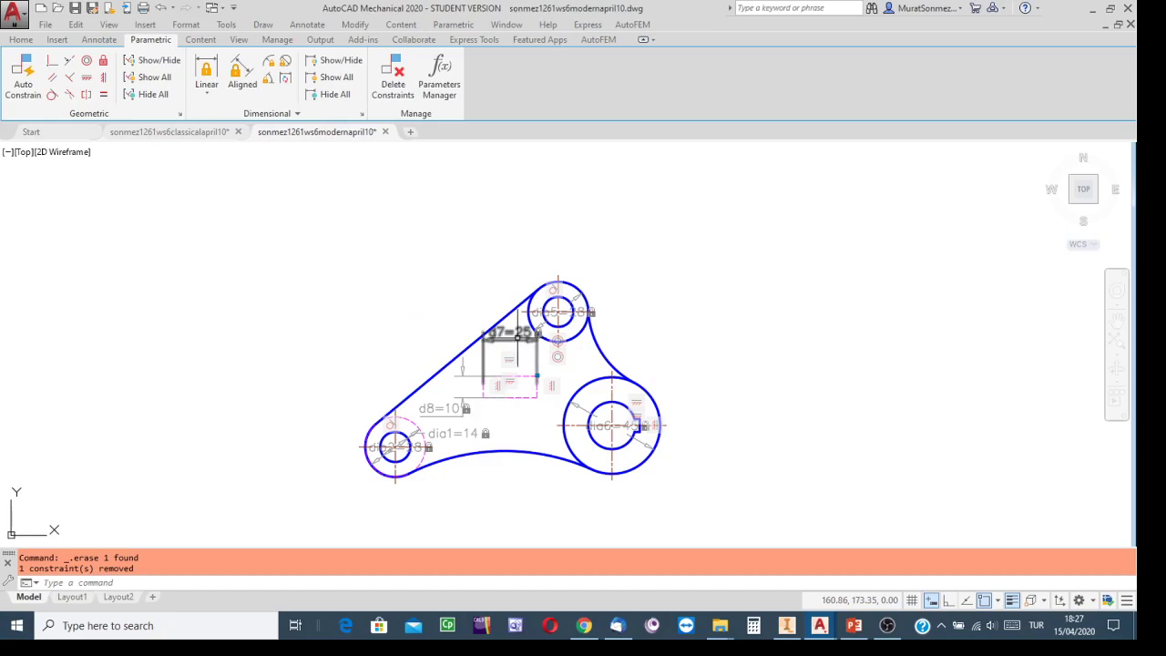
{"action": "left_click", "coordinate": [519, 336]}
{"action": "key", "text": "Delete"}
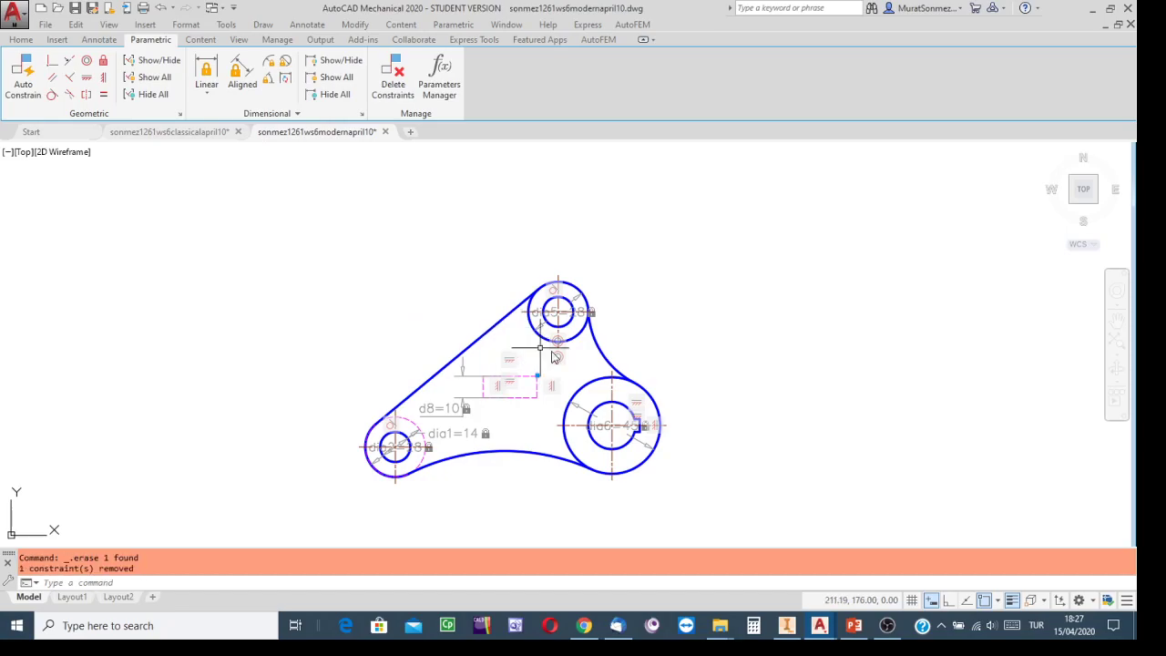
{"action": "left_click", "coordinate": [462, 371]}
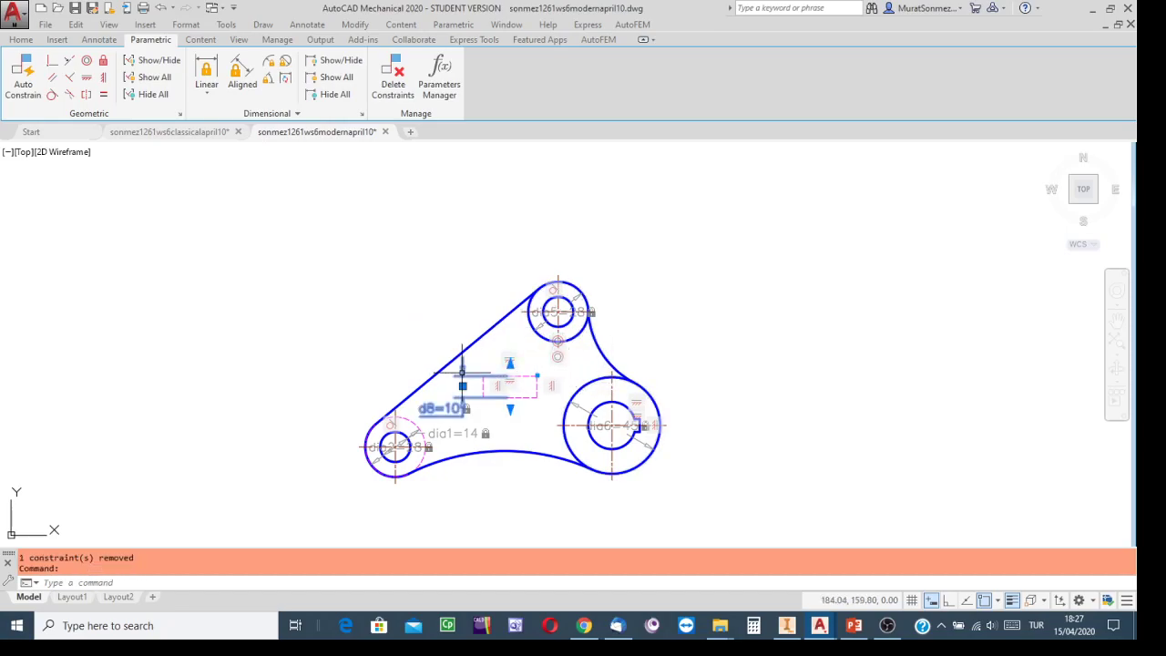
{"action": "key", "text": "Delete"}
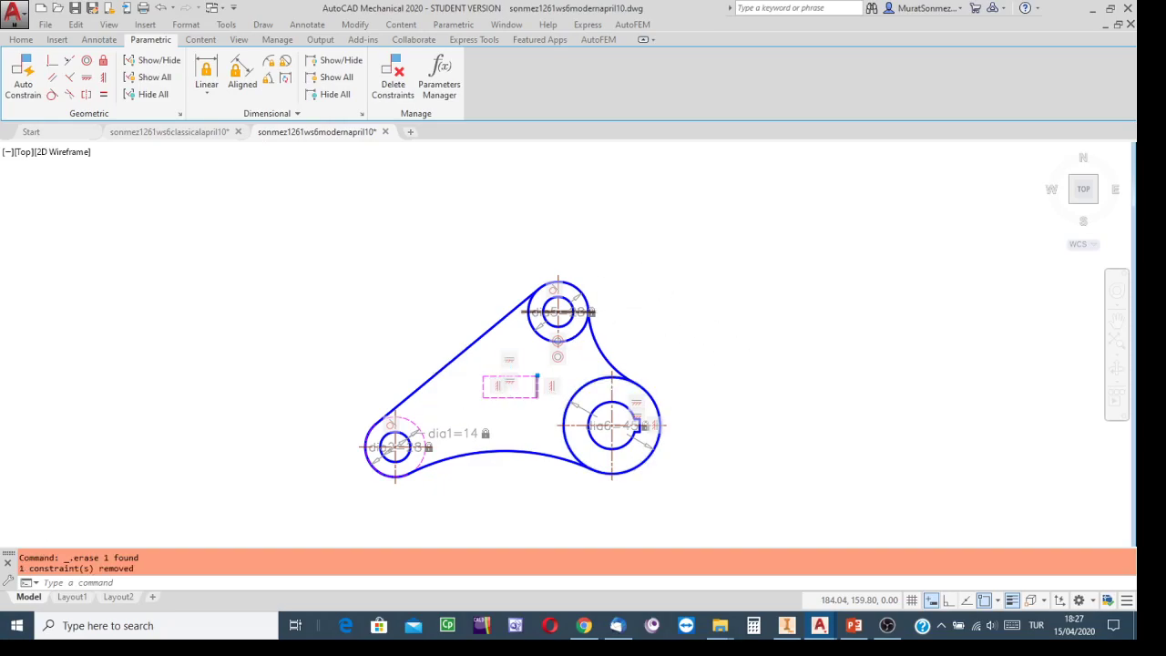
Step: Delete the outer diameter constraints dia5 on the upper boss and dia6 on the large keyway boss
{"action": "scroll", "coordinate": [572, 315], "scroll_direction": "up", "scroll_amount": 5}
{"action": "left_click", "coordinate": [588, 238]}
{"action": "key", "text": "Delete"}
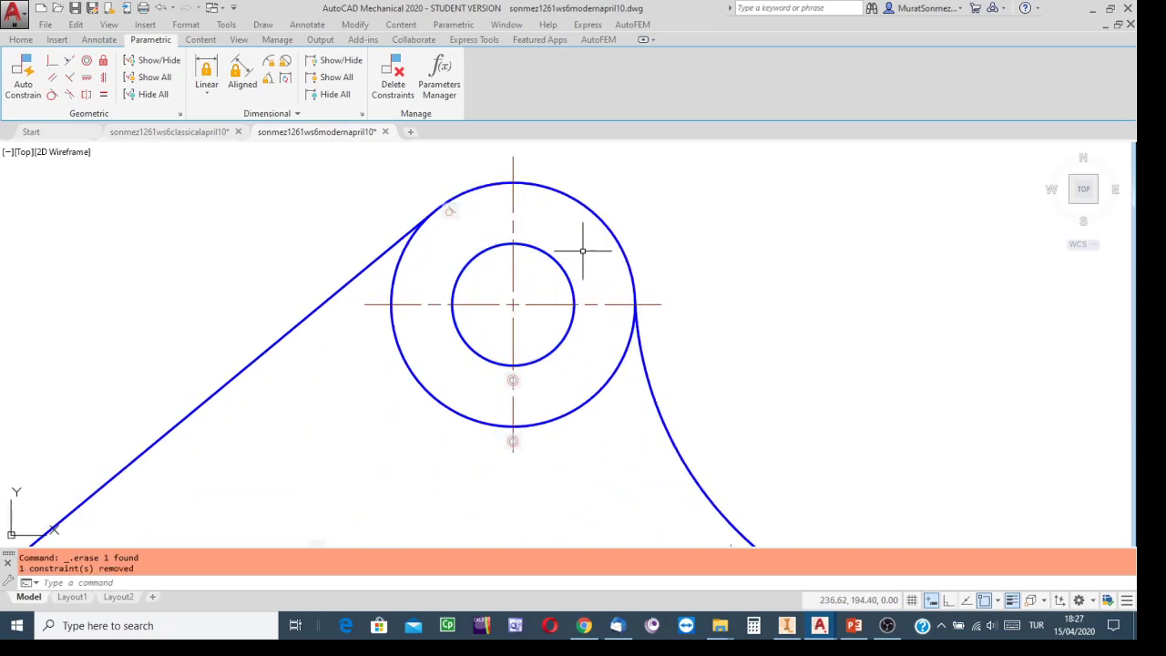
{"action": "scroll", "coordinate": [705, 310], "scroll_direction": "down", "scroll_amount": 5}
{"action": "scroll", "coordinate": [705, 310], "scroll_direction": "down", "scroll_amount": 3}
{"action": "middle_click_drag", "start_coordinate": [762, 326], "coordinate": [547, 260]}
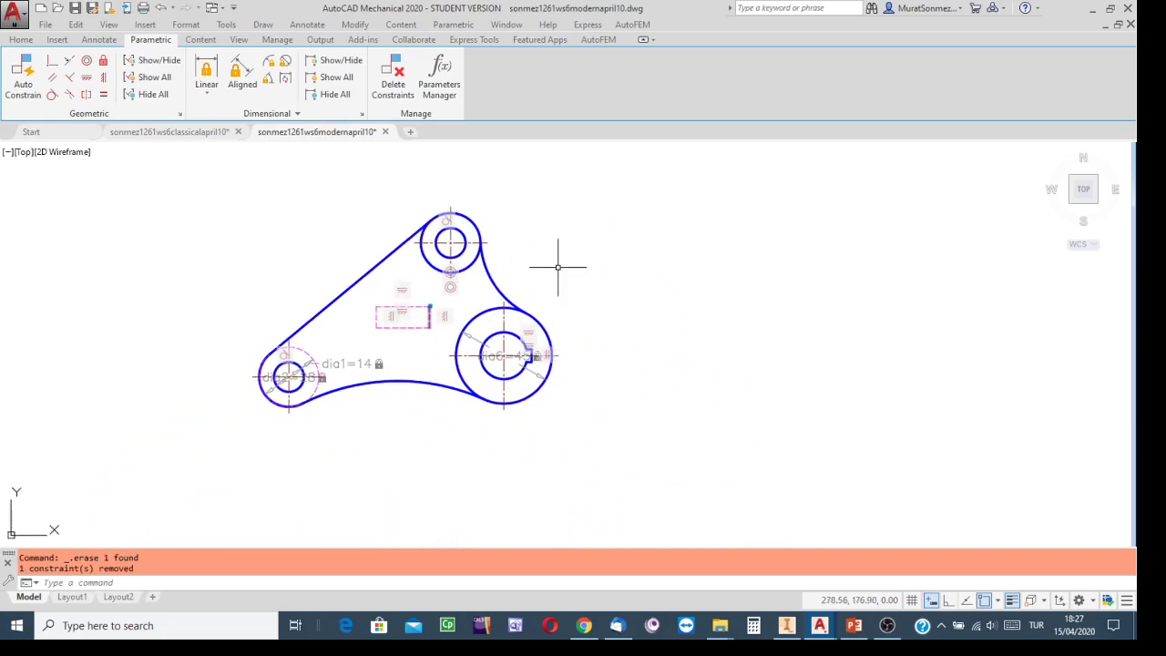
{"action": "left_click", "coordinate": [475, 338]}
{"action": "key", "text": "Delete"}
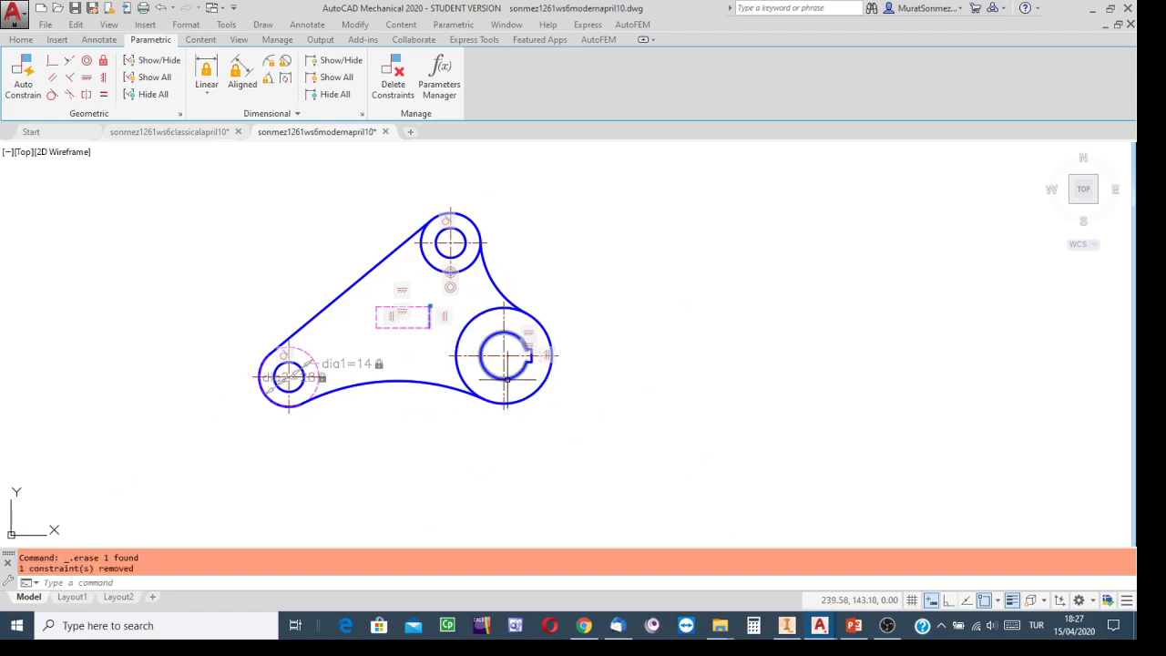
Step: Delete the diameter constraints dia1 on the hole and dia2 on the outer circle of the lower-left boss
{"action": "left_click", "coordinate": [343, 363]}
{"action": "key", "text": "Delete"}
{"action": "left_click", "coordinate": [309, 361]}
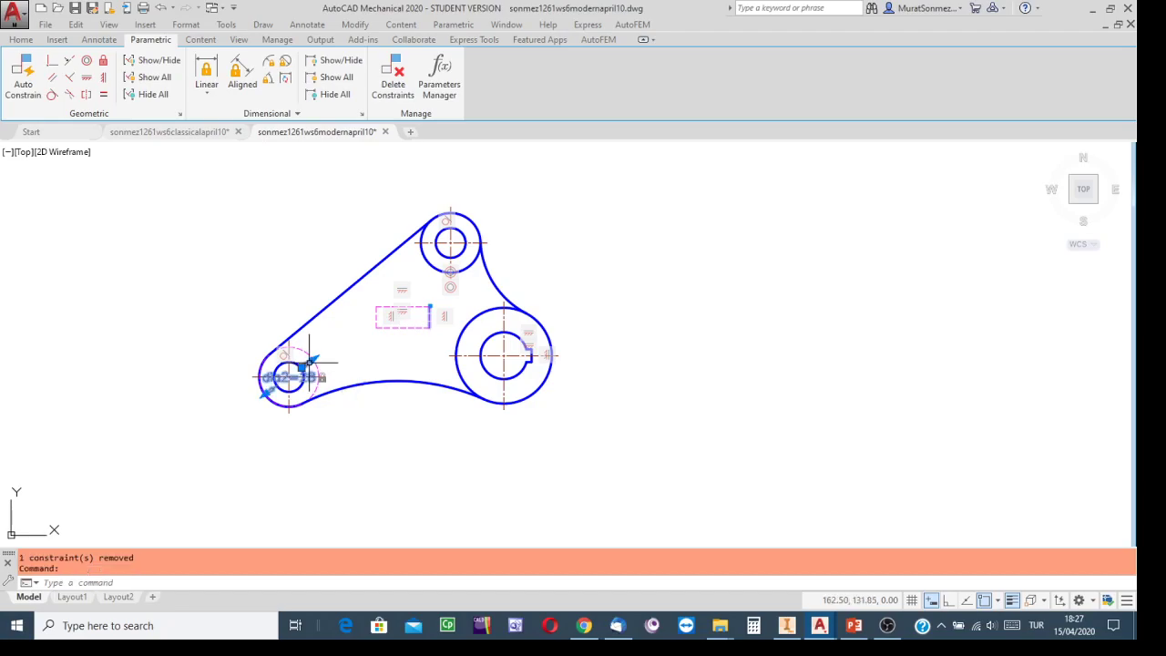
{"action": "key", "text": "Delete"}
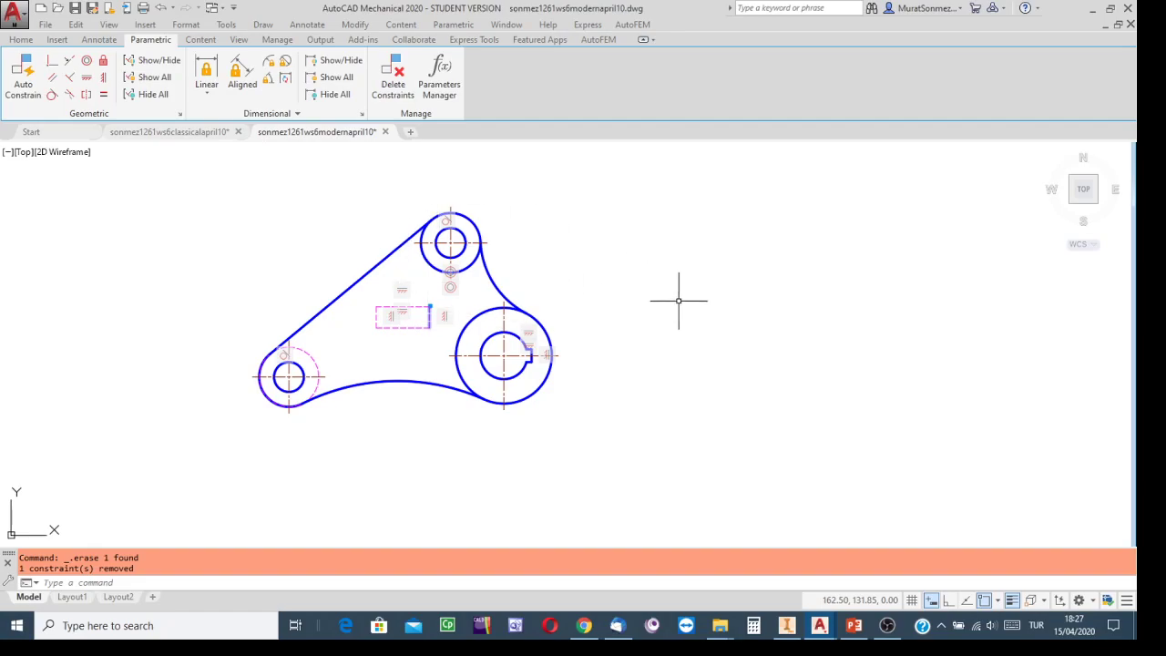
Step: Scale the entire lever drawing by a factor of 100 about the lower-left corner of the dashed rectangle
{"action": "left_click", "coordinate": [616, 178]}
{"action": "left_click", "coordinate": [177, 429]}
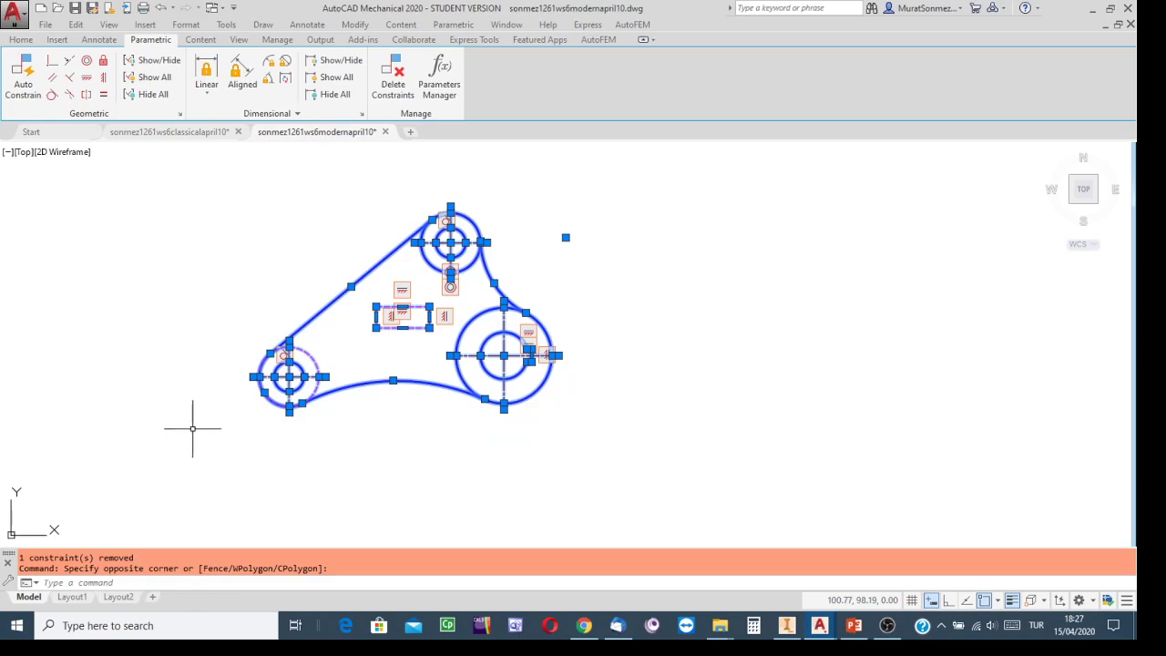
{"action": "right_click", "coordinate": [352, 244]}
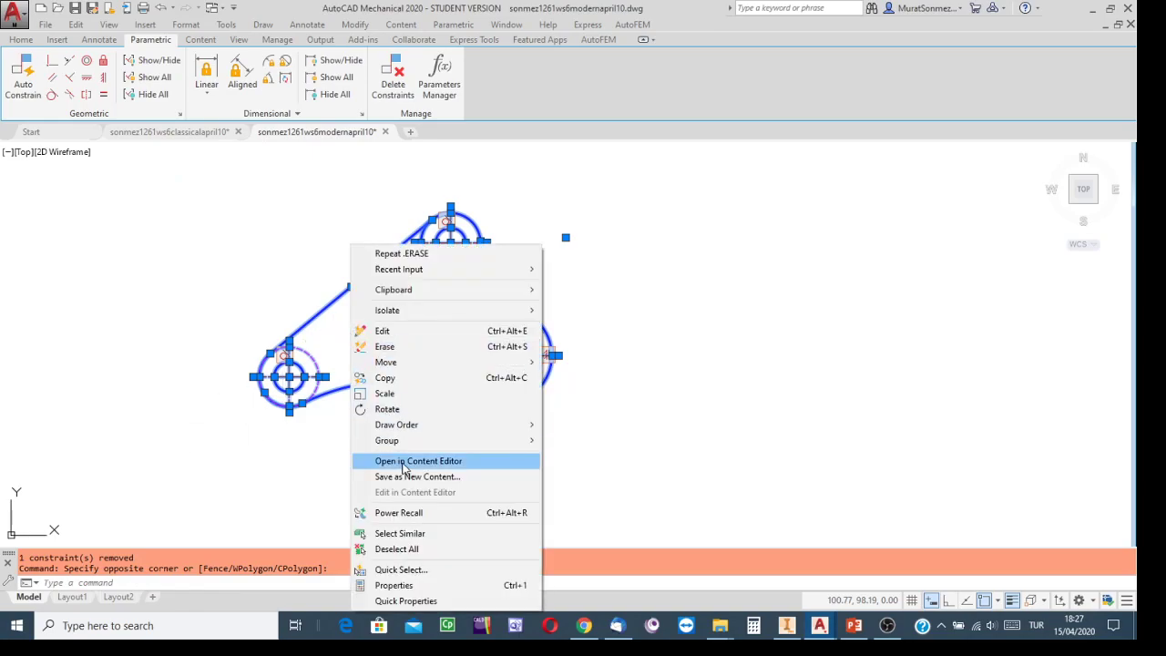
{"action": "left_click", "coordinate": [390, 394]}
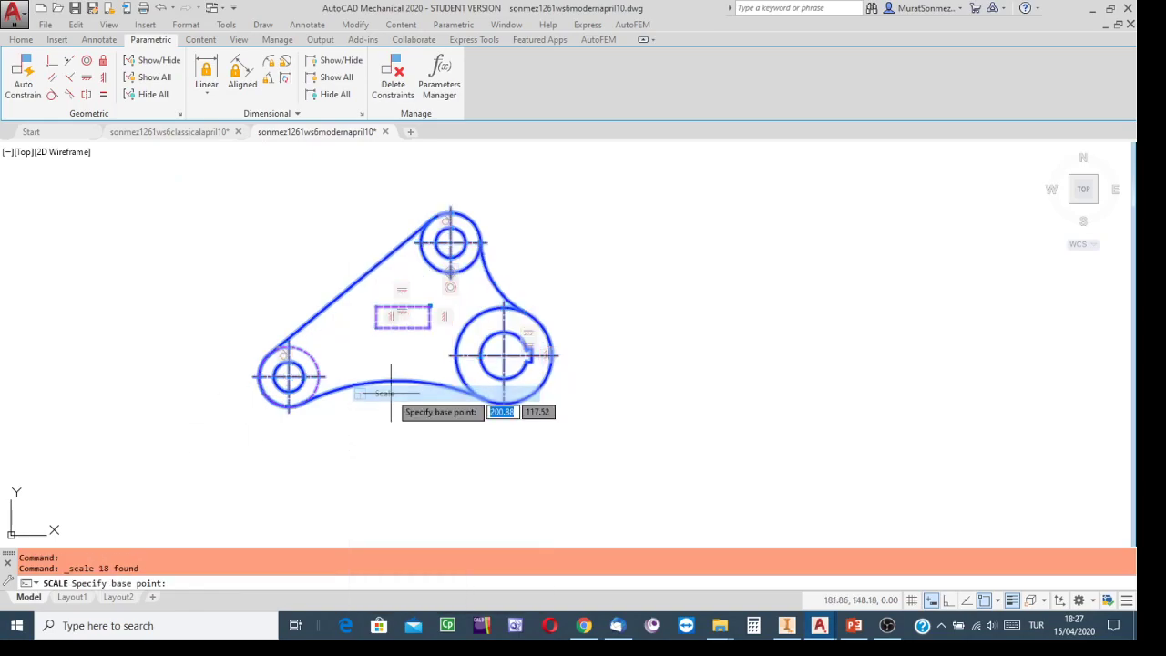
{"action": "left_click", "coordinate": [376, 327]}
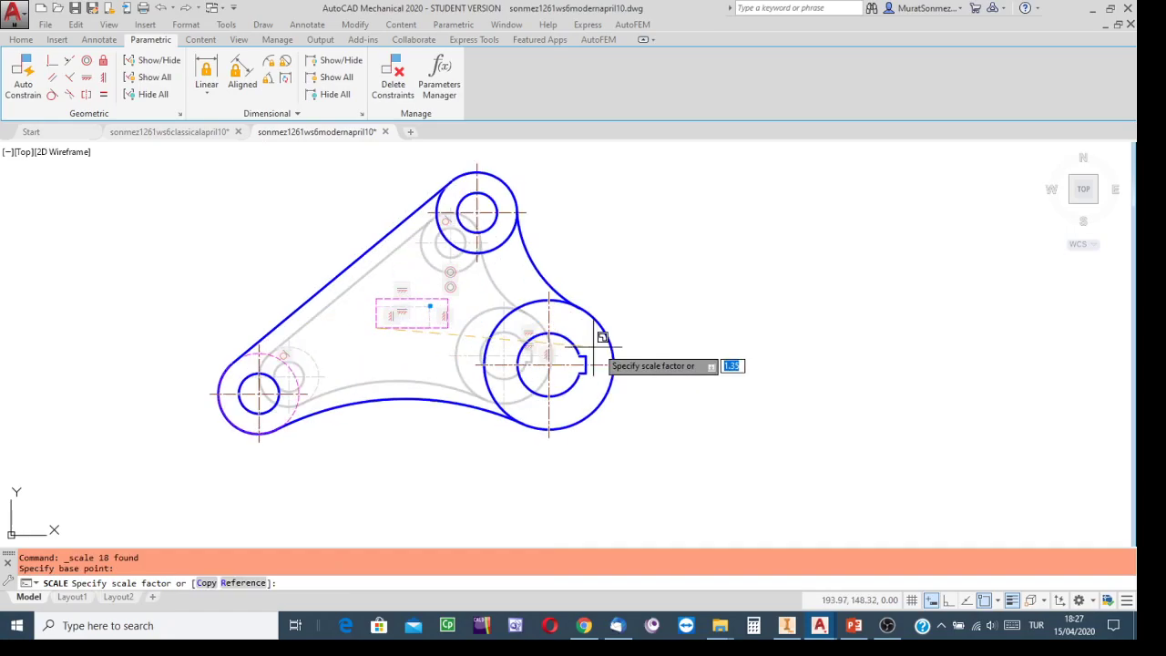
{"action": "type", "text": "100"}
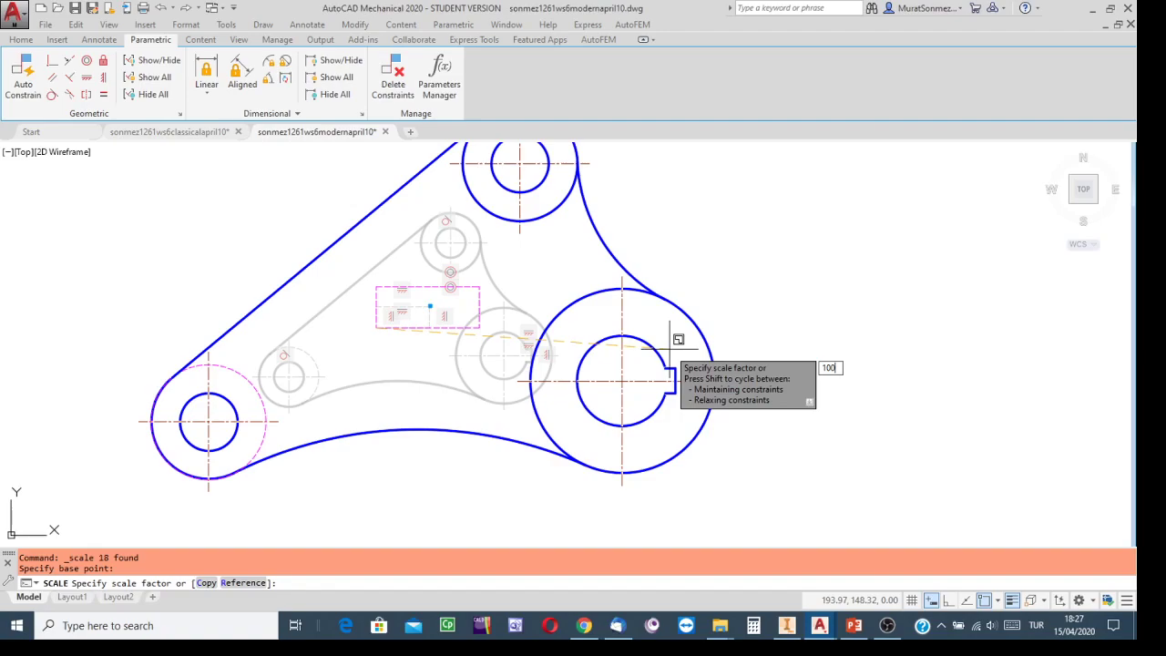
{"action": "key", "text": "Return"}
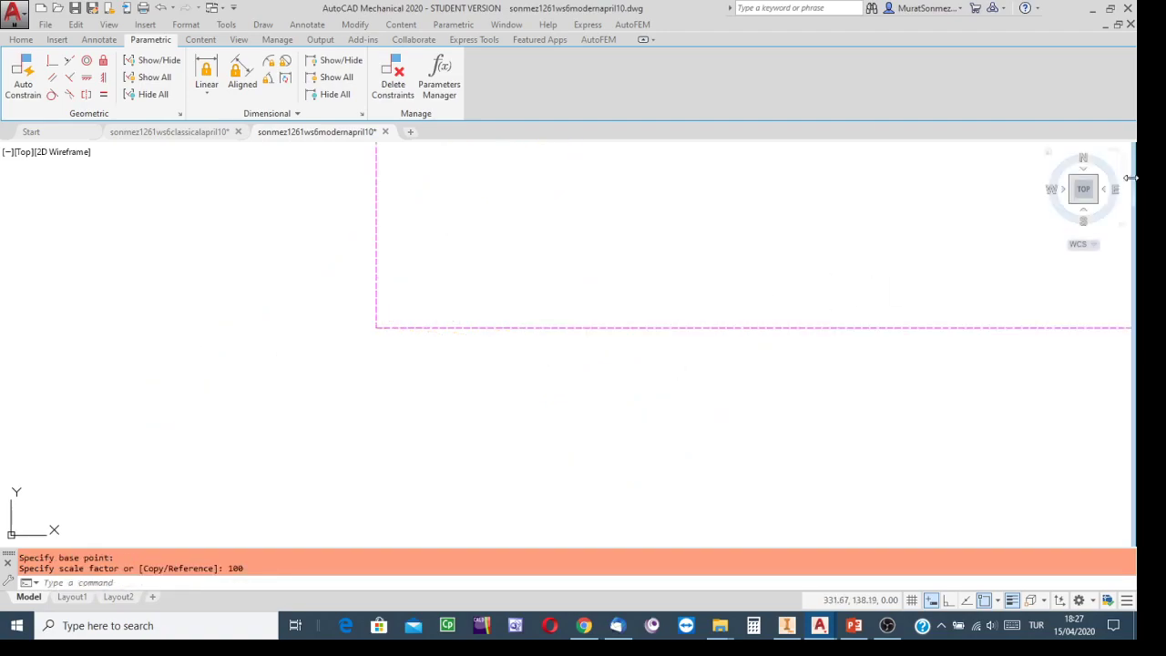
{"action": "scroll", "coordinate": [731, 310], "scroll_direction": "down", "scroll_amount": 5}
{"action": "scroll", "coordinate": [779, 286], "scroll_direction": "down", "scroll_amount": 6}
{"action": "middle_click_drag", "start_coordinate": [779, 286], "coordinate": [612, 351]}
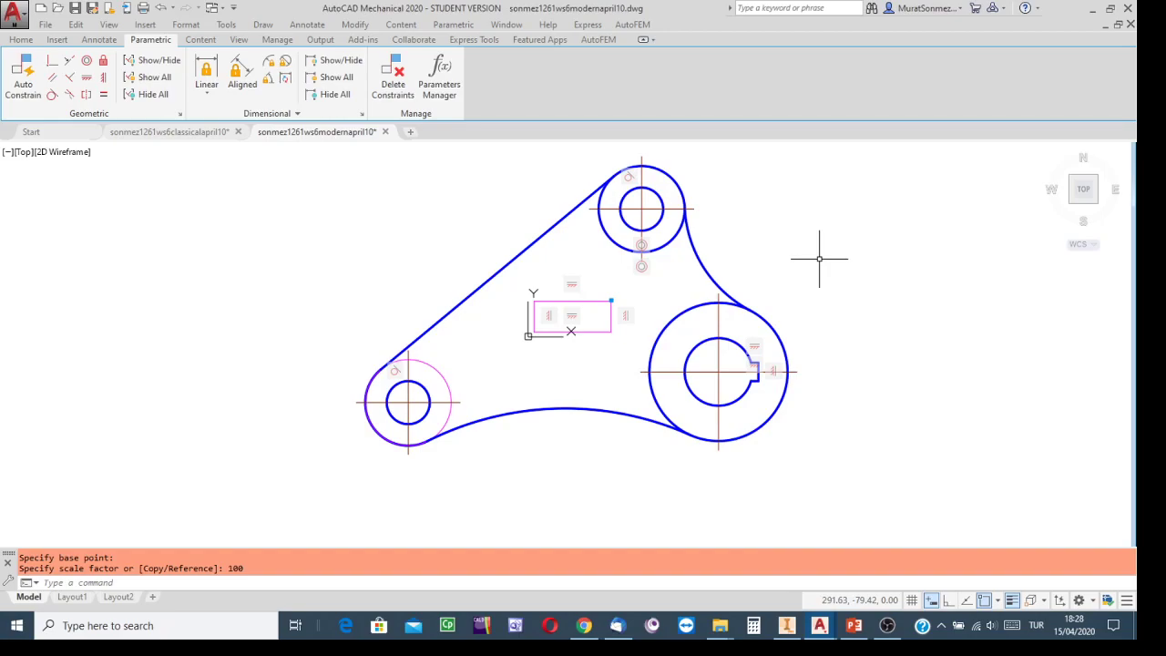
Step: Set the linetype scale (LTSCALE) to 100 for the enlarged lever drawing
{"action": "type", "text": "L"}
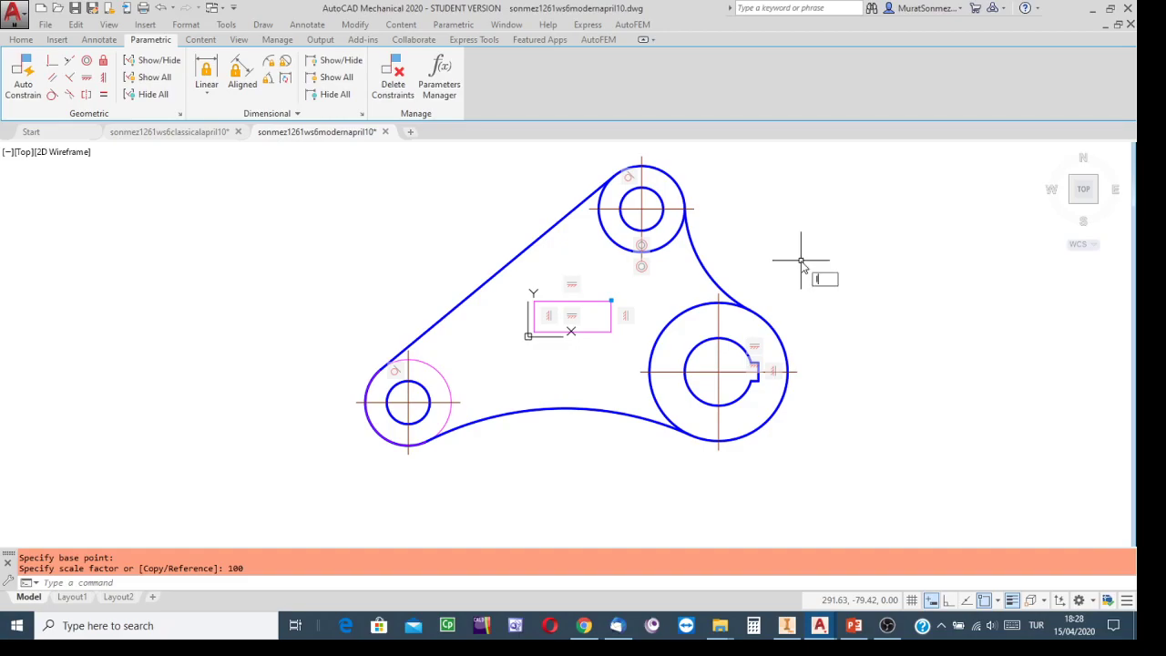
{"action": "type", "text": "Tc"}
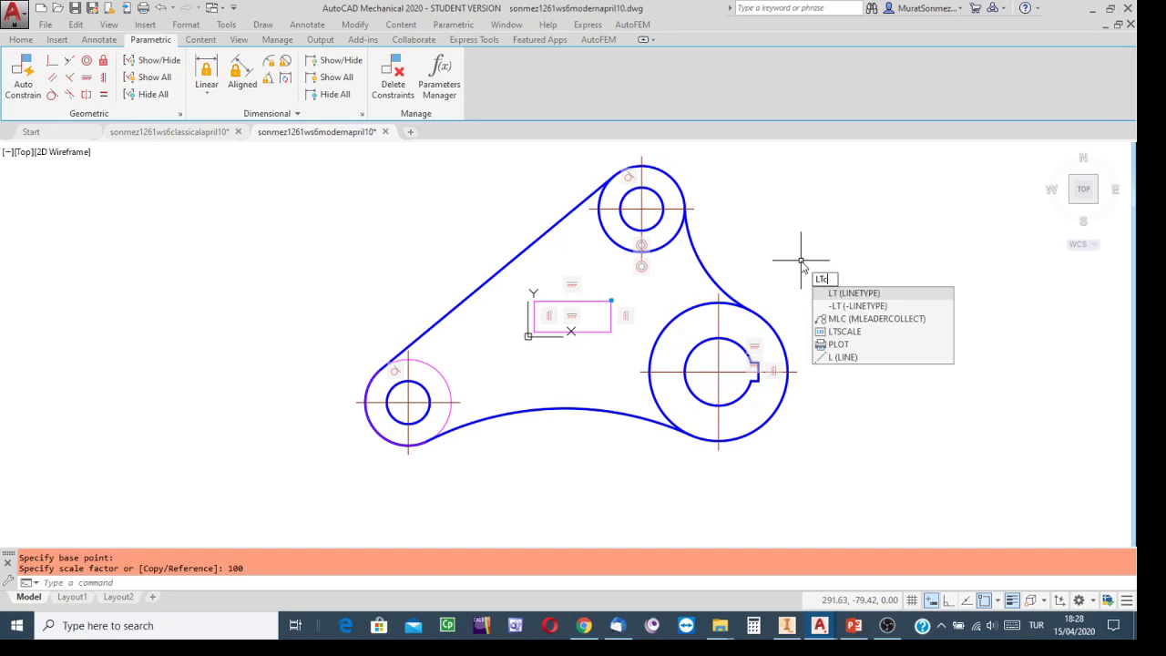
{"action": "type", "text": "SCALE"}
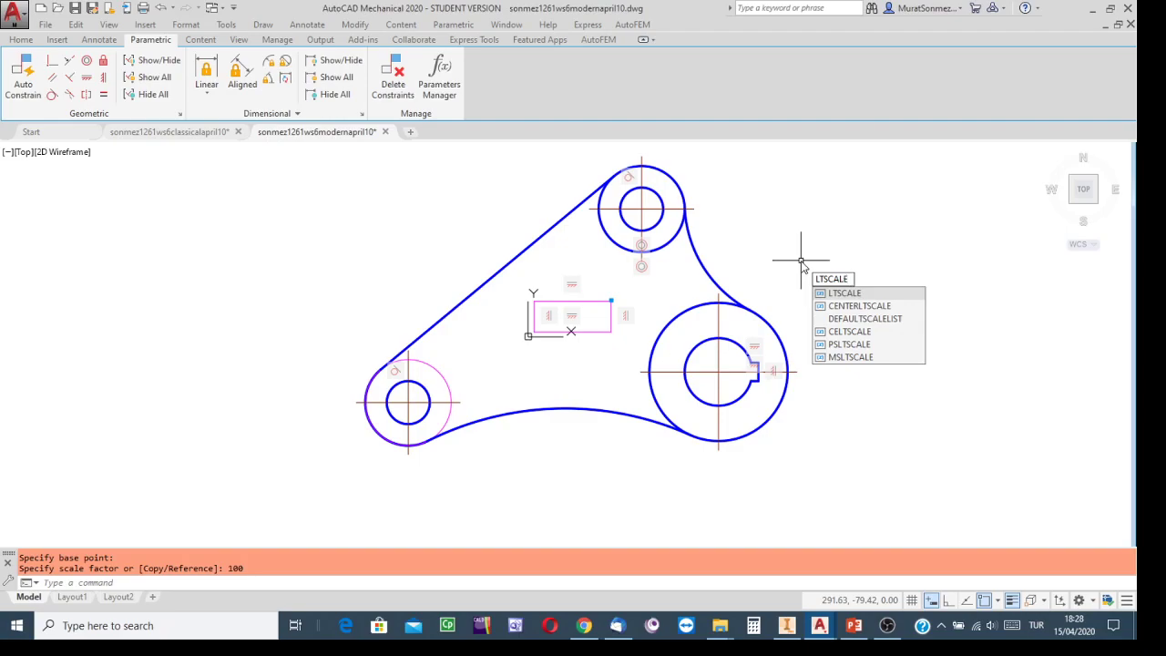
{"action": "key", "text": "Return"}
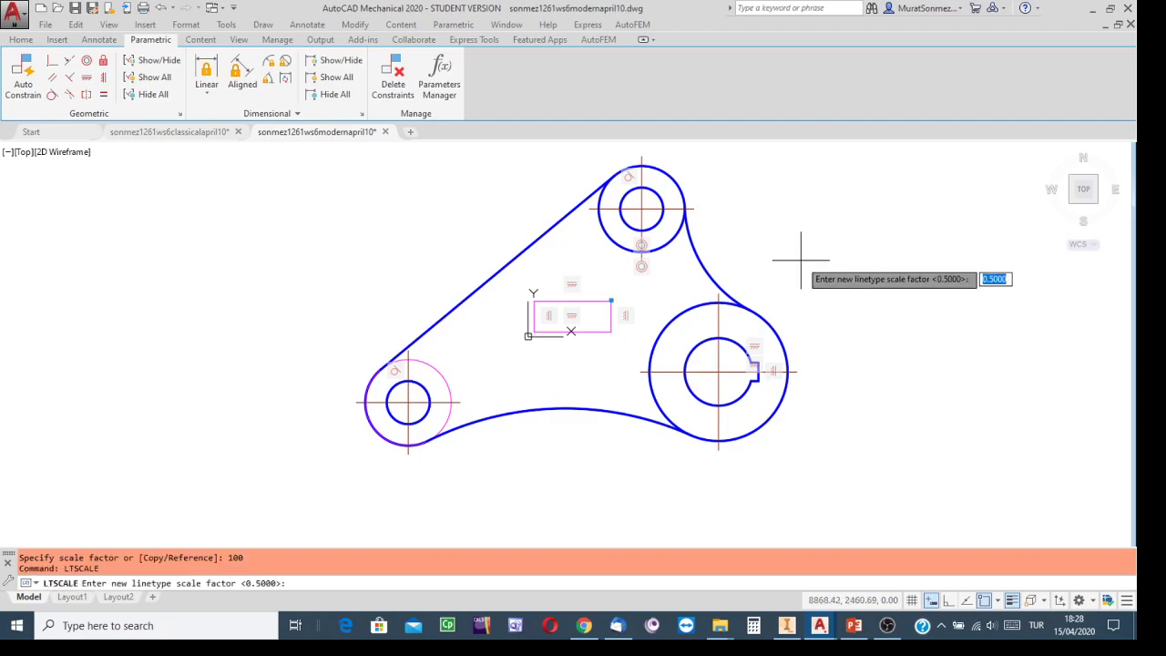
{"action": "type", "text": "100"}
{"action": "key", "text": "Return"}
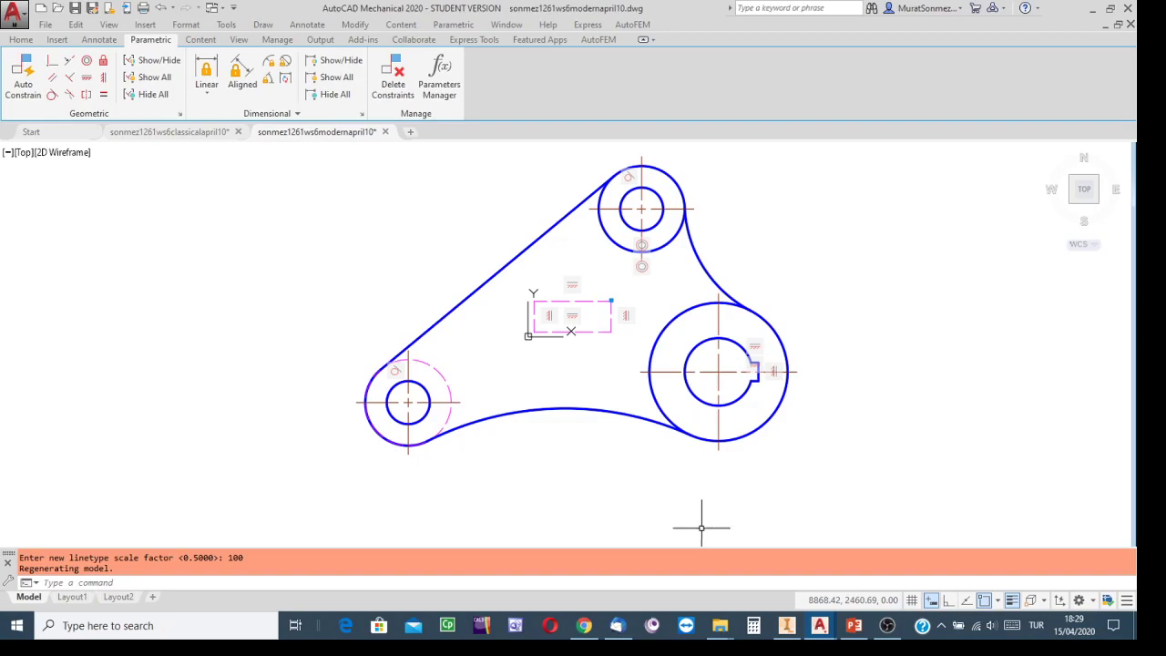
Step: Switch to Inventor and inspect the hollow lever-shaped part standing on its columns
{"action": "left_click", "coordinate": [786, 625]}
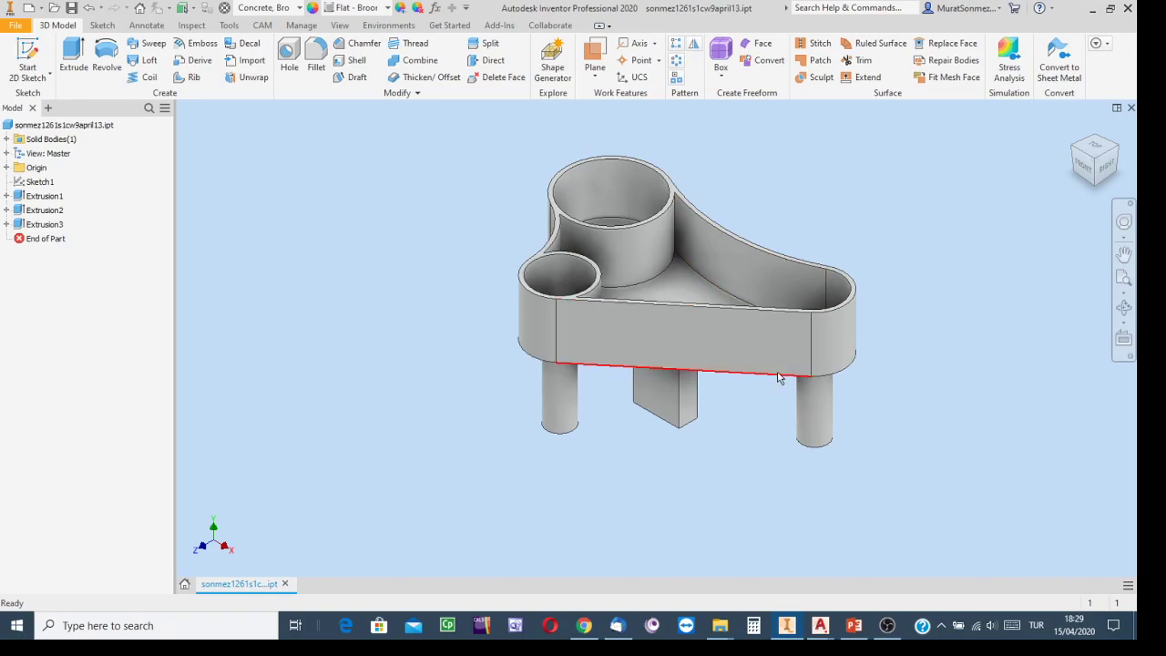
{"action": "middle_click_drag", "start_coordinate": [757, 417], "coordinate": [701, 437]}
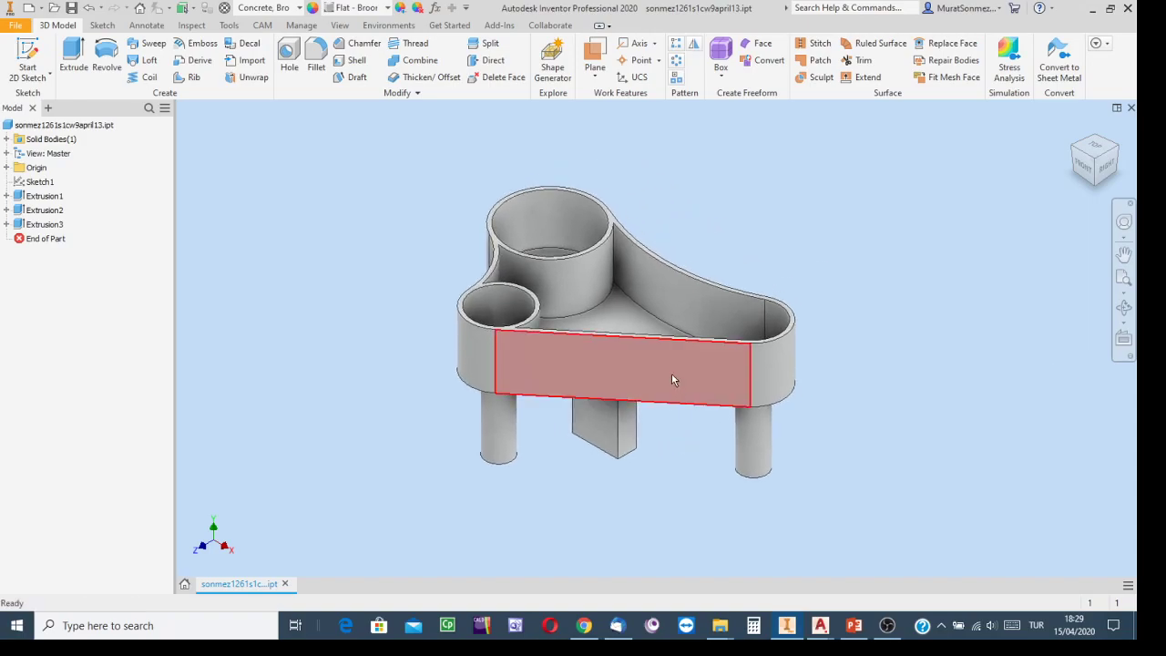
{"action": "scroll", "coordinate": [673, 365], "scroll_direction": "up", "scroll_amount": 3}
{"action": "scroll", "coordinate": [891, 243], "scroll_direction": "down", "scroll_amount": 2}
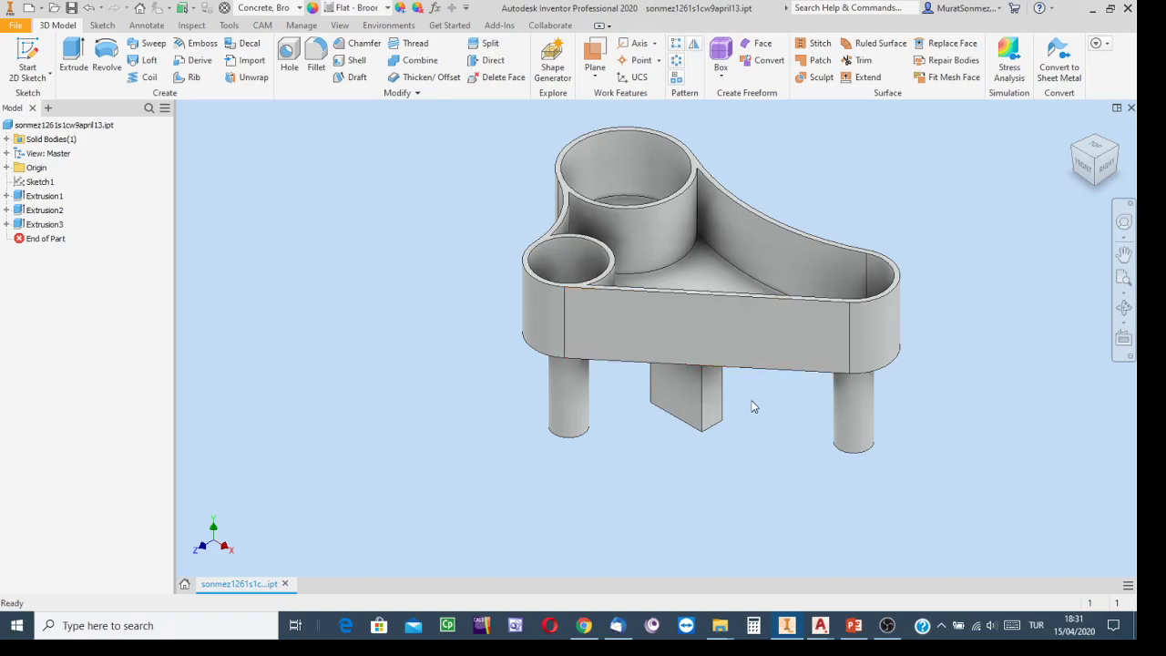
{"action": "right_click", "coordinate": [709, 334]}
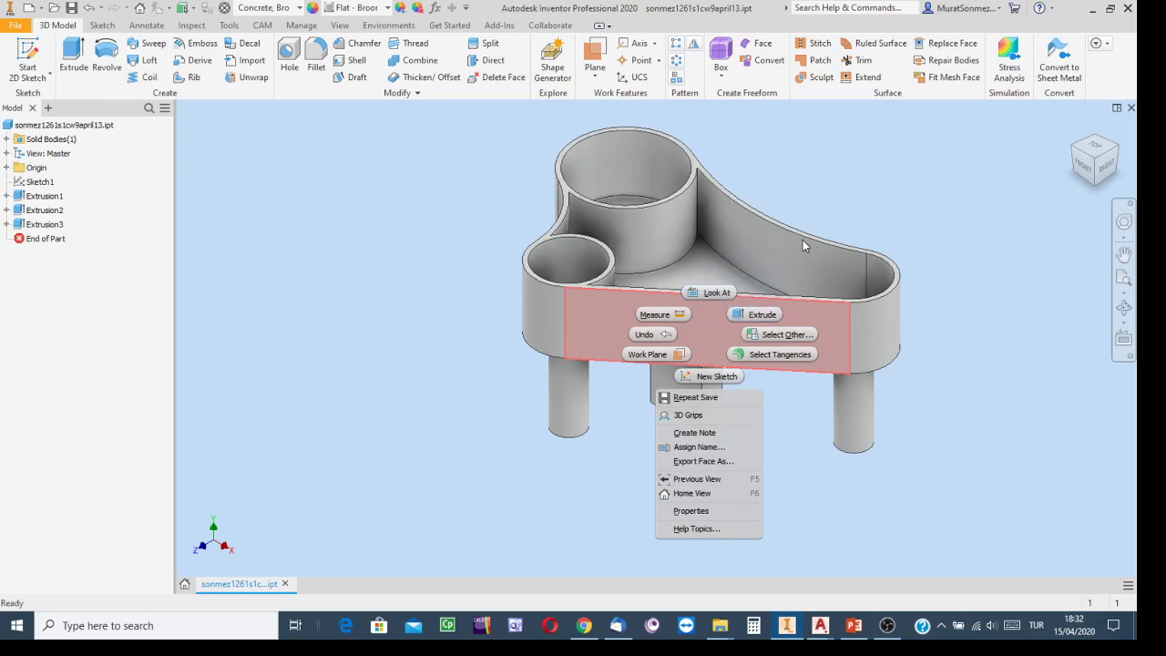
{"action": "key", "text": "Escape"}
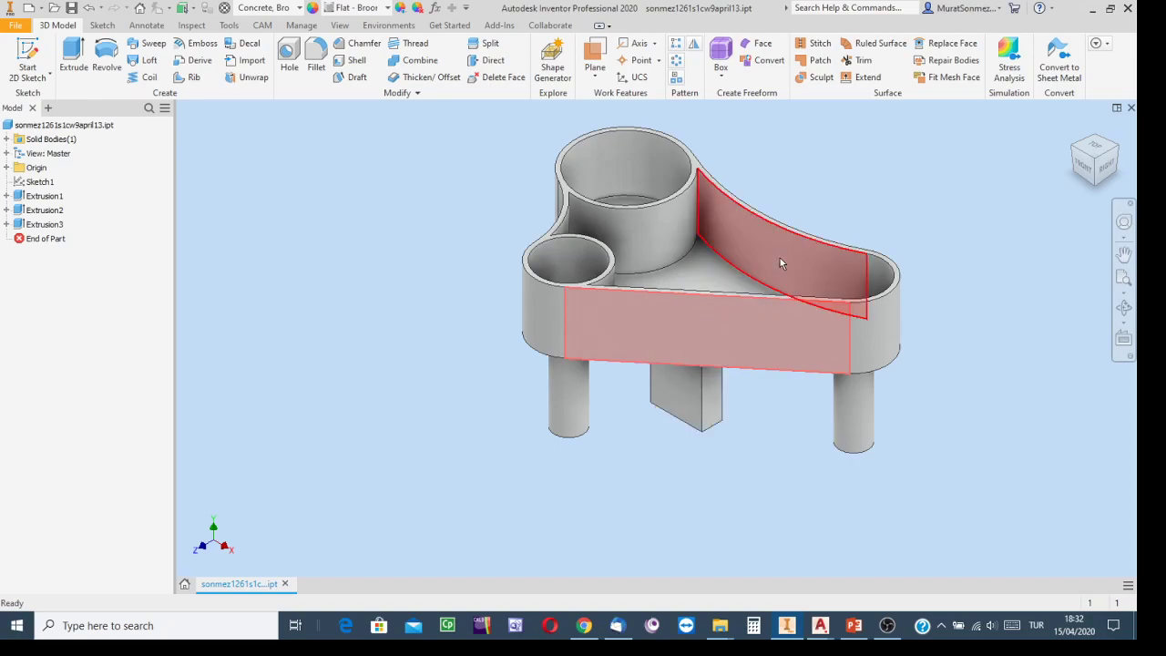
{"action": "left_click", "coordinate": [805, 487]}
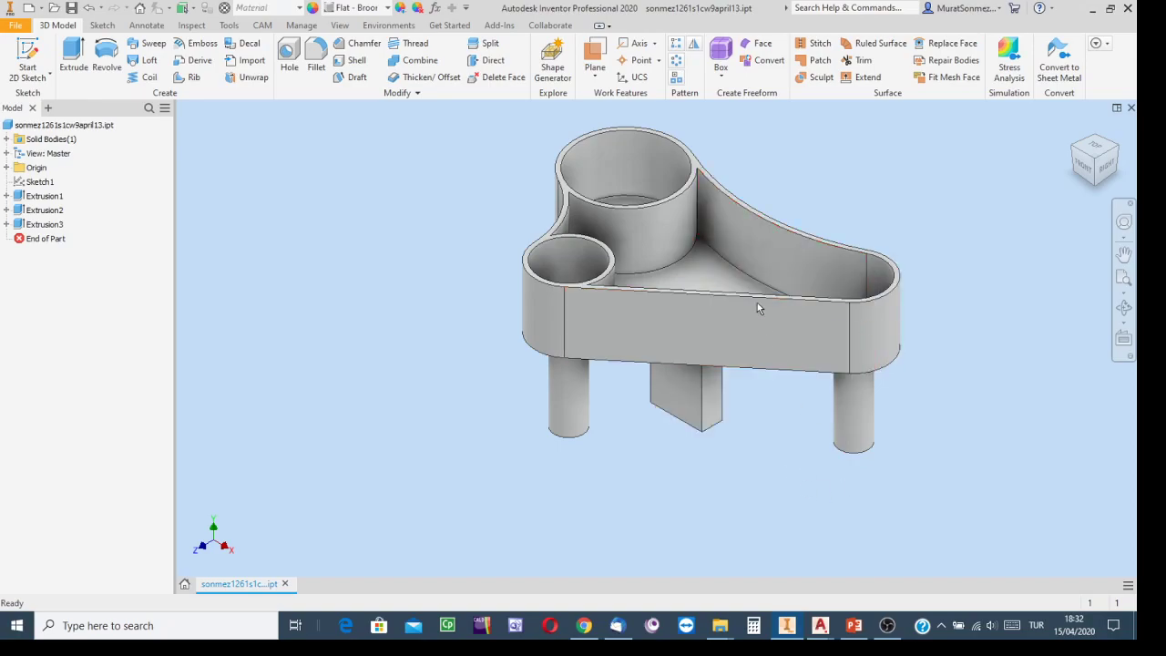
Step: Try to start a sketch on the curved inner wall, and start one on the flat front wall face instead
{"action": "right_click", "coordinate": [756, 242]}
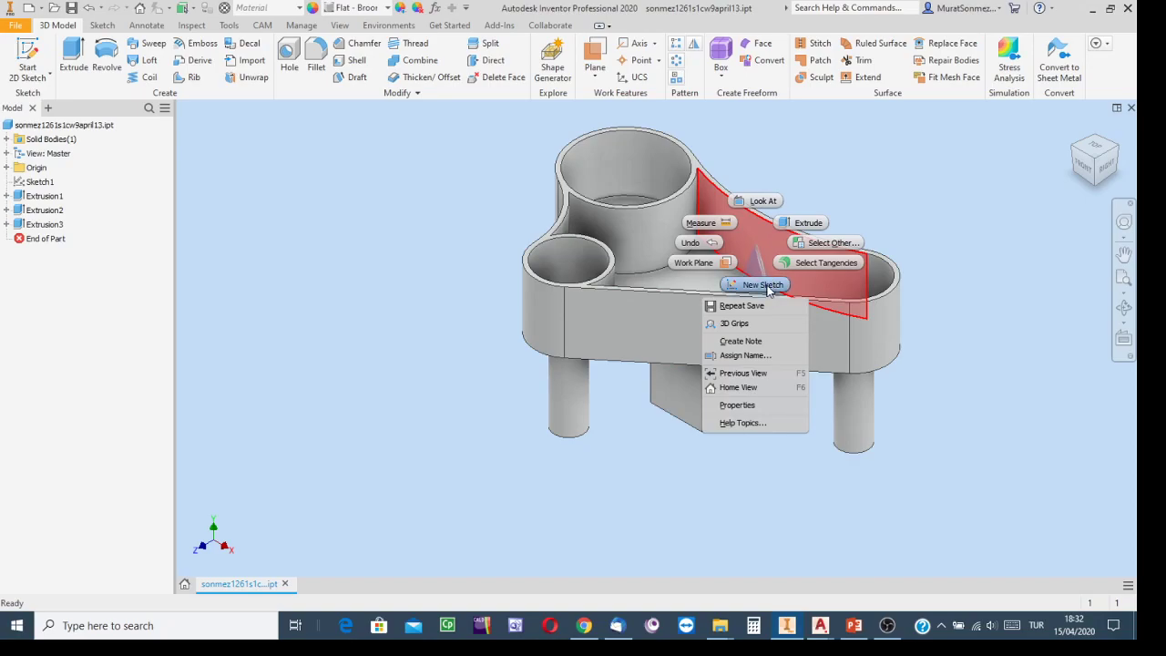
{"action": "left_click", "coordinate": [763, 285]}
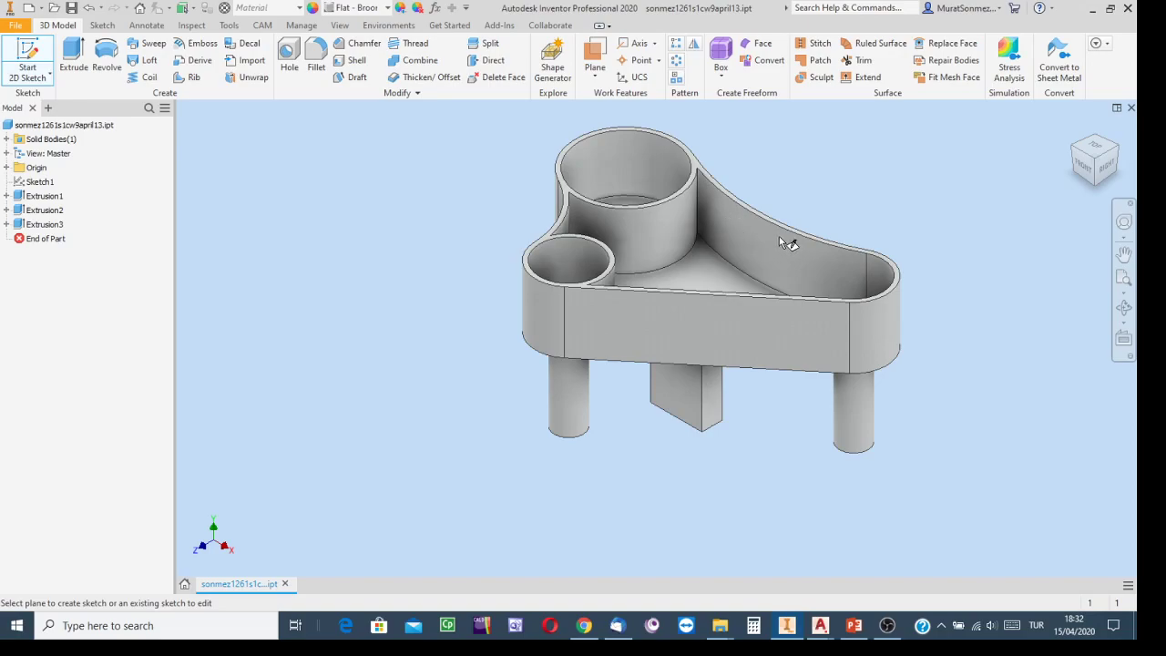
{"action": "left_click", "coordinate": [708, 325]}
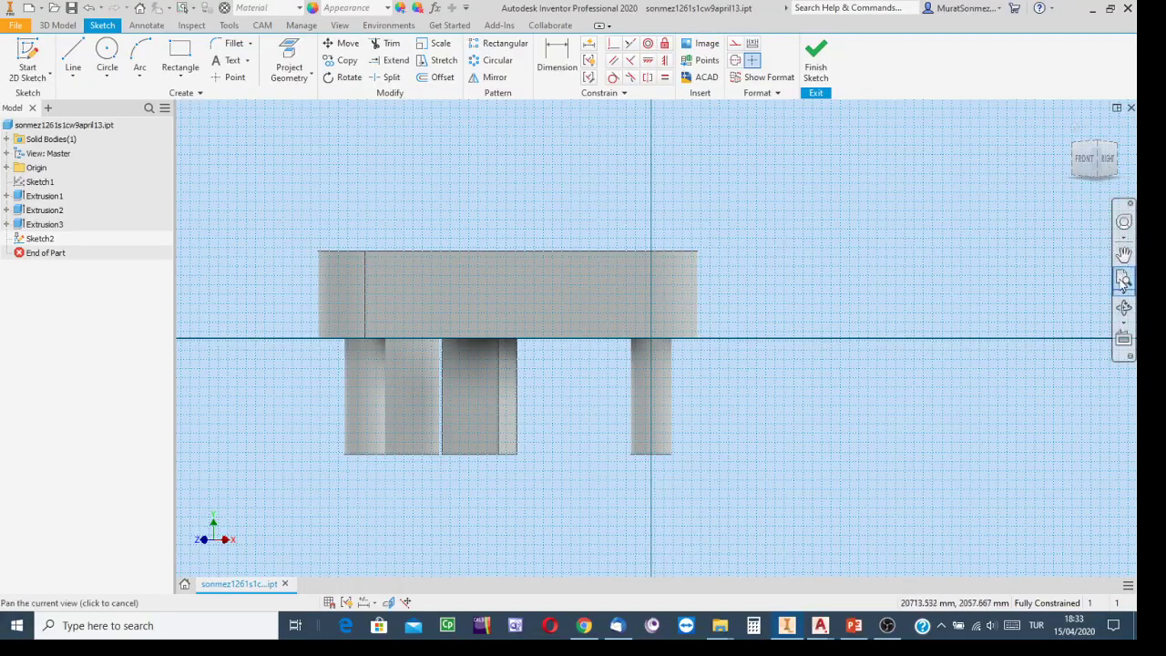
Step: Inspect the sketch plane from below the part, undo the new sketch and return to the home view
{"action": "left_click", "coordinate": [1123, 308]}
{"action": "left_click_drag", "start_coordinate": [828, 300], "coordinate": [613, 228]}
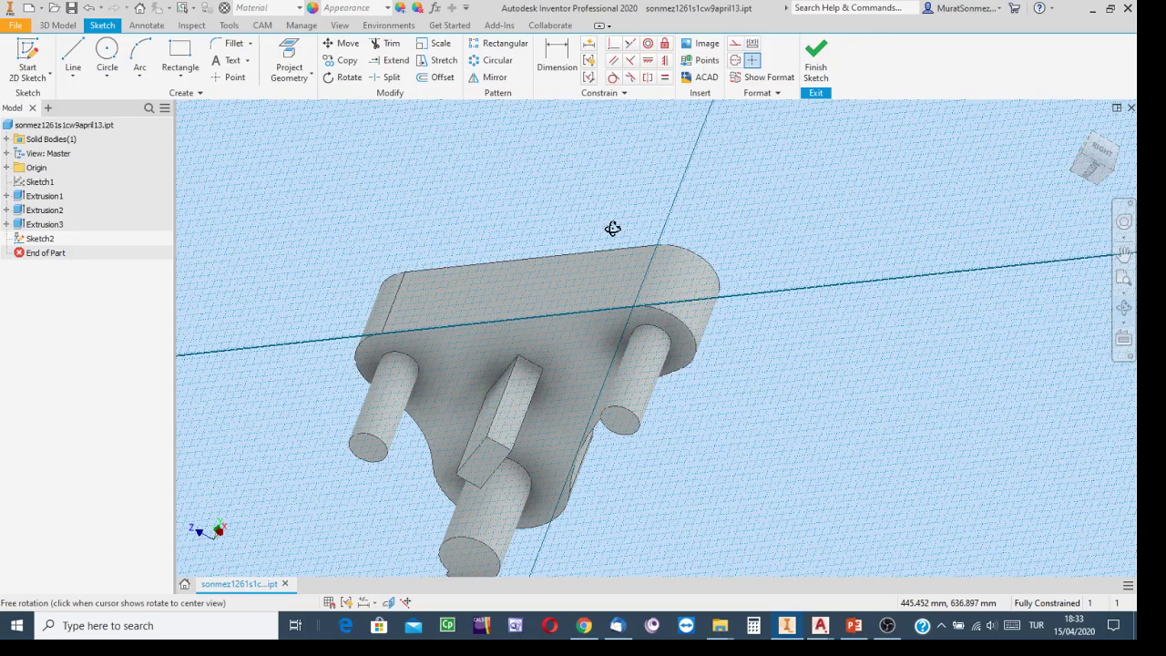
{"action": "left_click_drag", "start_coordinate": [612, 228], "coordinate": [734, 156]}
{"action": "key", "text": "Escape"}
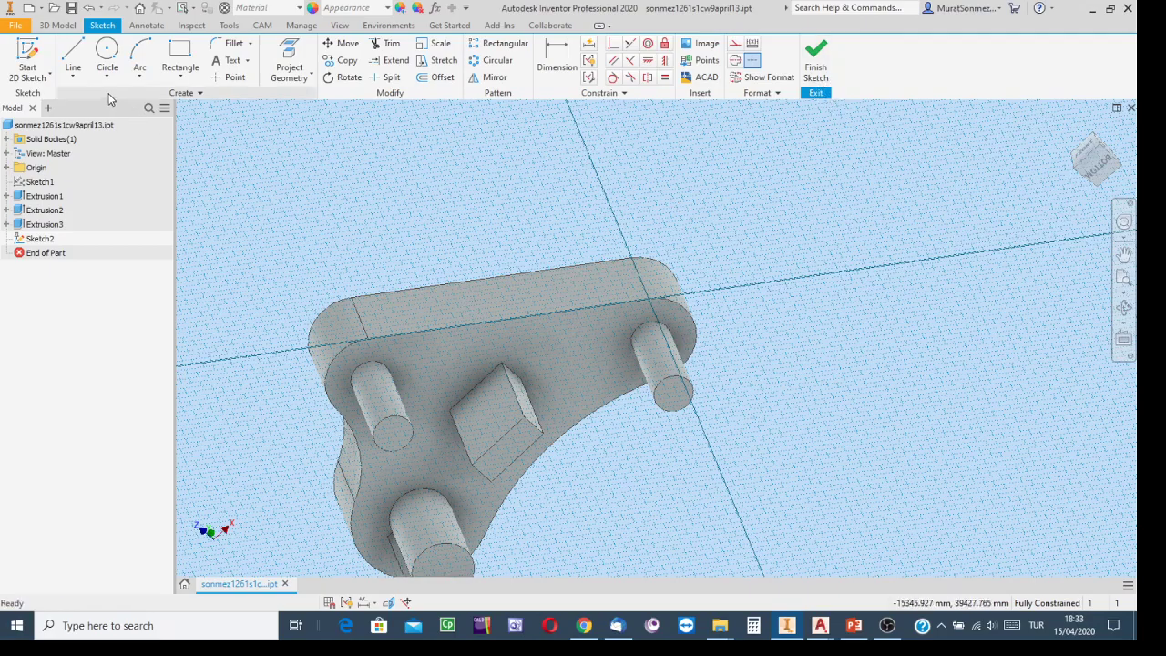
{"action": "left_click", "coordinate": [90, 8]}
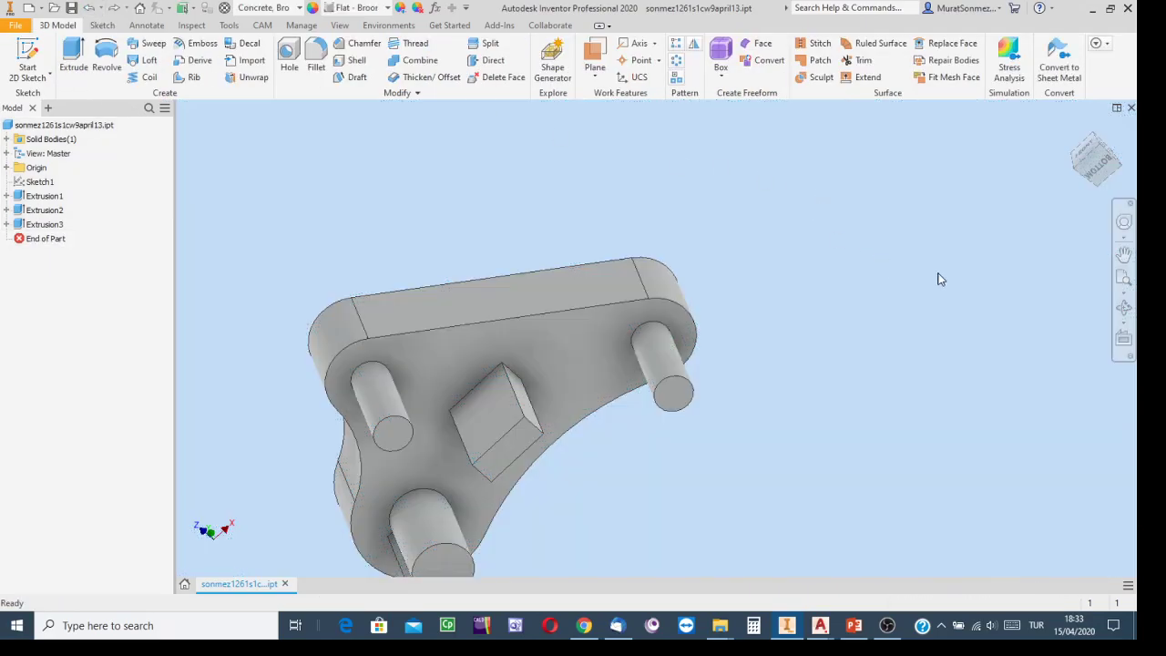
{"action": "left_click", "coordinate": [1073, 127]}
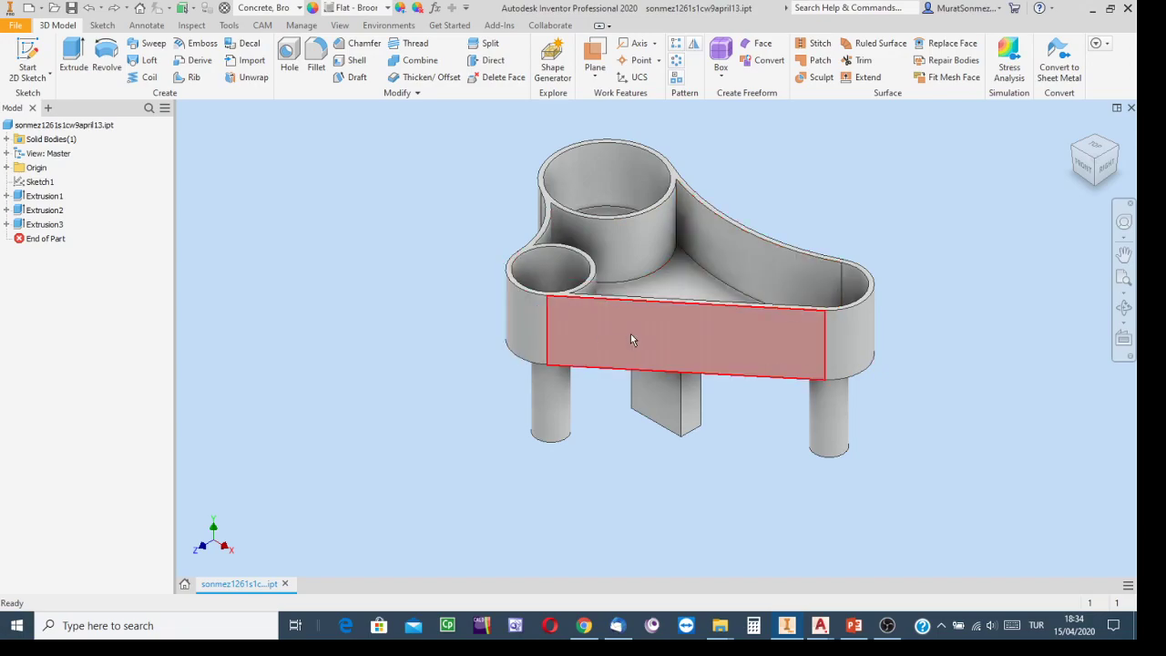
Step: Start a new sketch on the flat outer face of the long front wall
{"action": "mouse_move", "coordinate": [624, 352]}
{"action": "mouse_move", "coordinate": [596, 321]}
{"action": "right_click", "coordinate": [618, 328]}
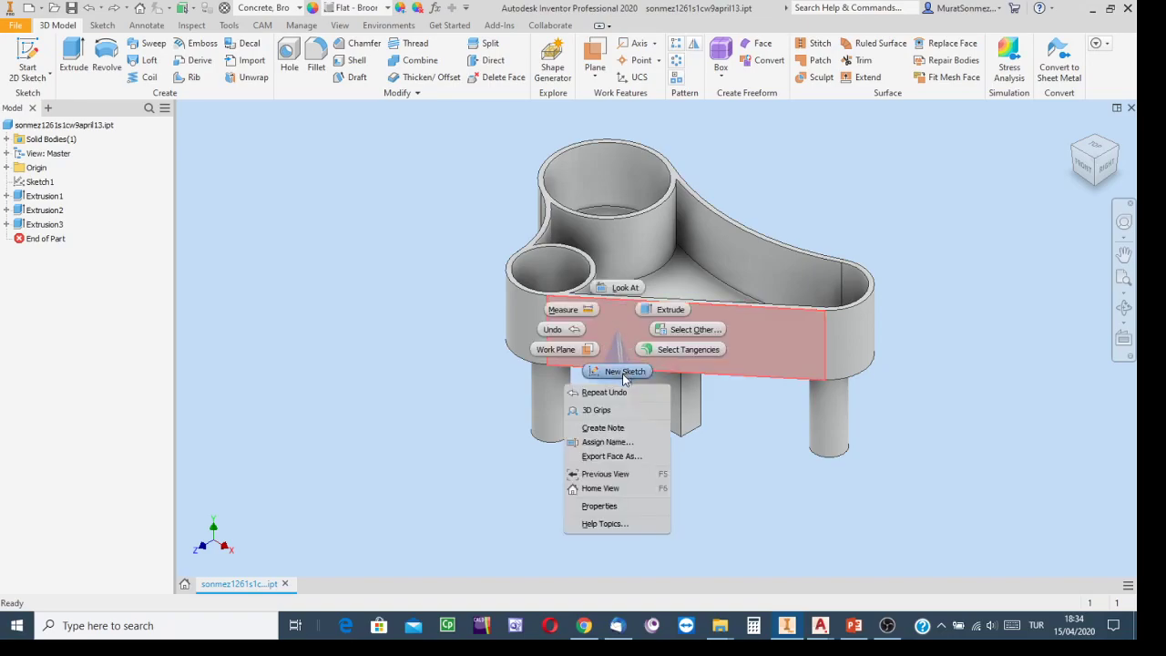
{"action": "left_click", "coordinate": [624, 373]}
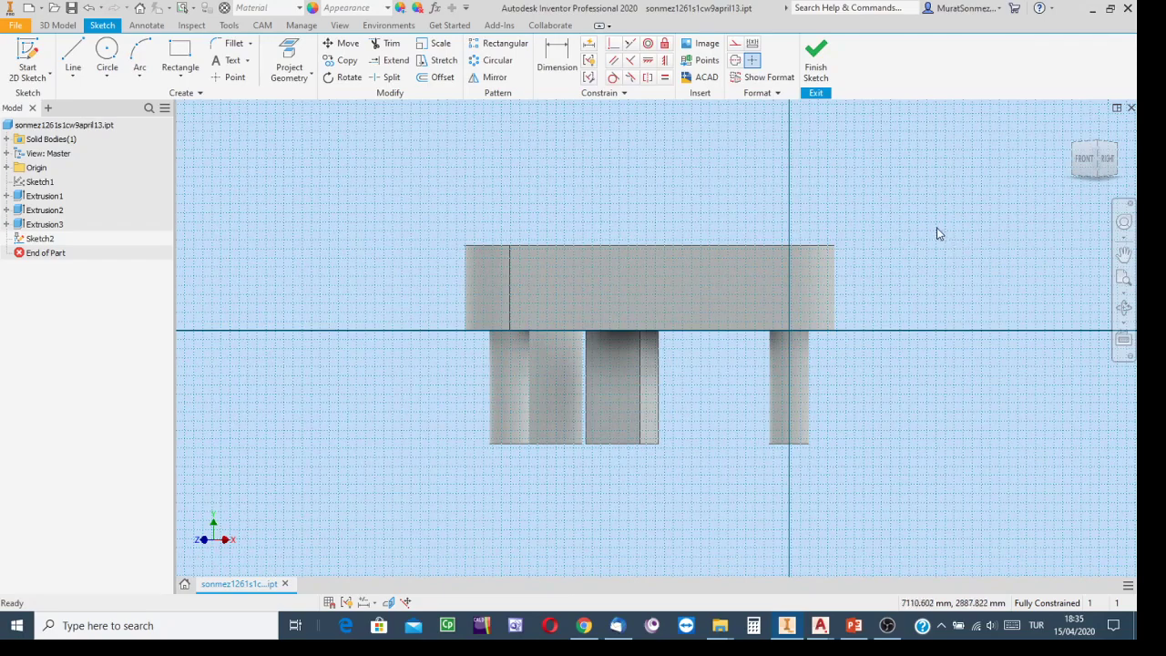
Step: Sketch two separate wide rectangles on the front wall and a taller one about 1080 by 1908 mm between them
{"action": "left_click", "coordinate": [179, 54]}
{"action": "left_click", "coordinate": [547, 275]}
{"action": "left_click", "coordinate": [593, 297]}
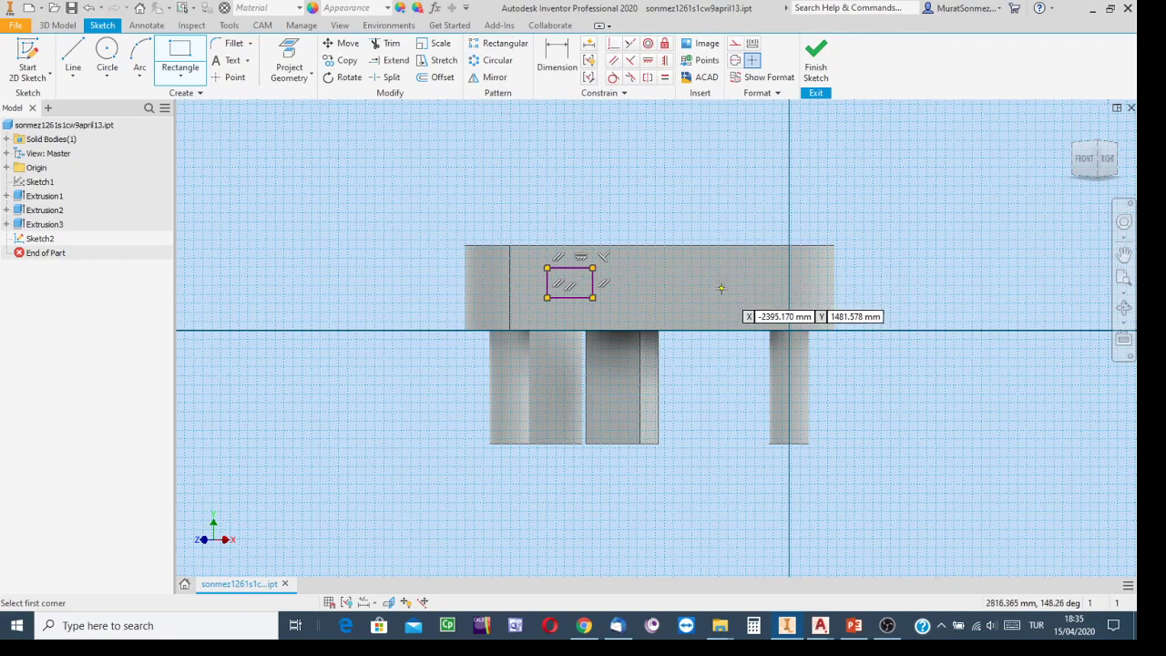
{"action": "left_click", "coordinate": [717, 274]}
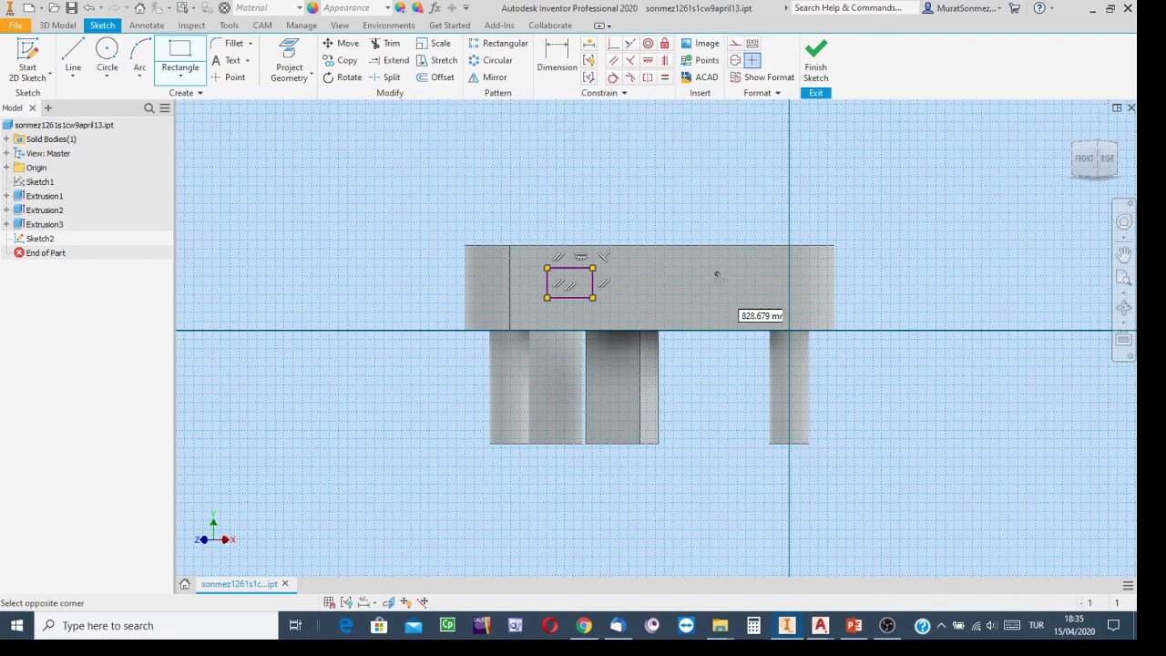
{"action": "left_click", "coordinate": [757, 303]}
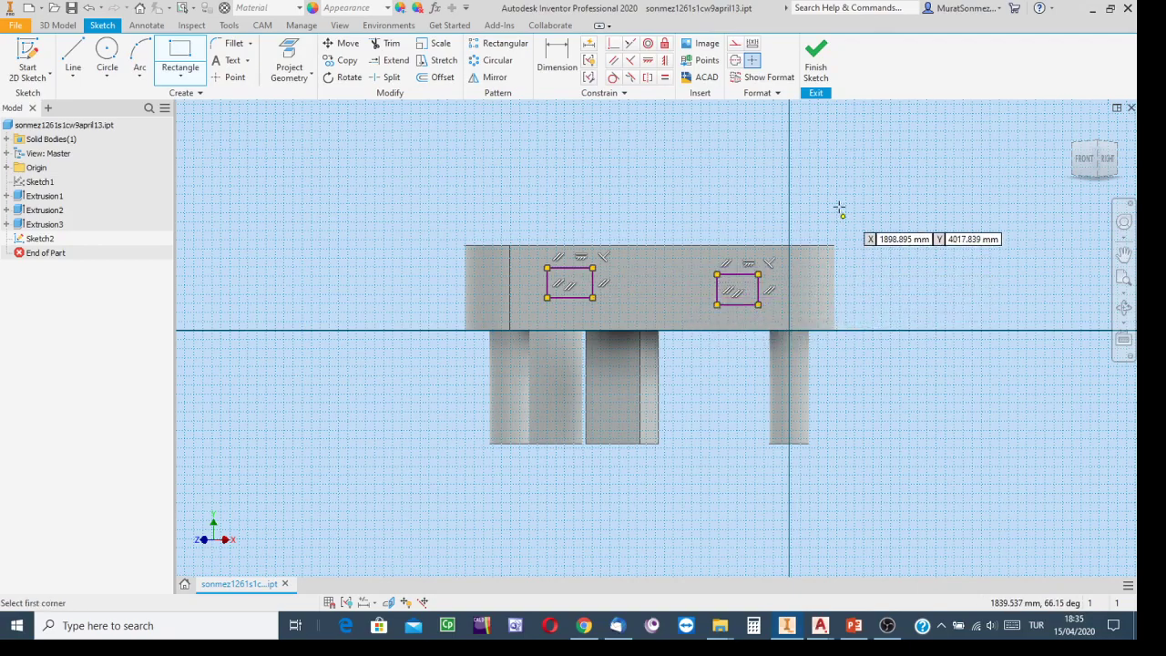
{"action": "left_click", "coordinate": [641, 257]}
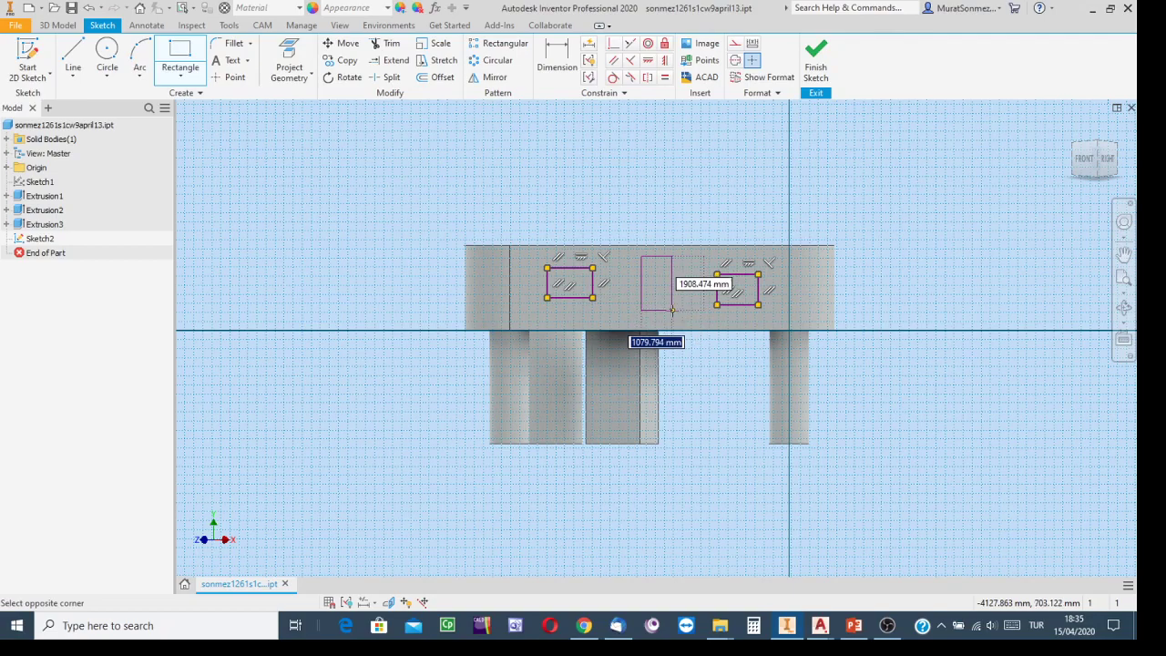
{"action": "left_click", "coordinate": [672, 310]}
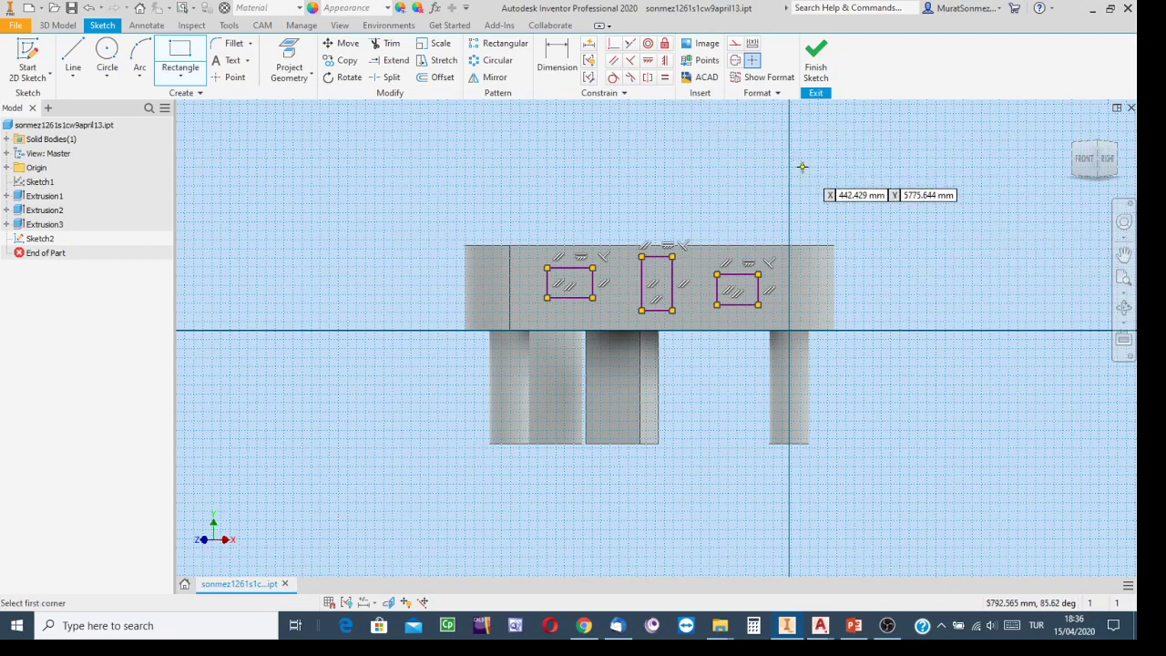
{"action": "key", "text": "Escape"}
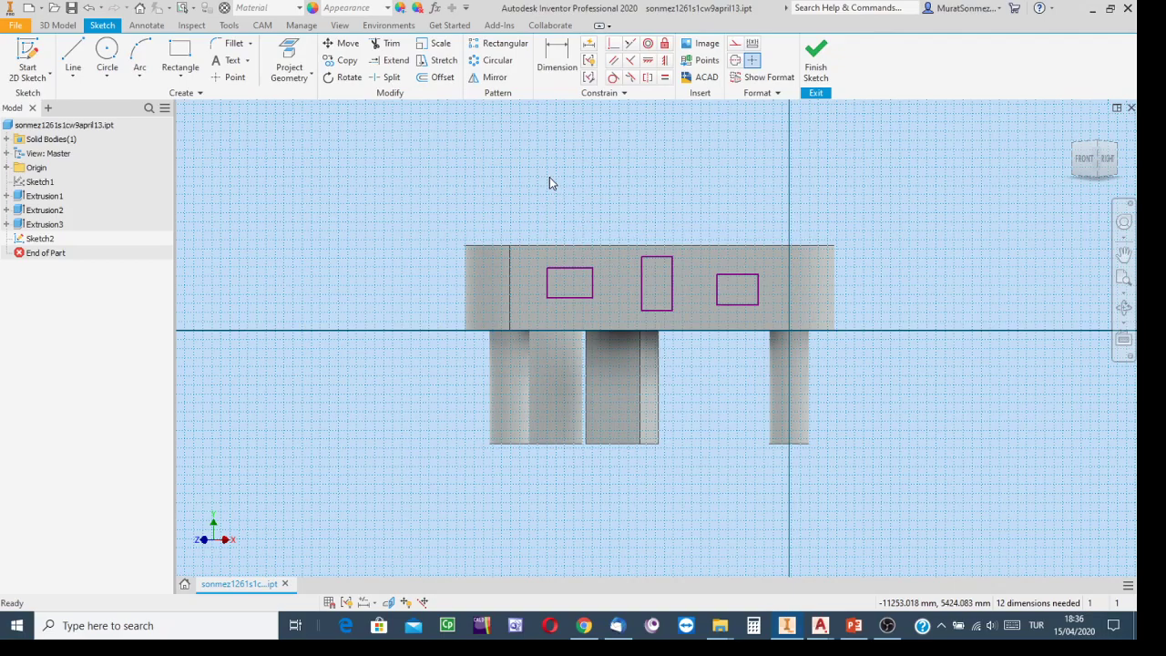
Step: Examine the three sketched rectangles on the front wall from angled views, close up and square to the sketch plane
{"action": "left_click_drag", "start_coordinate": [1097, 141], "coordinate": [748, 289]}
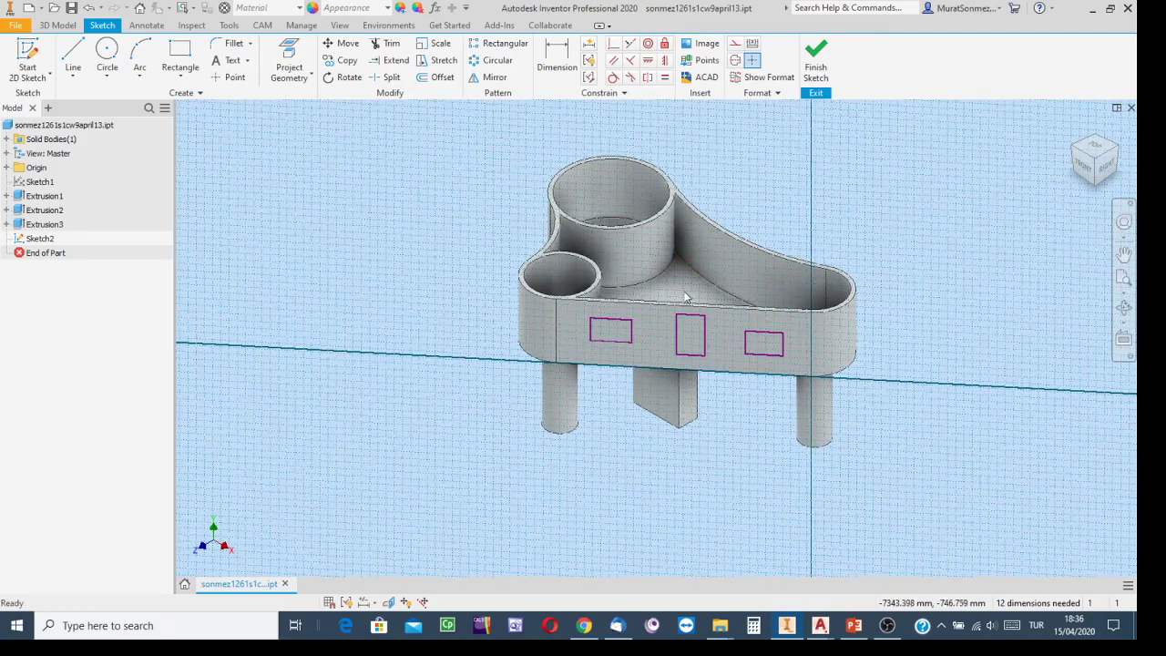
{"action": "scroll", "coordinate": [657, 284], "scroll_direction": "up", "scroll_amount": 5}
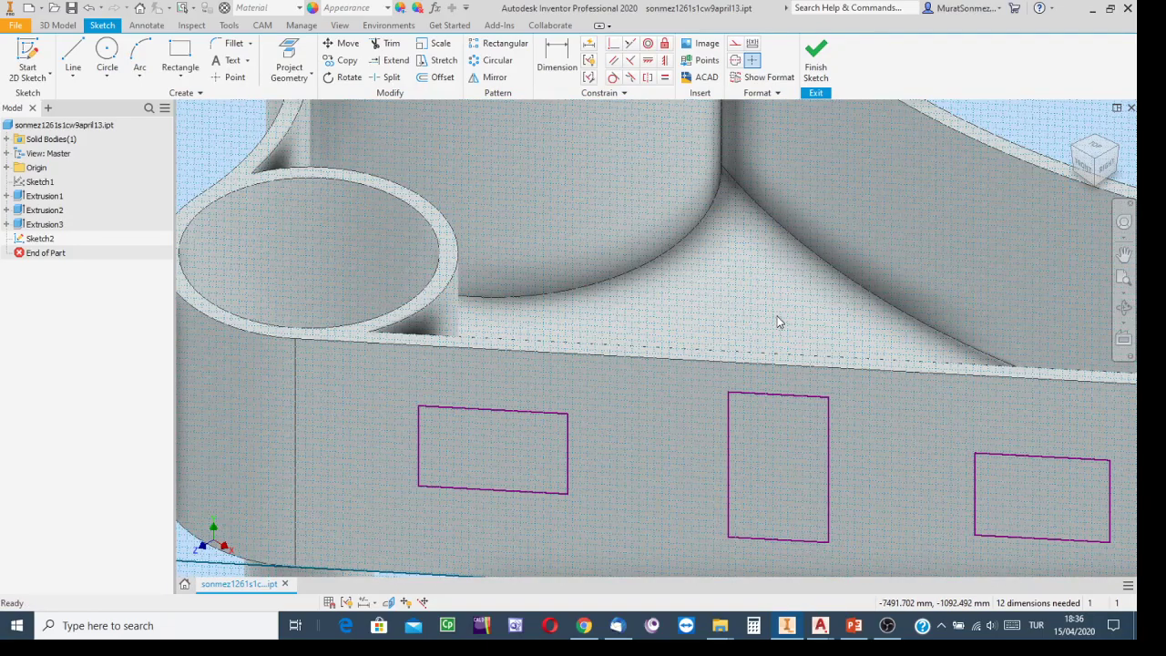
{"action": "scroll", "coordinate": [739, 303], "scroll_direction": "up", "scroll_amount": 3}
{"action": "scroll", "coordinate": [736, 318], "scroll_direction": "down", "scroll_amount": 8}
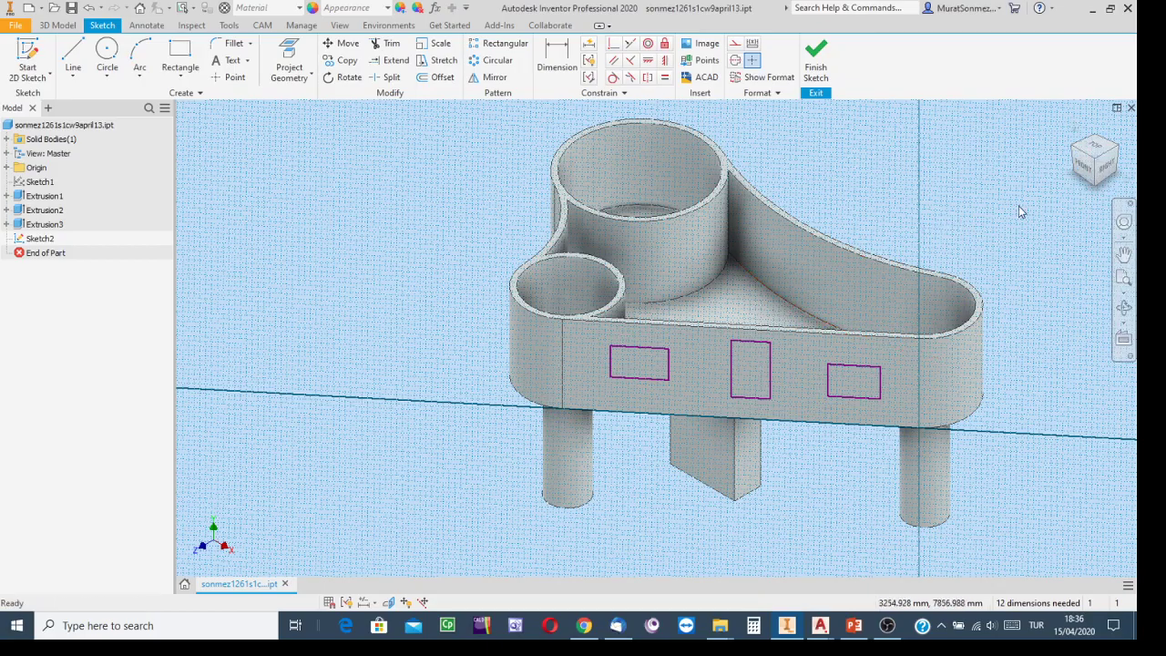
{"action": "left_click", "coordinate": [1084, 171]}
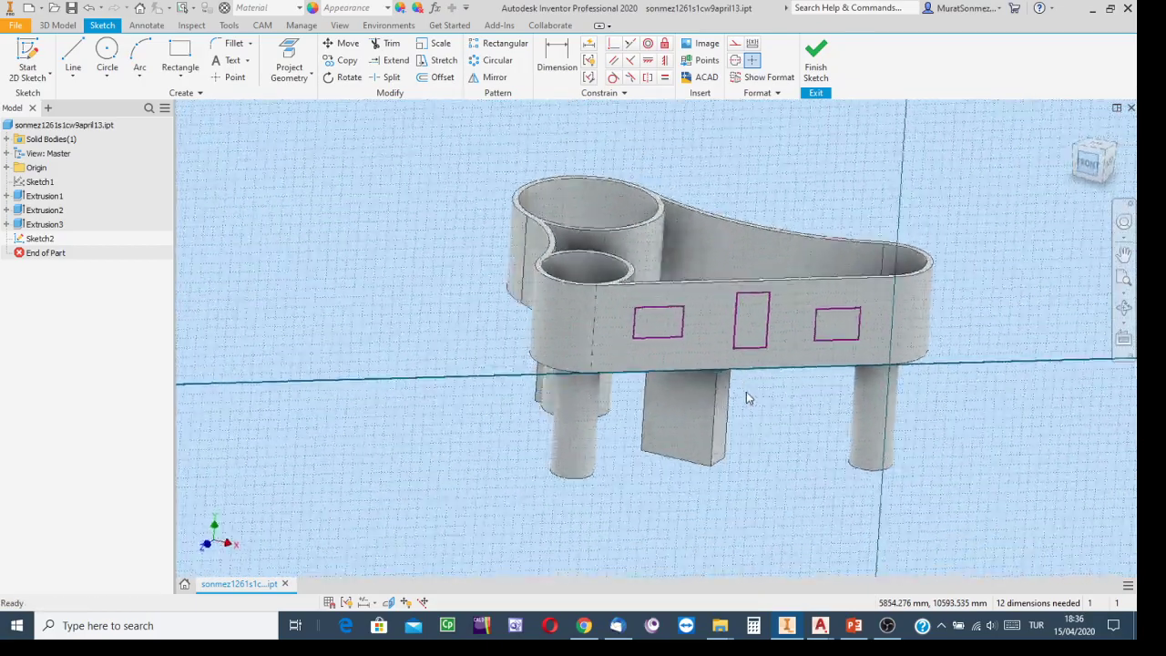
{"action": "left_click", "coordinate": [1124, 307]}
{"action": "left_click_drag", "start_coordinate": [712, 363], "coordinate": [658, 364]}
{"action": "key", "text": "Escape"}
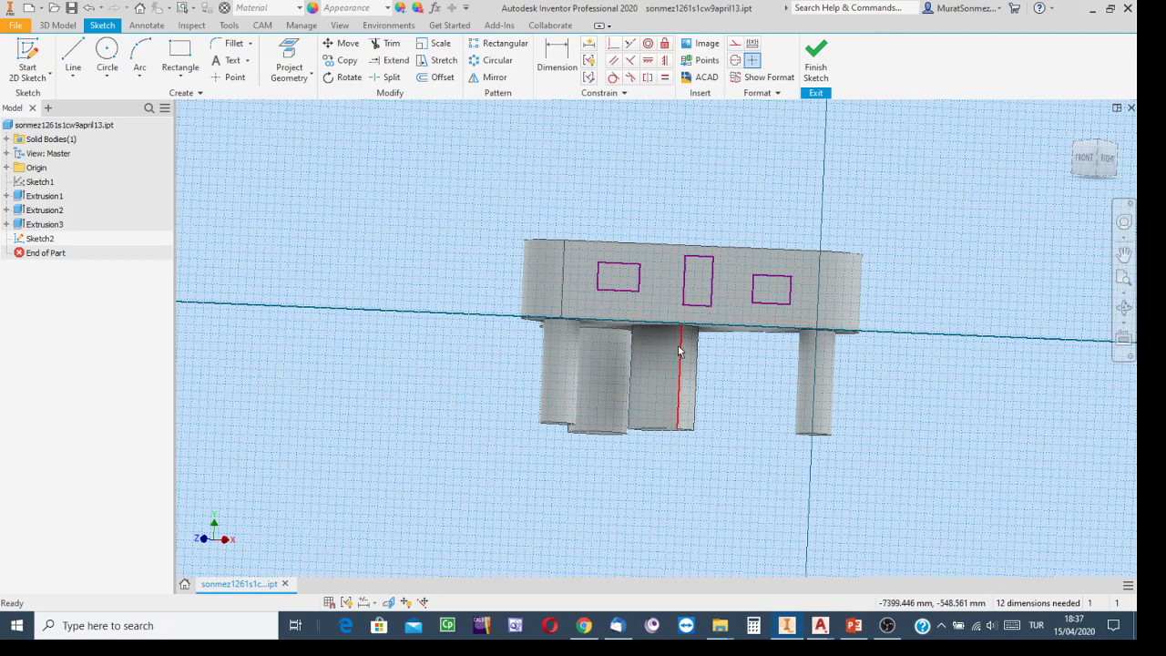
{"action": "scroll", "coordinate": [679, 351], "scroll_direction": "up", "scroll_amount": 3}
{"action": "key", "text": "F2"}
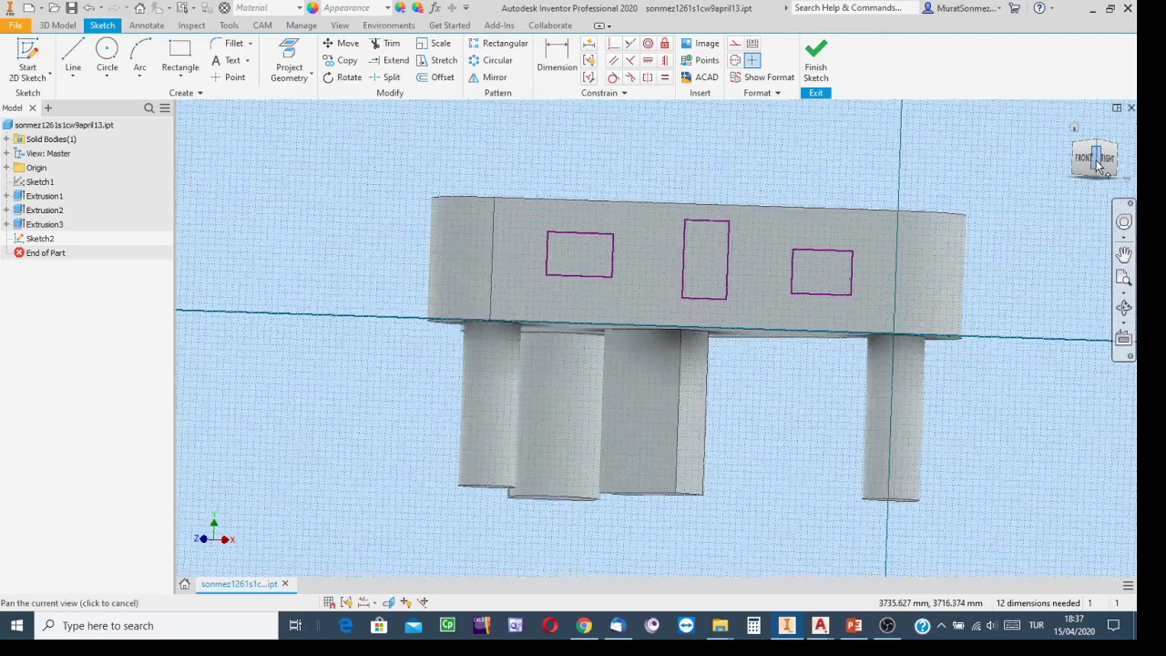
{"action": "left_click", "coordinate": [1097, 161]}
{"action": "scroll", "coordinate": [707, 282], "scroll_direction": "up", "scroll_amount": 3}
{"action": "scroll", "coordinate": [705, 280], "scroll_direction": "down", "scroll_amount": 1}
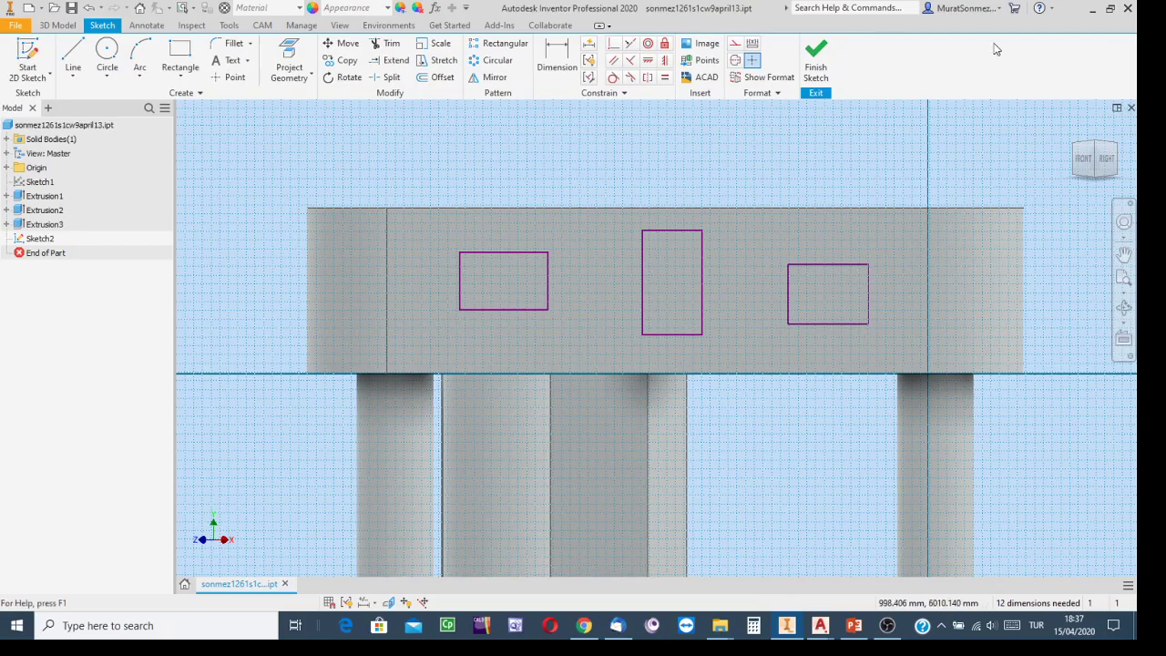
Step: Project the straight inner floor edge running along the front wall into the sketch as a reference line
{"action": "left_click", "coordinate": [1095, 142]}
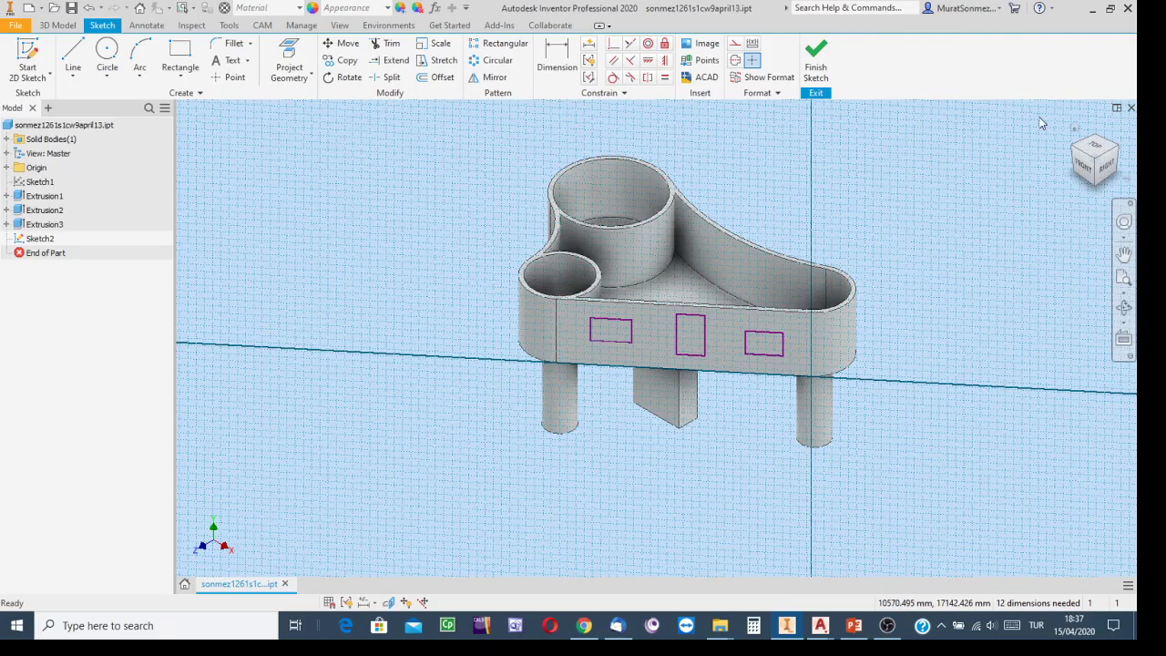
{"action": "left_click_drag", "start_coordinate": [1122, 149], "coordinate": [1075, 167]}
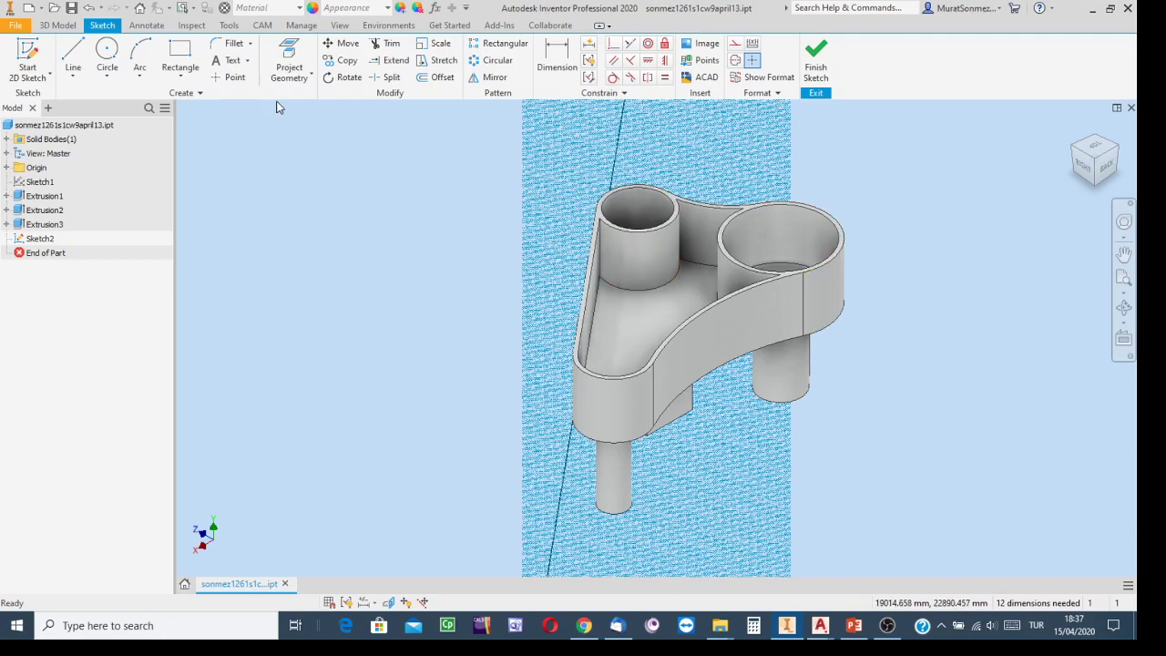
{"action": "left_click", "coordinate": [288, 52]}
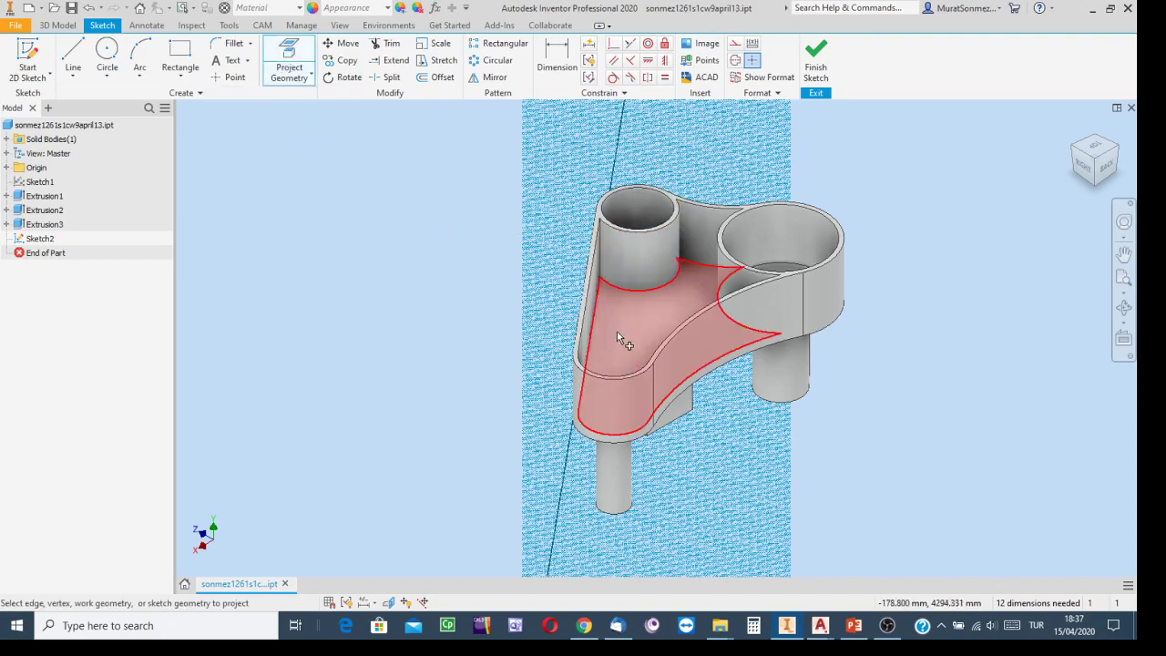
{"action": "mouse_move", "coordinate": [617, 339]}
{"action": "mouse_move", "coordinate": [649, 328]}
{"action": "scroll", "coordinate": [602, 323], "scroll_direction": "up", "scroll_amount": 3}
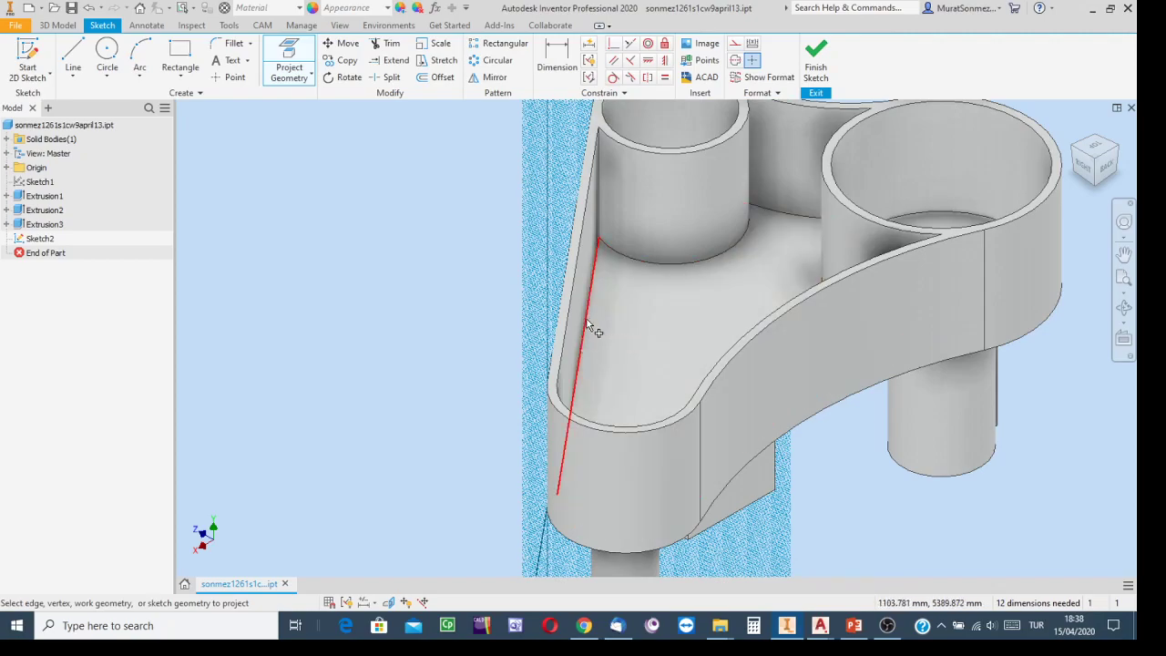
{"action": "key", "text": "F2"}
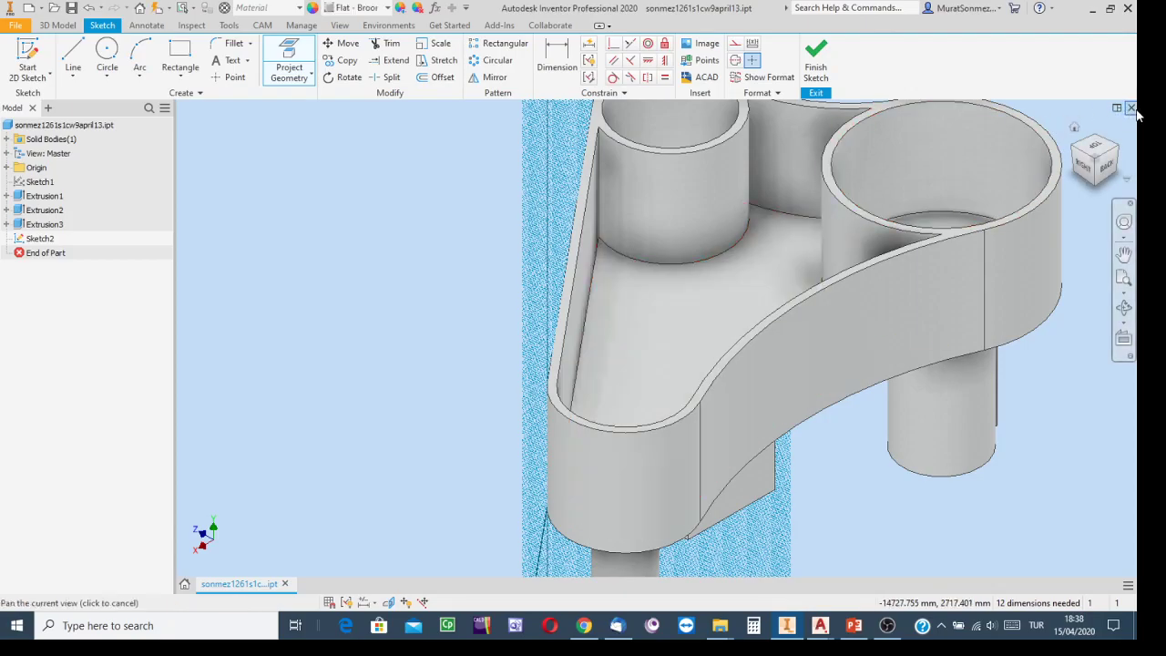
{"action": "left_click", "coordinate": [1085, 173]}
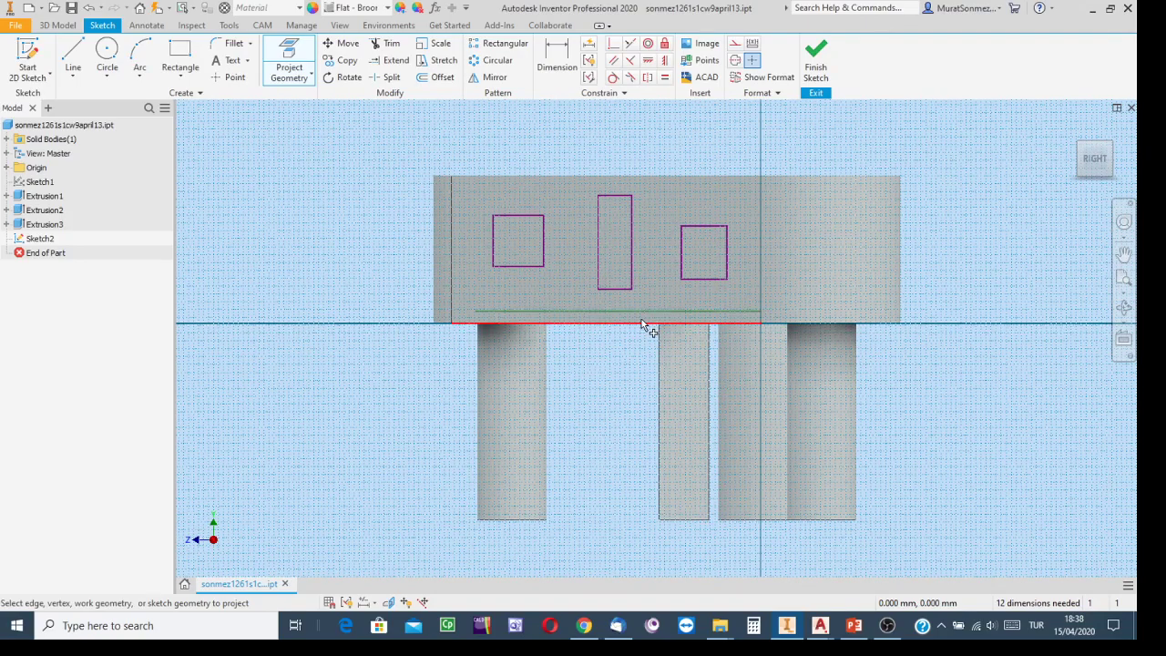
{"action": "left_click", "coordinate": [288, 53]}
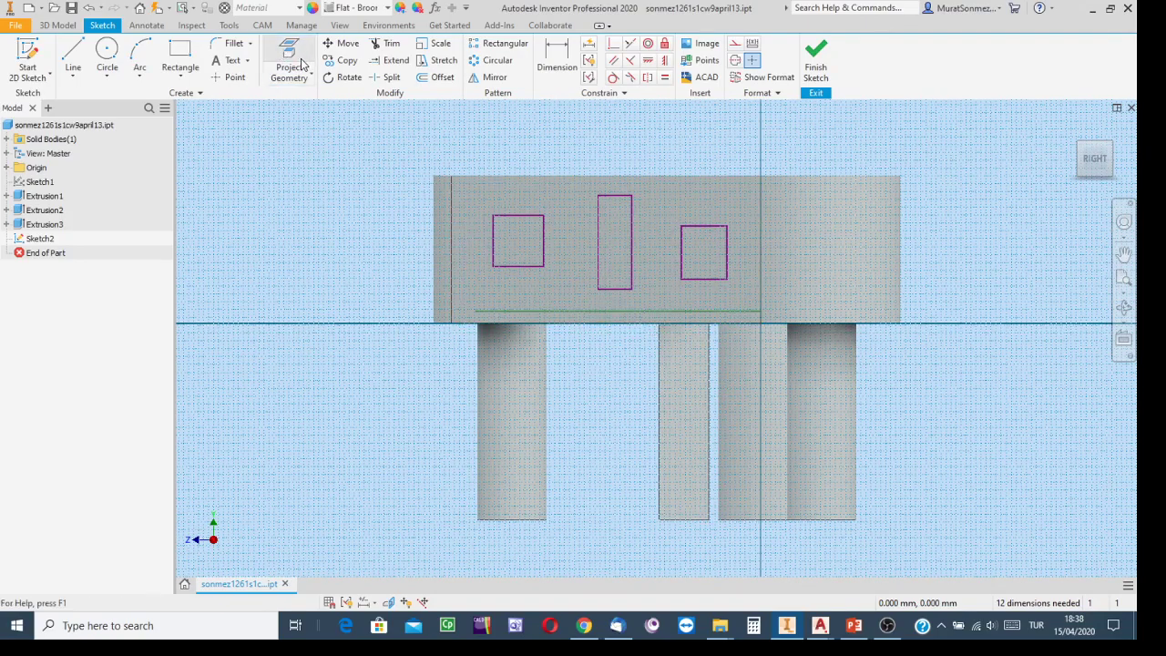
{"action": "left_click", "coordinate": [291, 56]}
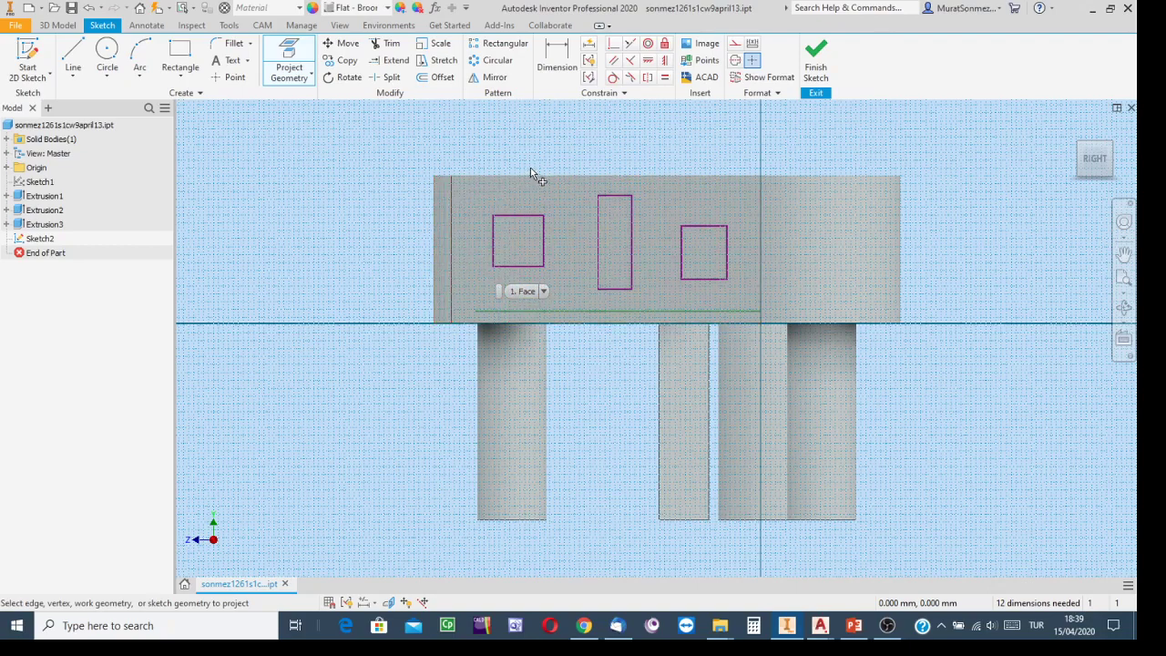
Step: Dimension the bottom edge of the left-hand wide rectangle 900 mm above the projected floor line
{"action": "left_click", "coordinate": [559, 64]}
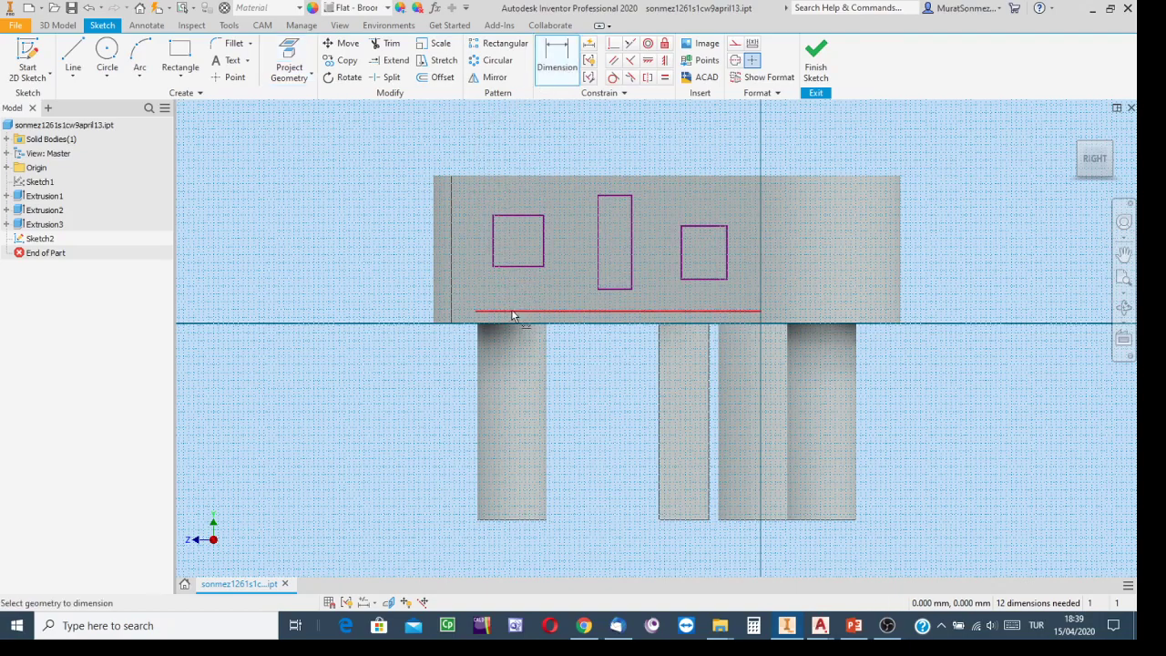
{"action": "mouse_move", "coordinate": [509, 315]}
{"action": "left_click", "coordinate": [499, 313]}
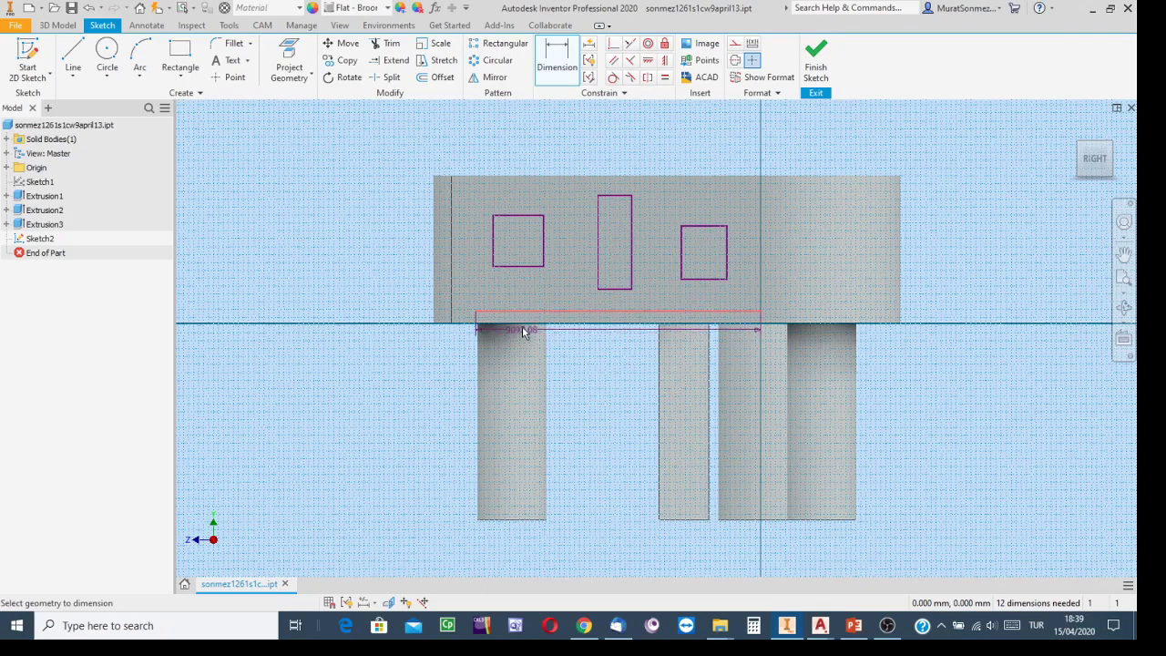
{"action": "left_click", "coordinate": [501, 268]}
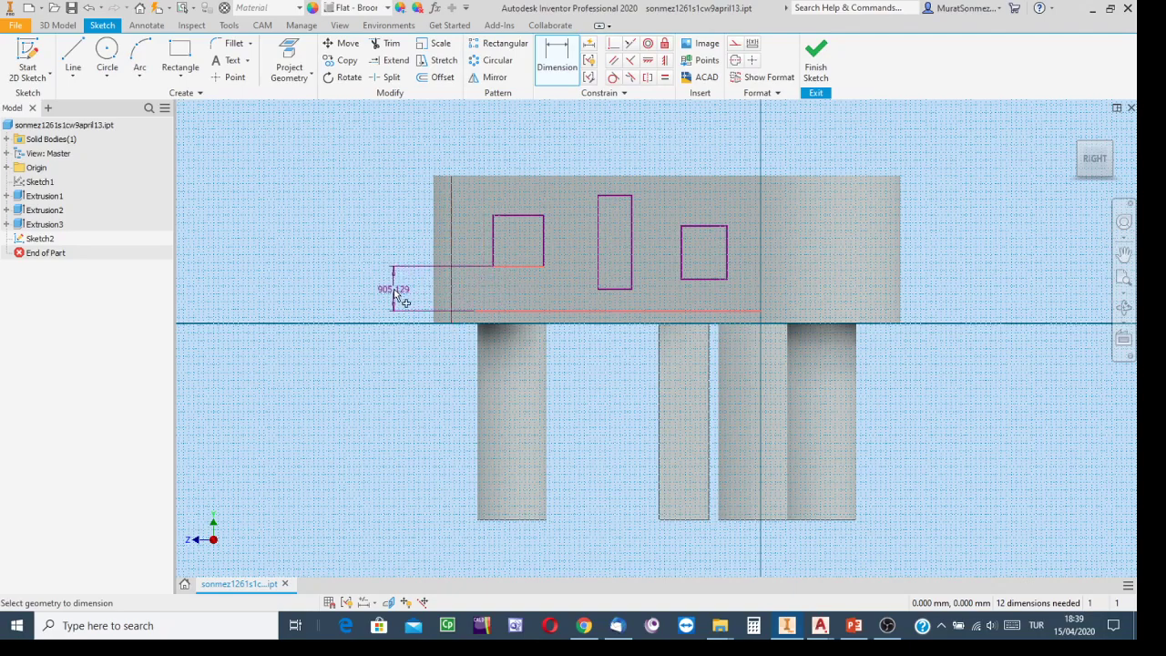
{"action": "left_click", "coordinate": [395, 294]}
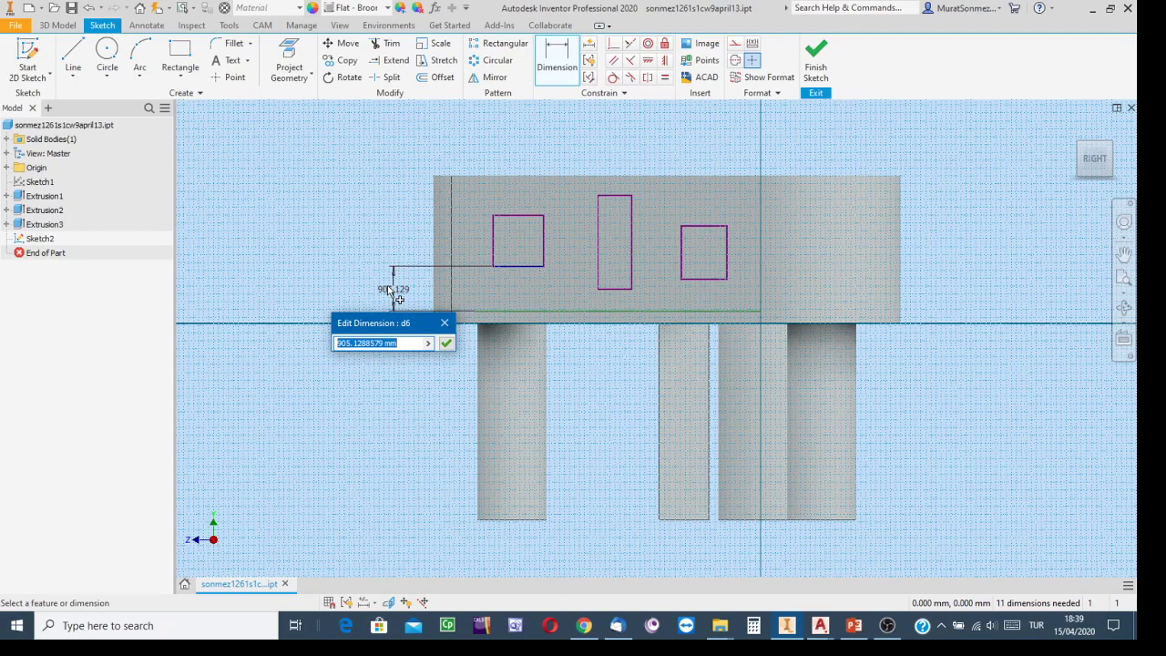
{"action": "type", "text": "900"}
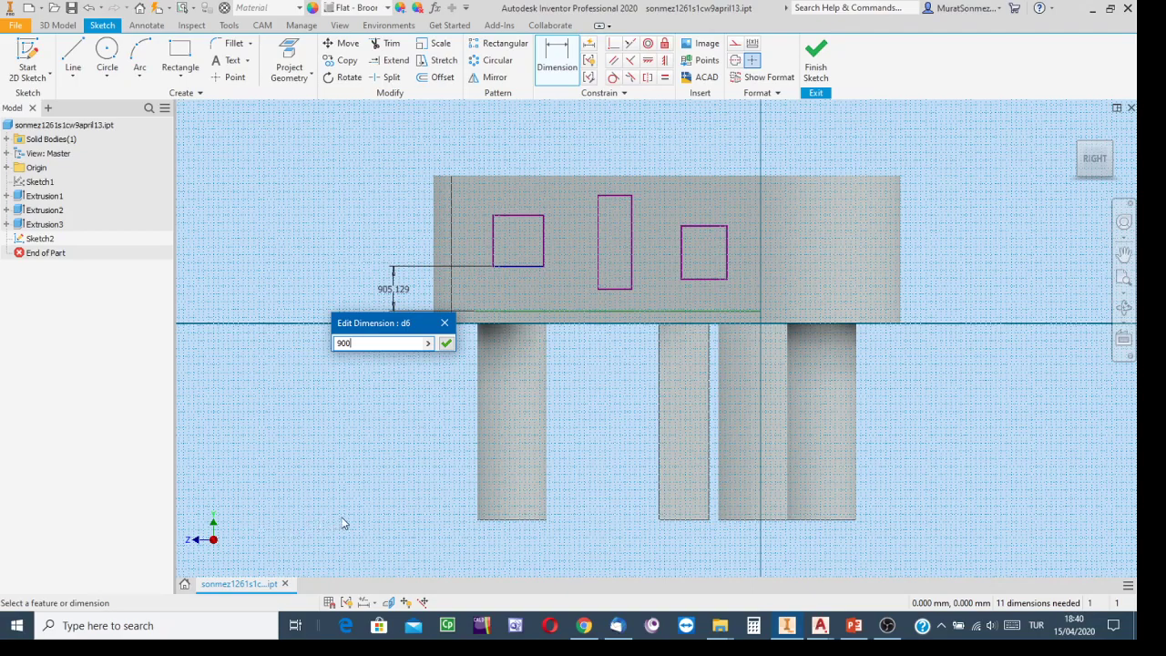
{"action": "left_click", "coordinate": [446, 343]}
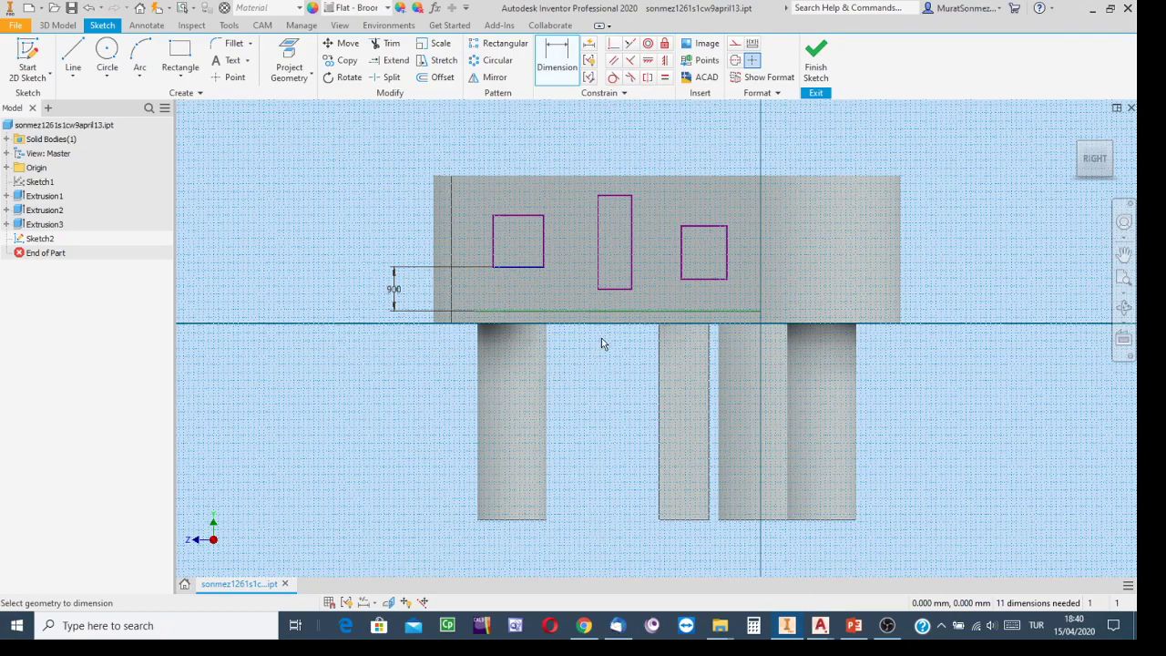
Step: Dimension the bottom edge of the right-hand wide rectangle 900 mm above the projected floor line
{"action": "left_click", "coordinate": [557, 310]}
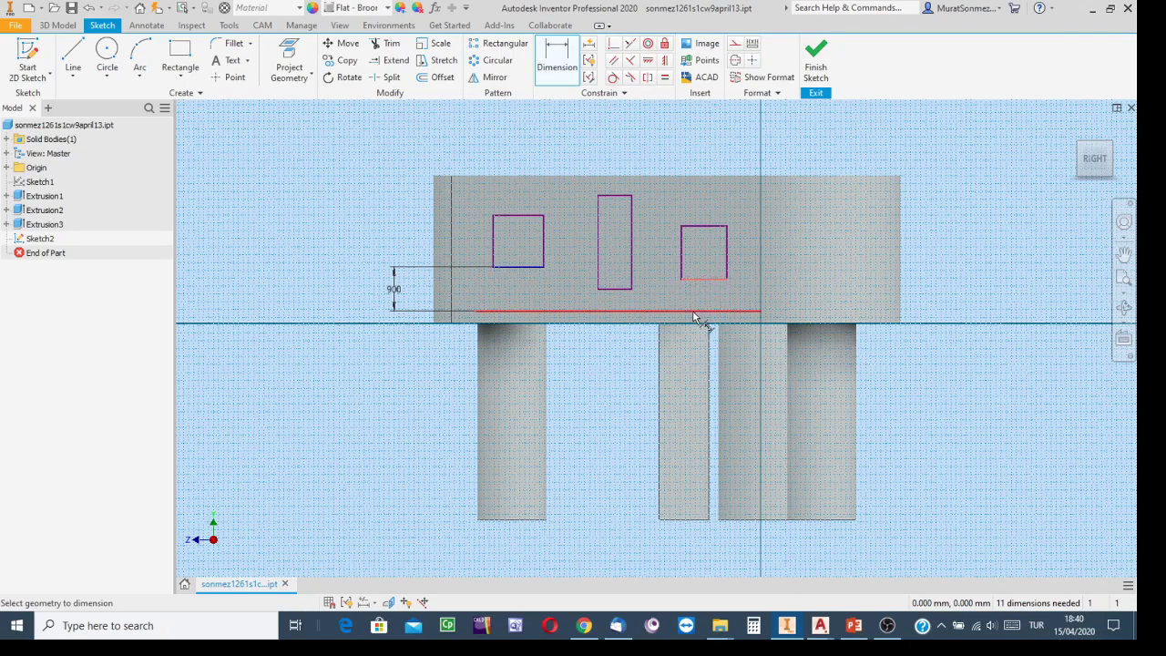
{"action": "left_click", "coordinate": [706, 279]}
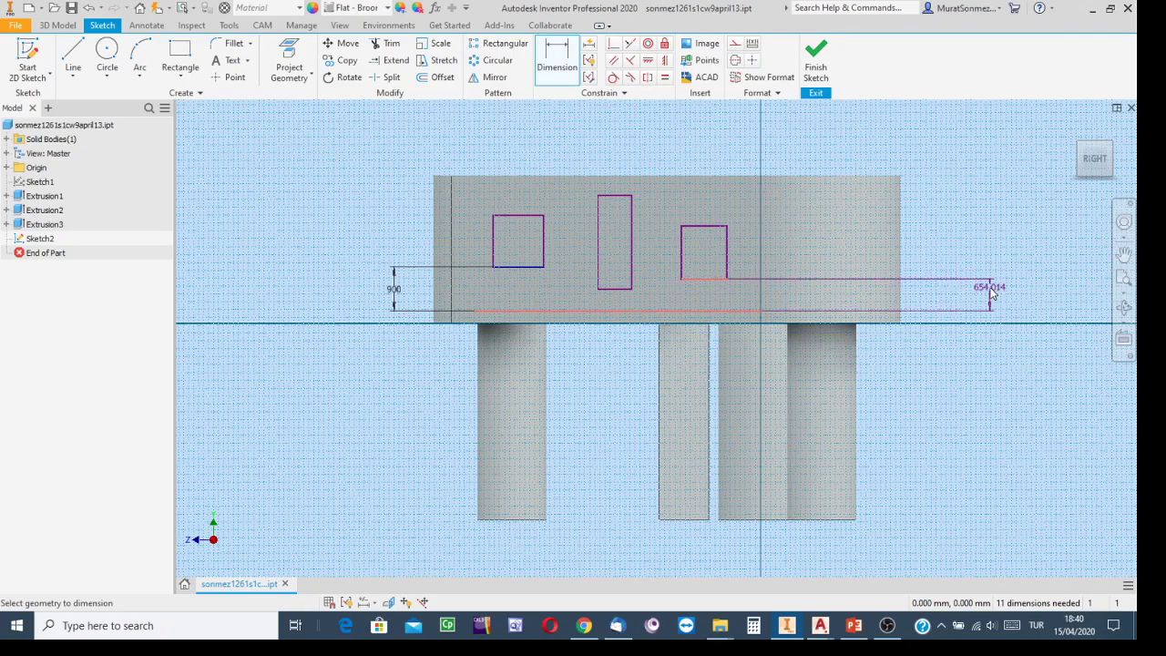
{"action": "left_click", "coordinate": [993, 290]}
{"action": "type", "text": "900"}
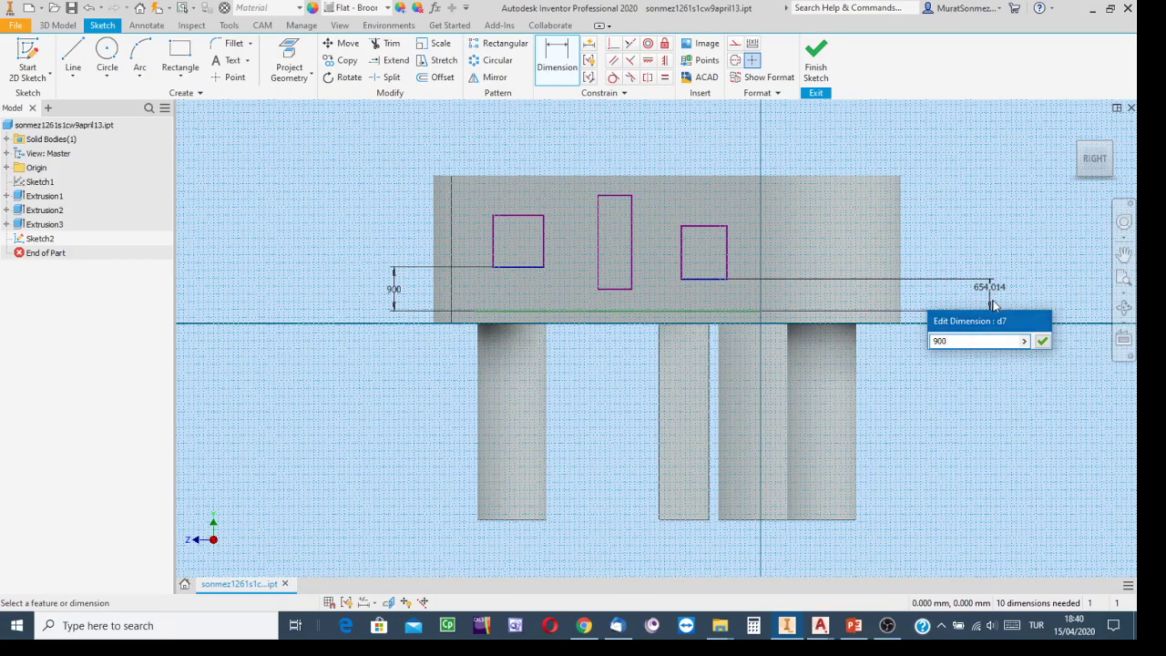
{"action": "key", "text": "Return"}
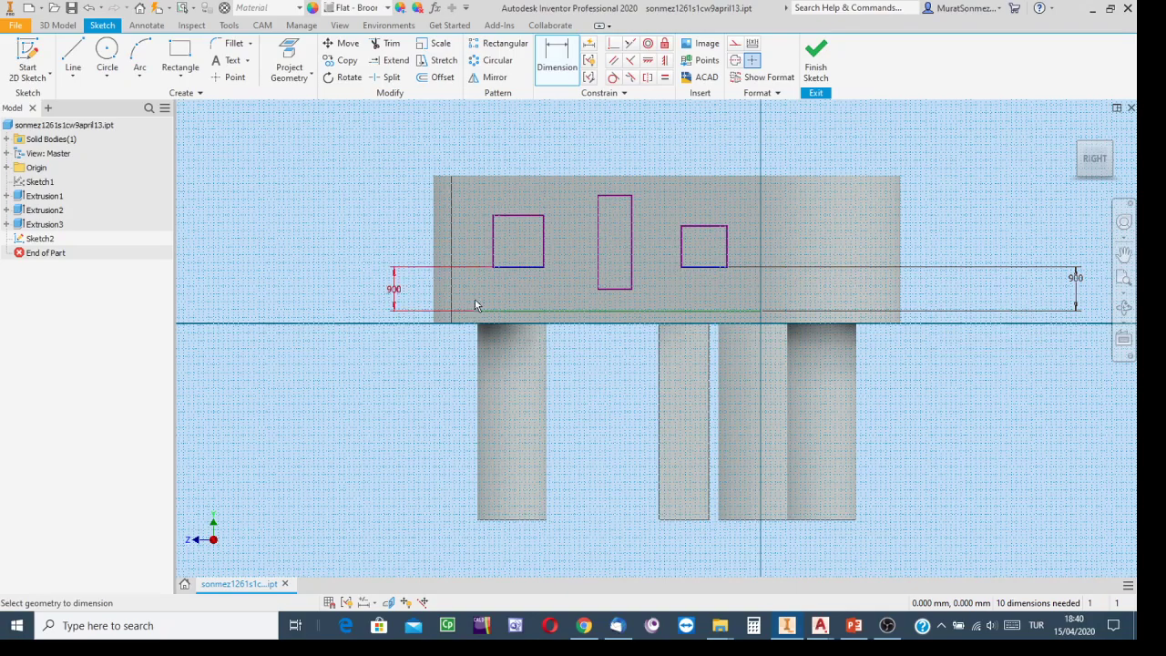
Step: Dimension the left side of the left-hand rectangle 1300 mm from the vertical edge at the flat wall's left end
{"action": "left_click", "coordinate": [452, 228]}
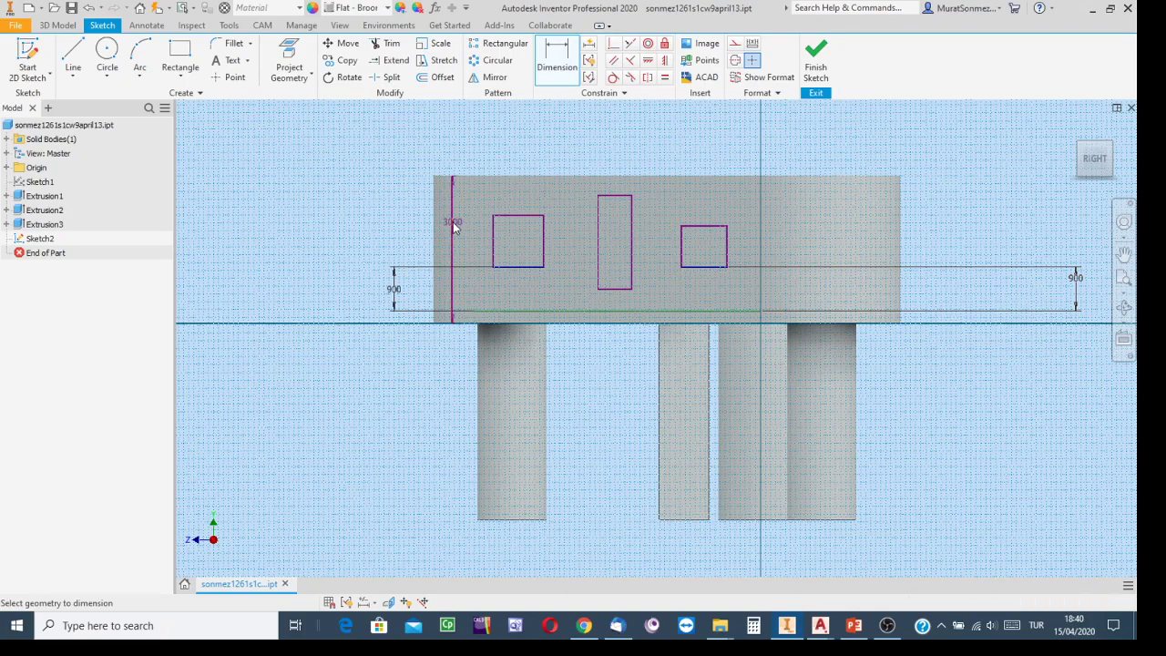
{"action": "left_click", "coordinate": [492, 261]}
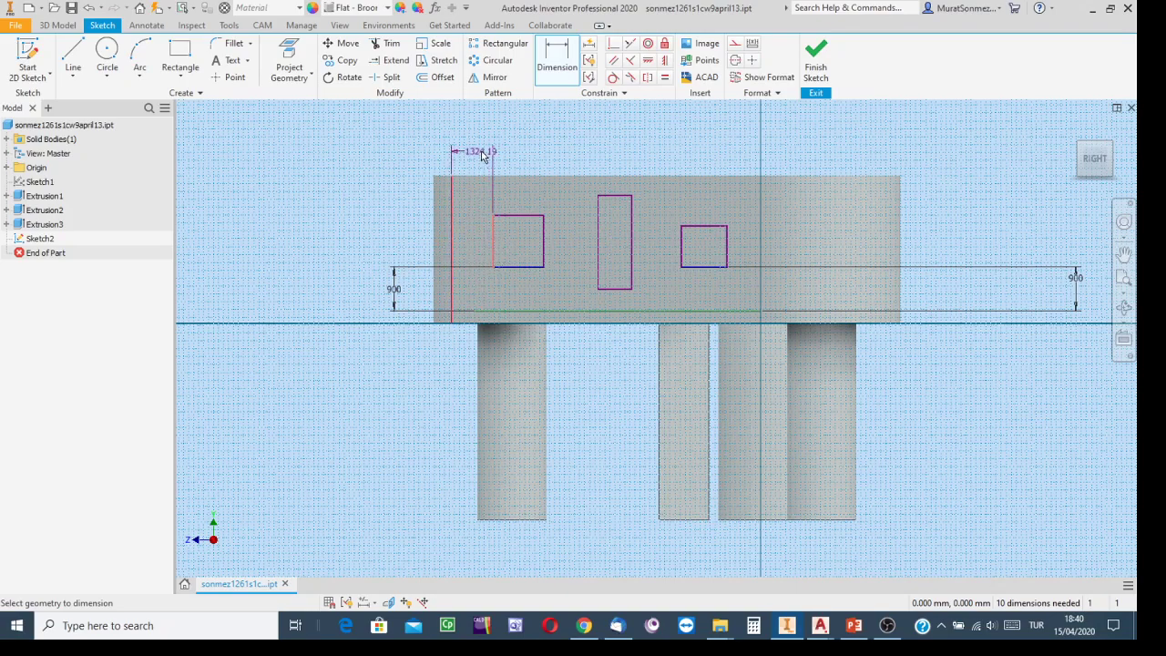
{"action": "left_click", "coordinate": [473, 153]}
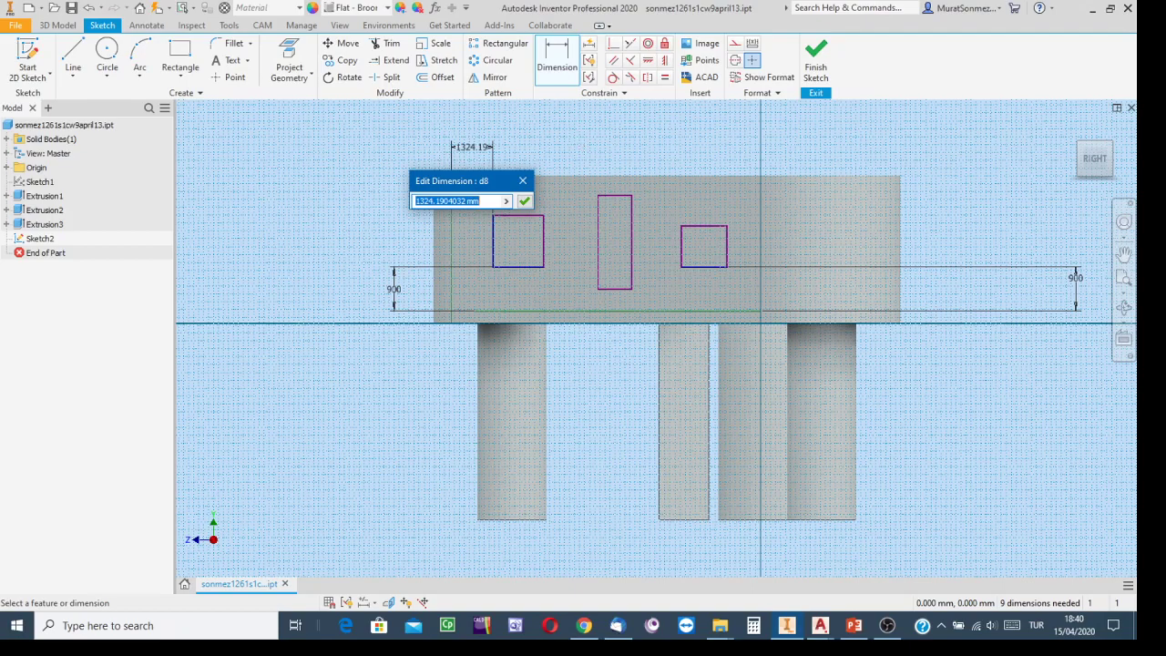
{"action": "type", "text": "1300"}
{"action": "key", "text": "Return"}
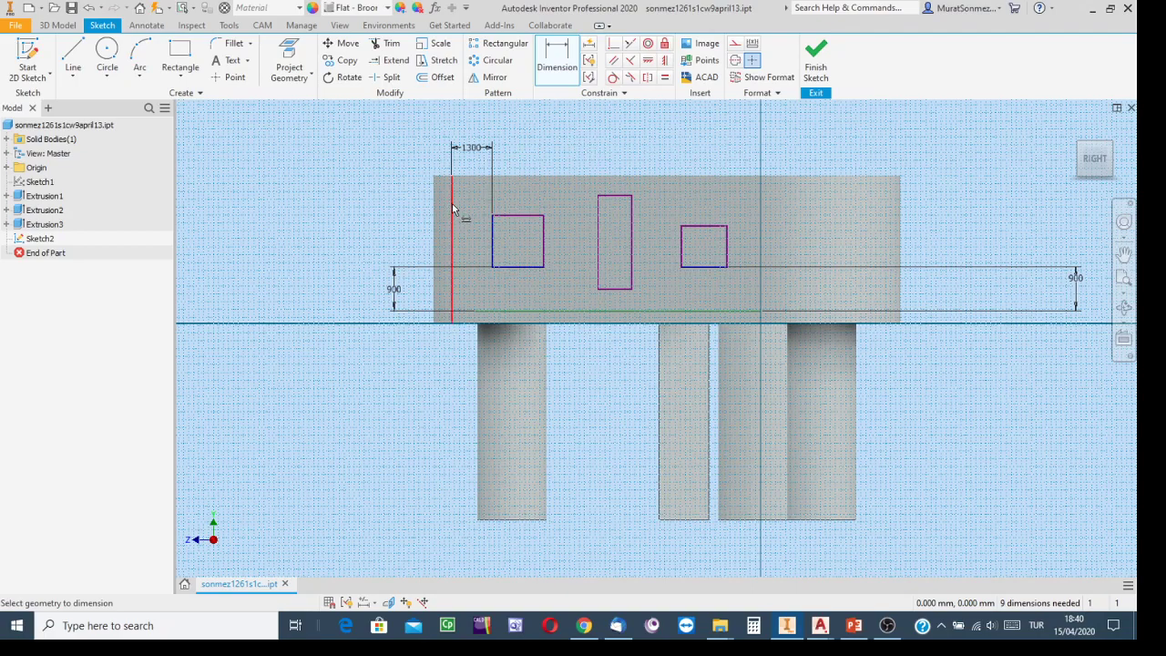
Step: Dimension the left side of the right-hand rectangle 7360 mm from the same vertical wall edge
{"action": "left_click", "coordinate": [681, 237]}
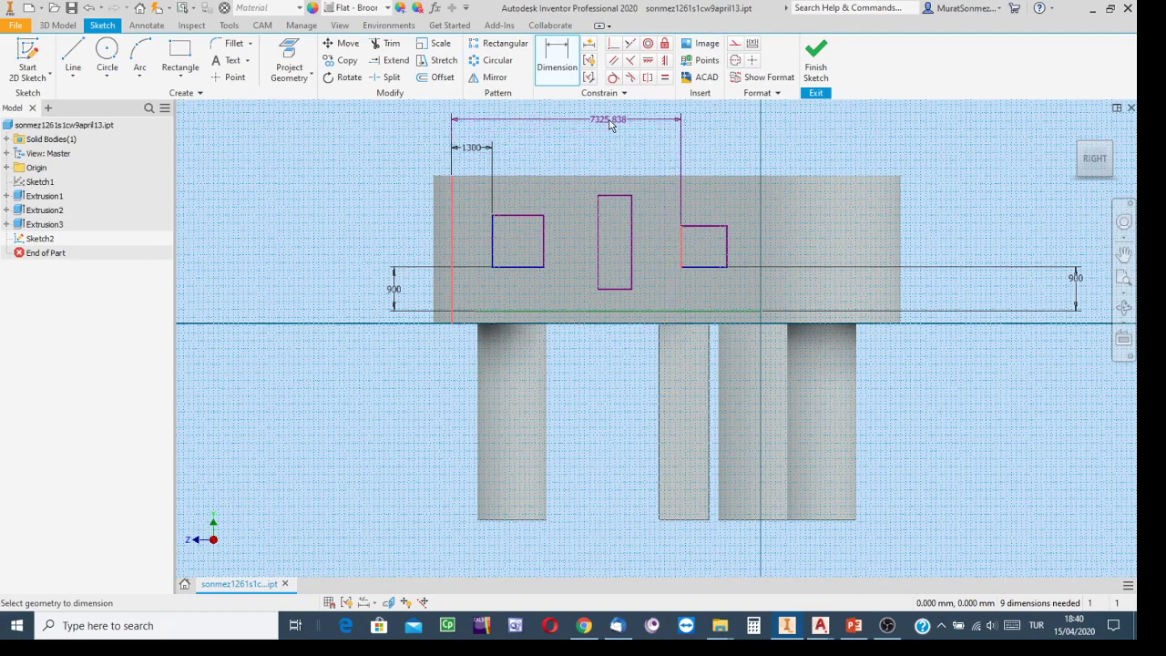
{"action": "left_click", "coordinate": [604, 123]}
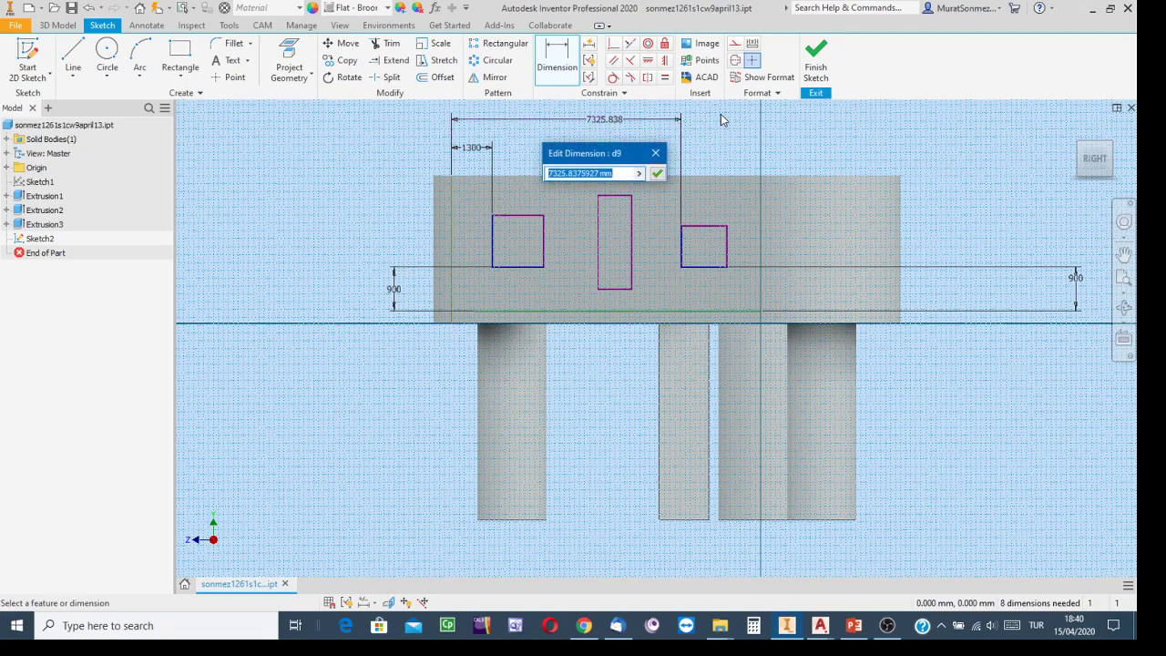
{"action": "type", "text": "7"}
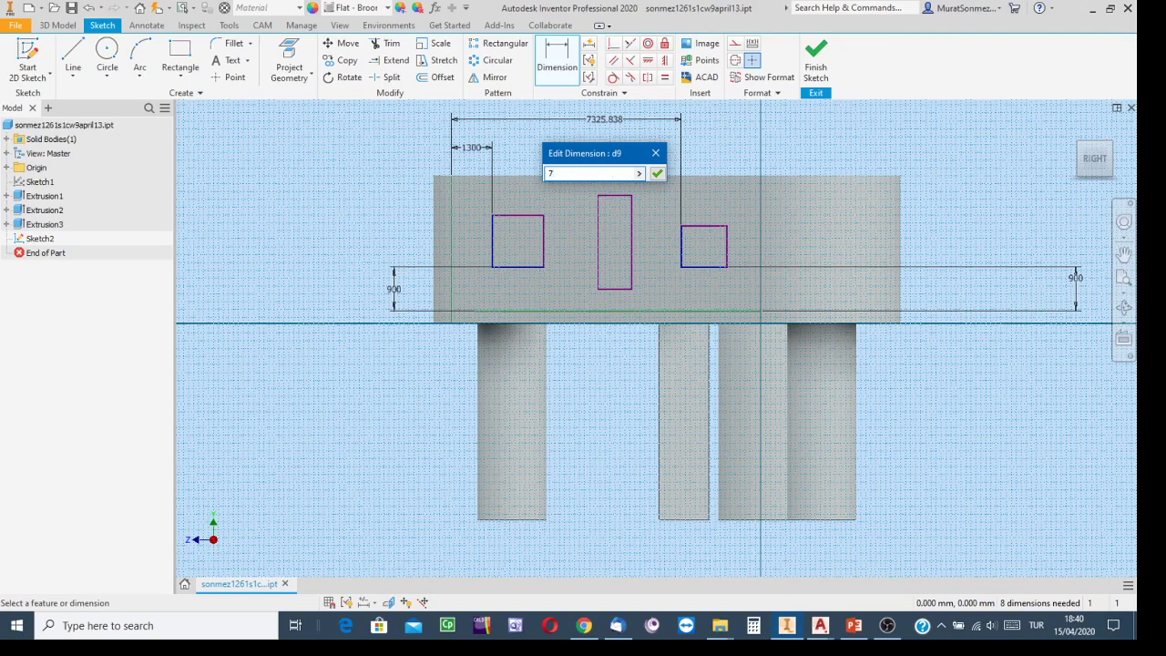
{"action": "type", "text": "360"}
{"action": "key", "text": "Return"}
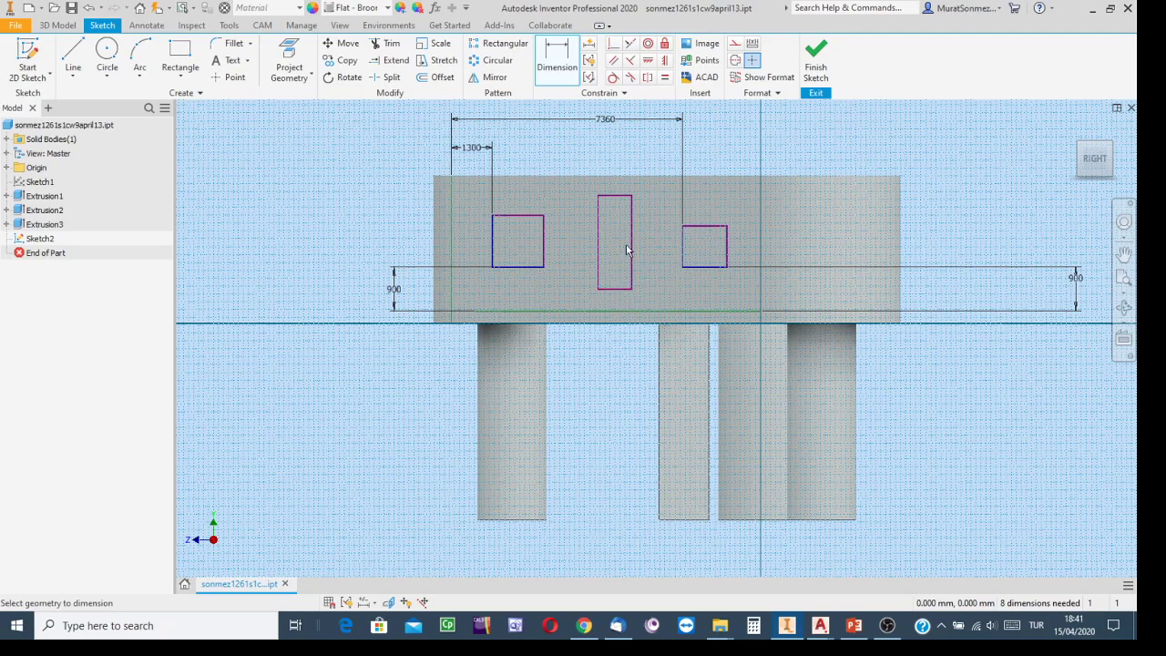
Step: Dimension the bottom edge of the tall middle door rectangle 0 mm from the projected floor line
{"action": "left_click", "coordinate": [610, 312]}
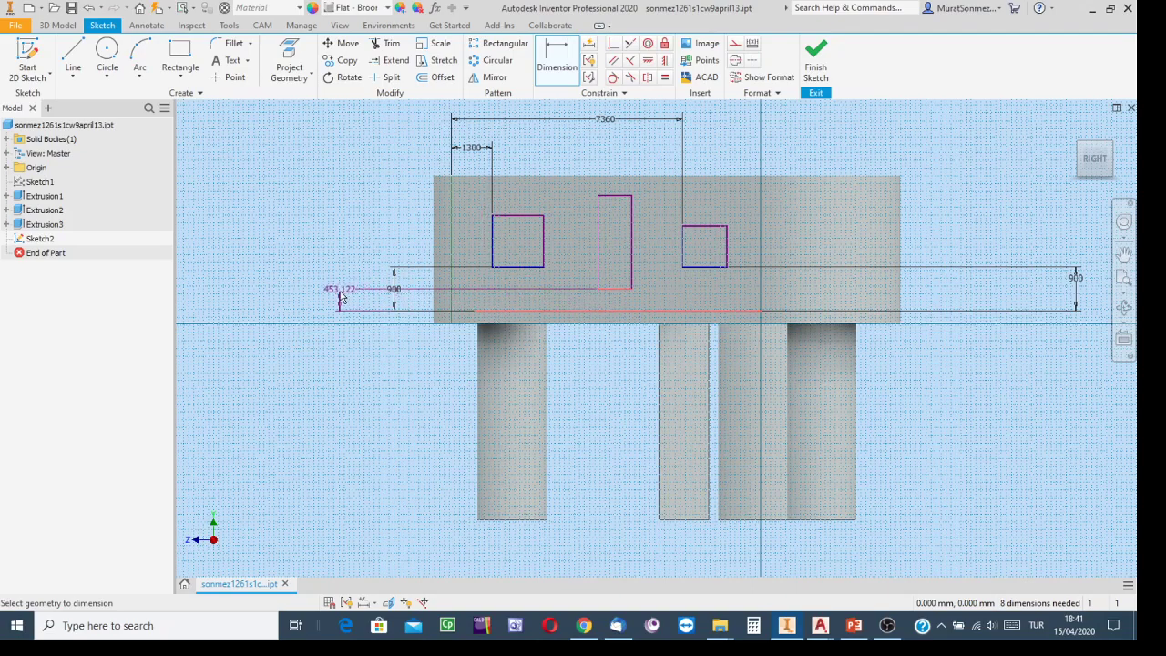
{"action": "left_click", "coordinate": [345, 305]}
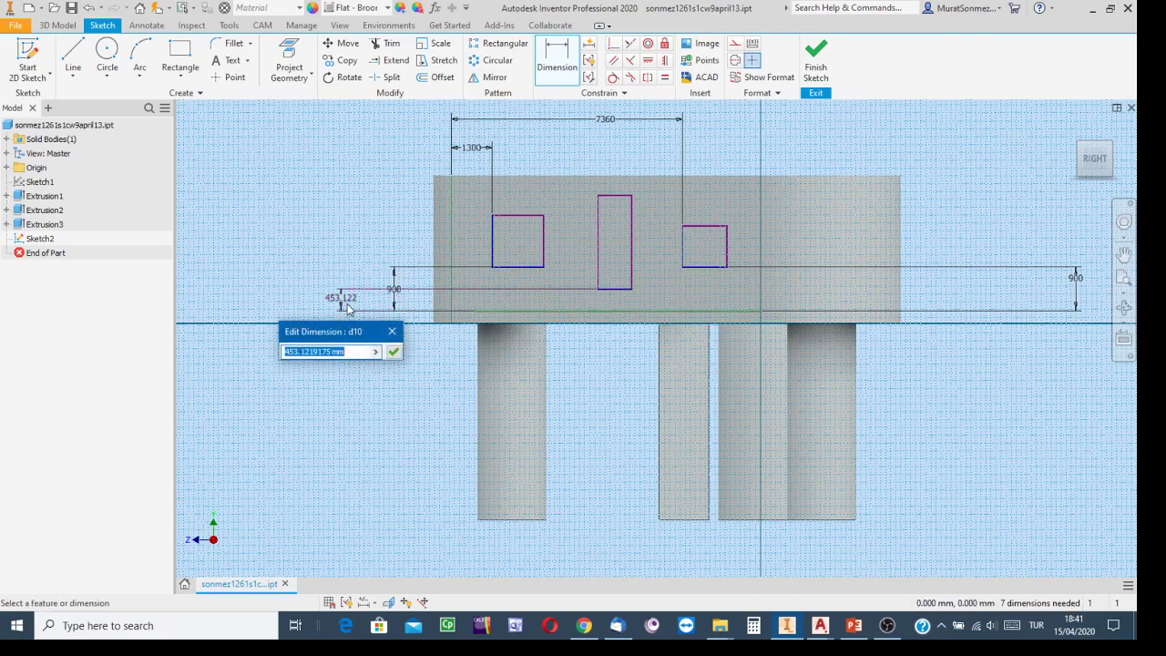
{"action": "type", "text": "0"}
{"action": "key", "text": "Return"}
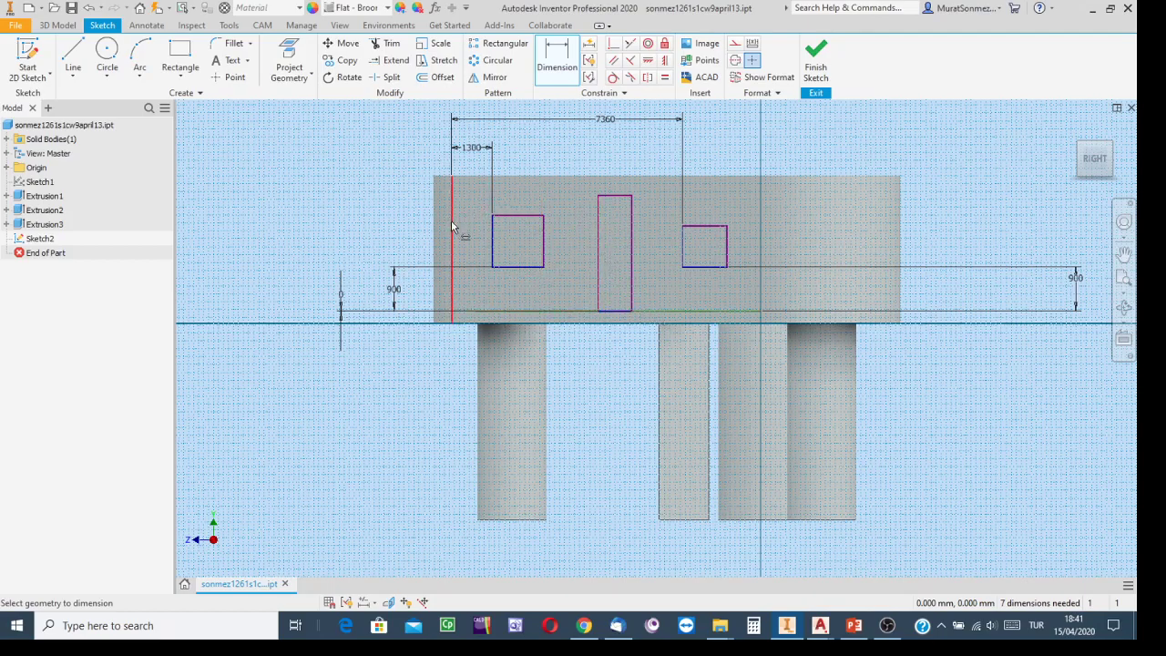
Step: Dimension the left side of the door rectangle 4500 mm from the vertical edge at the flat wall's left end
{"action": "left_click", "coordinate": [597, 256]}
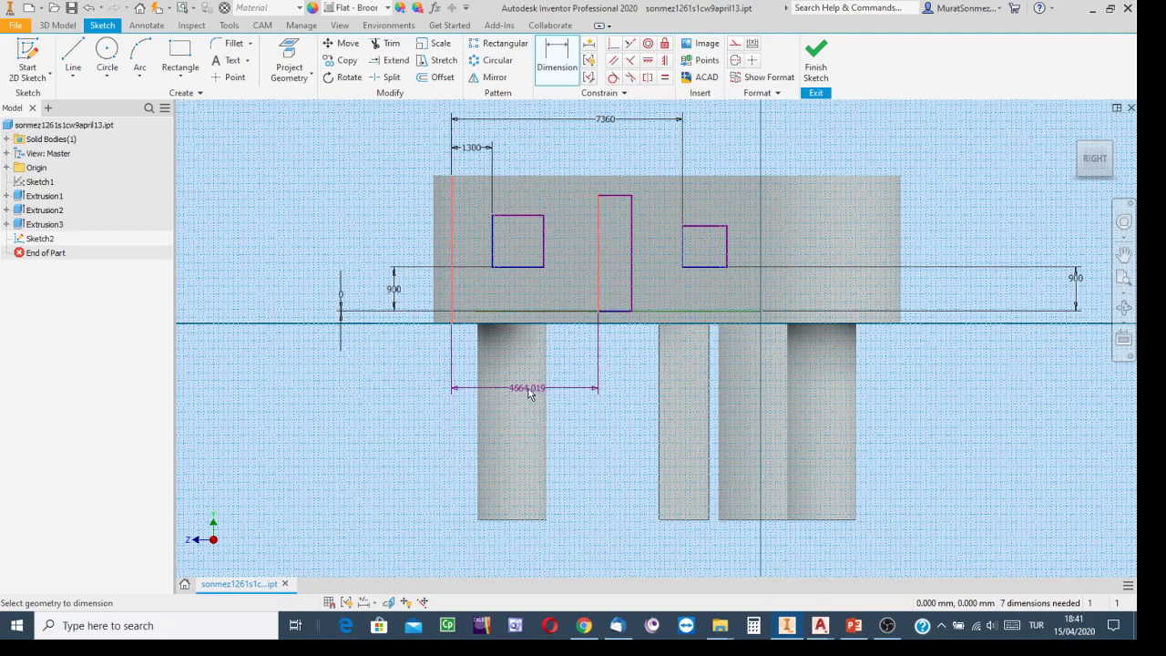
{"action": "left_click", "coordinate": [529, 391]}
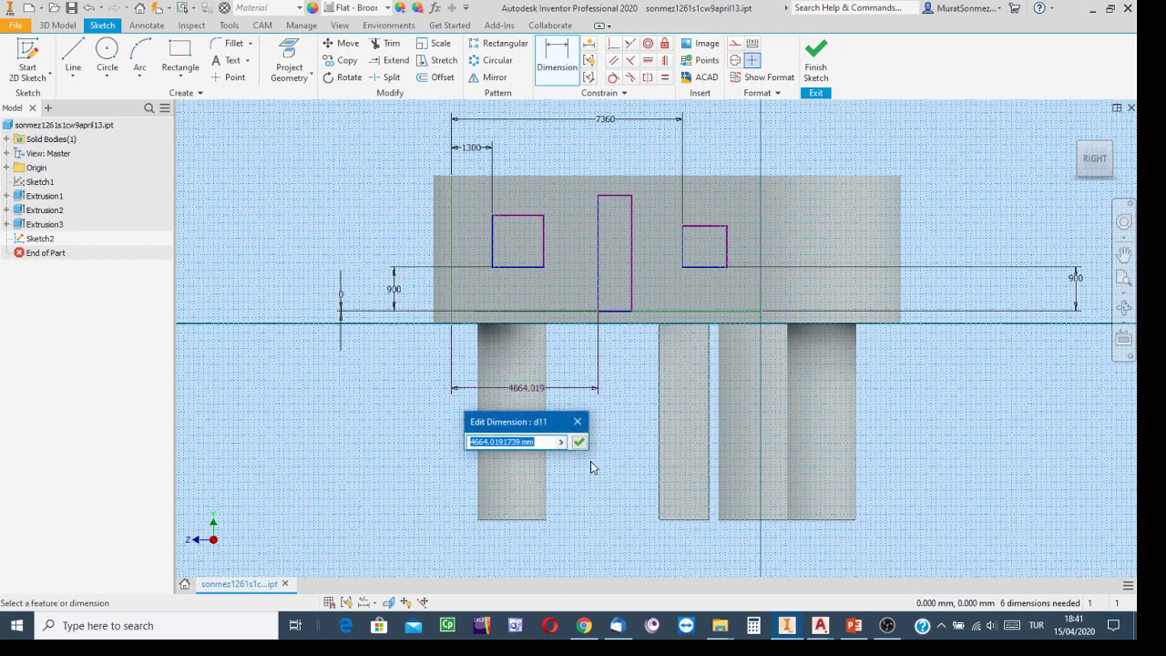
{"action": "type", "text": "4"}
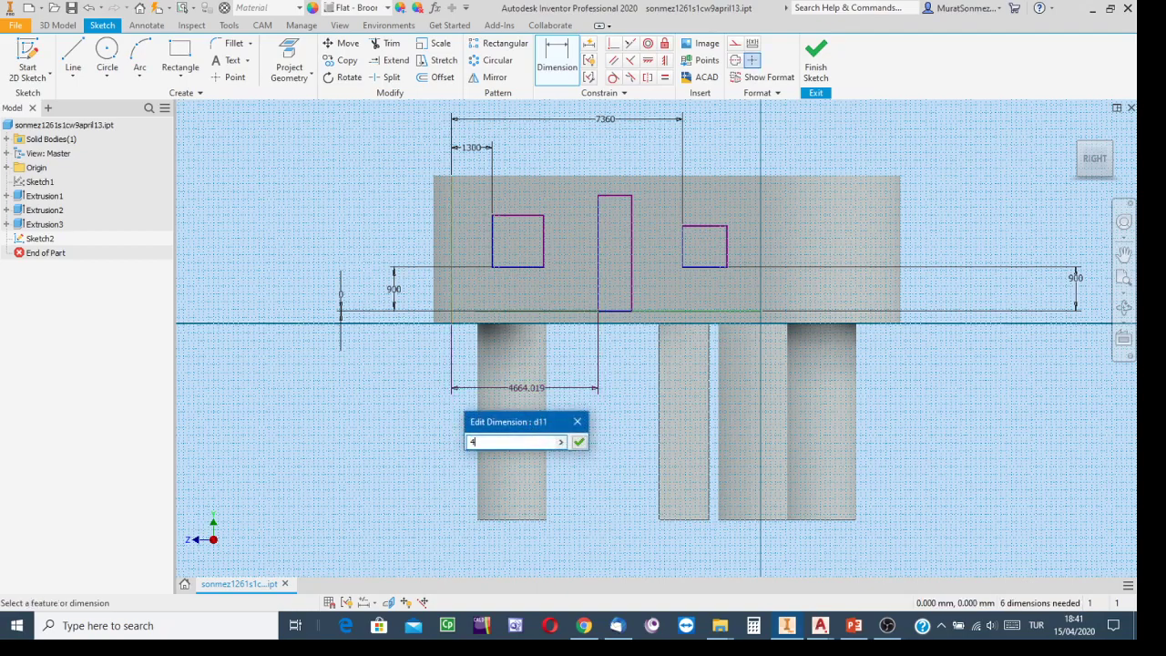
{"action": "type", "text": "500"}
{"action": "key", "text": "Return"}
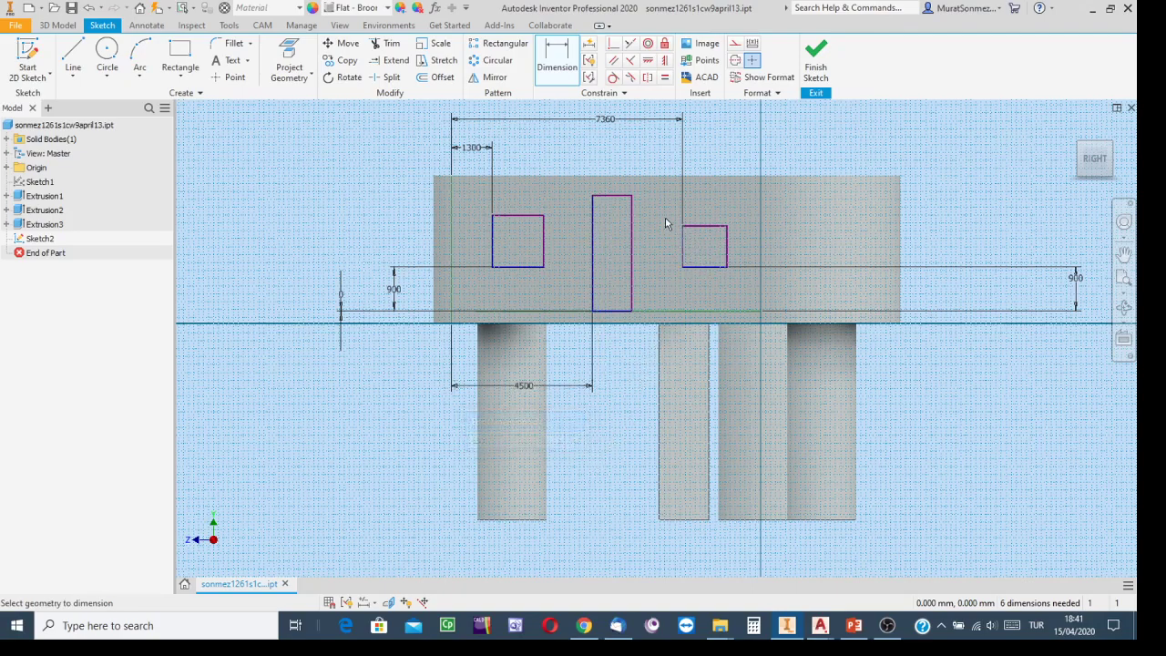
Step: Dimension the left-hand window rectangle's width as 1500 mm
{"action": "left_click", "coordinate": [544, 245]}
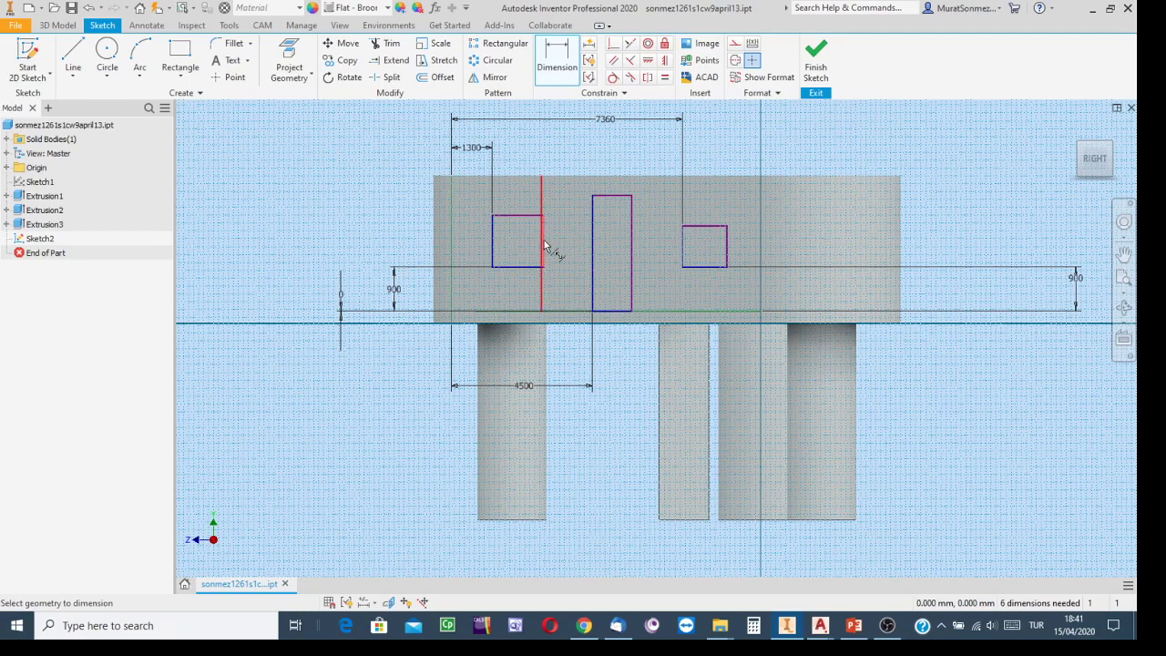
{"action": "left_click", "coordinate": [494, 242]}
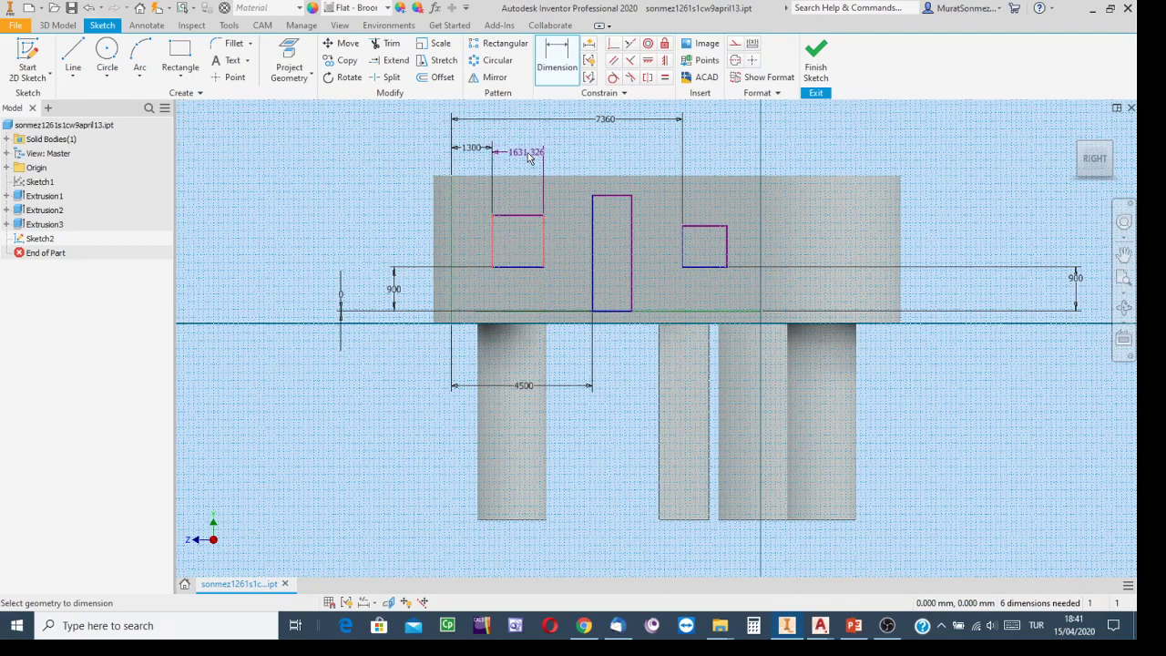
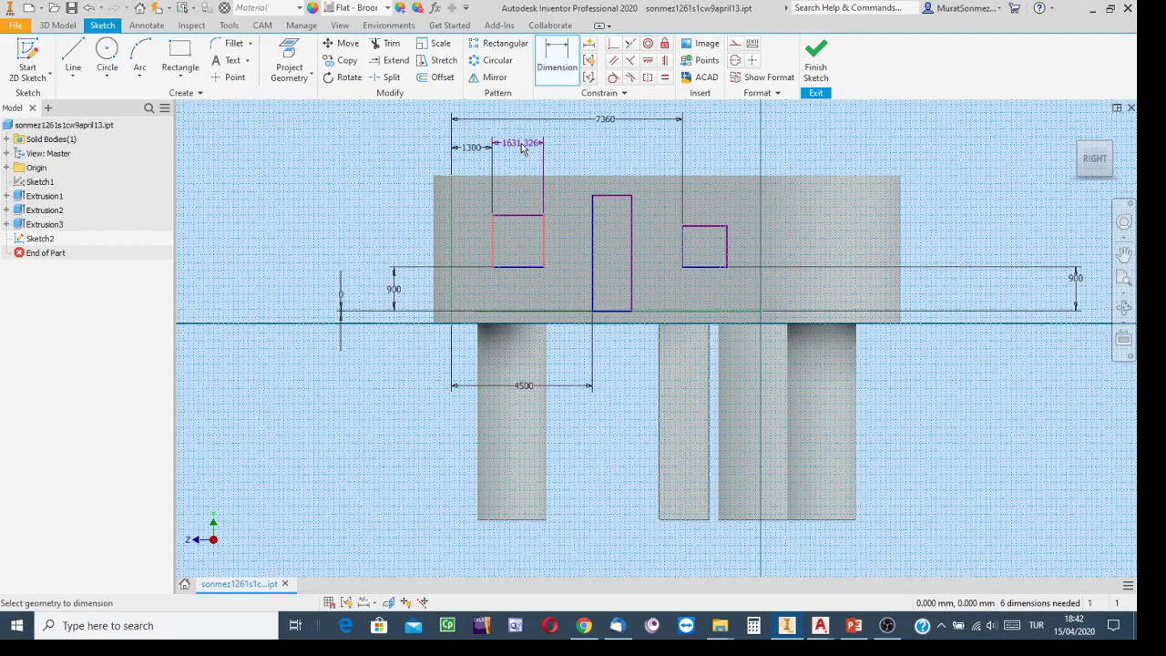
{"action": "left_click", "coordinate": [523, 146]}
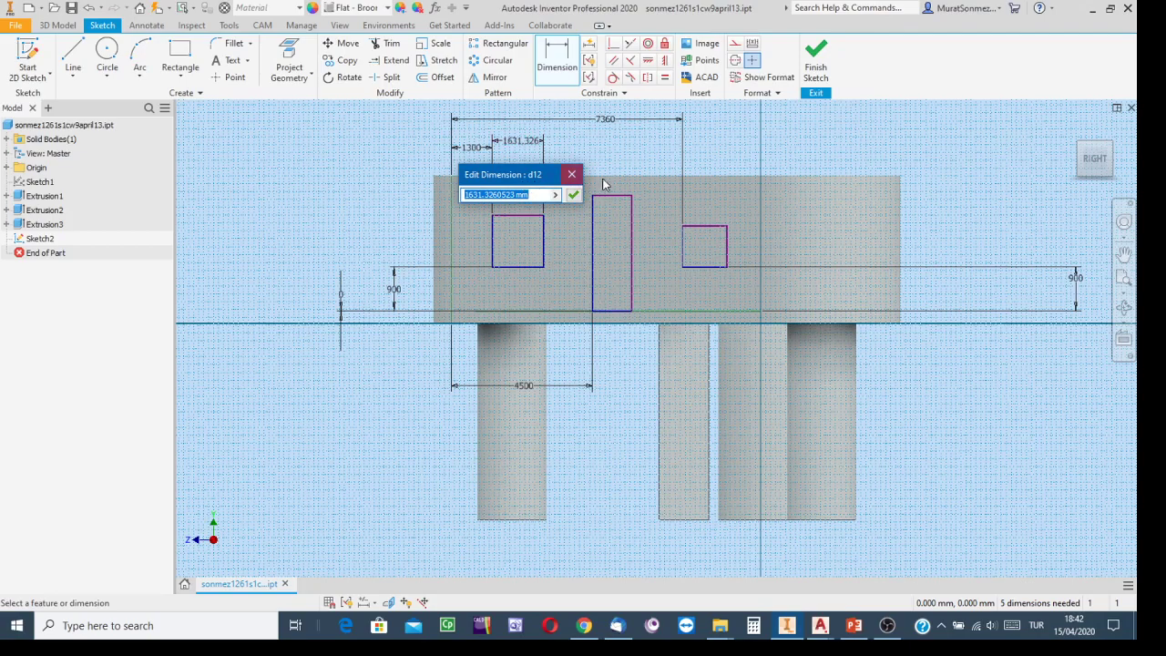
{"action": "type", "text": "1500"}
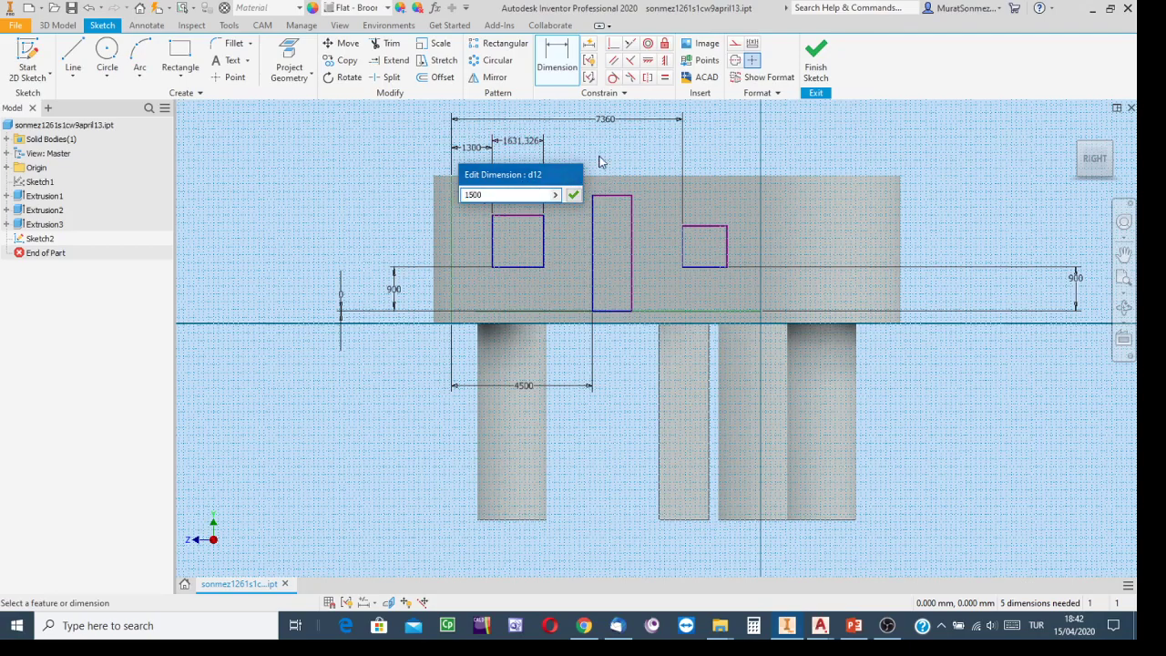
{"action": "key", "text": "Return"}
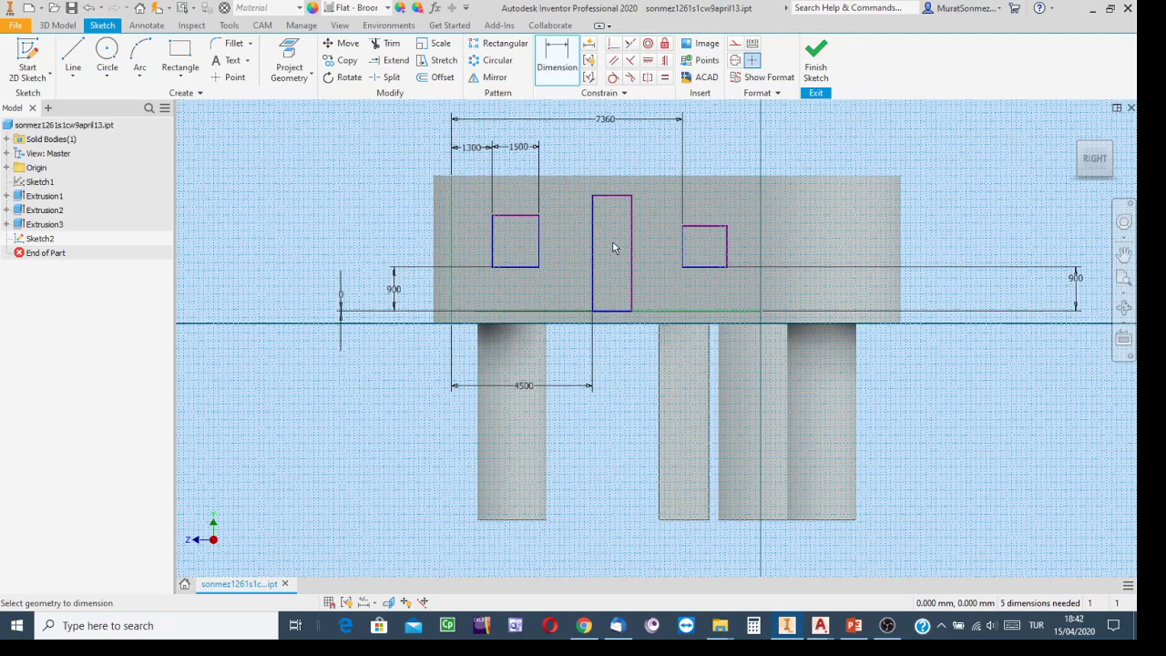
Step: Dimension the left-hand window rectangle's height as 1000 mm between its bottom and top edges
{"action": "left_click", "coordinate": [523, 267]}
{"action": "left_click", "coordinate": [516, 217]}
{"action": "left_click", "coordinate": [419, 244]}
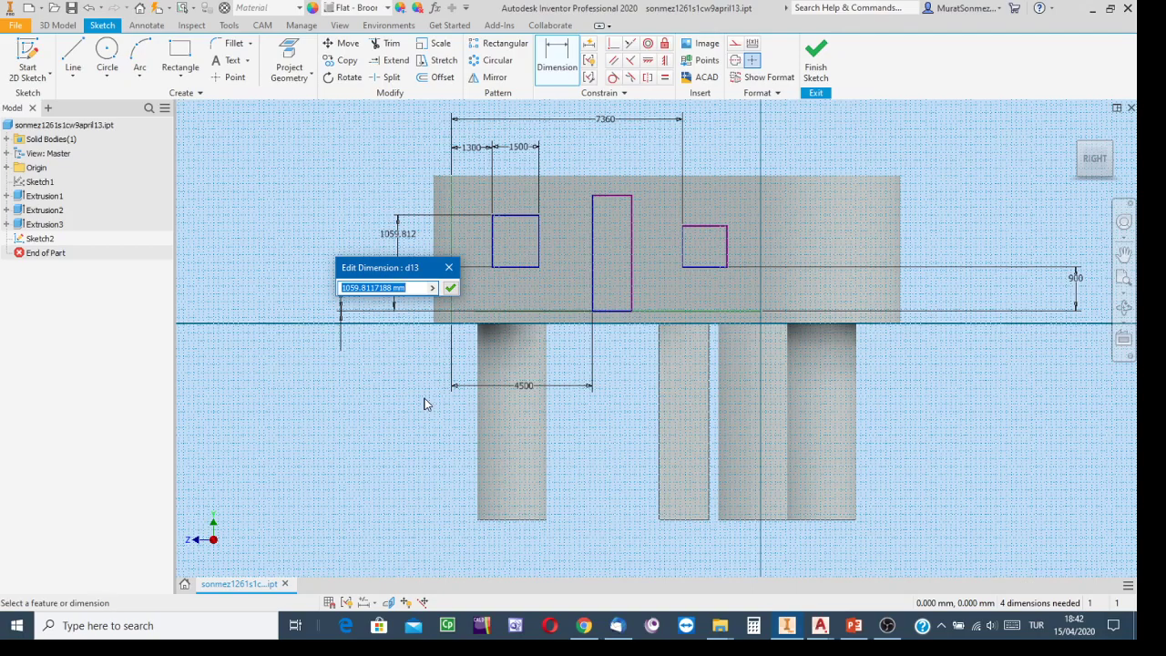
{"action": "type", "text": "1000"}
{"action": "key", "text": "Return"}
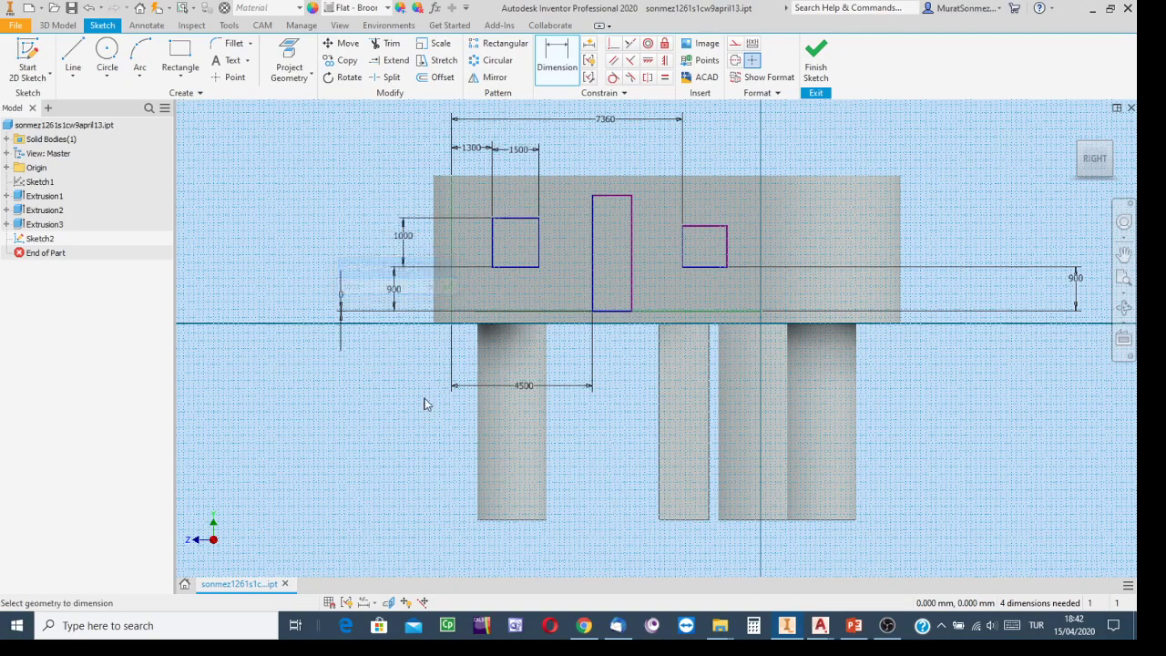
Step: Dimension the right-hand window rectangle's width as 1500 mm
{"action": "left_click", "coordinate": [685, 250]}
{"action": "left_click", "coordinate": [728, 258]}
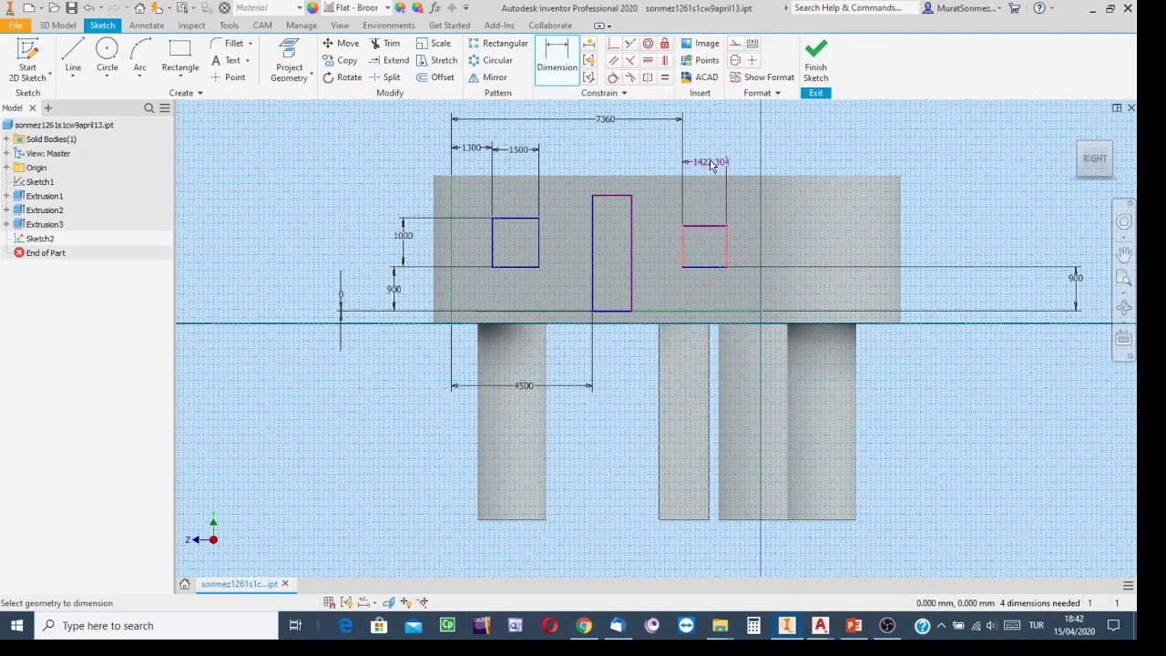
{"action": "left_click", "coordinate": [708, 158]}
{"action": "type", "text": "1500"}
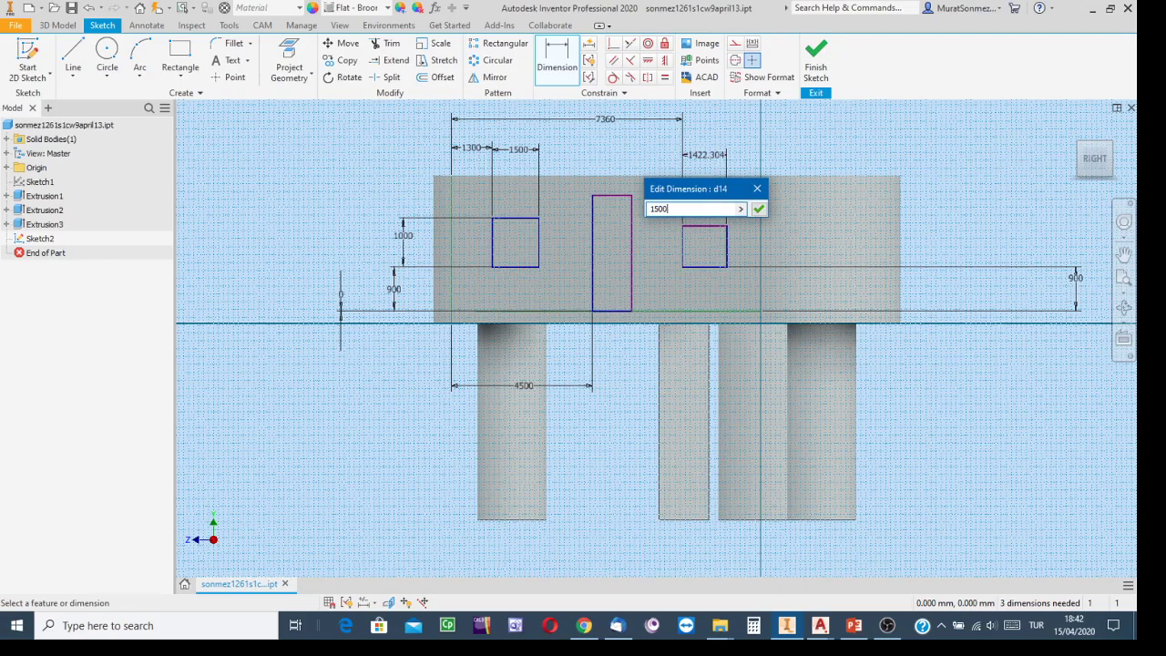
{"action": "key", "text": "Return"}
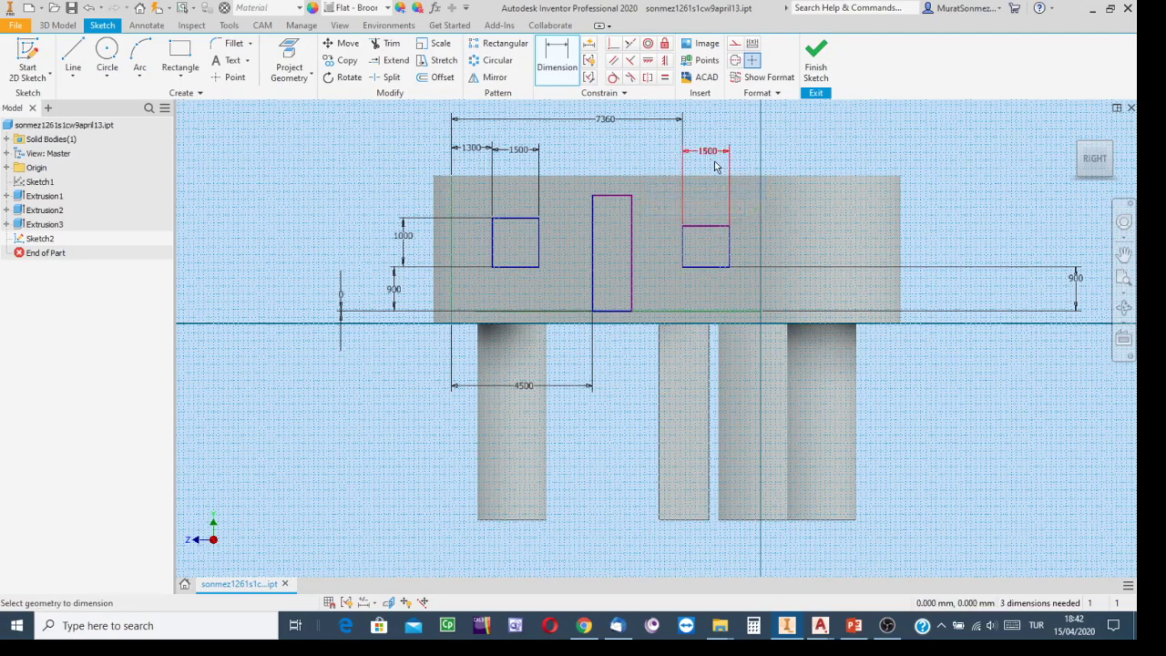
Step: Dimension the right-hand window rectangle's height as 1000 mm between its top and bottom edges
{"action": "left_click", "coordinate": [707, 226]}
{"action": "left_click", "coordinate": [700, 267]}
{"action": "left_click", "coordinate": [752, 239]}
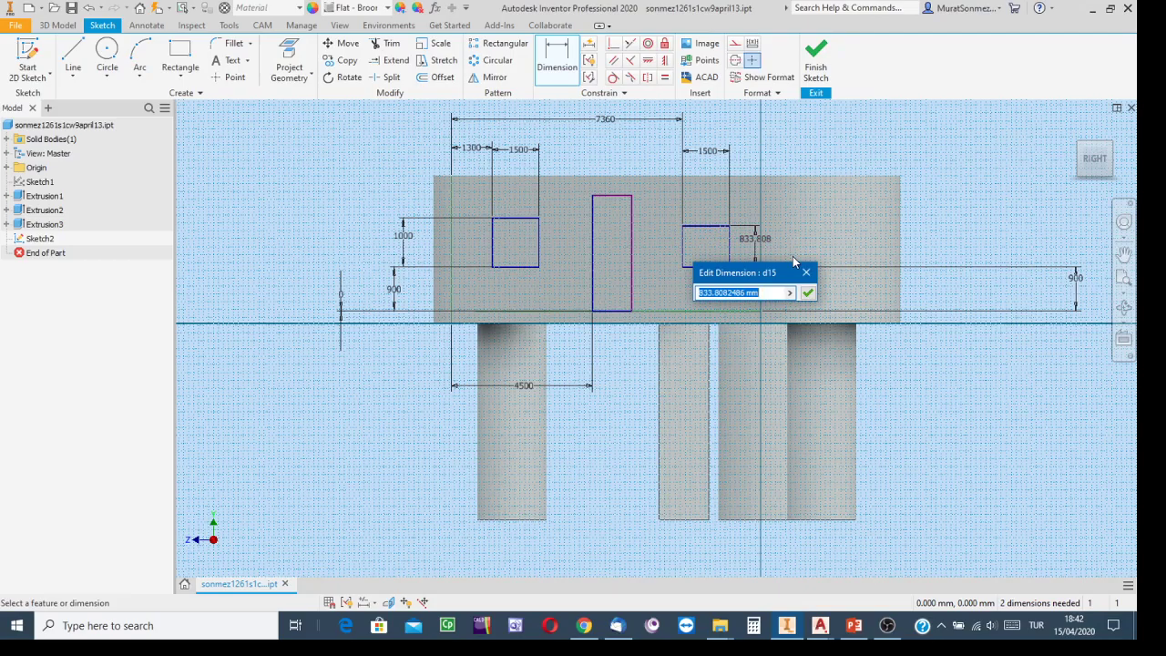
{"action": "type", "text": "1000"}
{"action": "key", "text": "Return"}
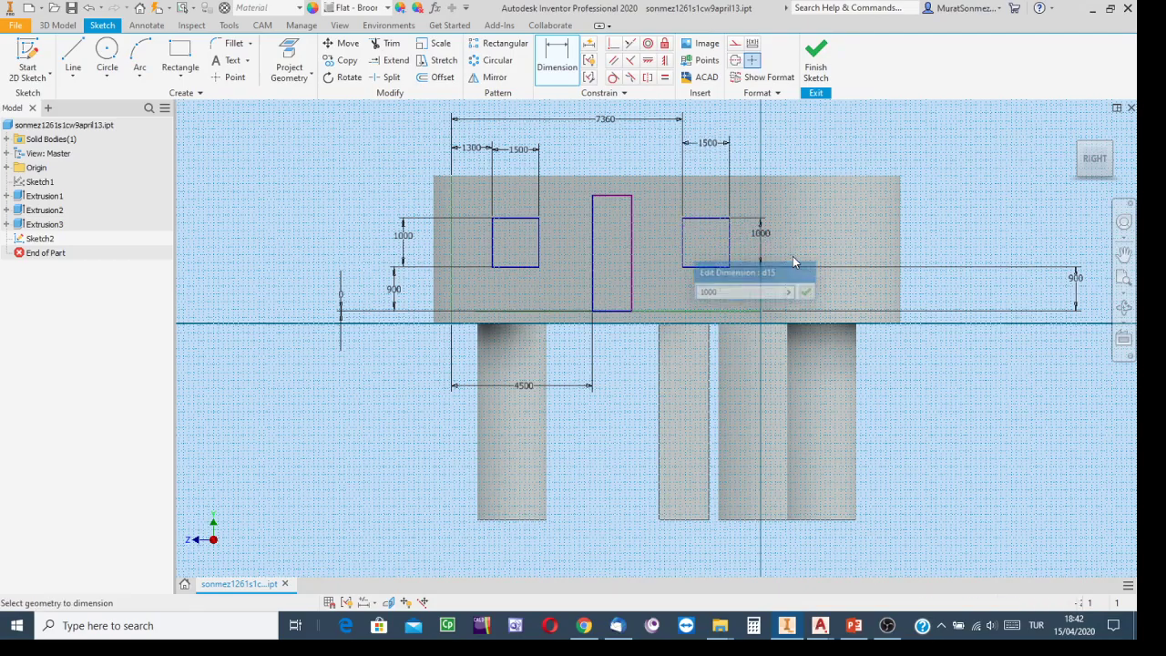
Step: Dimension the middle door rectangle's width as 1500 mm between its two vertical sides
{"action": "left_click", "coordinate": [631, 271]}
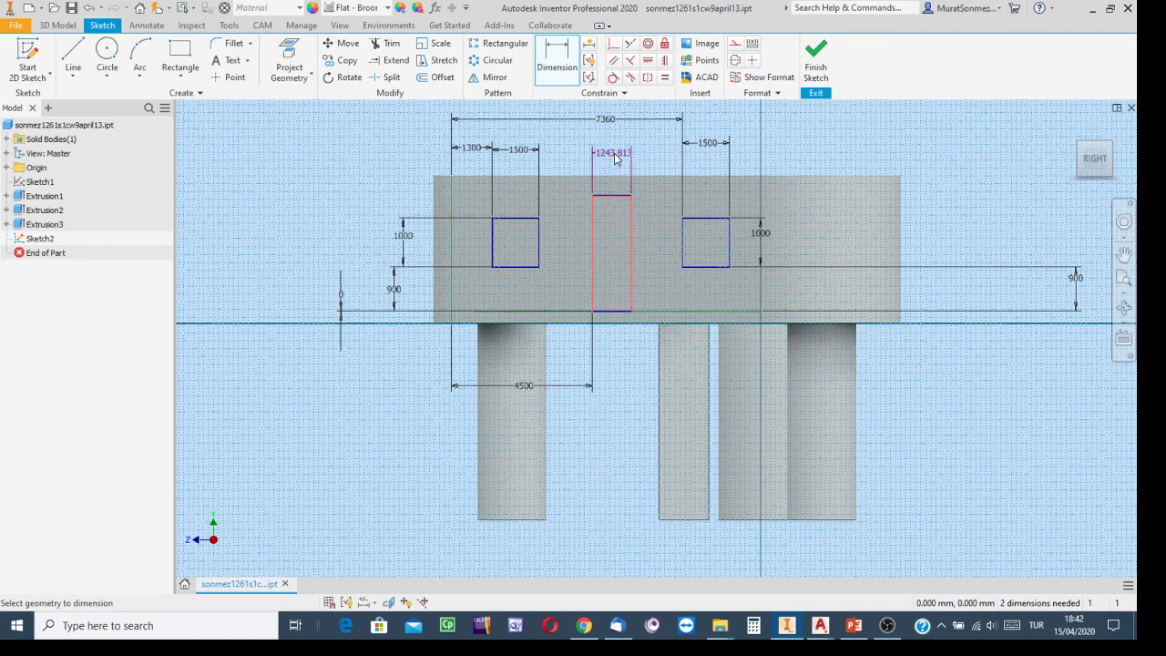
{"action": "left_click", "coordinate": [615, 157]}
{"action": "type", "text": "1500"}
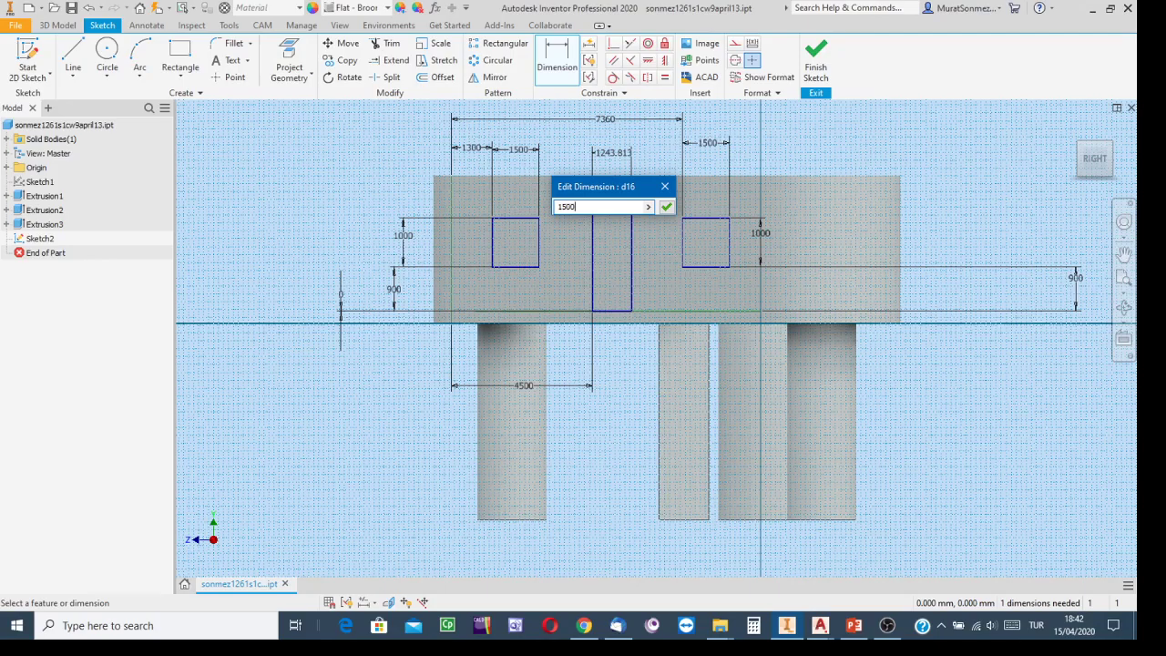
{"action": "key", "text": "Return"}
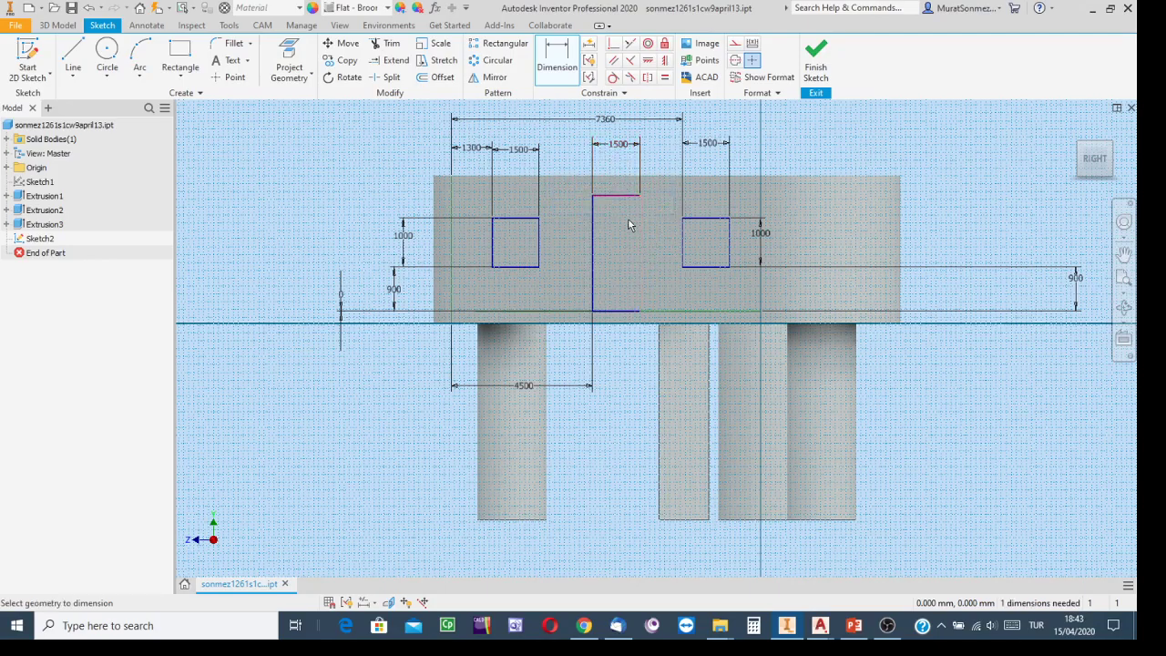
Step: Dimension the door rectangle's height as 2300 mm and finish the front wall sketch
{"action": "left_click", "coordinate": [616, 310]}
{"action": "left_click", "coordinate": [297, 259]}
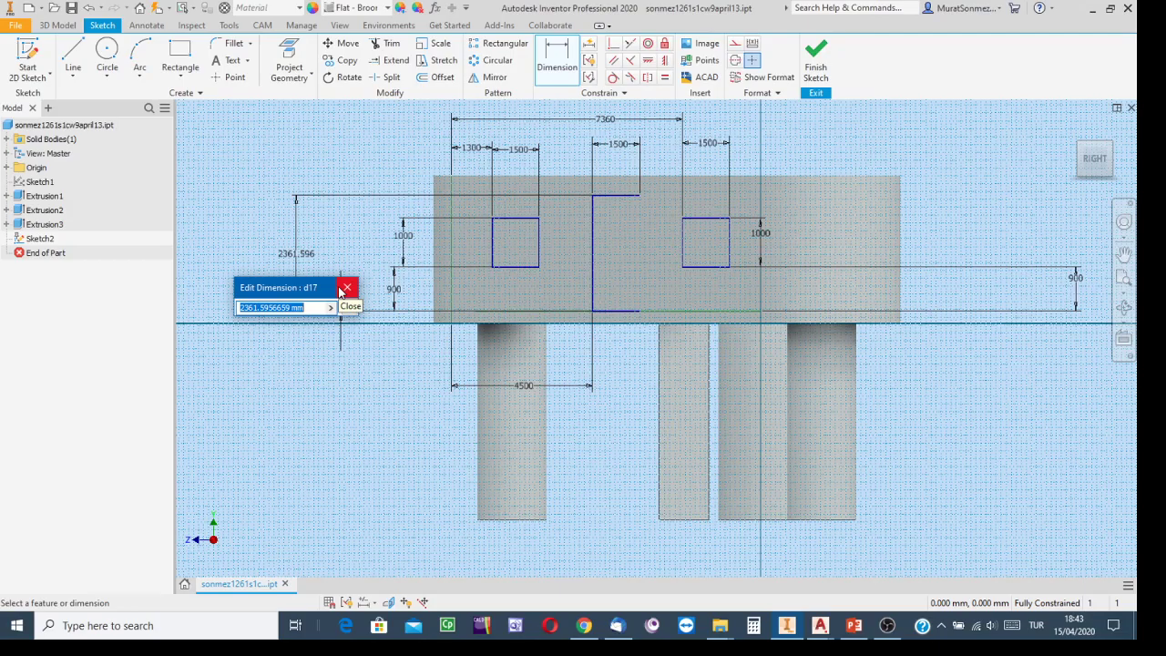
{"action": "type", "text": "23"}
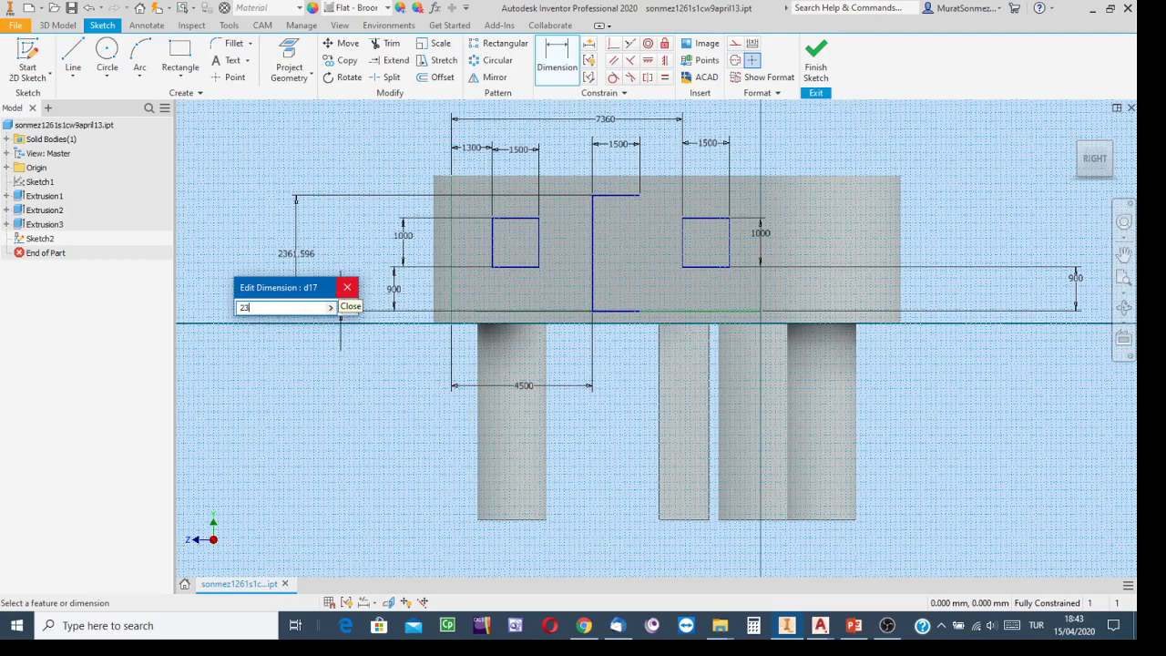
{"action": "type", "text": "00"}
{"action": "key", "text": "Return"}
{"action": "left_click", "coordinate": [340, 291]}
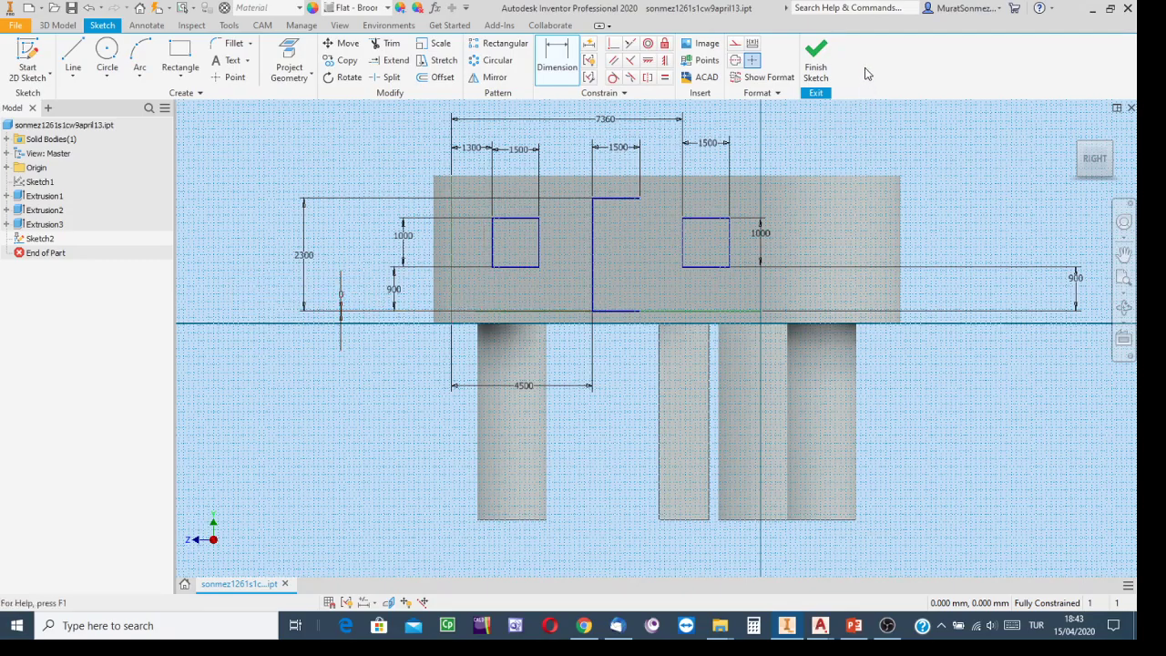
{"action": "left_click", "coordinate": [816, 56]}
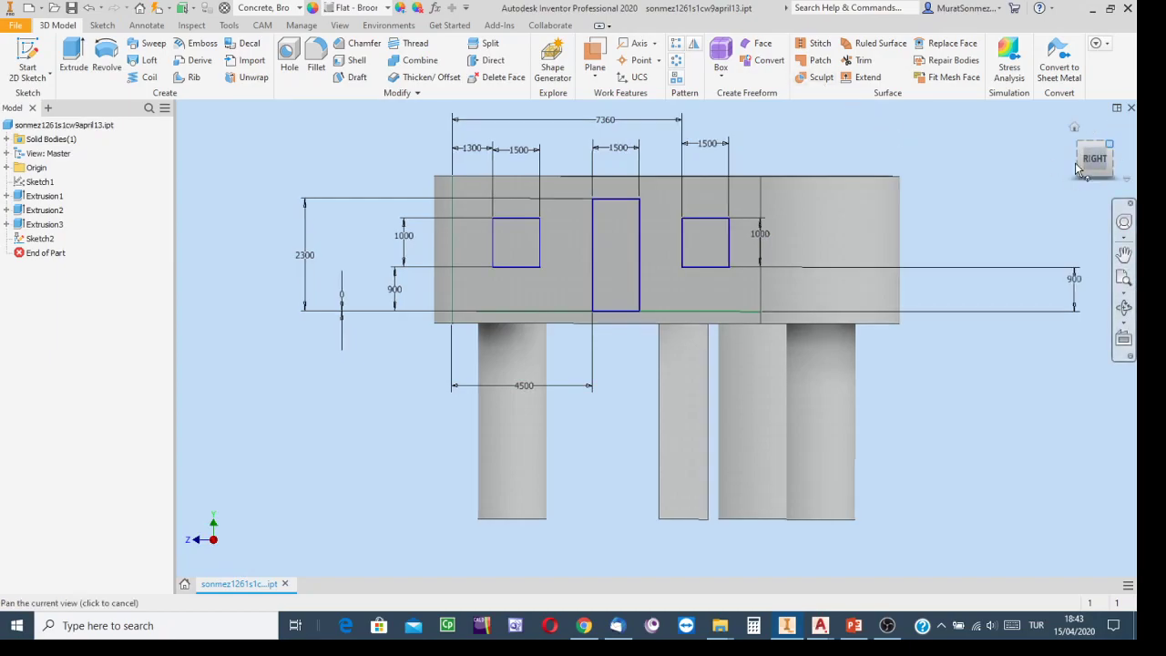
Step: Cut the two window rectangles and the middle door rectangle 200 mm deep into the front wall with Extrude
{"action": "left_click", "coordinate": [1112, 143]}
{"action": "left_click", "coordinate": [1124, 307]}
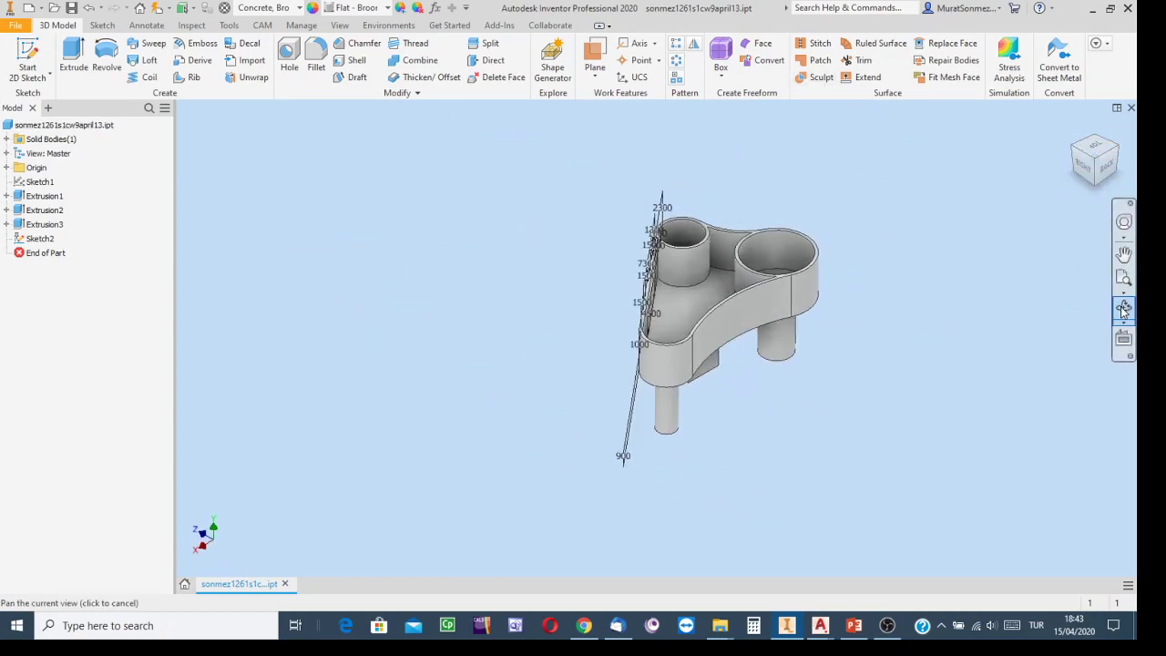
{"action": "mouse_move", "coordinate": [616, 371]}
{"action": "left_mouse_down"}
{"action": "mouse_move", "coordinate": [719, 301]}
{"action": "mouse_move", "coordinate": [752, 318]}
{"action": "mouse_move", "coordinate": [731, 367]}
{"action": "mouse_move", "coordinate": [763, 378]}
{"action": "mouse_move", "coordinate": [660, 386]}
{"action": "mouse_move", "coordinate": [684, 346]}
{"action": "mouse_move", "coordinate": [698, 355]}
{"action": "left_mouse_up"}
{"action": "scroll", "coordinate": [656, 354], "scroll_direction": "down", "scroll_amount": 5}
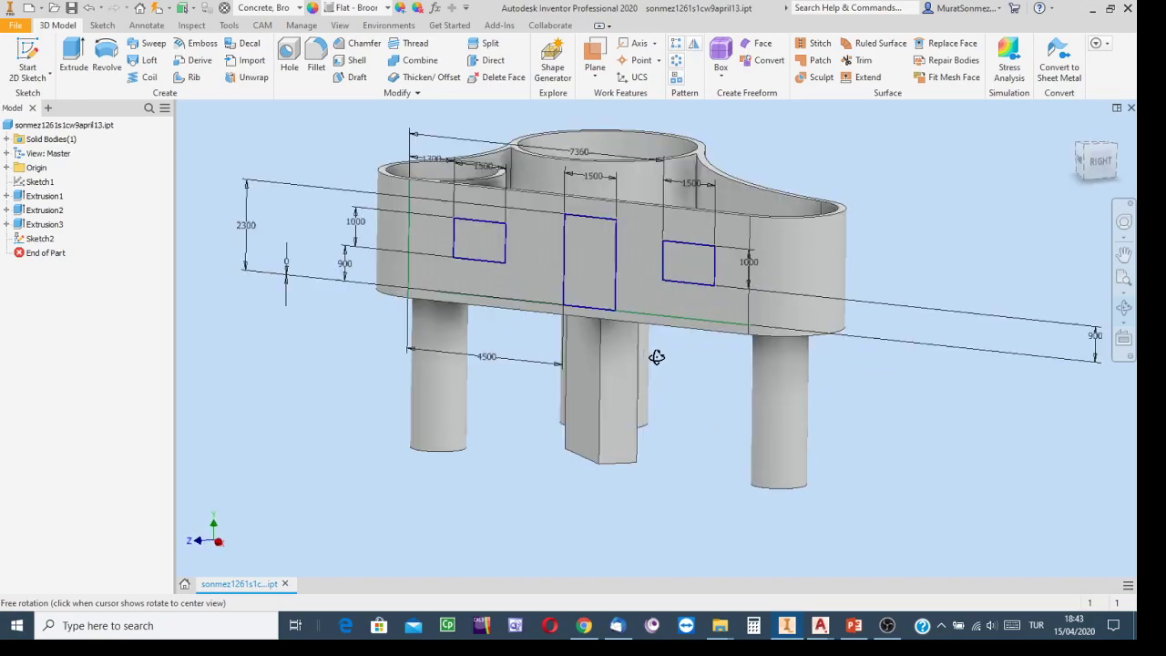
{"action": "middle_click_drag", "start_coordinate": [719, 409], "coordinate": [776, 463]}
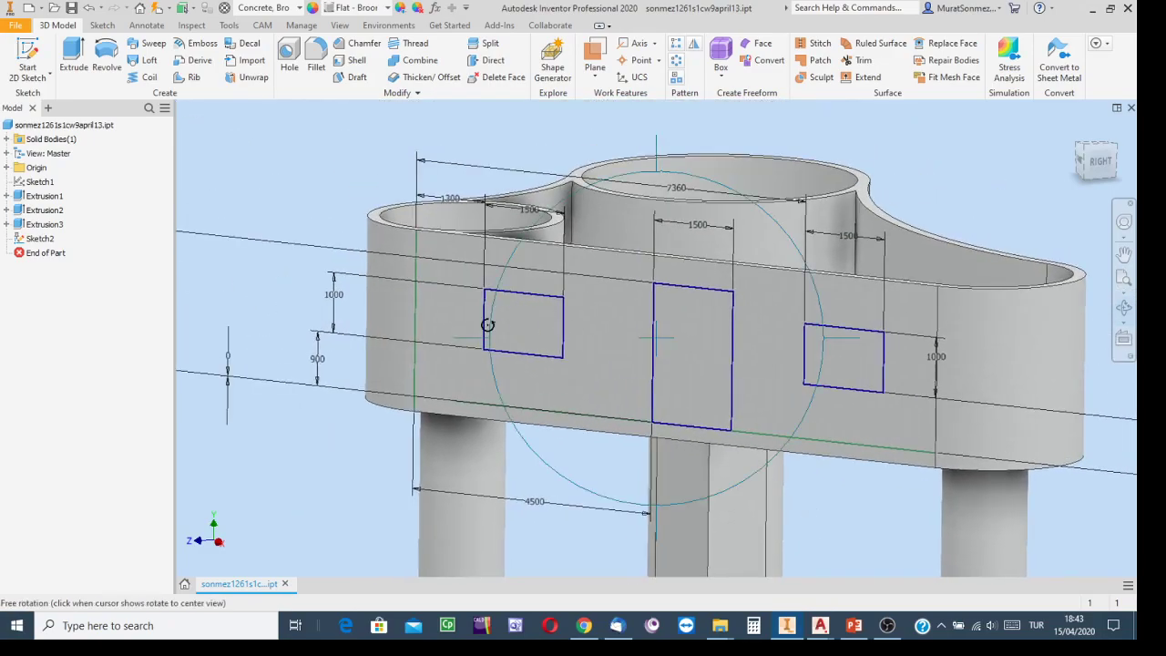
{"action": "key", "text": "Escape"}
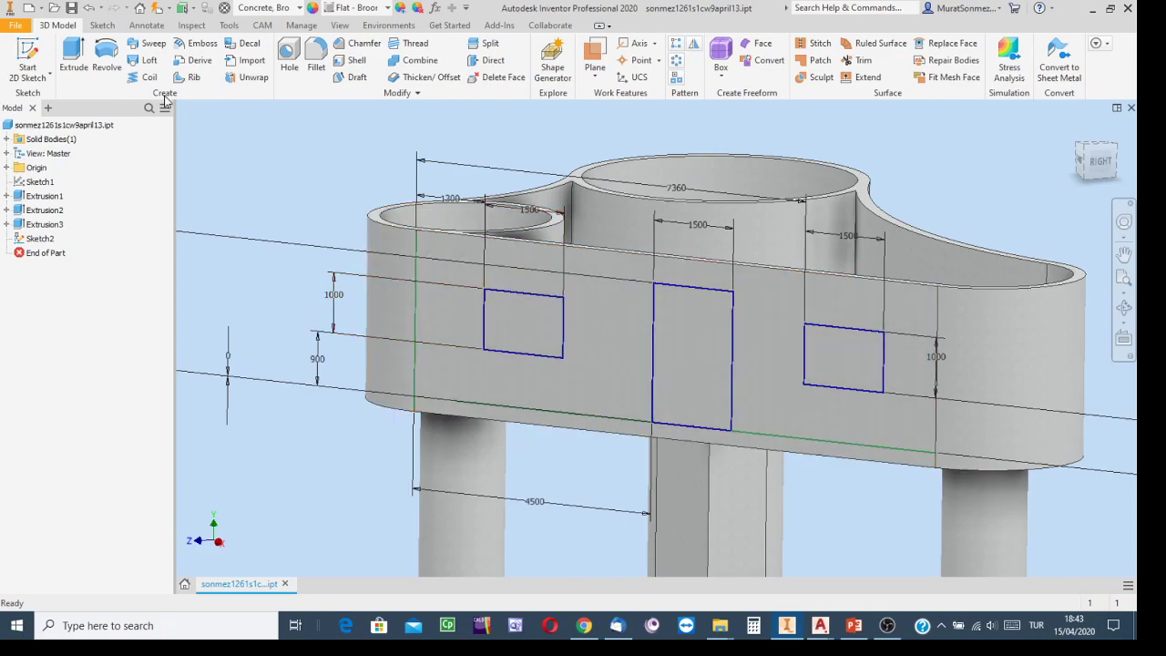
{"action": "left_click", "coordinate": [76, 52]}
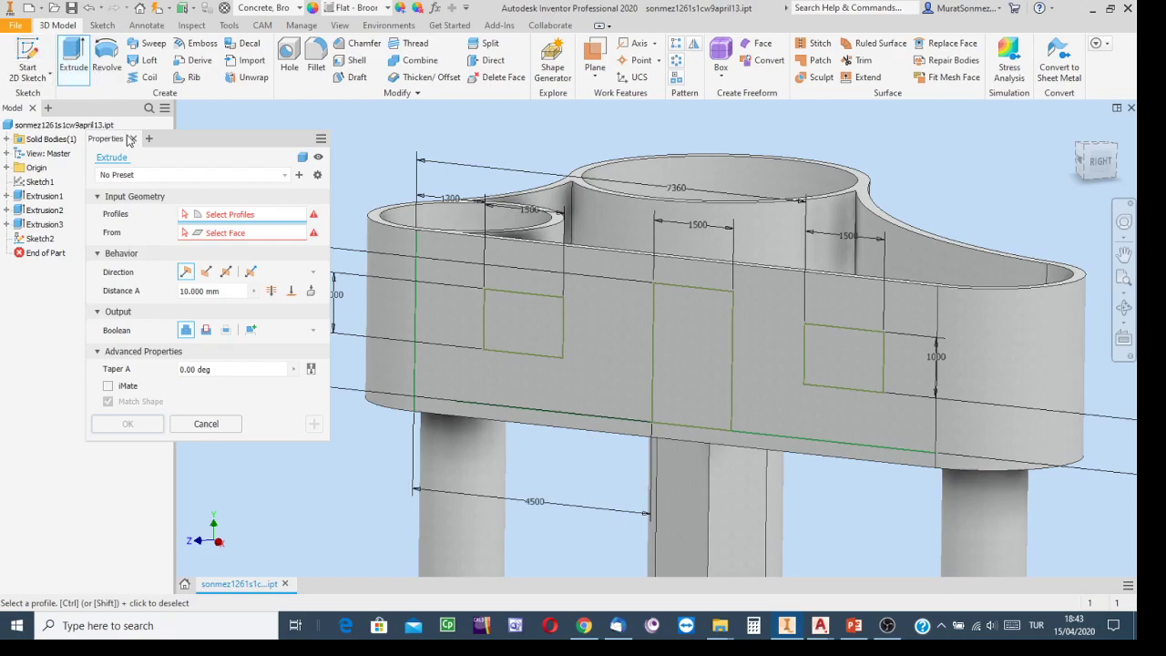
{"action": "left_click", "coordinate": [206, 331]}
{"action": "left_click", "coordinate": [518, 326]}
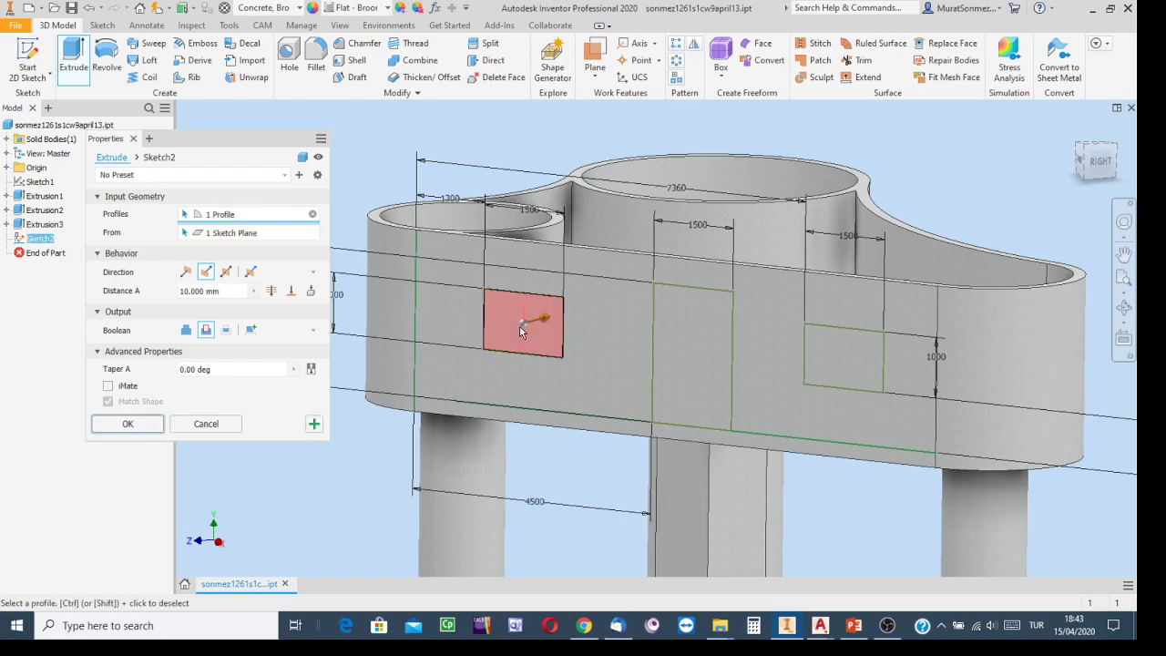
{"action": "left_click", "coordinate": [695, 344]}
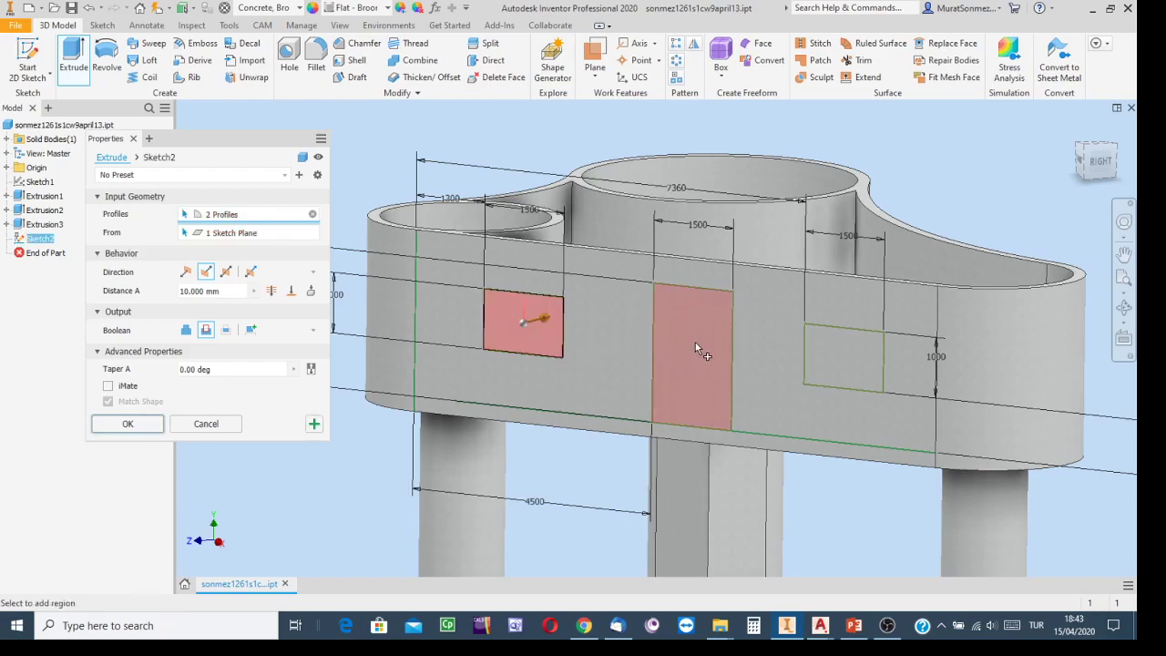
{"action": "left_click", "coordinate": [851, 356]}
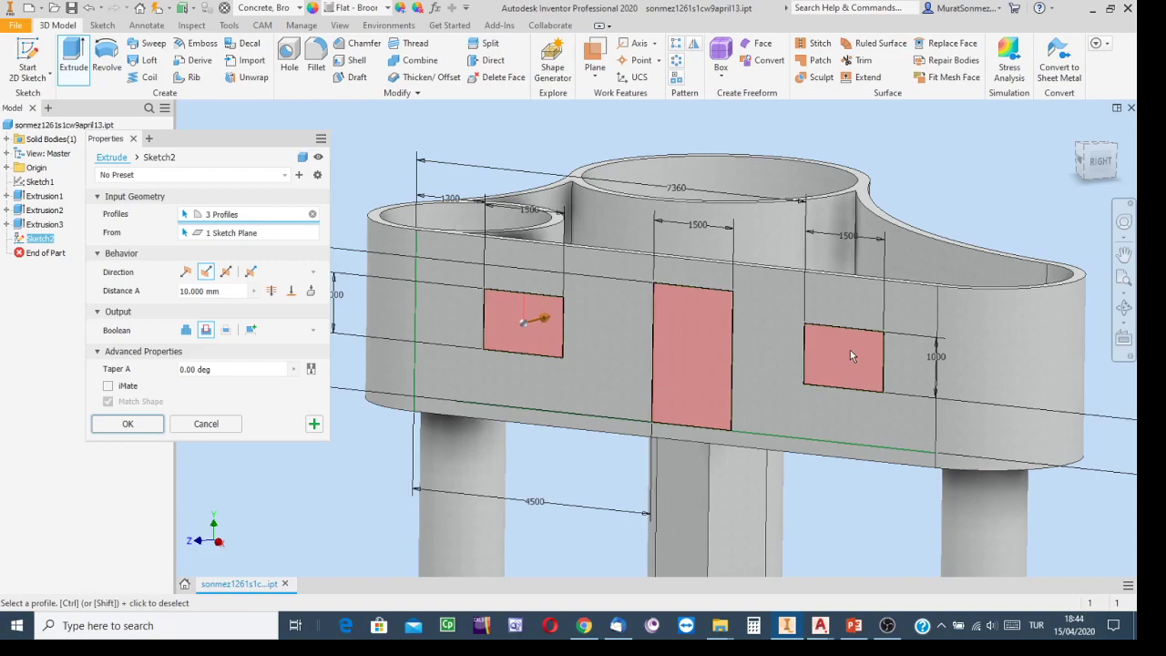
{"action": "left_click", "coordinate": [219, 291]}
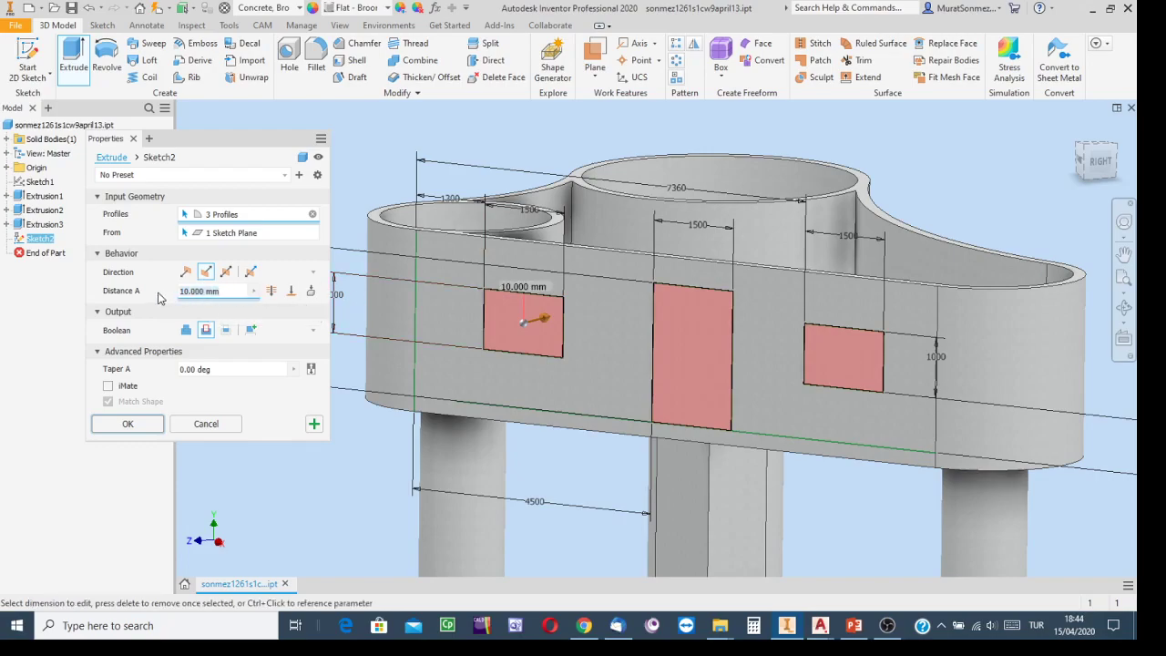
{"action": "type", "text": "200"}
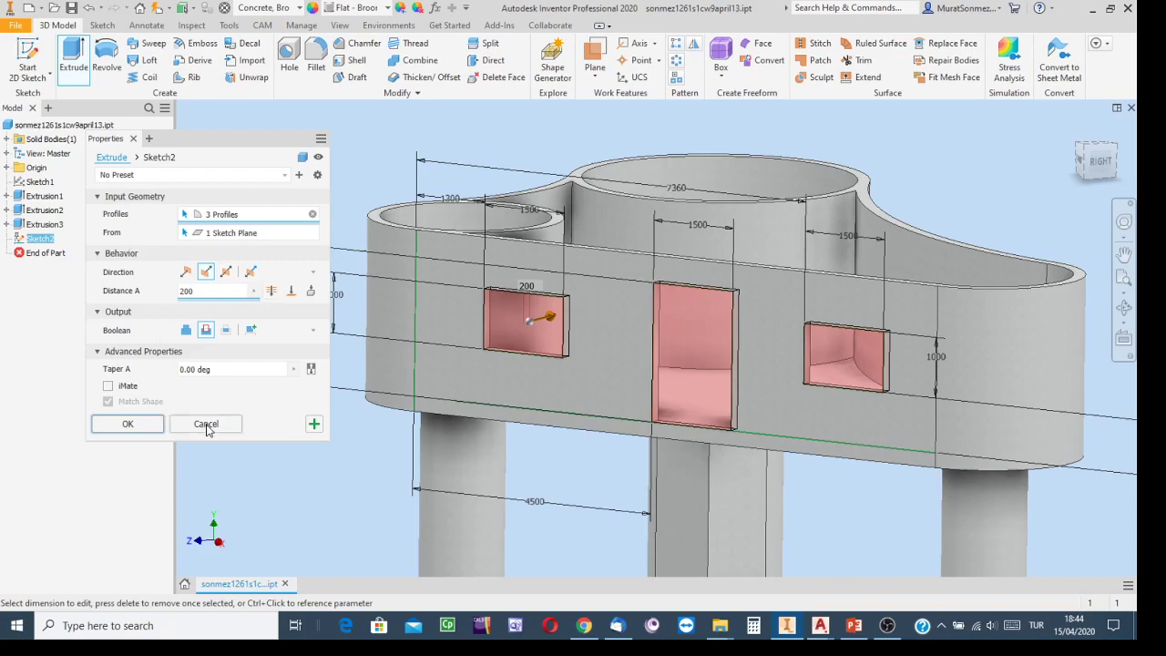
{"action": "left_click", "coordinate": [124, 425]}
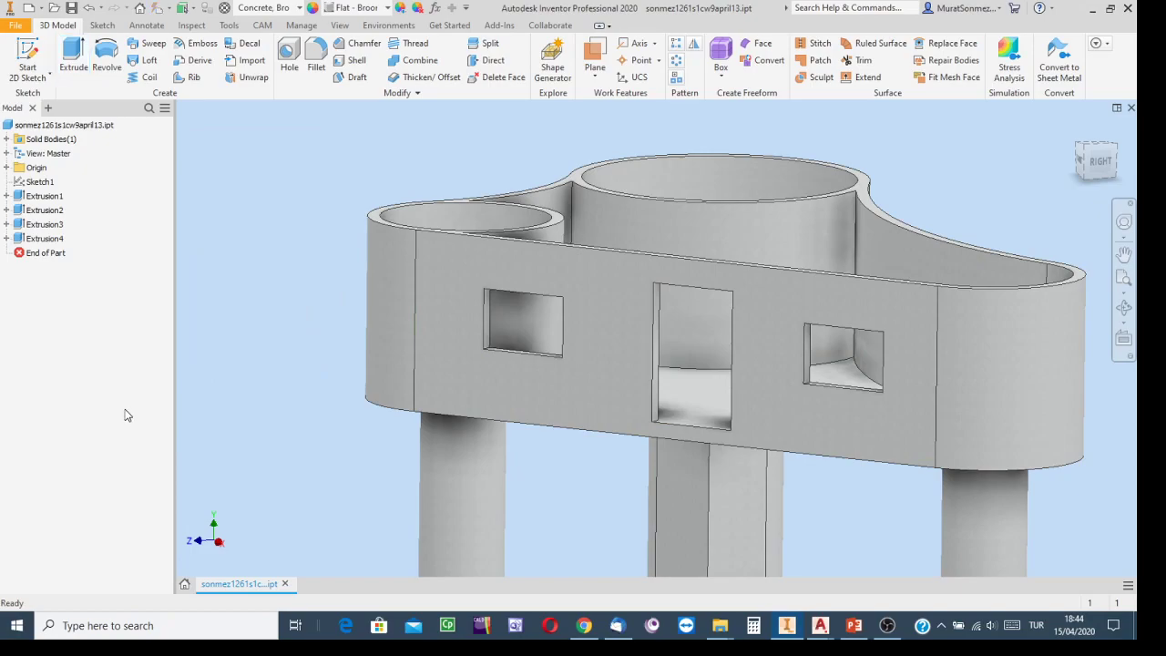
Step: Try to start a 2D sketch on the curved outer wall face between the two cylindrical rooms
{"action": "left_click", "coordinate": [1124, 307]}
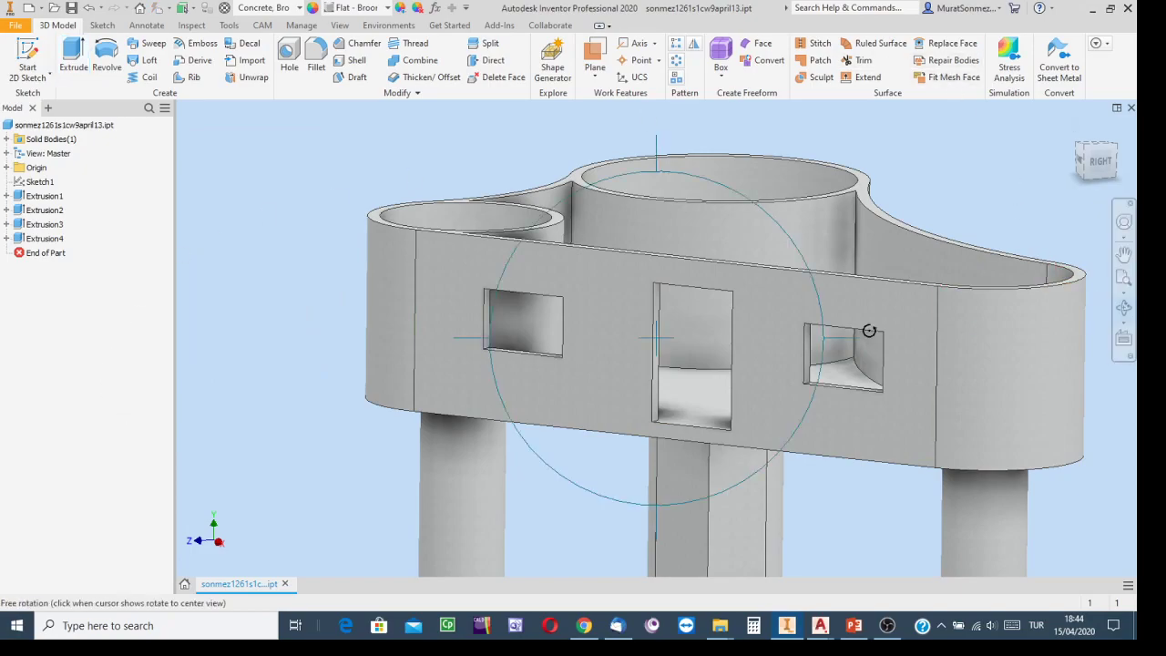
{"action": "left_click_drag", "start_coordinate": [693, 353], "coordinate": [671, 331]}
{"action": "key", "text": "Escape"}
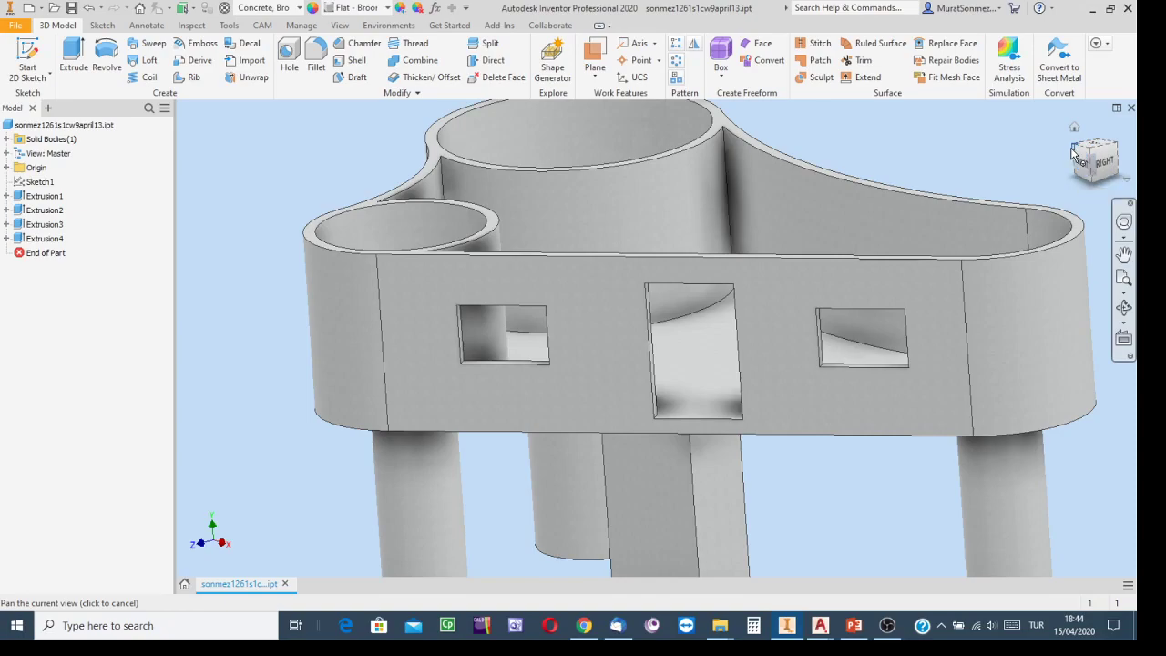
{"action": "left_click", "coordinate": [1075, 151]}
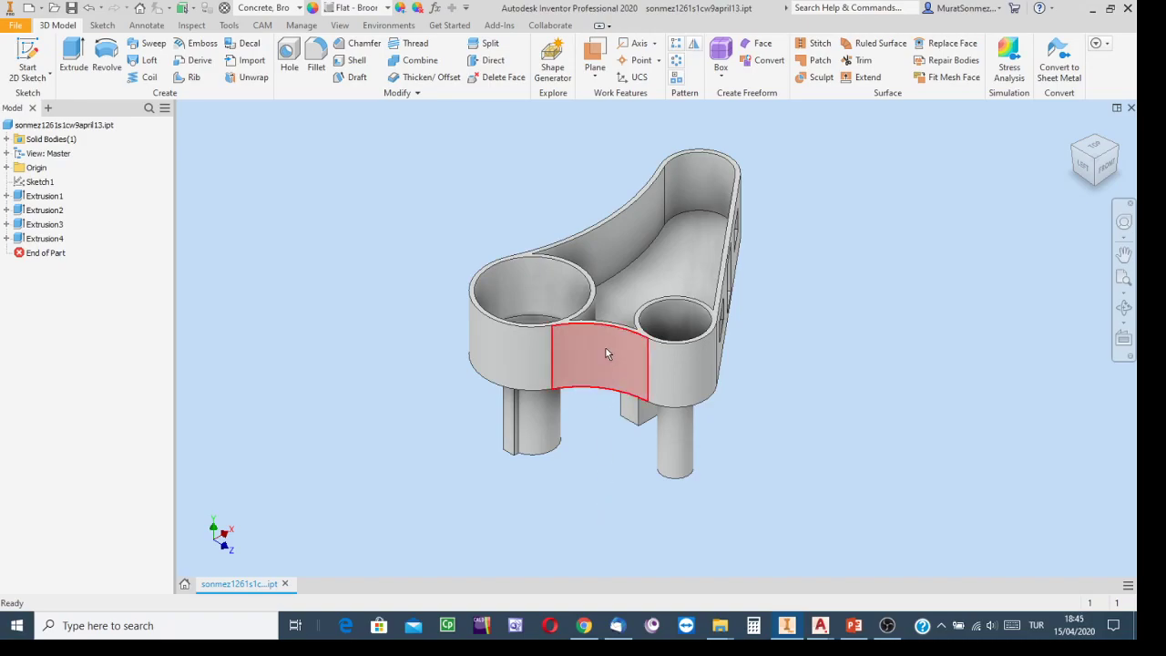
{"action": "left_click", "coordinate": [603, 352]}
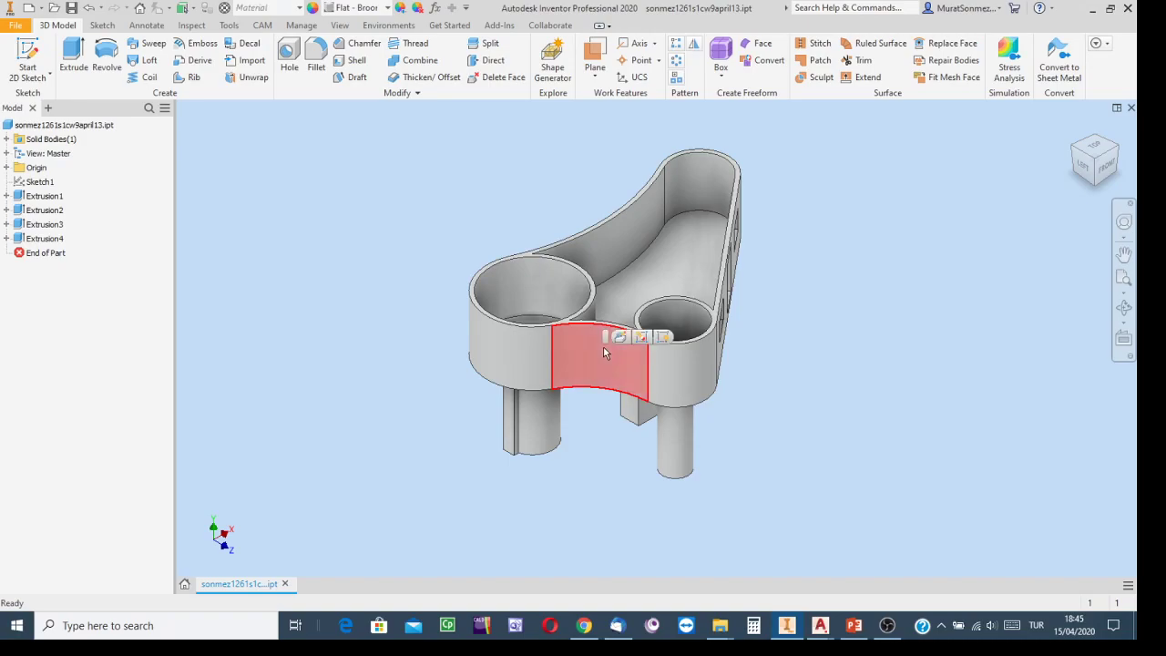
{"action": "right_click", "coordinate": [604, 353]}
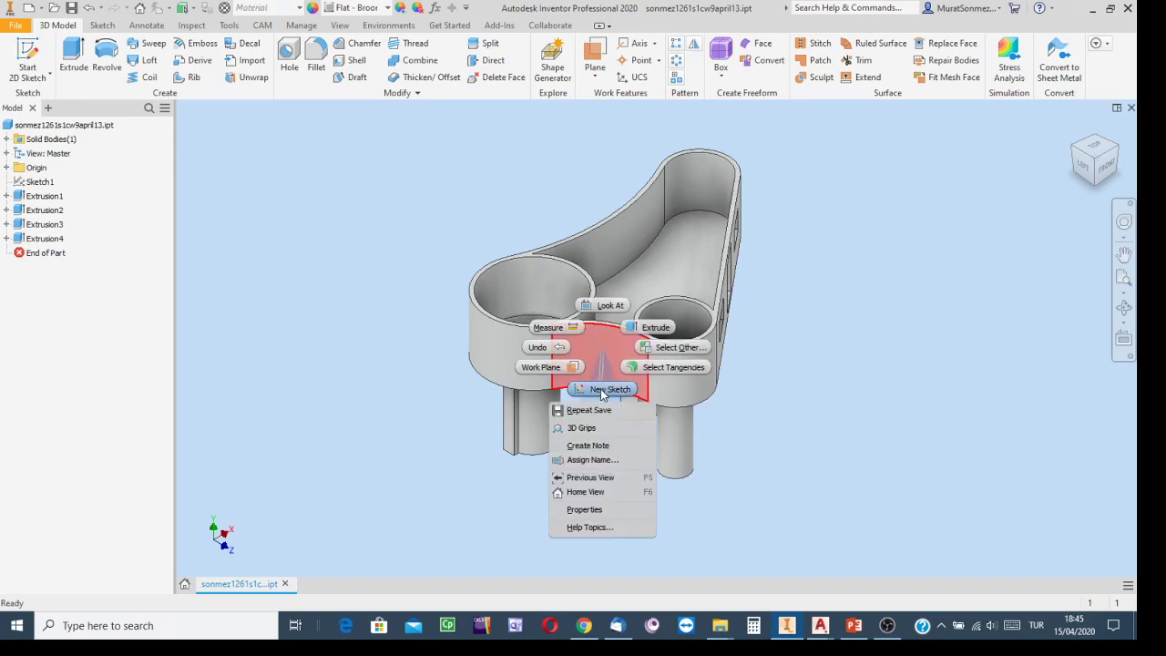
{"action": "left_click", "coordinate": [602, 389]}
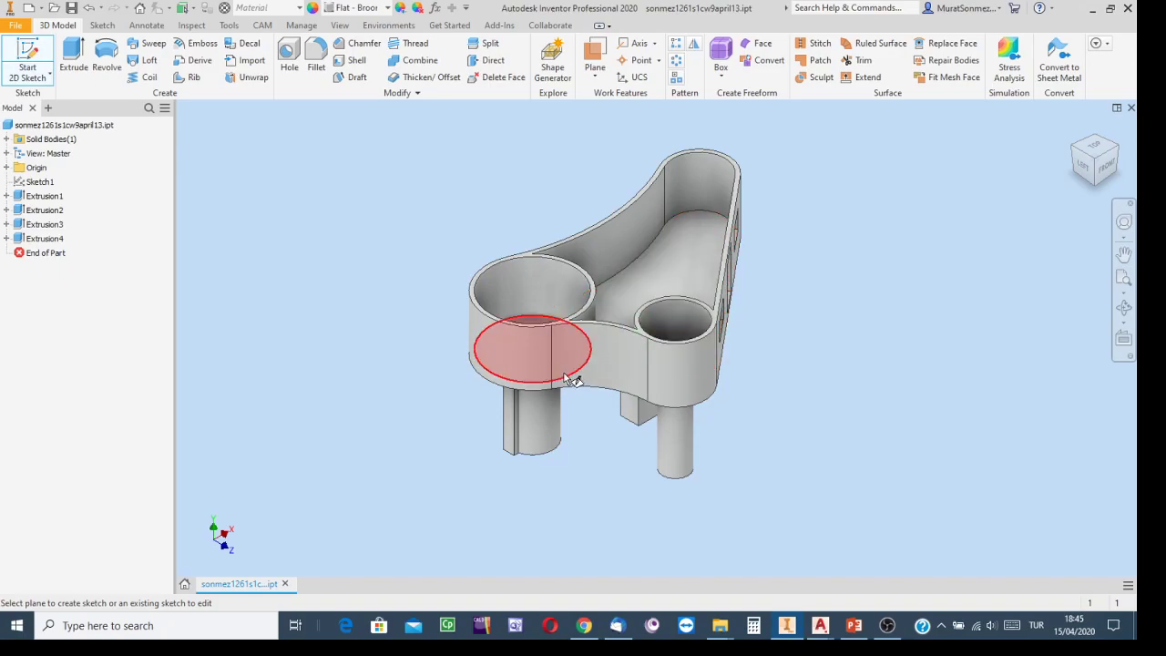
{"action": "scroll", "coordinate": [607, 366], "scroll_direction": "up", "scroll_amount": 3}
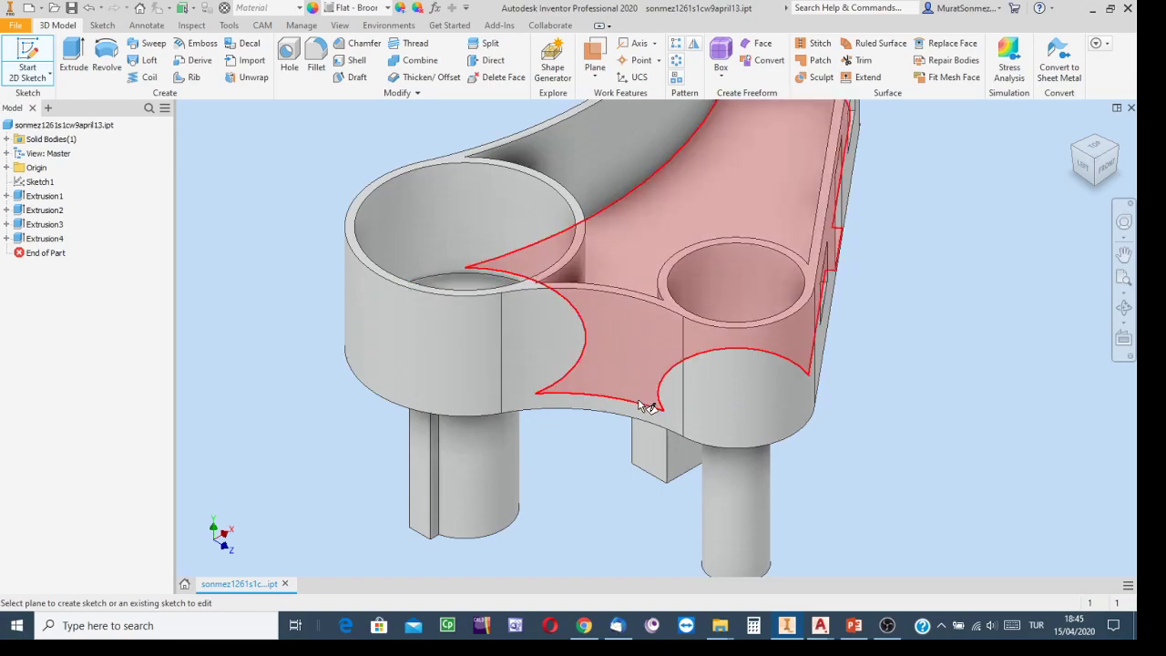
{"action": "scroll", "coordinate": [562, 345], "scroll_direction": "up", "scroll_amount": 10}
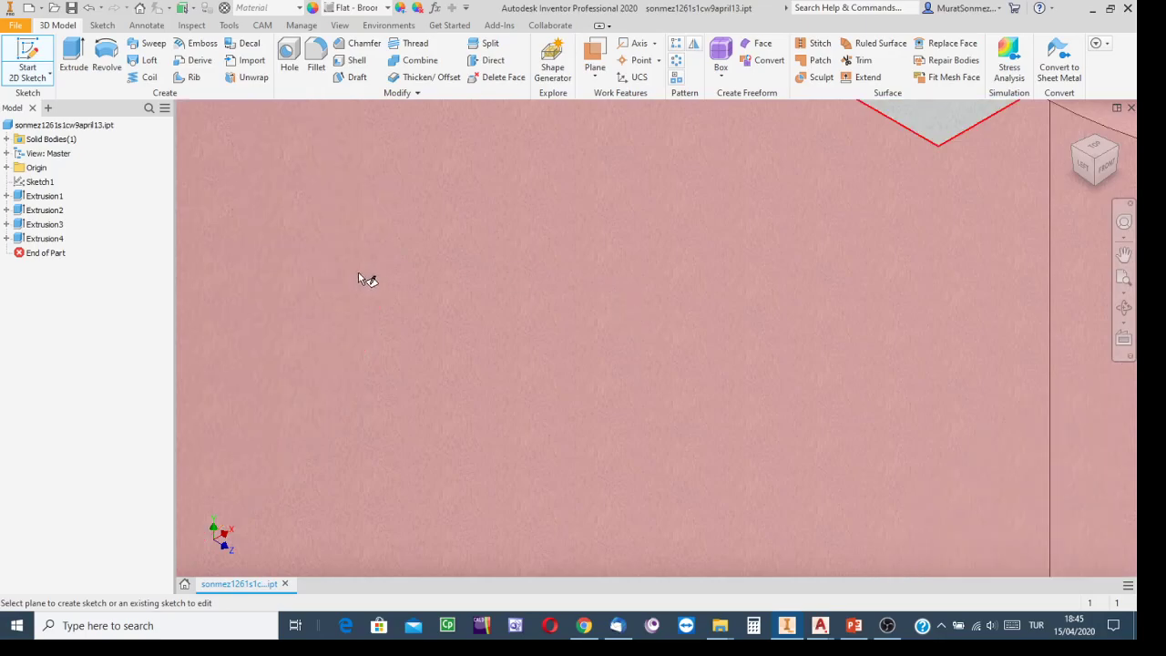
{"action": "scroll", "coordinate": [360, 278], "scroll_direction": "down", "scroll_amount": 8}
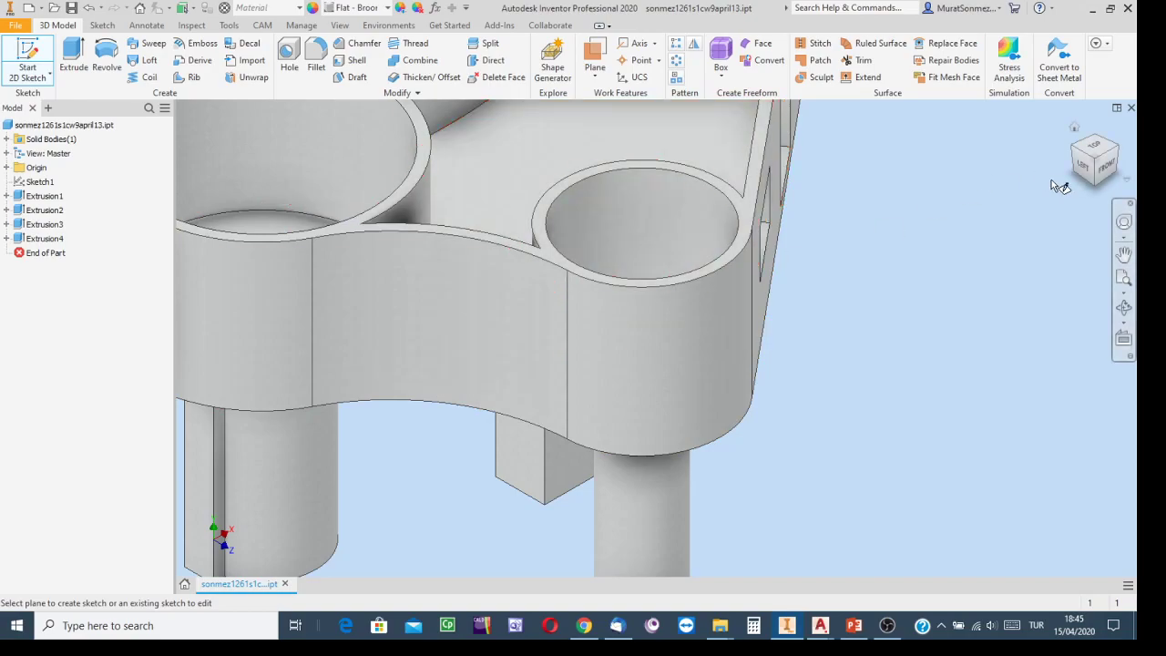
{"action": "left_click", "coordinate": [1093, 168]}
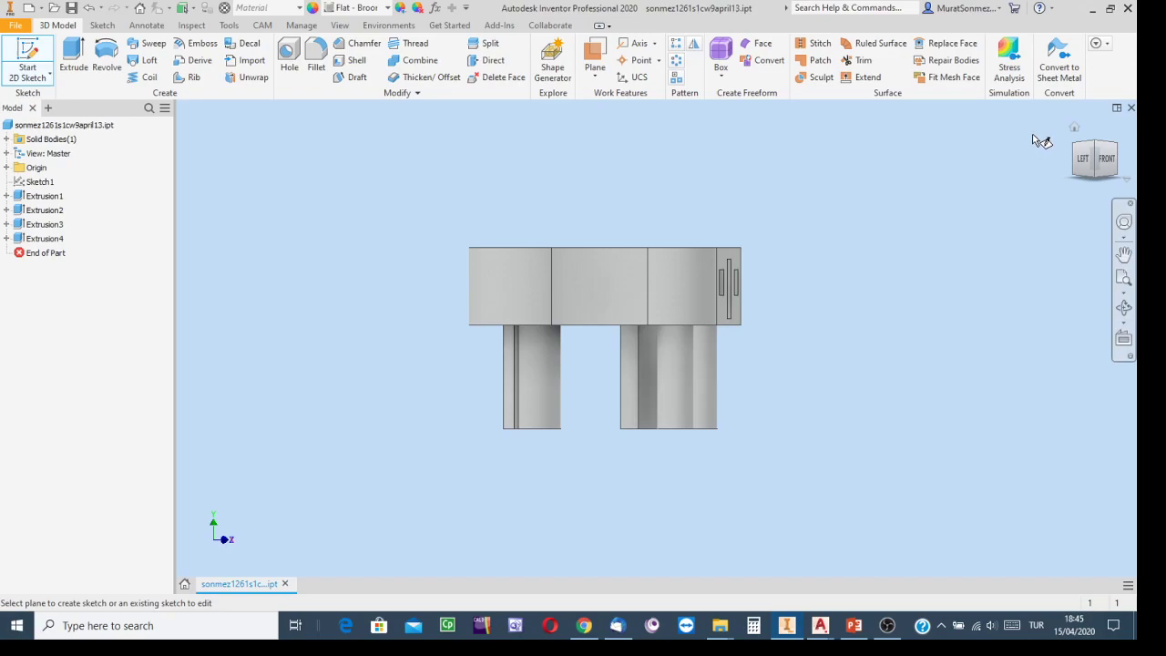
{"action": "left_click", "coordinate": [1097, 146]}
{"action": "scroll", "coordinate": [1053, 213], "scroll_direction": "up", "scroll_amount": 5}
{"action": "scroll", "coordinate": [1008, 231], "scroll_direction": "down", "scroll_amount": 8}
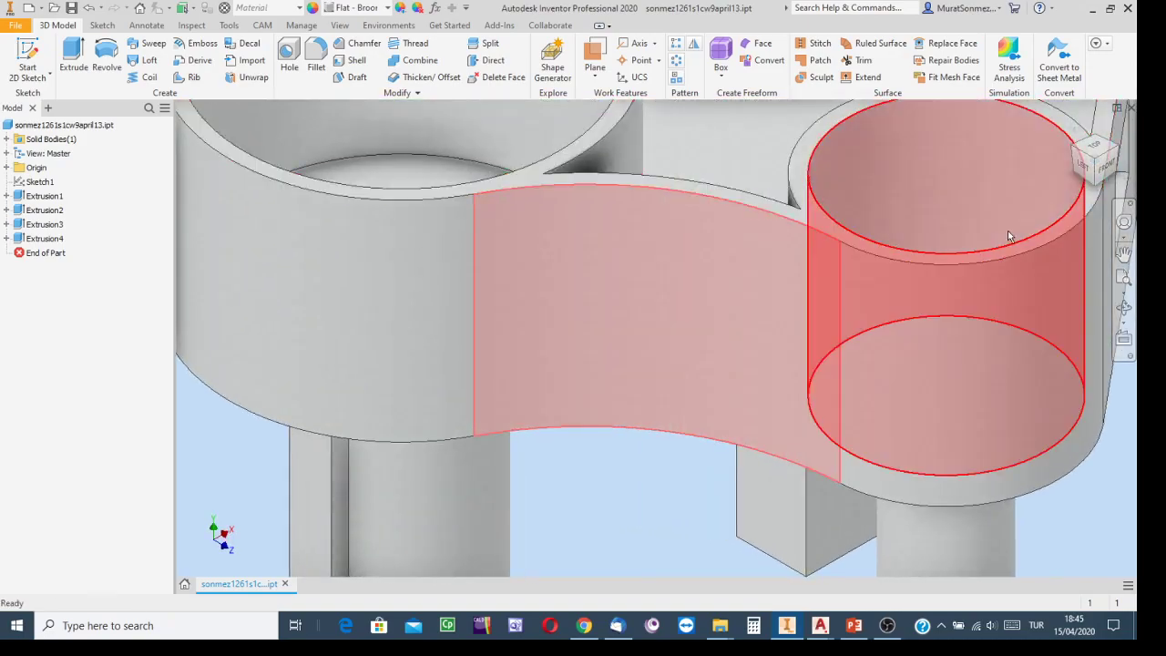
{"action": "middle_click_drag", "start_coordinate": [1009, 230], "coordinate": [813, 283]}
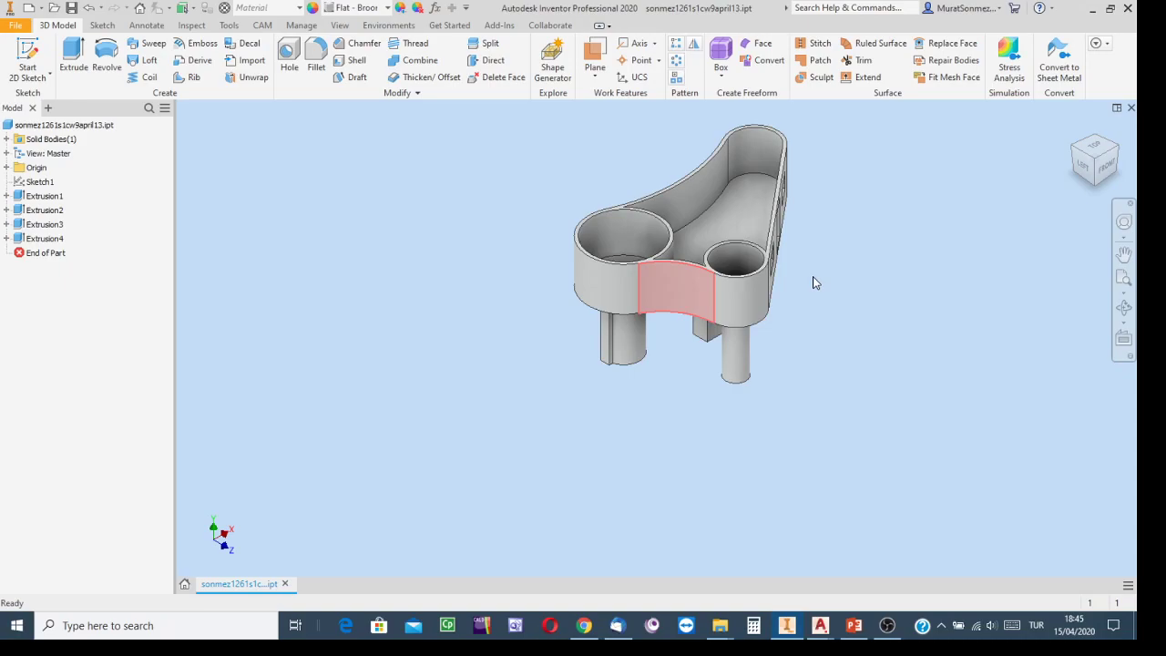
{"action": "left_click", "coordinate": [790, 363]}
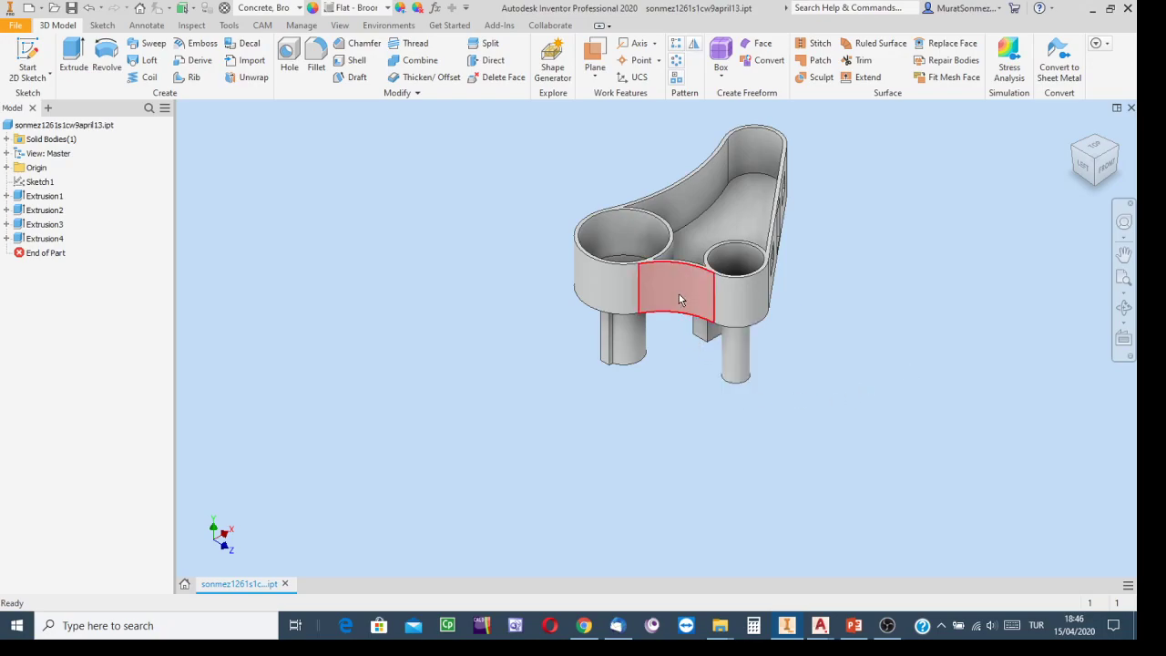
{"action": "mouse_move", "coordinate": [678, 297]}
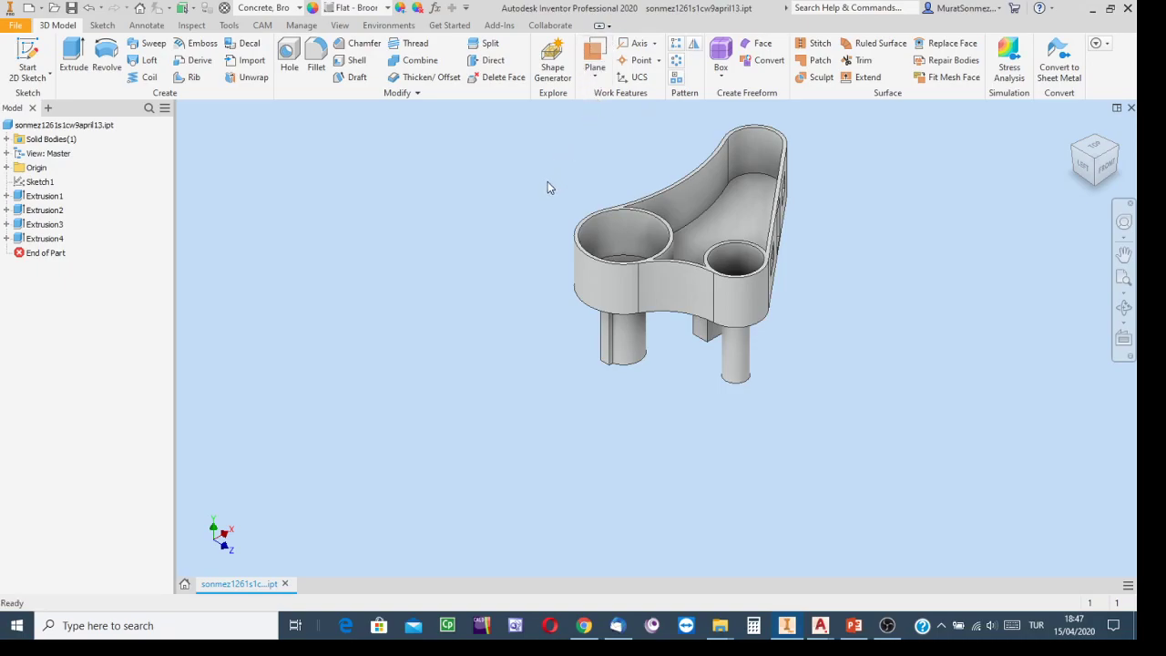
{"action": "left_click", "coordinate": [598, 78]}
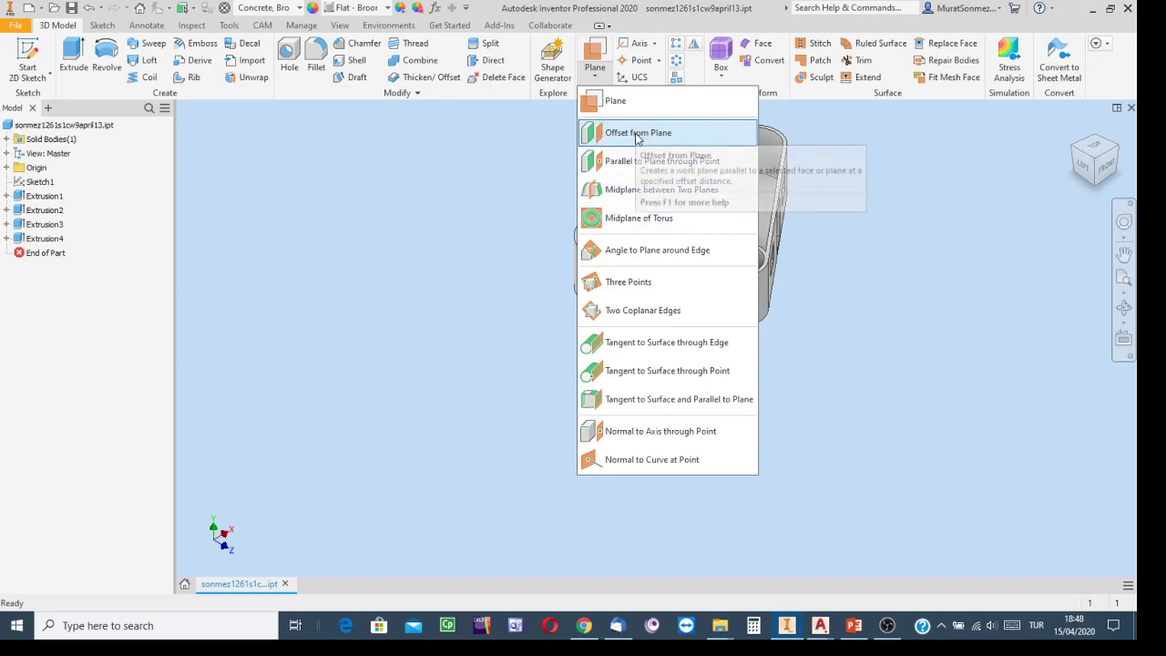
{"action": "left_click", "coordinate": [637, 135]}
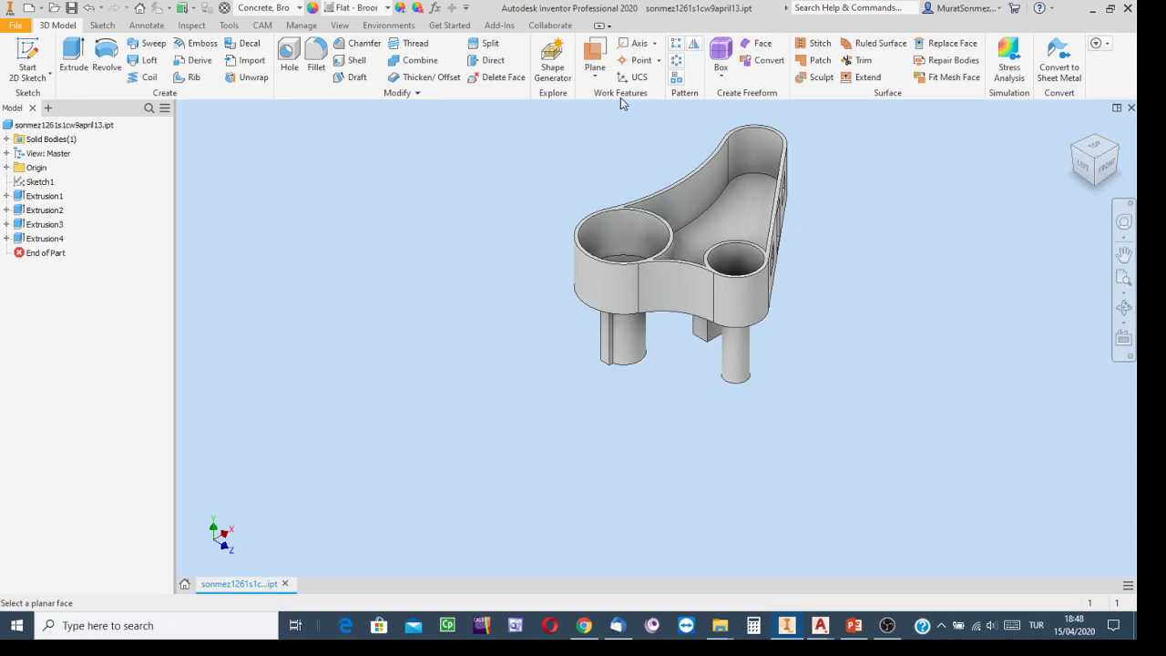
{"action": "left_click", "coordinate": [599, 80]}
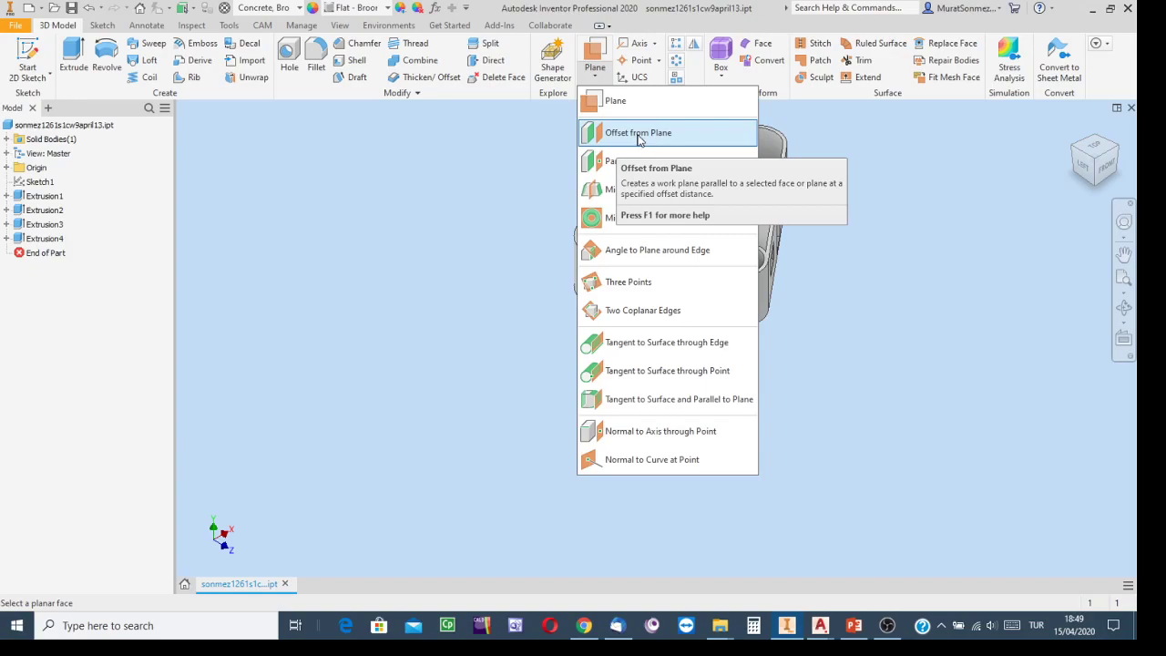
{"action": "left_click", "coordinate": [638, 138]}
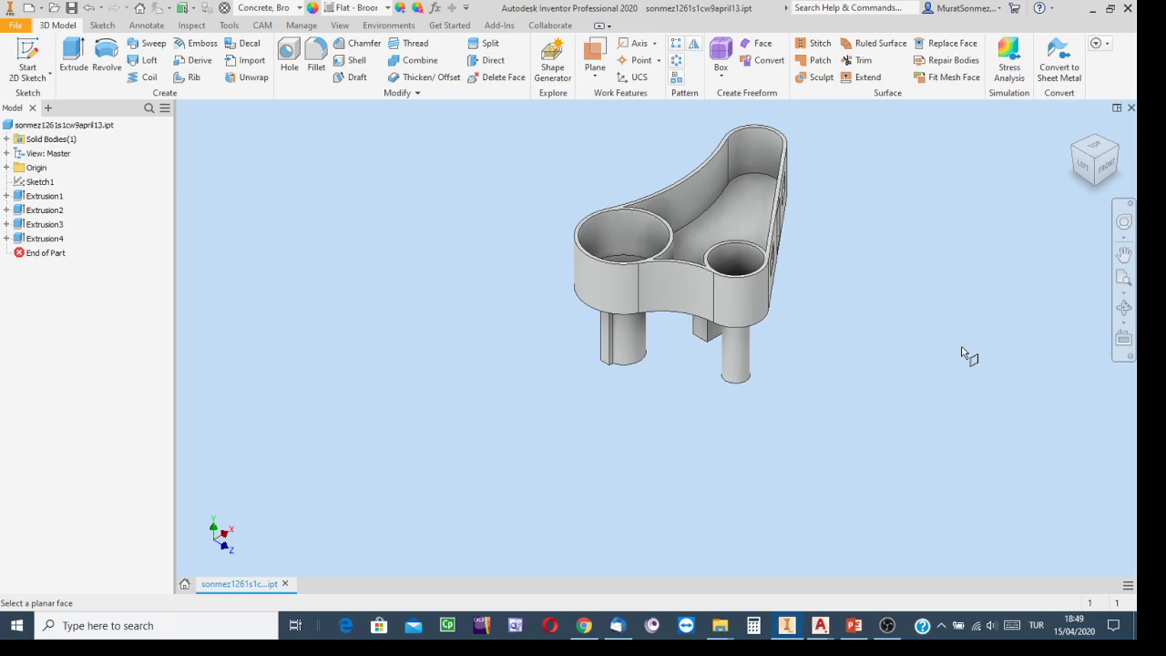
{"action": "left_click_drag", "start_coordinate": [1085, 161], "coordinate": [1075, 155]}
{"action": "left_click", "coordinate": [1075, 155]}
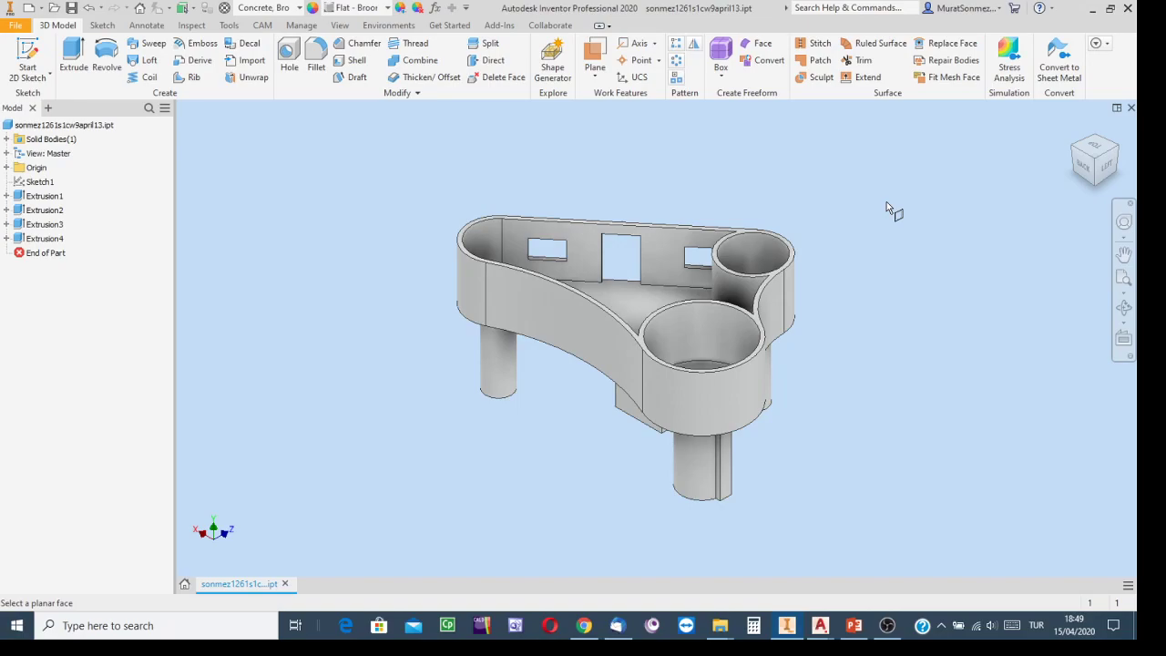
{"action": "key", "text": "Escape"}
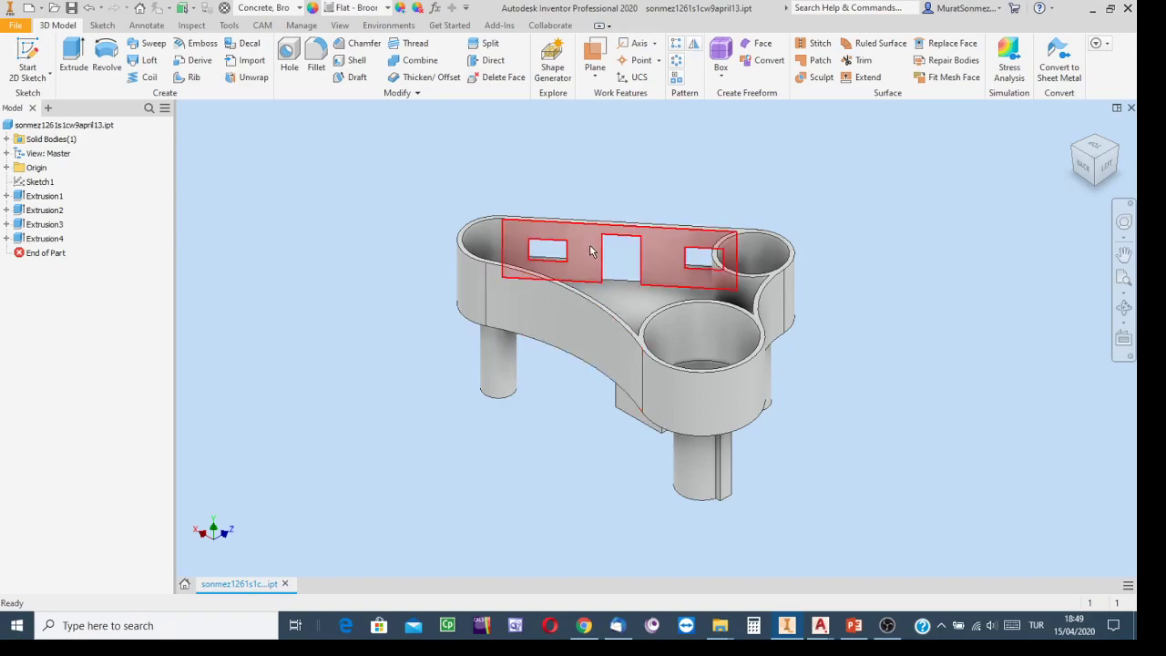
Step: Start a new sketch on the inner face of the straight front wall containing the window and door openings
{"action": "mouse_move", "coordinate": [590, 251]}
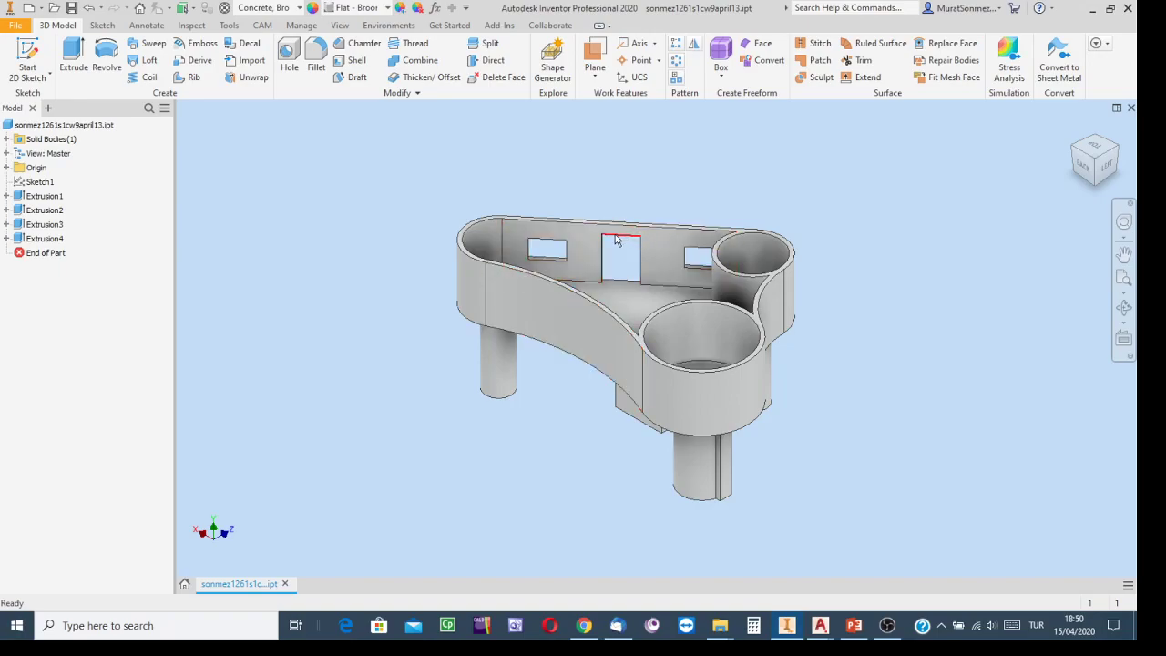
{"action": "left_click", "coordinate": [584, 246]}
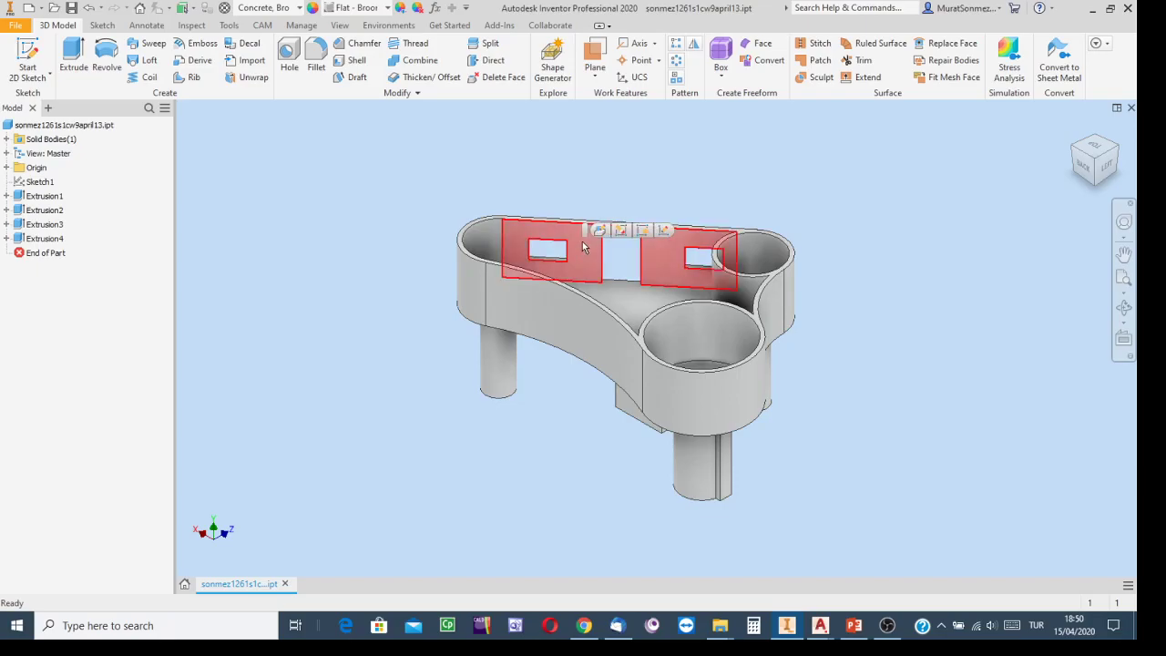
{"action": "right_click", "coordinate": [584, 246]}
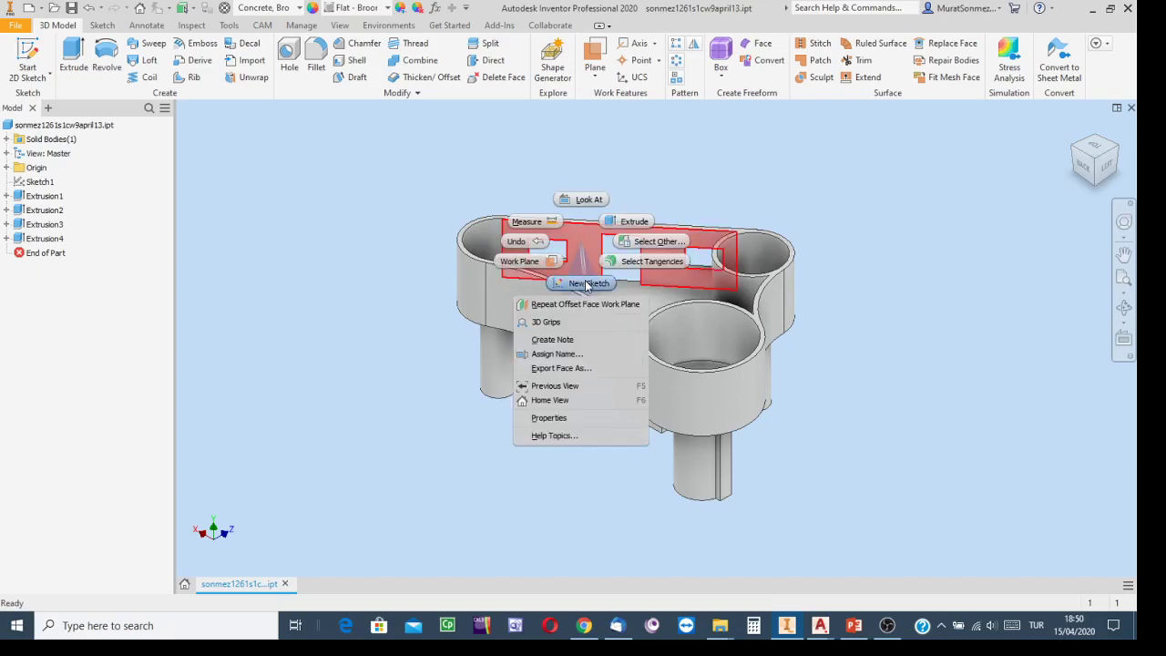
{"action": "left_click", "coordinate": [586, 286]}
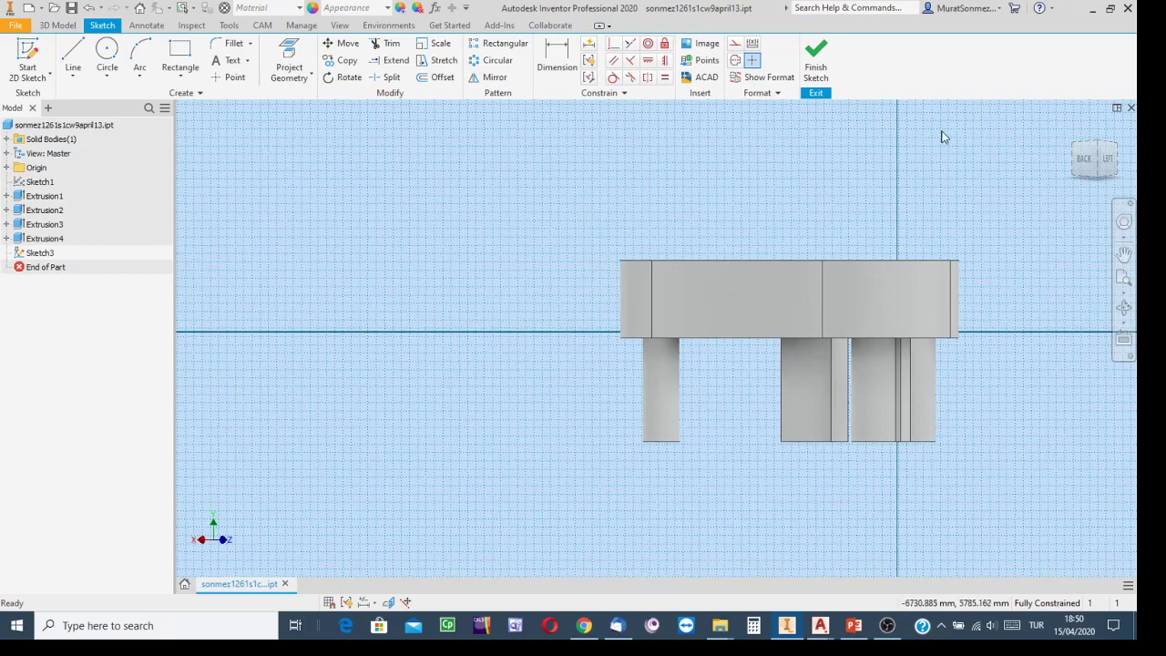
Step: Switch the model's visual style to Wireframe so the wall openings can be seen while sketching
{"action": "middle_click_drag", "start_coordinate": [1002, 228], "coordinate": [747, 182]}
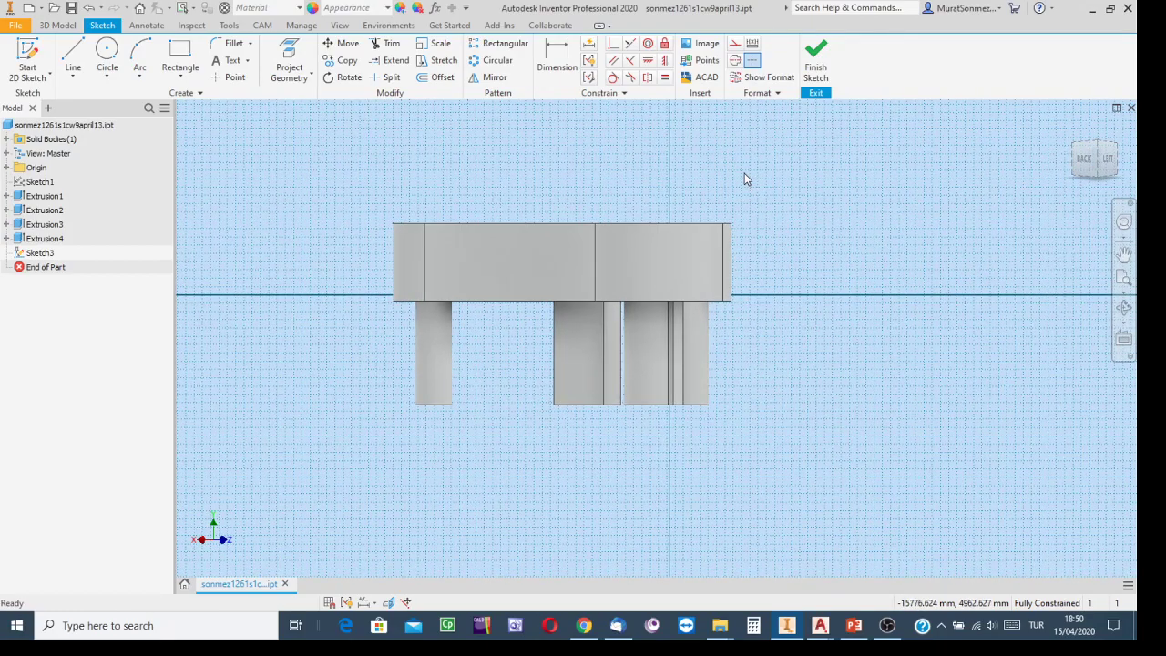
{"action": "left_click", "coordinate": [1099, 142]}
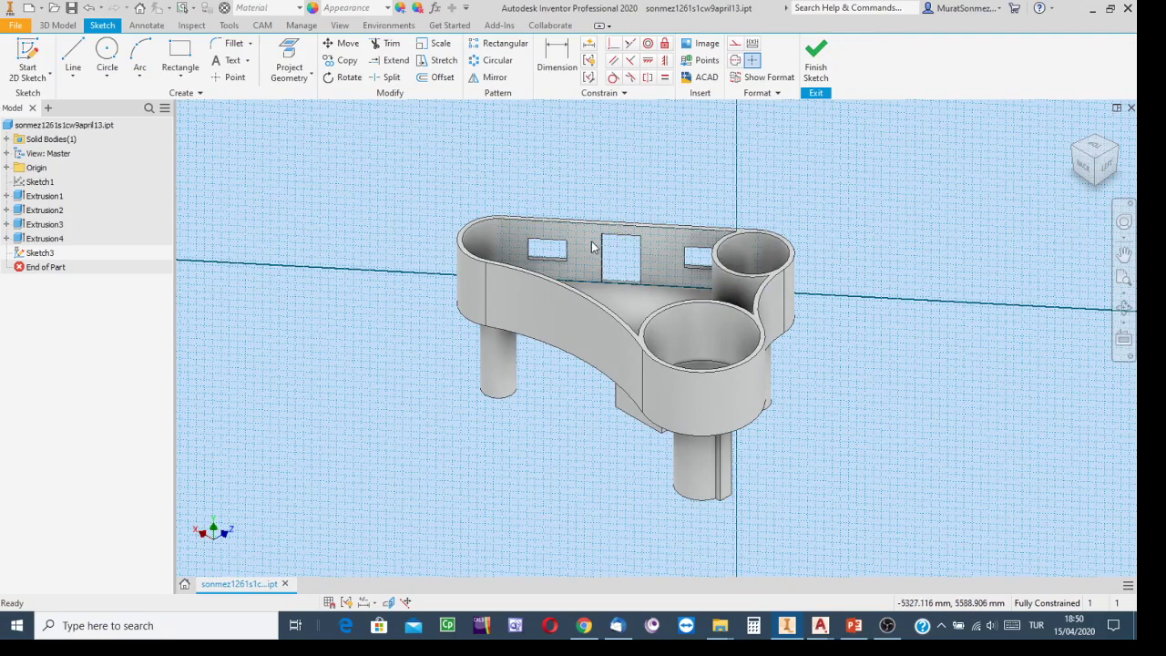
{"action": "left_click", "coordinate": [1096, 175]}
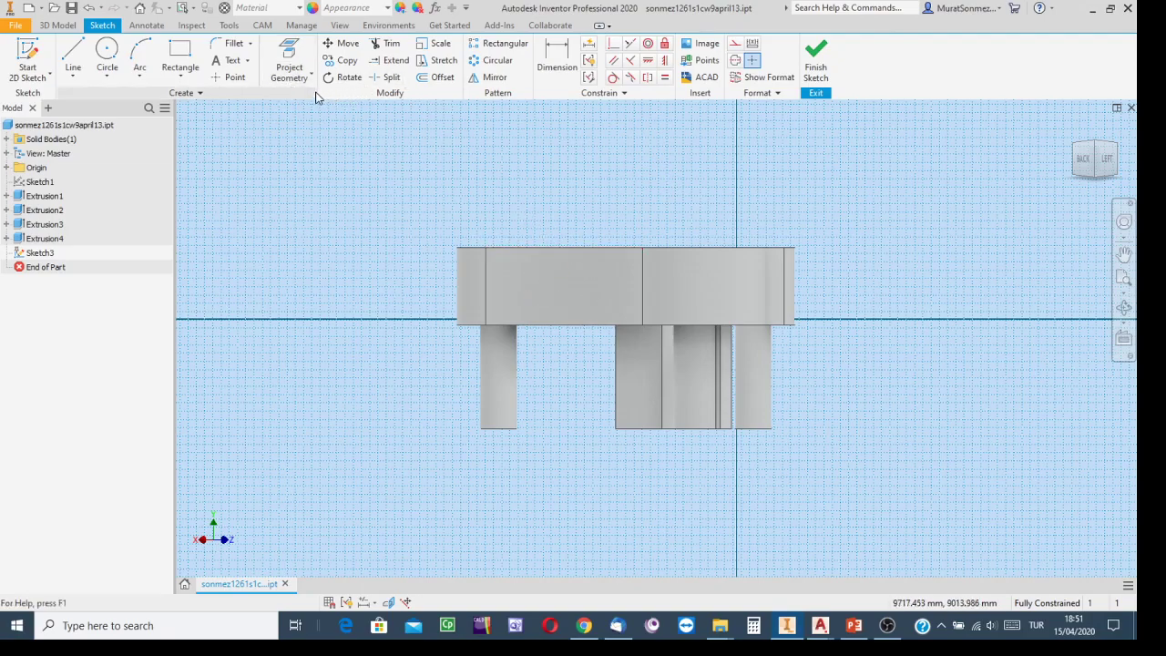
{"action": "left_click", "coordinate": [340, 26]}
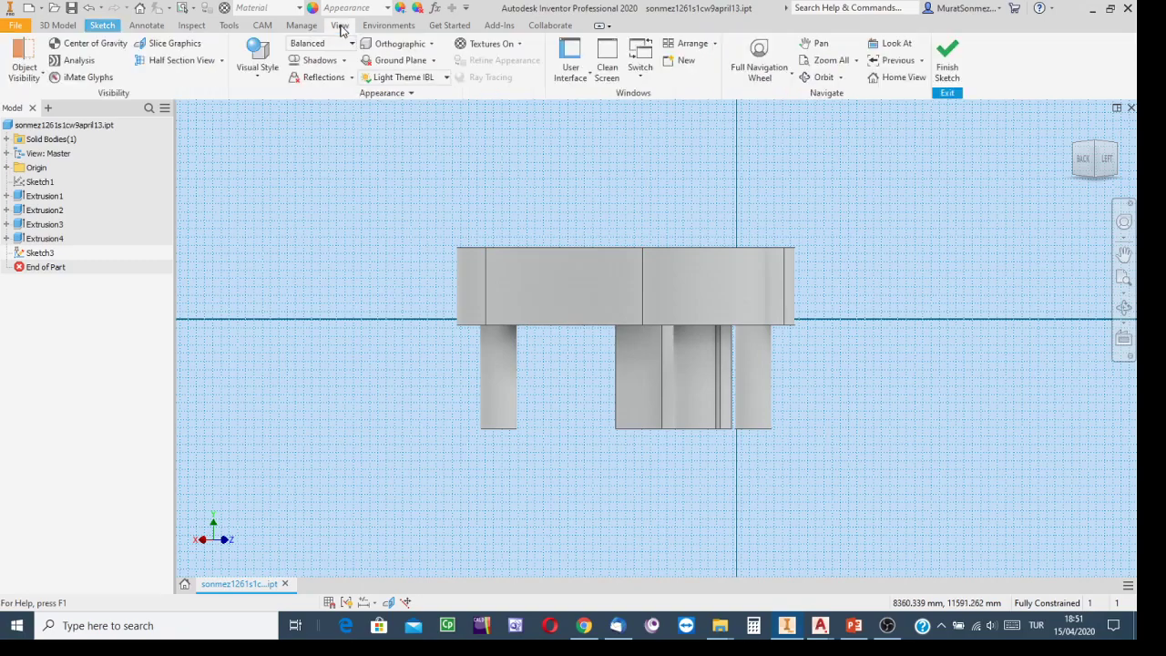
{"action": "left_click", "coordinate": [259, 78]}
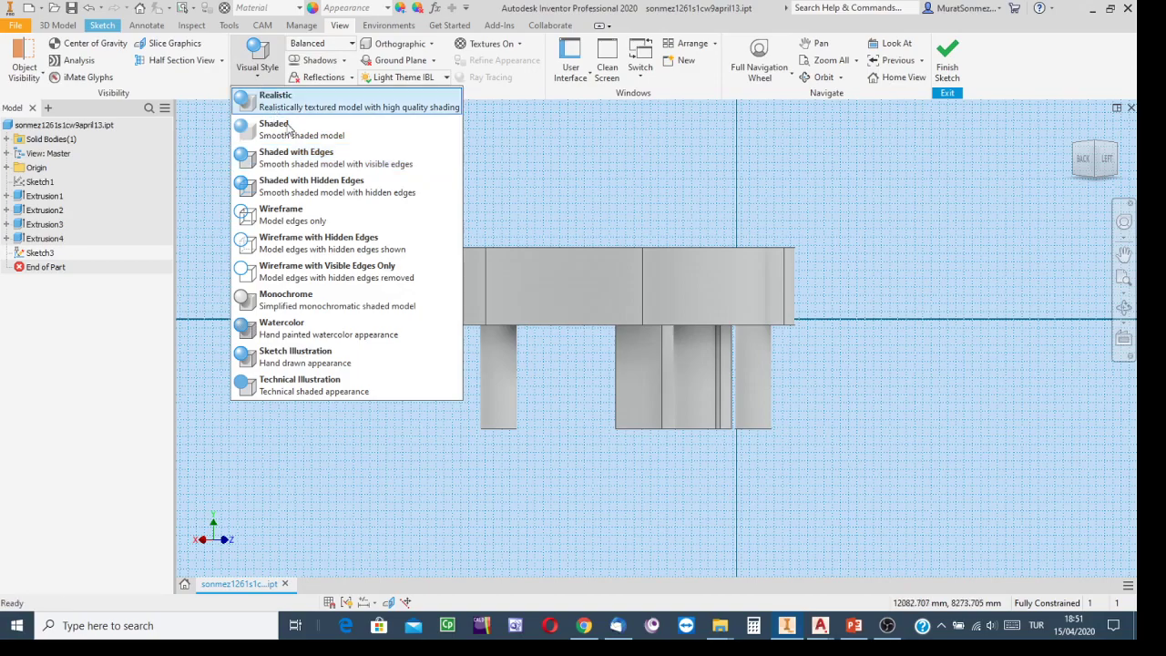
{"action": "left_click", "coordinate": [291, 219]}
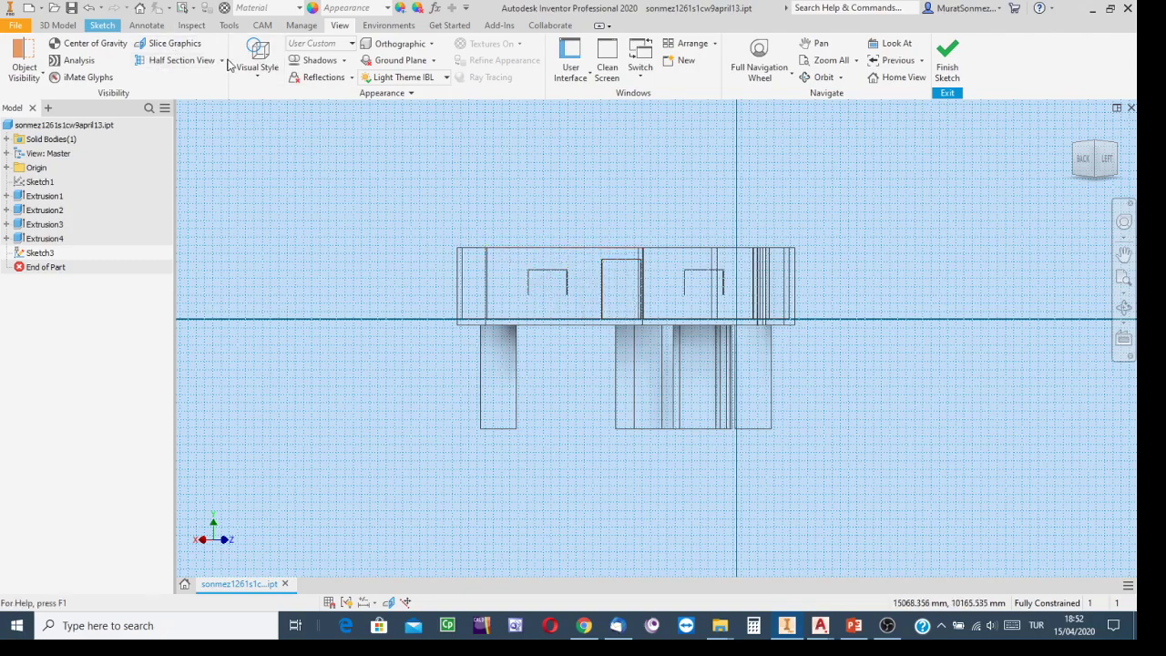
Step: Sketch a circle about 1130 mm in diameter on the straight wall, between the door opening and the neighbouring window near the long end
{"action": "left_click", "coordinate": [102, 25]}
{"action": "left_click", "coordinate": [107, 51]}
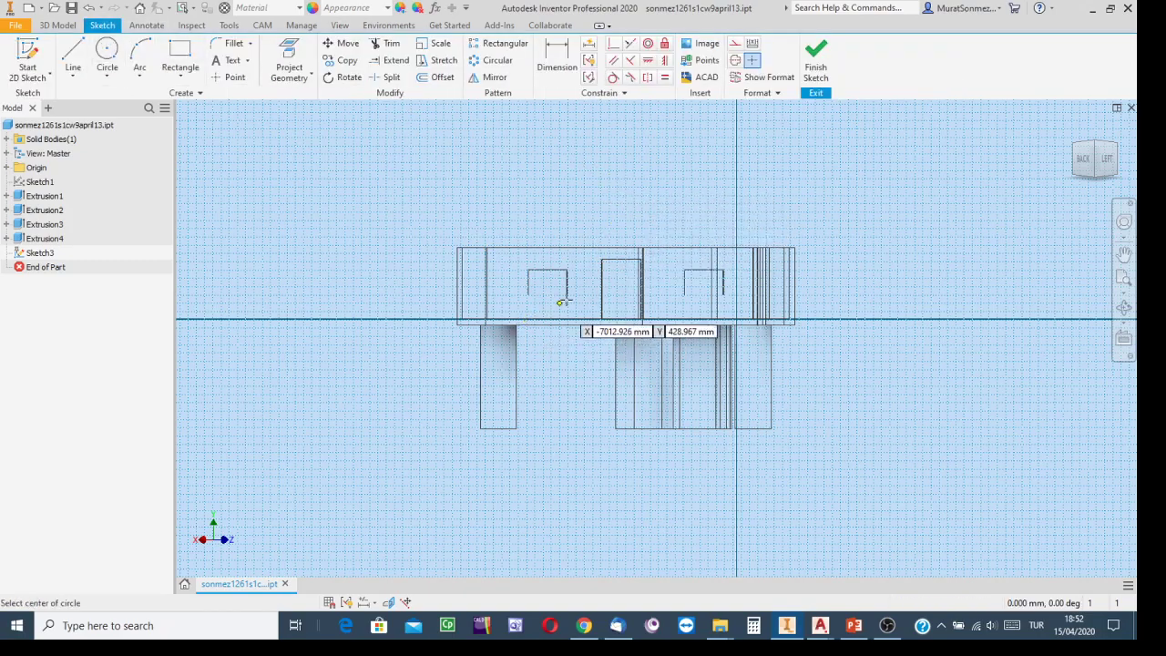
{"action": "left_click", "coordinate": [584, 276]}
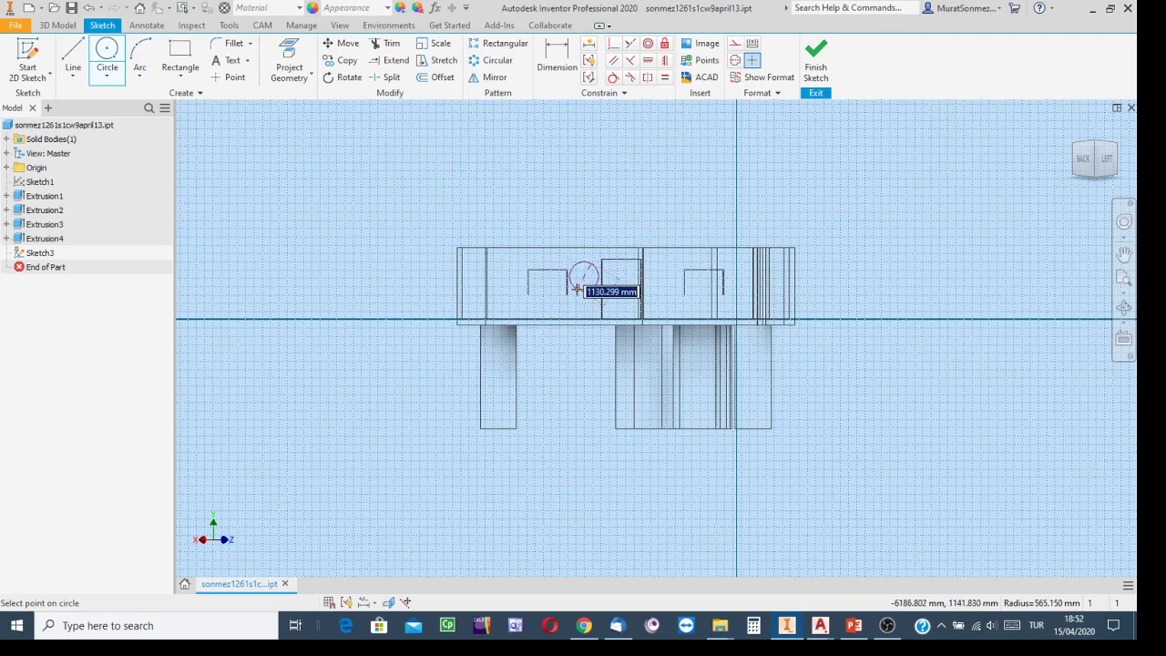
{"action": "left_click", "coordinate": [577, 289]}
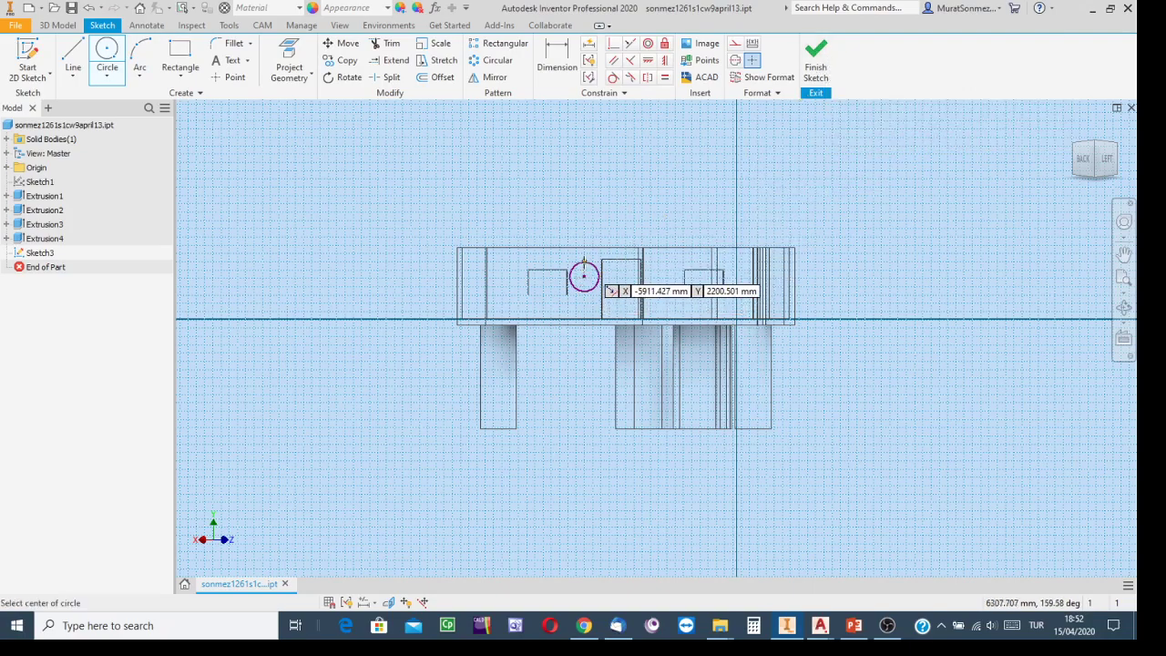
{"action": "left_click", "coordinate": [557, 58]}
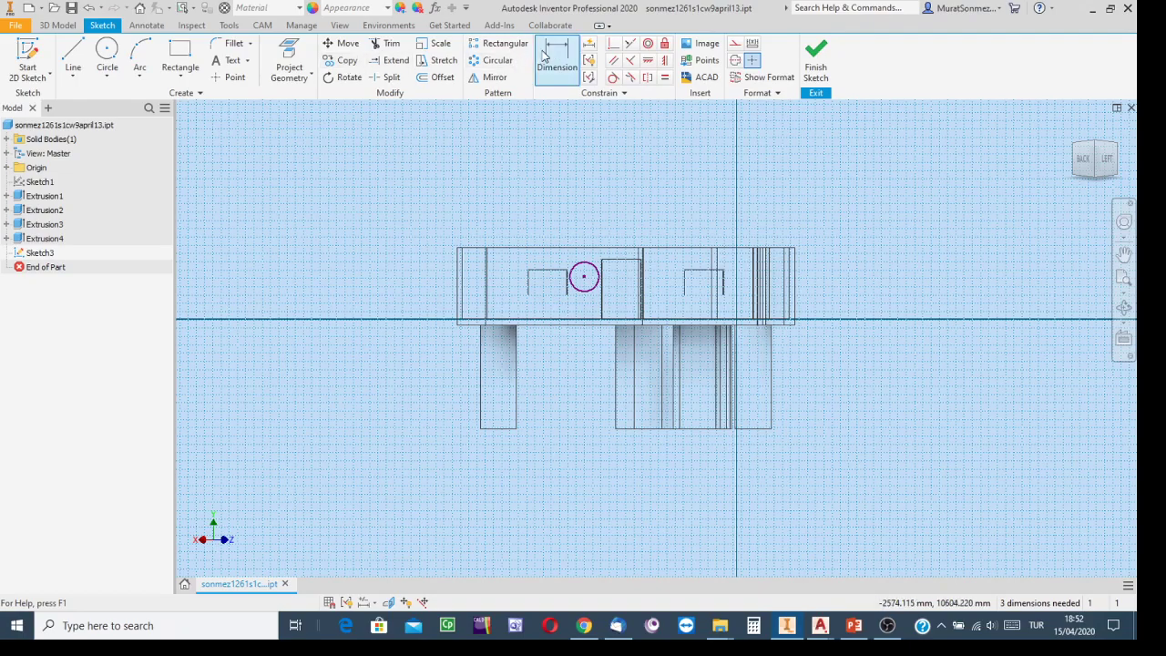
Step: Set the model's visual style to Shaded with Edges
{"action": "left_click", "coordinate": [344, 25]}
{"action": "left_click", "coordinate": [258, 82]}
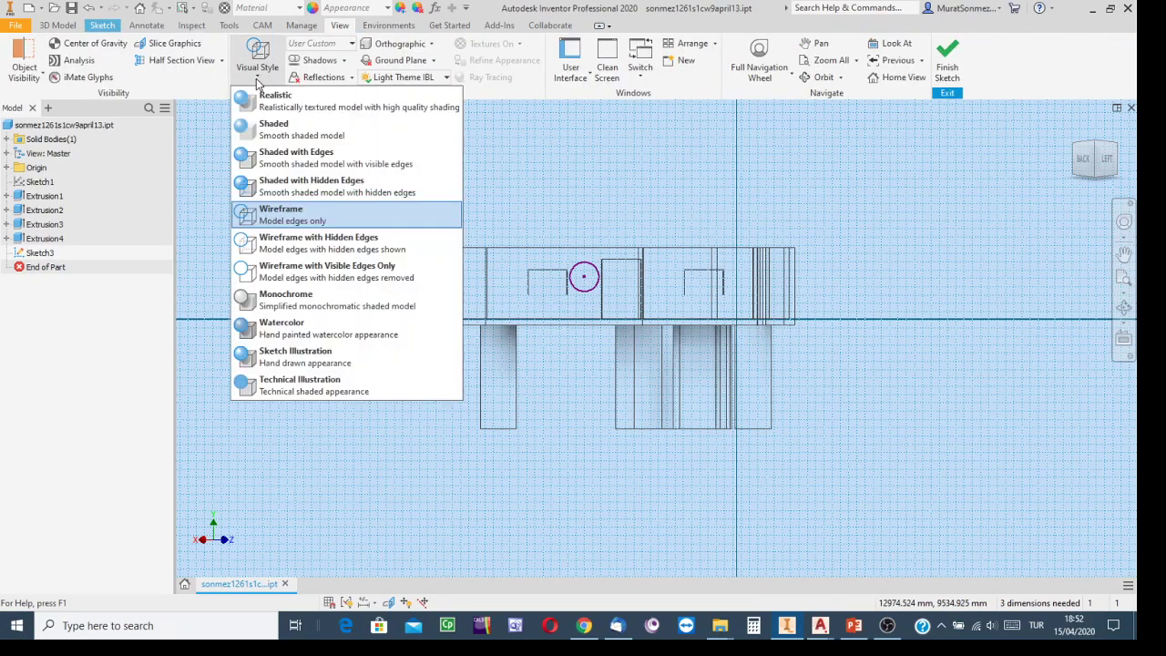
{"action": "left_click", "coordinate": [286, 156]}
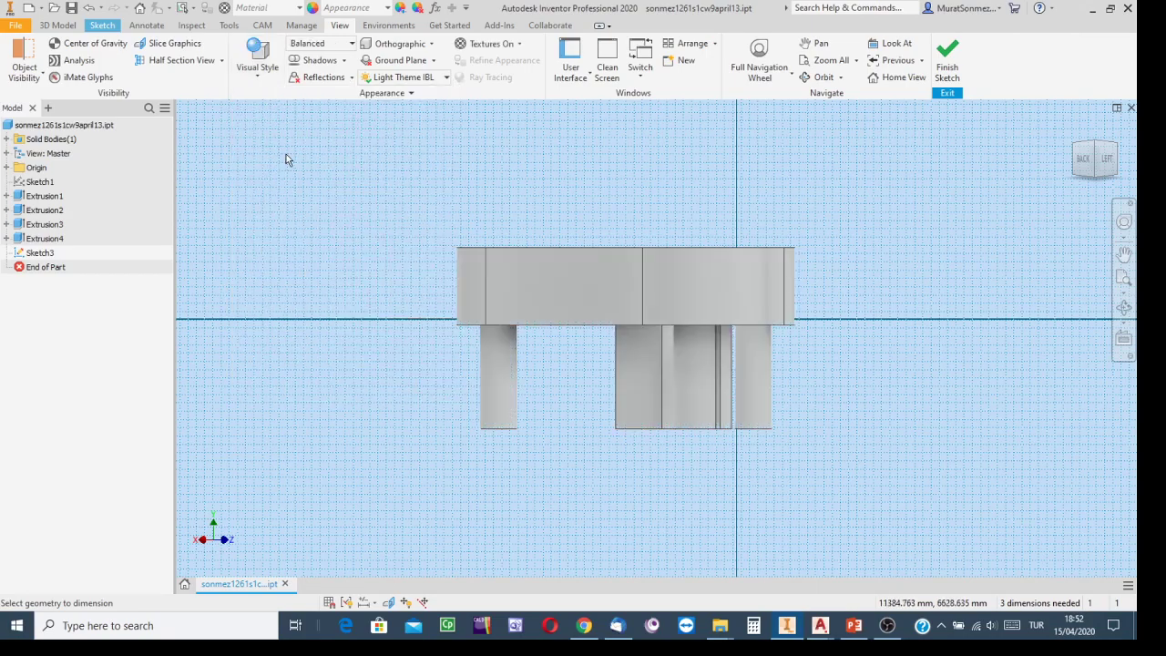
{"action": "left_click", "coordinate": [264, 78]}
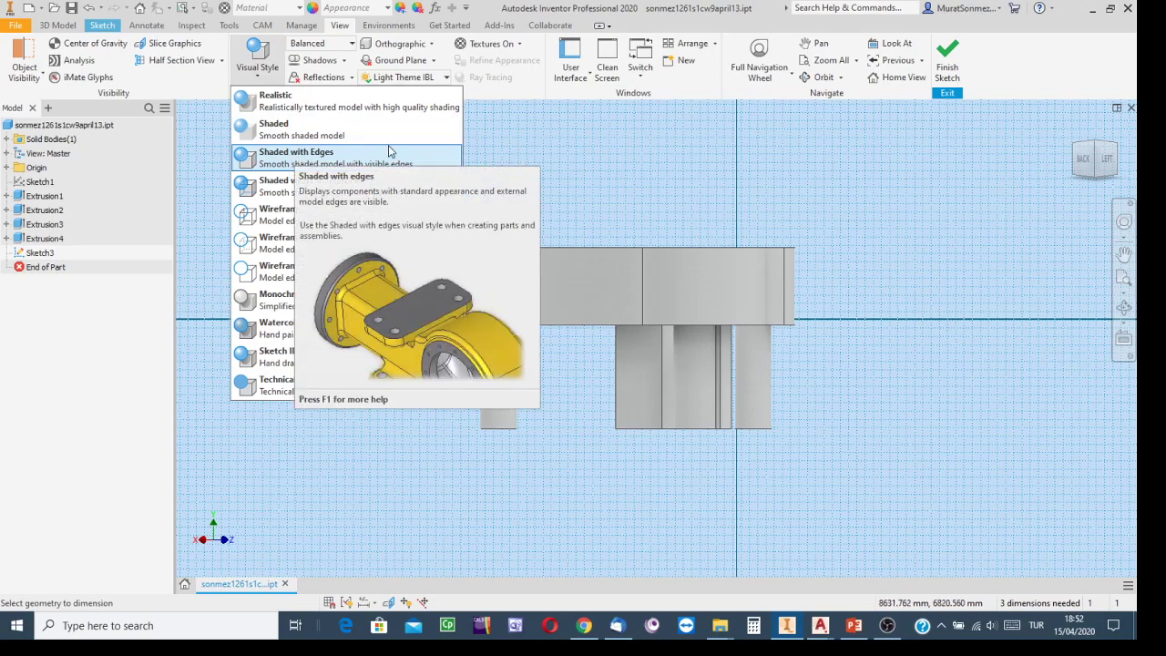
{"action": "left_click", "coordinate": [294, 160]}
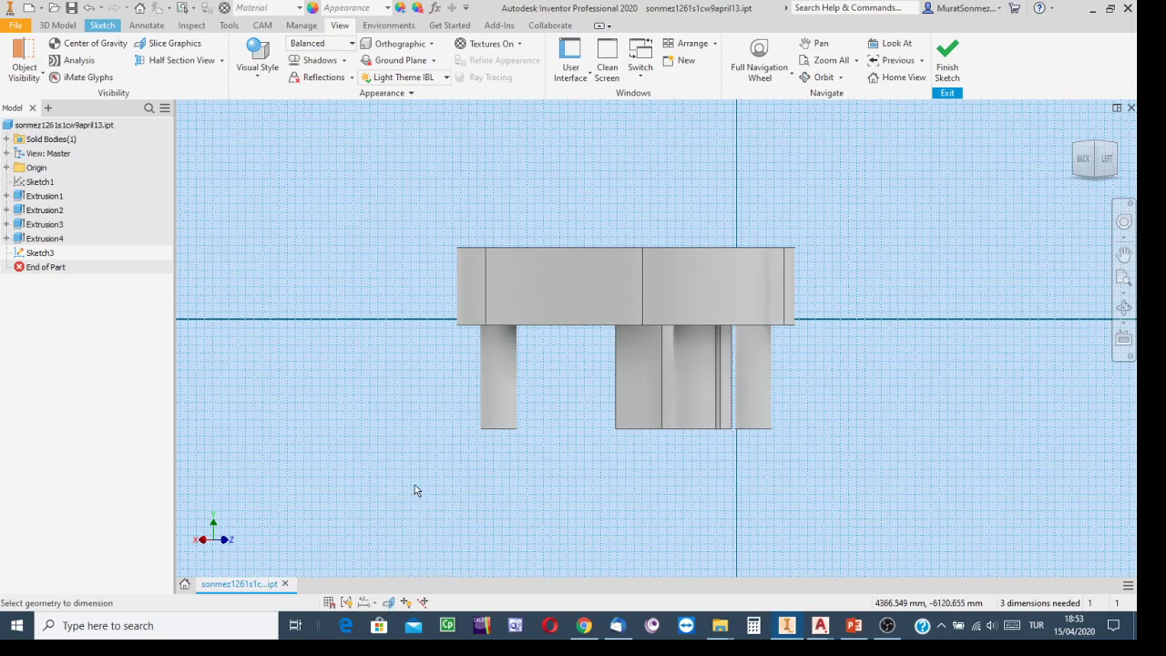
Step: Slice the model at the sketch plane, restore the full display, and examine the circle on the inner wall from an angled view
{"action": "left_click", "coordinate": [390, 606]}
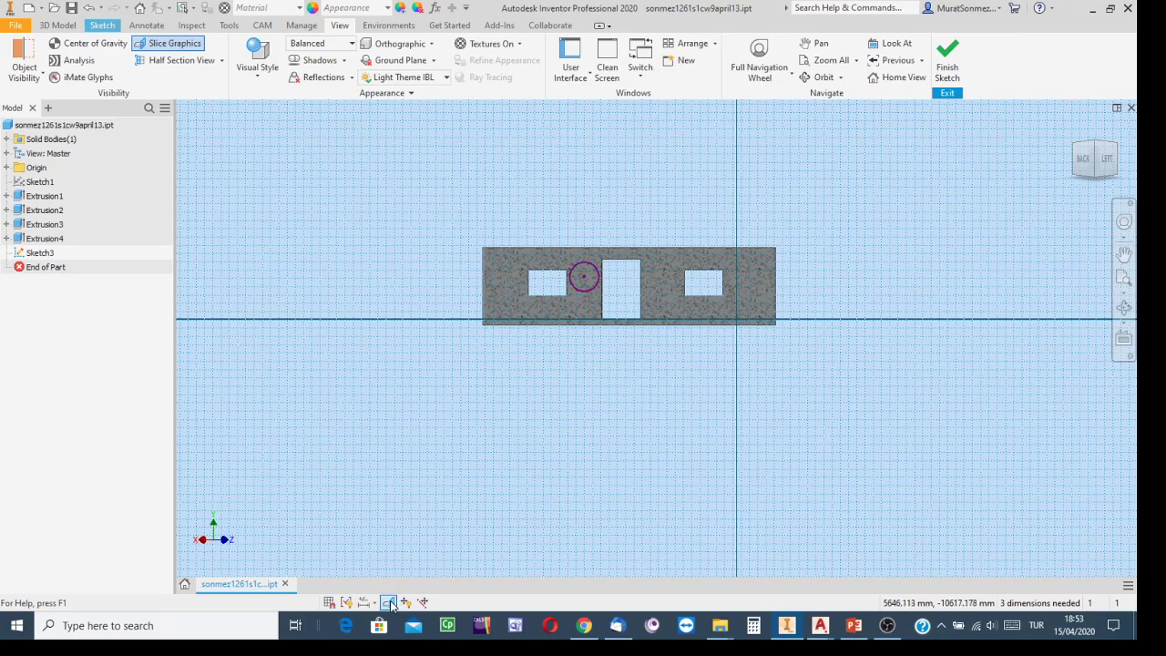
{"action": "left_click", "coordinate": [389, 602]}
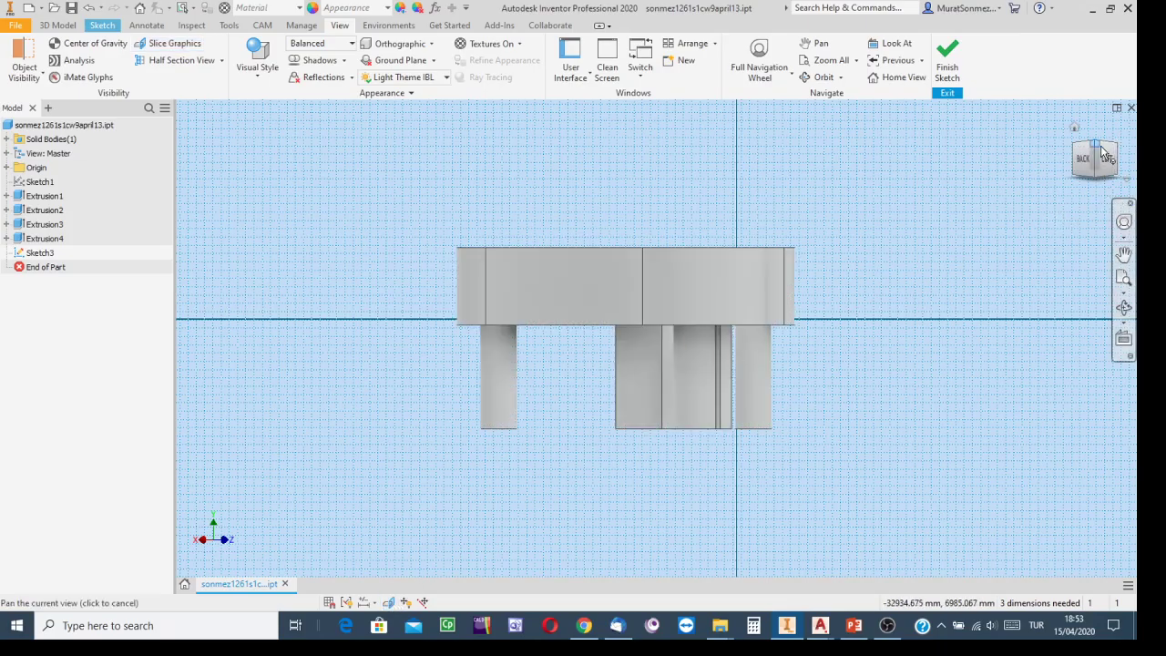
{"action": "left_click", "coordinate": [1120, 310]}
{"action": "left_click_drag", "start_coordinate": [888, 338], "coordinate": [583, 375]}
{"action": "key", "text": "F2"}
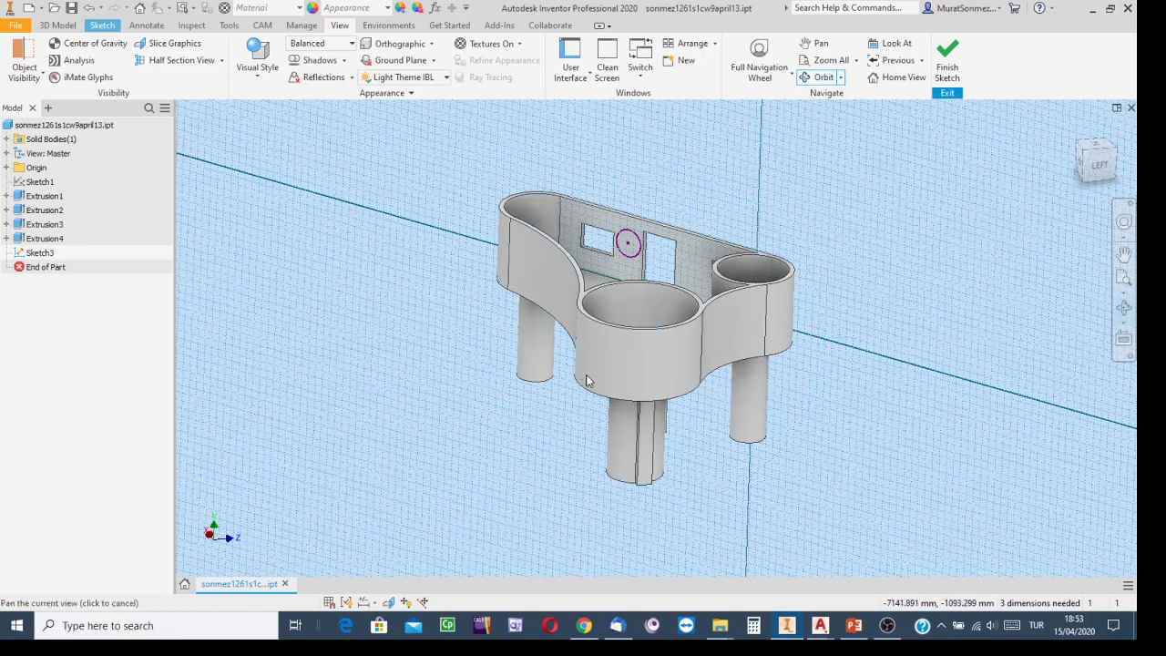
{"action": "key", "text": "Escape"}
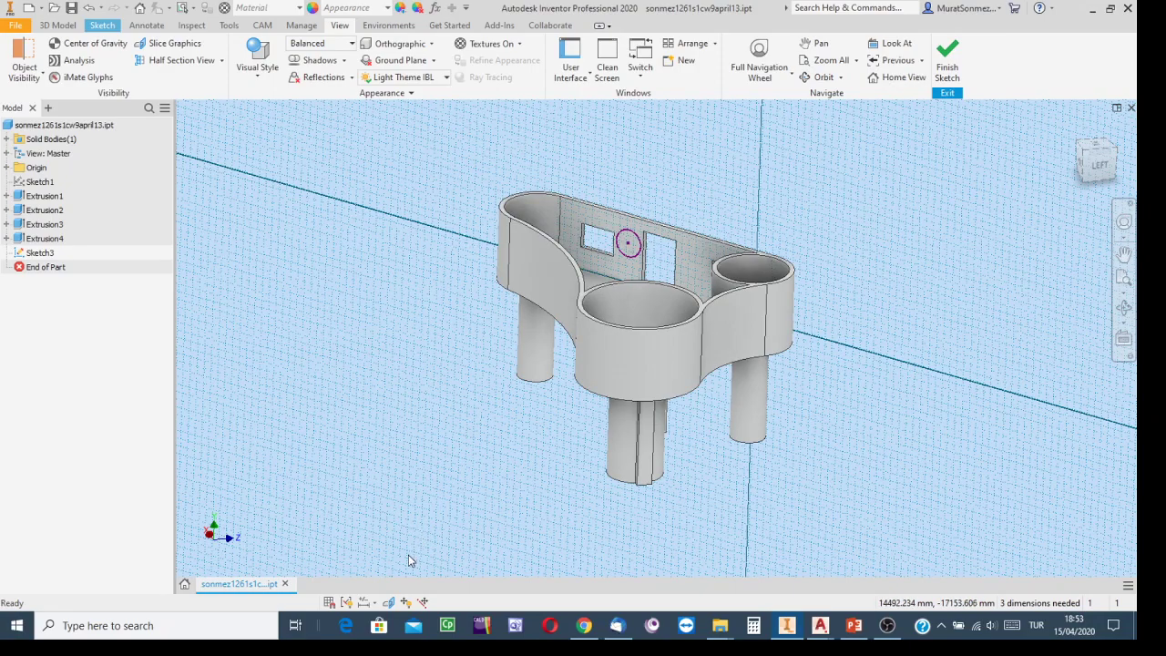
Step: Slice the graphics at the circle's sketch plane, inspect the sectioned wall, and finish the sketch
{"action": "left_click", "coordinate": [388, 604]}
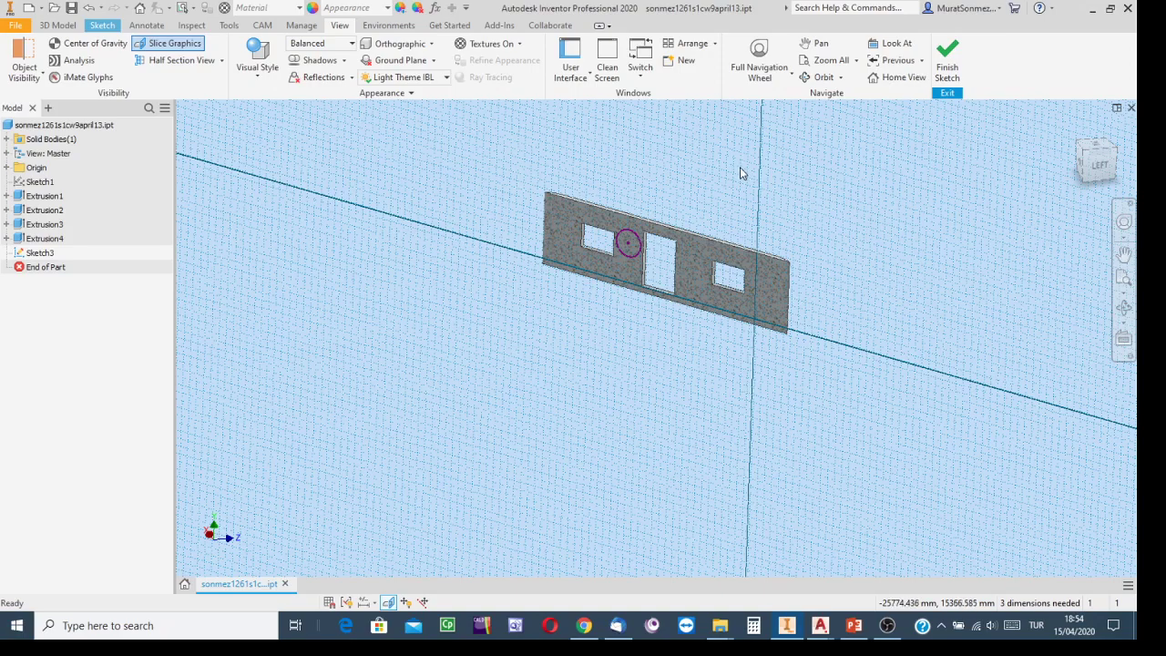
{"action": "left_click", "coordinate": [1123, 254]}
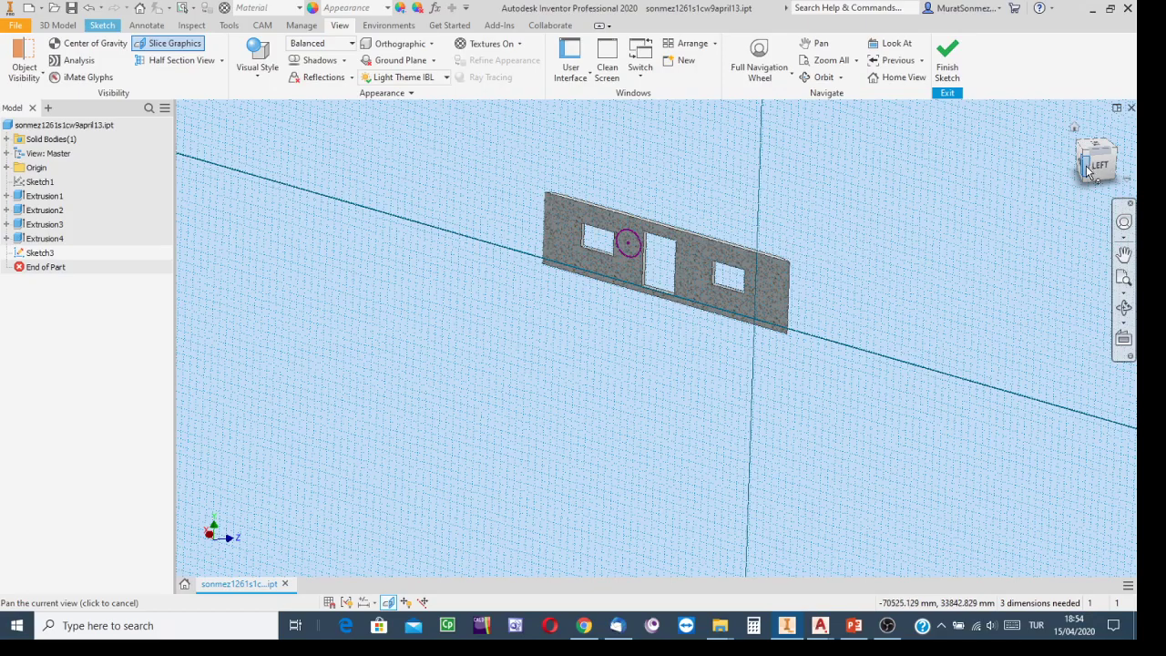
{"action": "scroll", "coordinate": [623, 251], "scroll_direction": "up", "scroll_amount": 5}
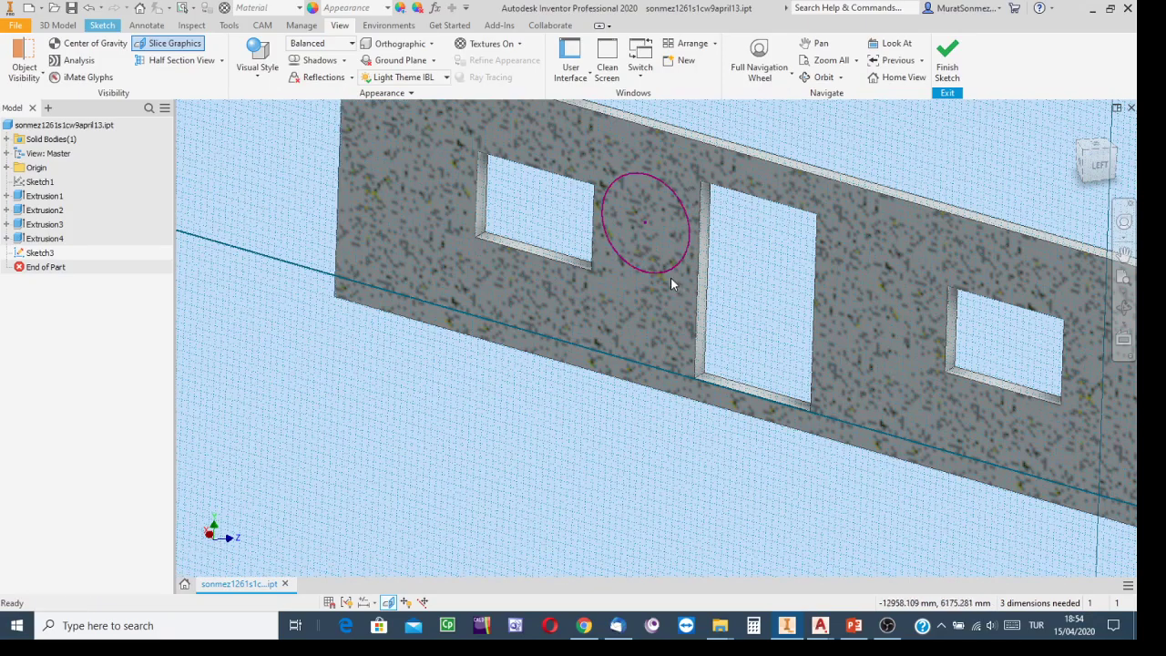
{"action": "scroll", "coordinate": [670, 278], "scroll_direction": "down", "scroll_amount": 5}
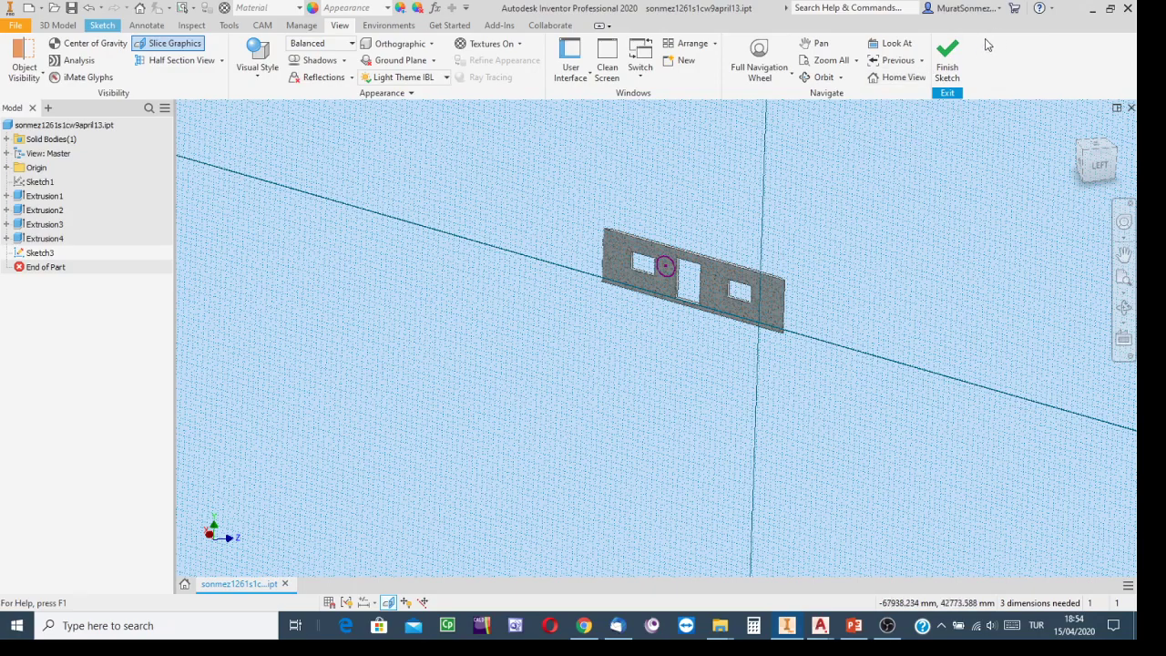
{"action": "left_click", "coordinate": [947, 56]}
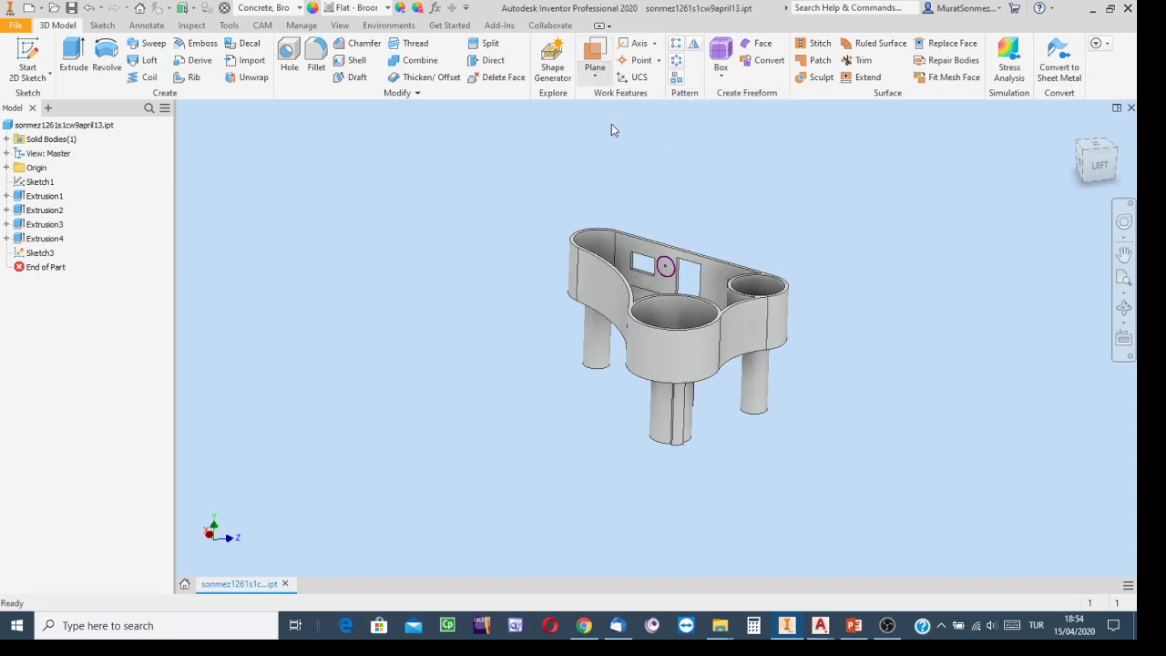
Step: Extrude the circle as a cut from the window wall's sketch plane up to the opposite curved wall face
{"action": "left_click", "coordinate": [667, 266]}
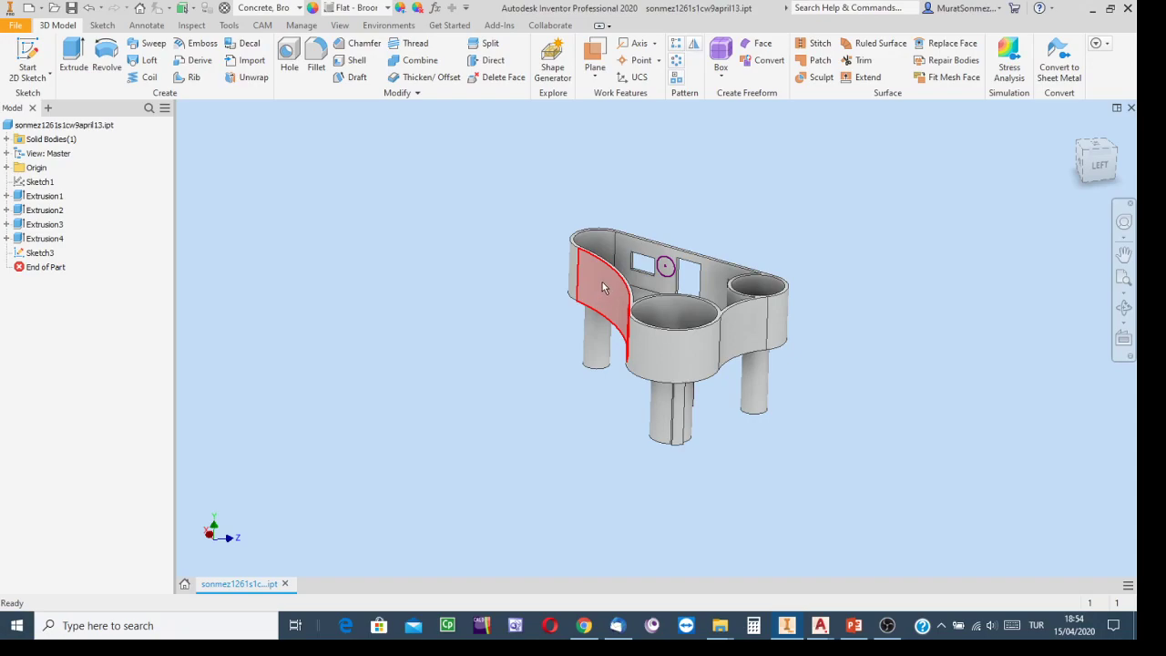
{"action": "left_click", "coordinate": [660, 271]}
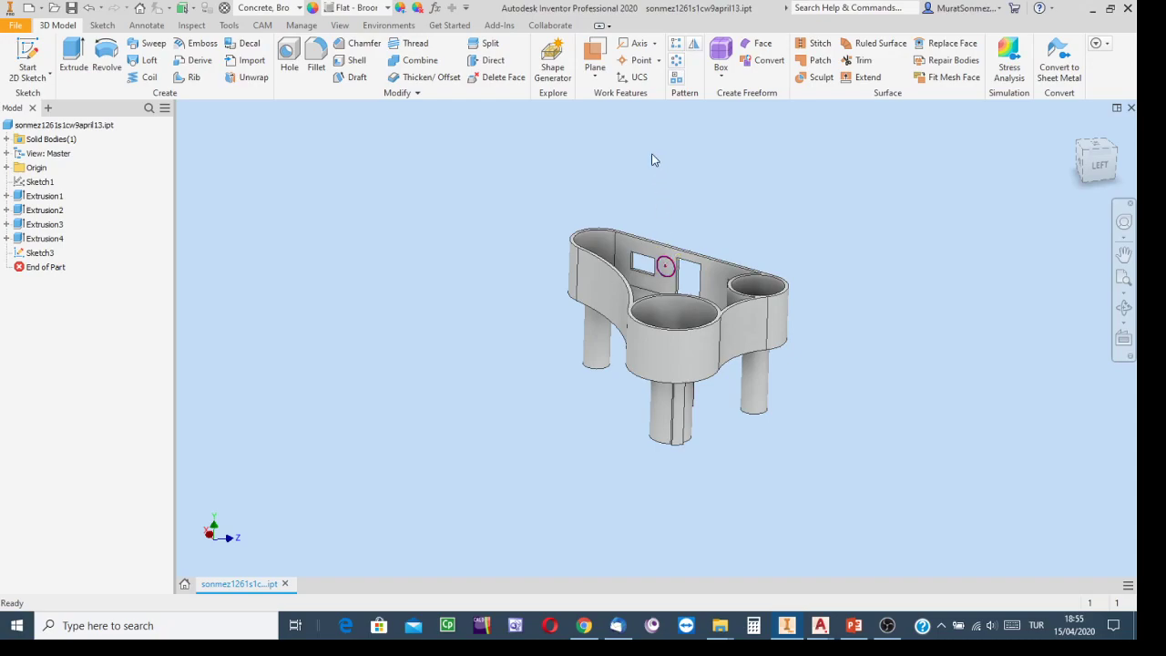
{"action": "left_click", "coordinate": [77, 53]}
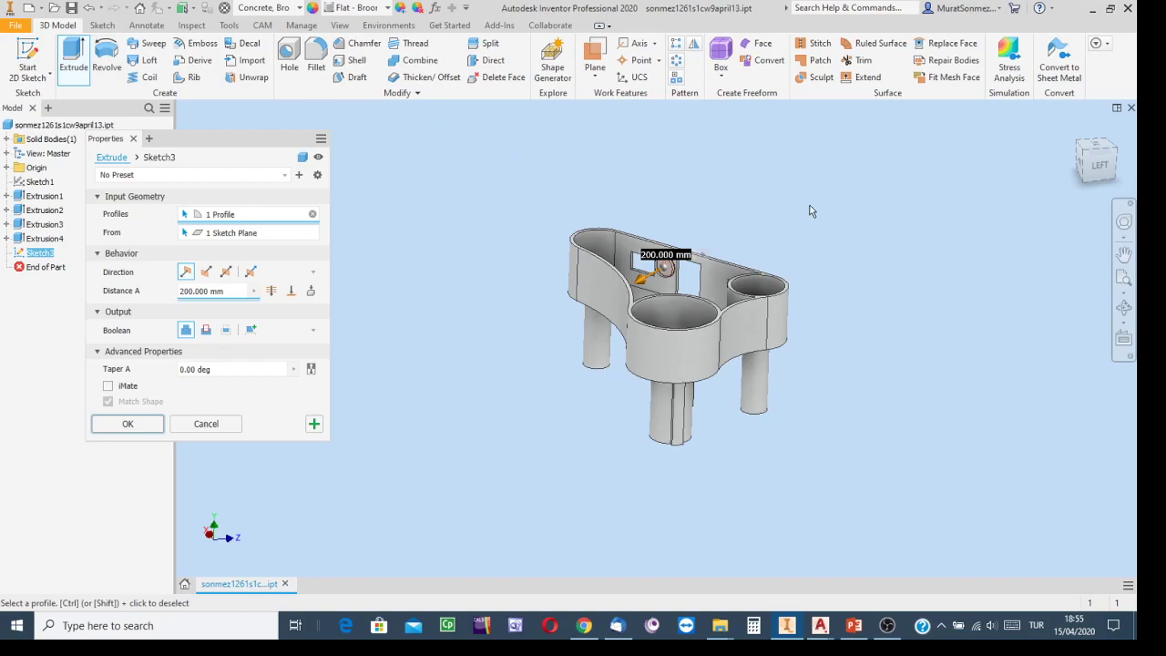
{"action": "scroll", "coordinate": [752, 228], "scroll_direction": "up", "scroll_amount": 3}
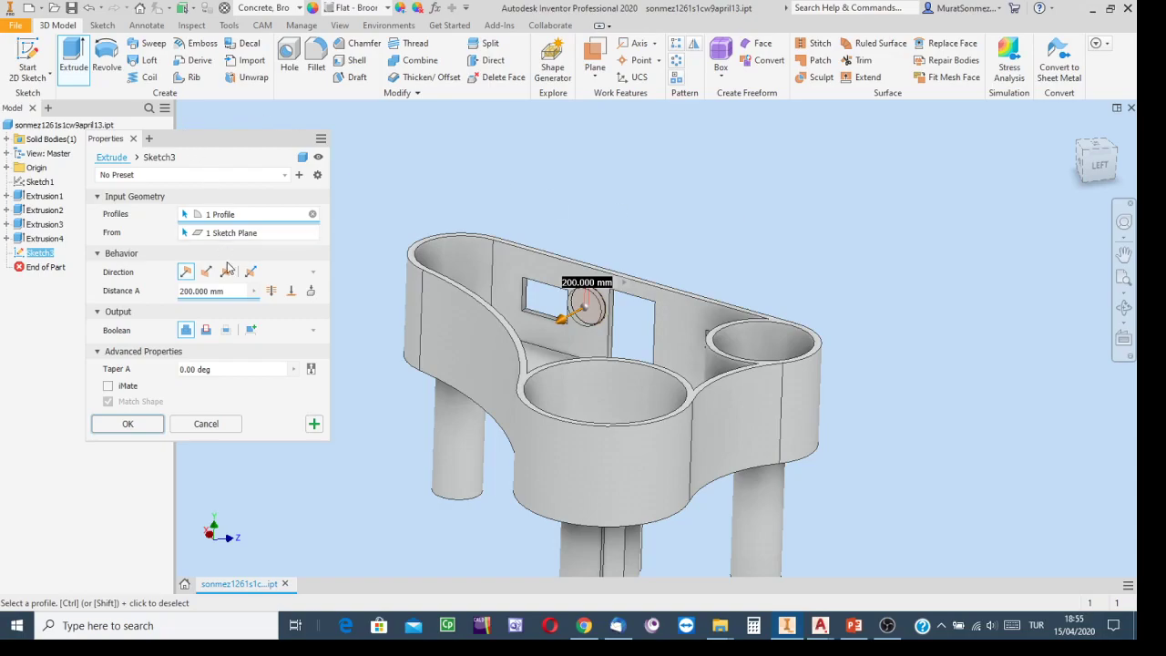
{"action": "left_click", "coordinate": [206, 329]}
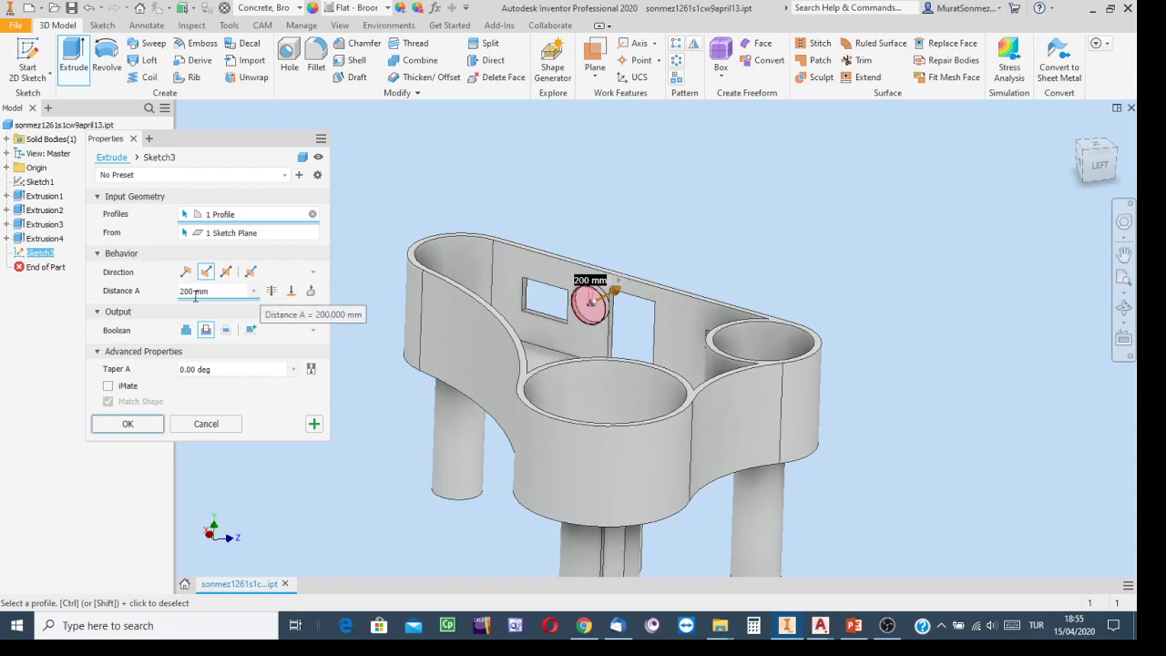
{"action": "left_click", "coordinate": [290, 293]}
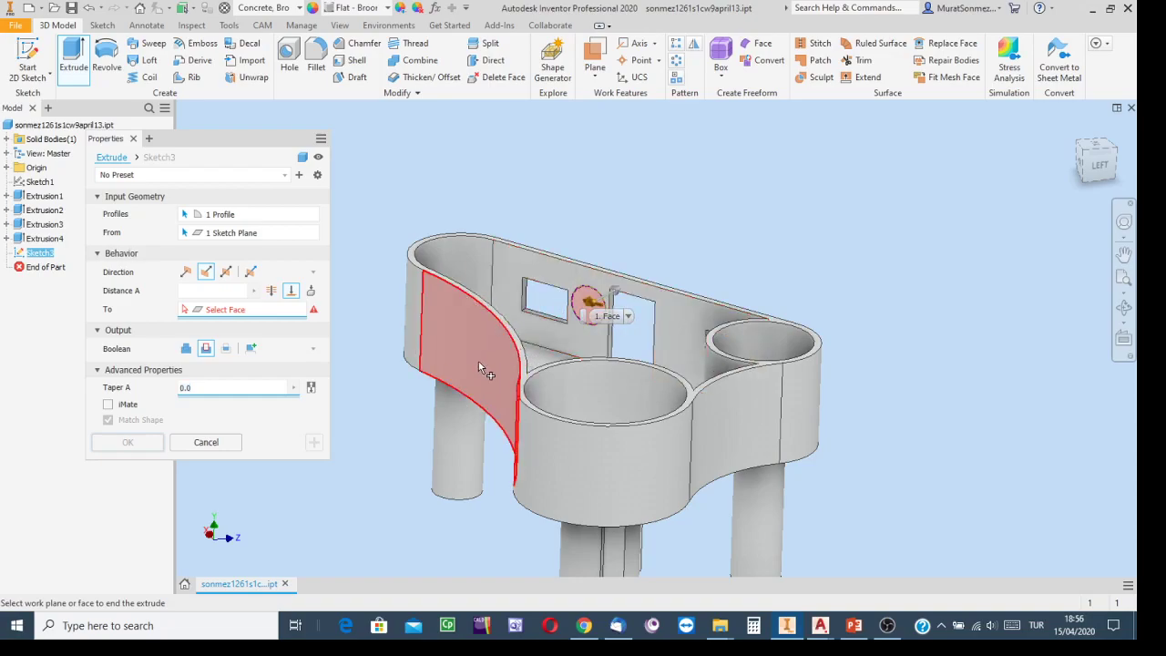
{"action": "left_click", "coordinate": [481, 368]}
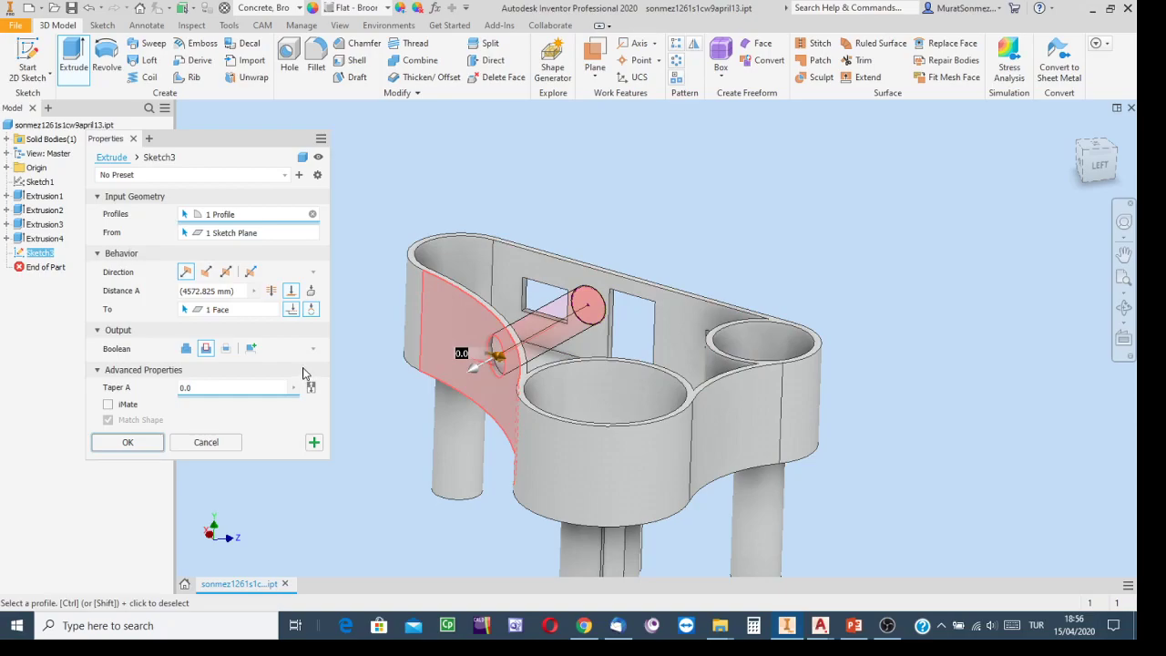
{"action": "left_click", "coordinate": [138, 444]}
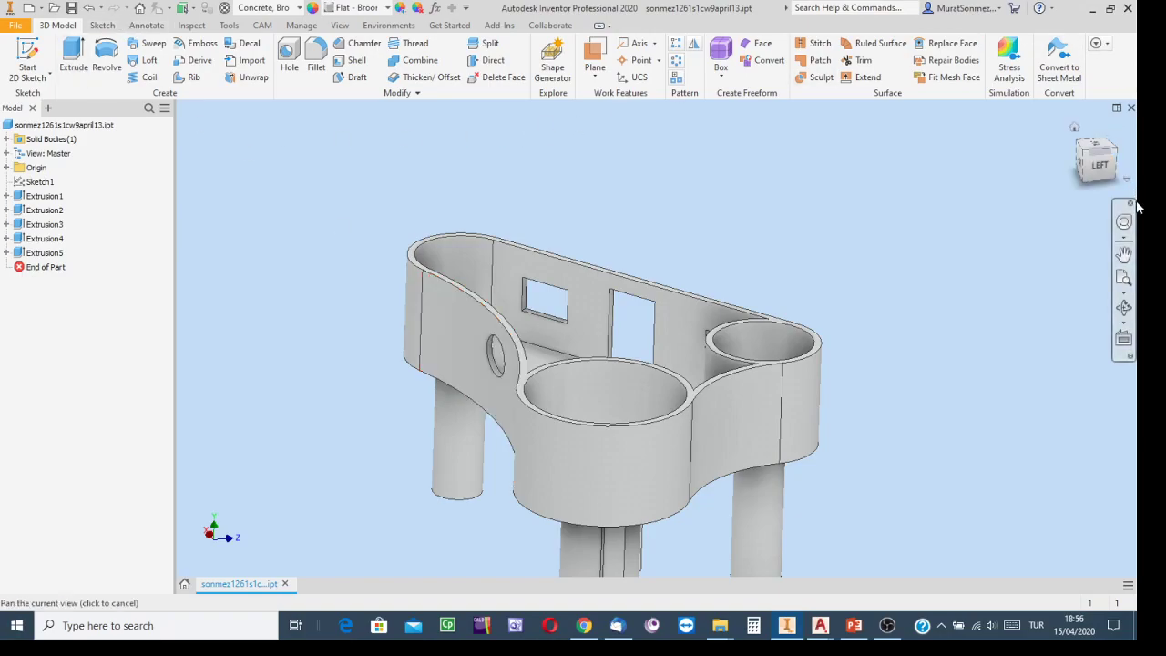
Step: Inspect the circular cut from behind the curved wall and undo the extrusion
{"action": "left_click", "coordinate": [1123, 308]}
{"action": "left_click_drag", "start_coordinate": [757, 318], "coordinate": [828, 354]}
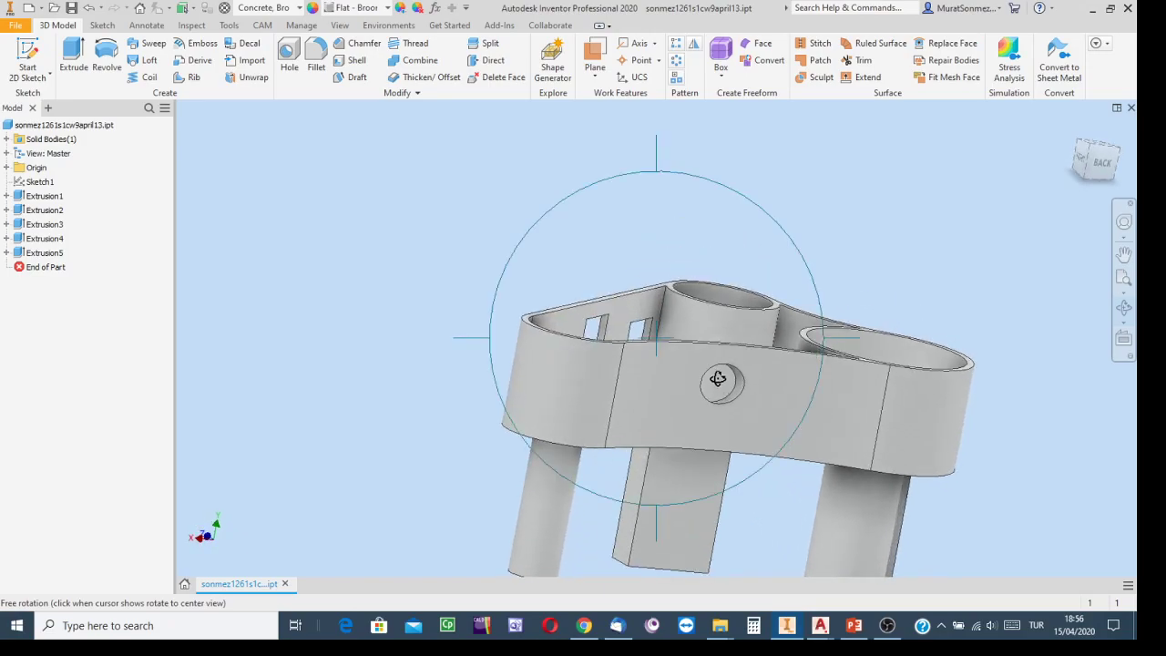
{"action": "key", "text": "Escape"}
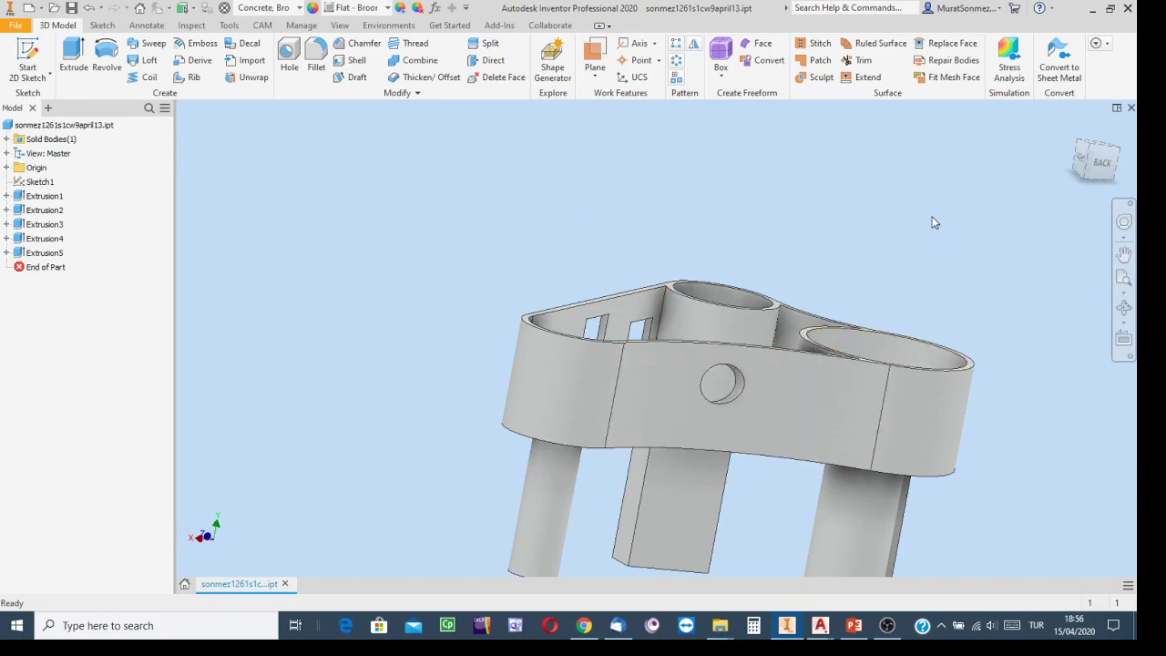
{"action": "left_click", "coordinate": [1121, 155]}
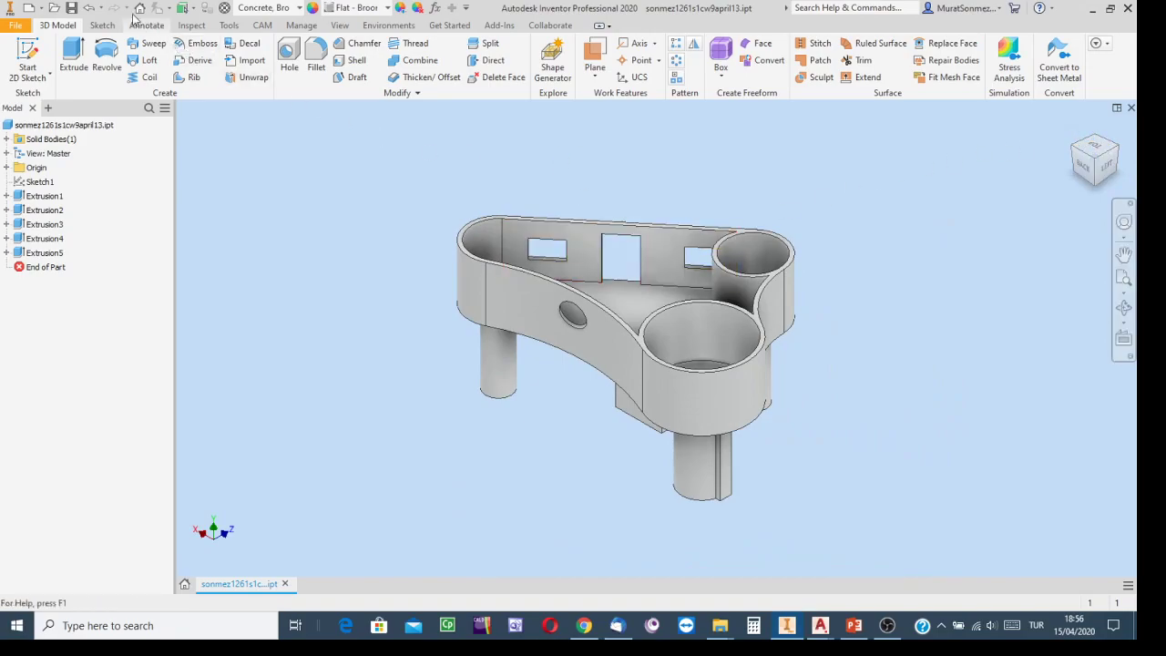
{"action": "left_click", "coordinate": [88, 8]}
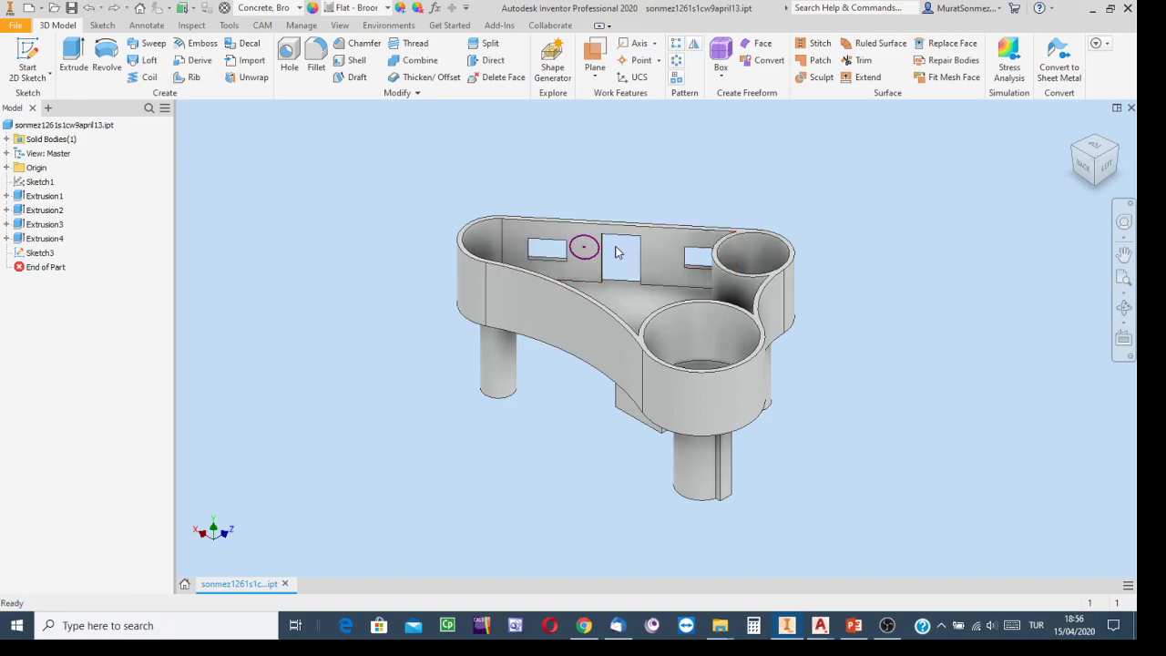
Step: Undo back past the circle sketch on the inner window wall so that the sketch is removed
{"action": "scroll", "coordinate": [611, 255], "scroll_direction": "up", "scroll_amount": 5}
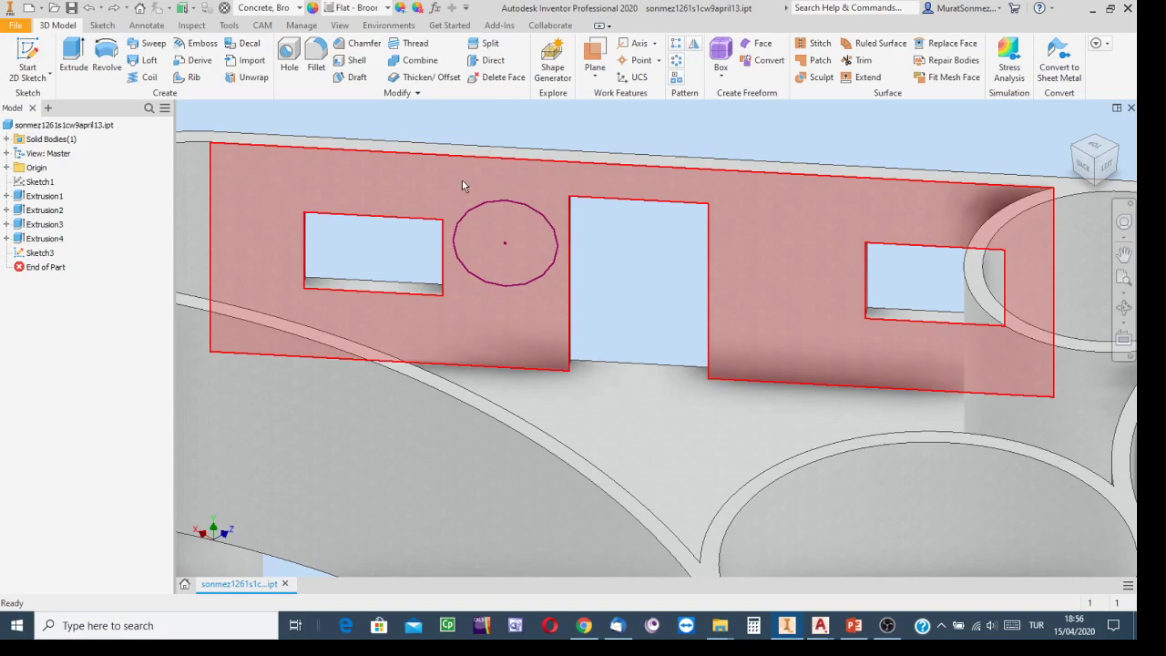
{"action": "mouse_move", "coordinate": [484, 202]}
{"action": "scroll", "coordinate": [434, 185], "scroll_direction": "down", "scroll_amount": 3}
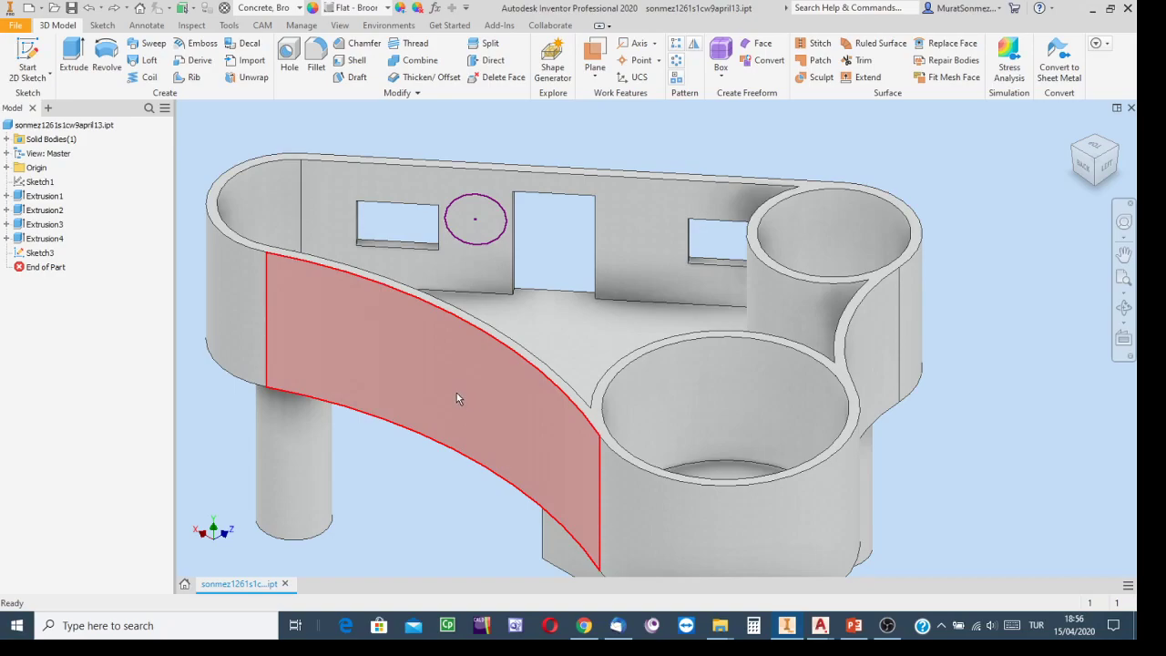
{"action": "mouse_move", "coordinate": [455, 393]}
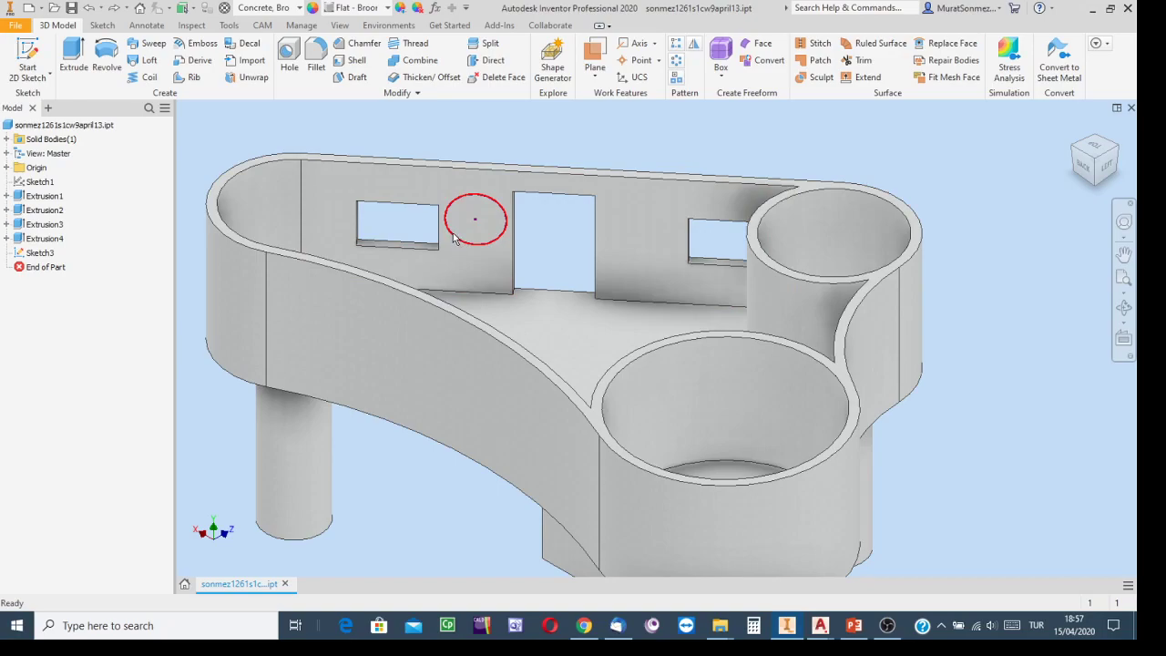
{"action": "mouse_move", "coordinate": [476, 261]}
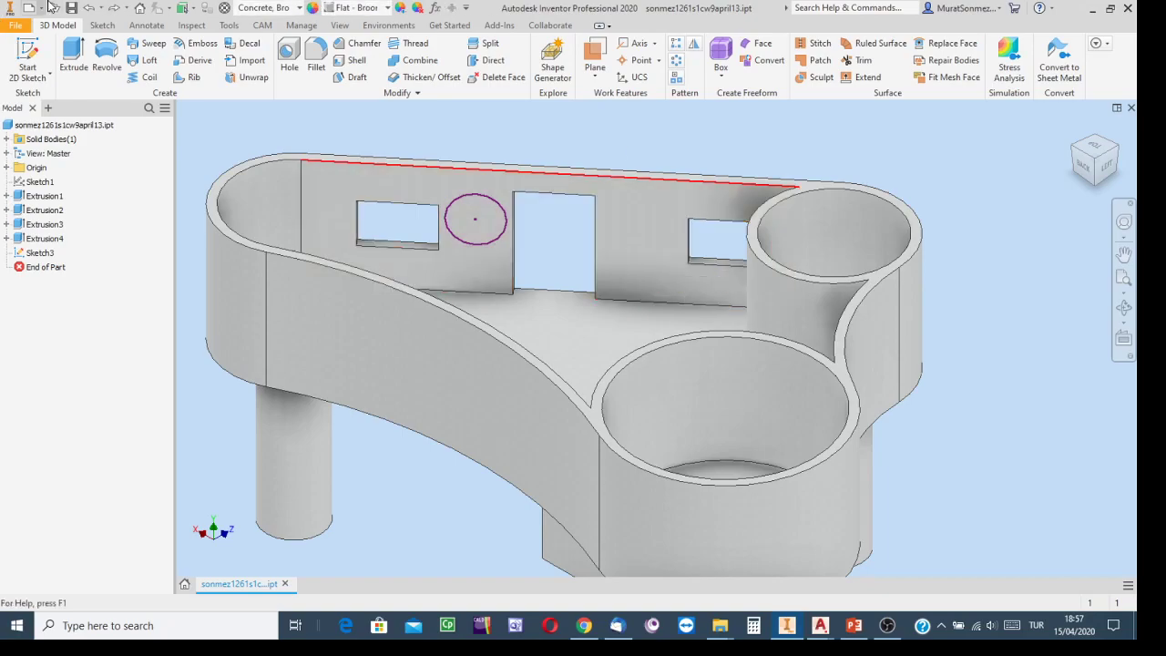
{"action": "left_click", "coordinate": [91, 9]}
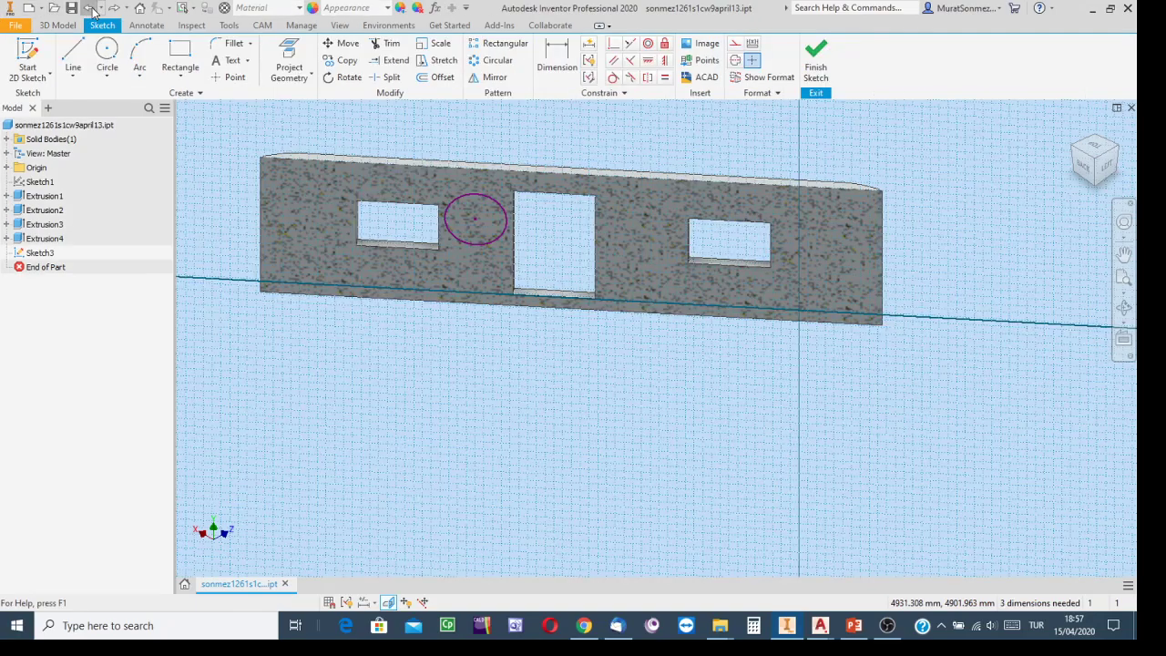
{"action": "left_click", "coordinate": [91, 8]}
{"action": "left_click", "coordinate": [91, 8]}
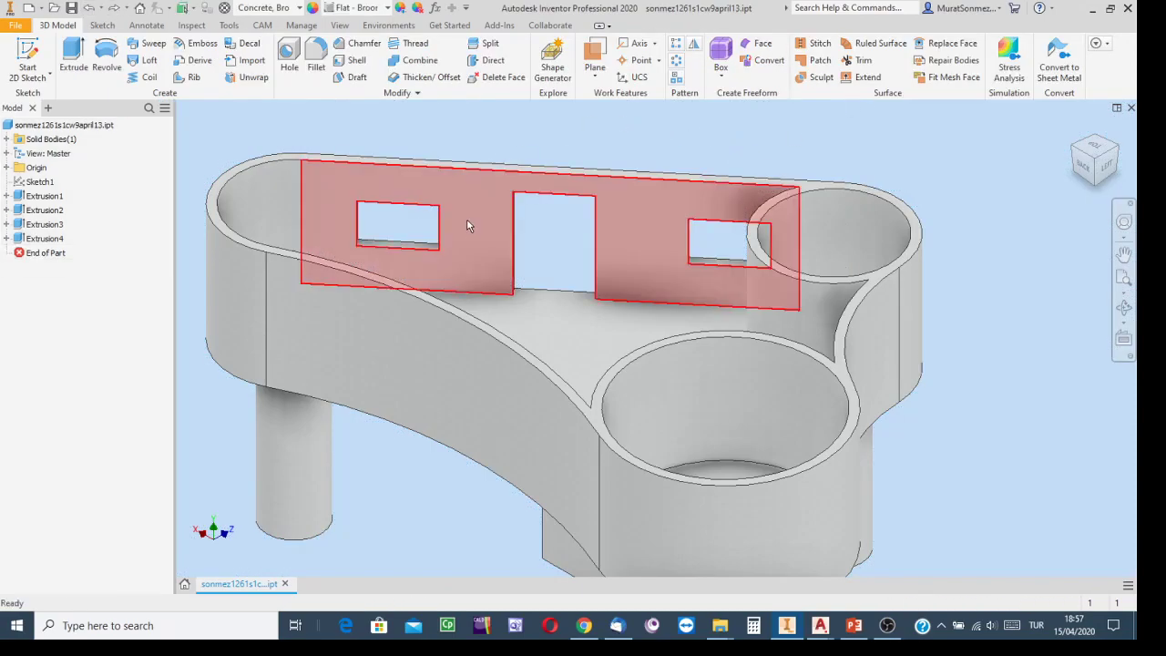
Step: Create a work plane offset about 13457.5 mm from the inner window wall face, out beyond the opposite curved wall
{"action": "scroll", "coordinate": [475, 225], "scroll_direction": "down", "scroll_amount": 3}
{"action": "left_click", "coordinate": [597, 80]}
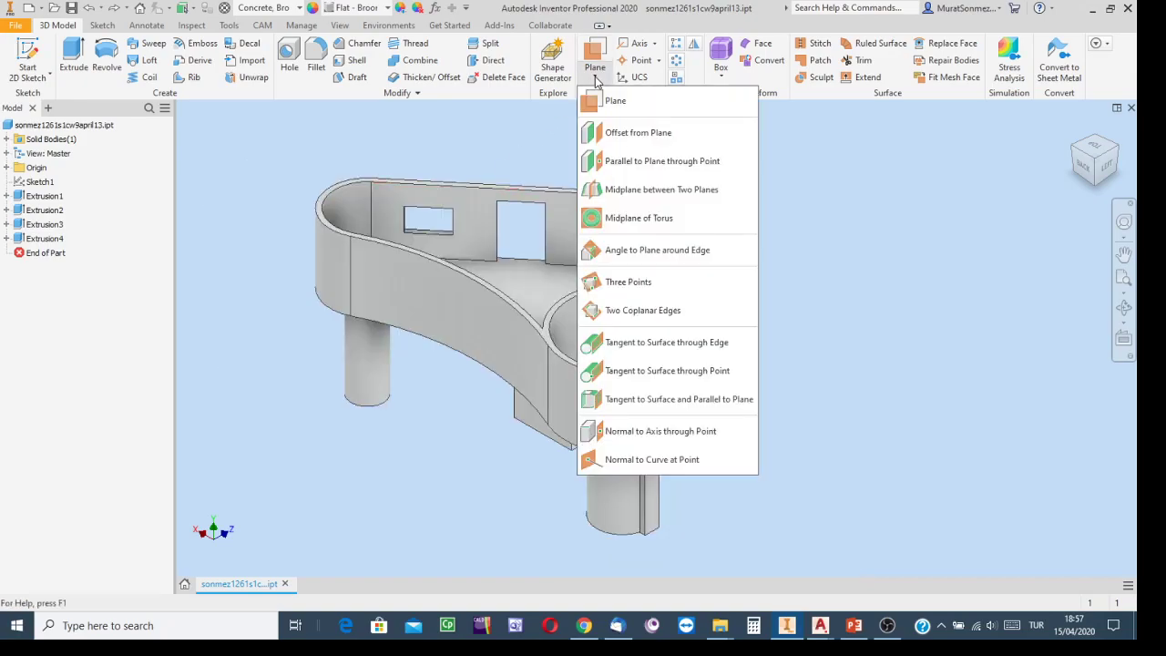
{"action": "left_click", "coordinate": [642, 134]}
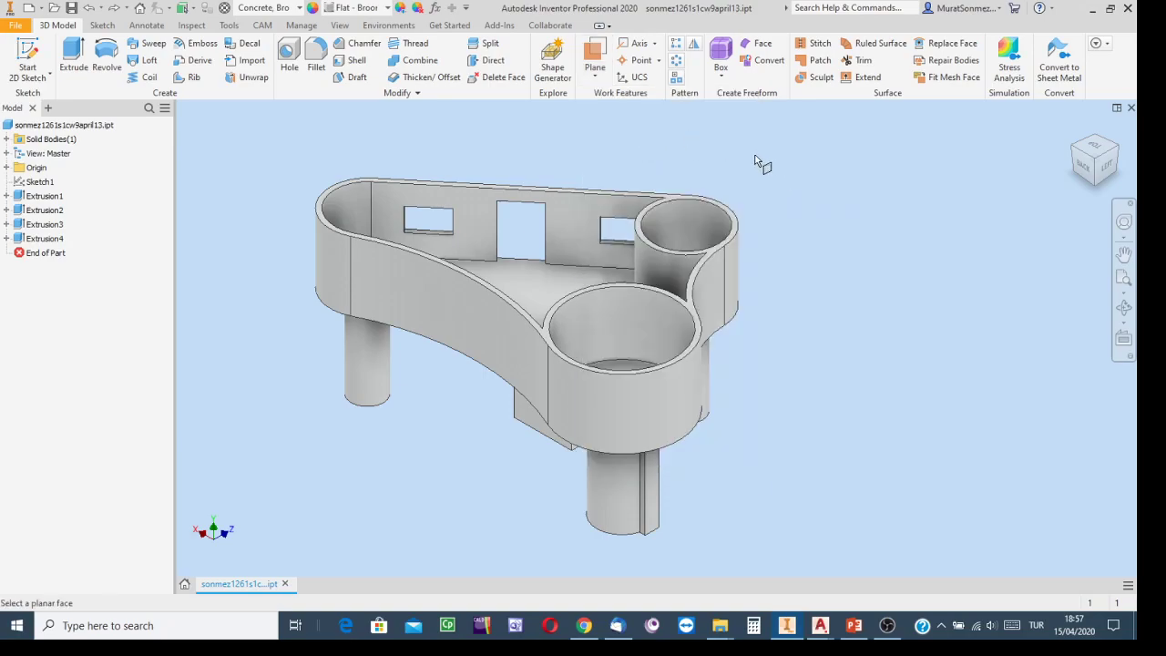
{"action": "left_click", "coordinate": [479, 231]}
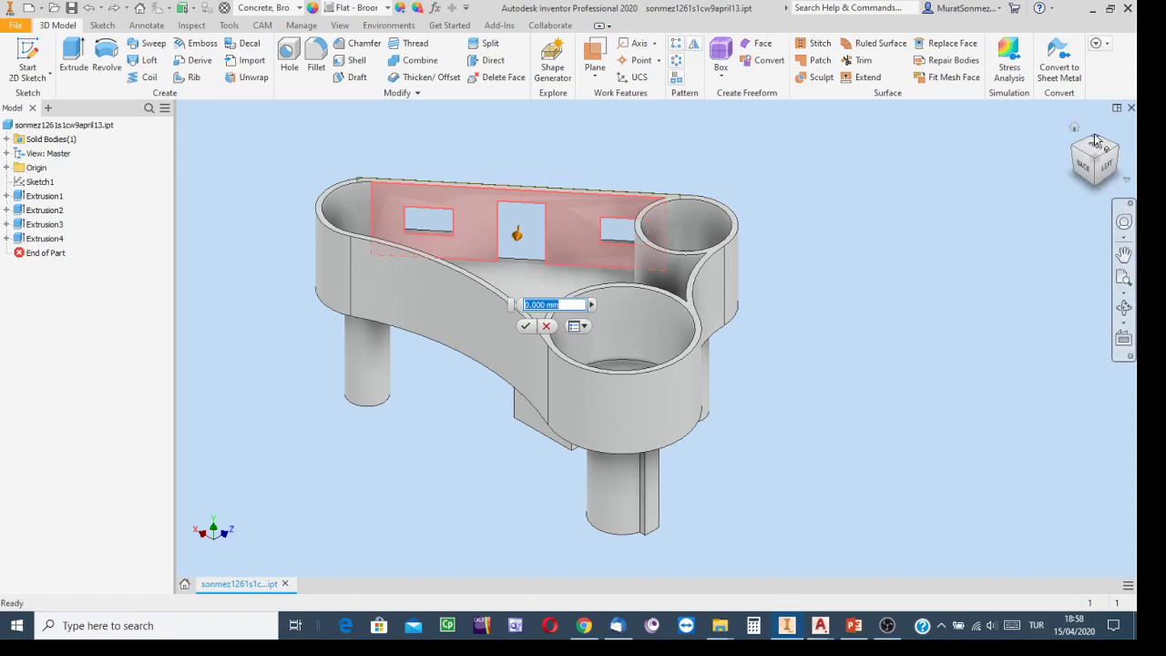
{"action": "left_click", "coordinate": [1109, 156]}
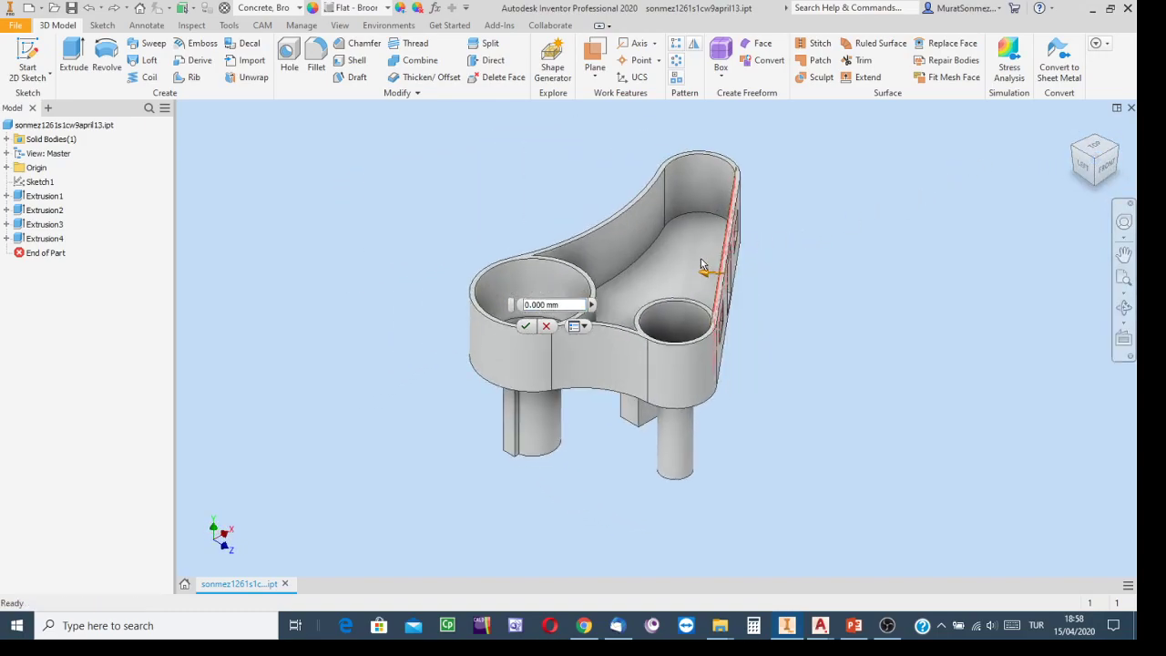
{"action": "left_click_drag", "start_coordinate": [702, 270], "coordinate": [423, 244]}
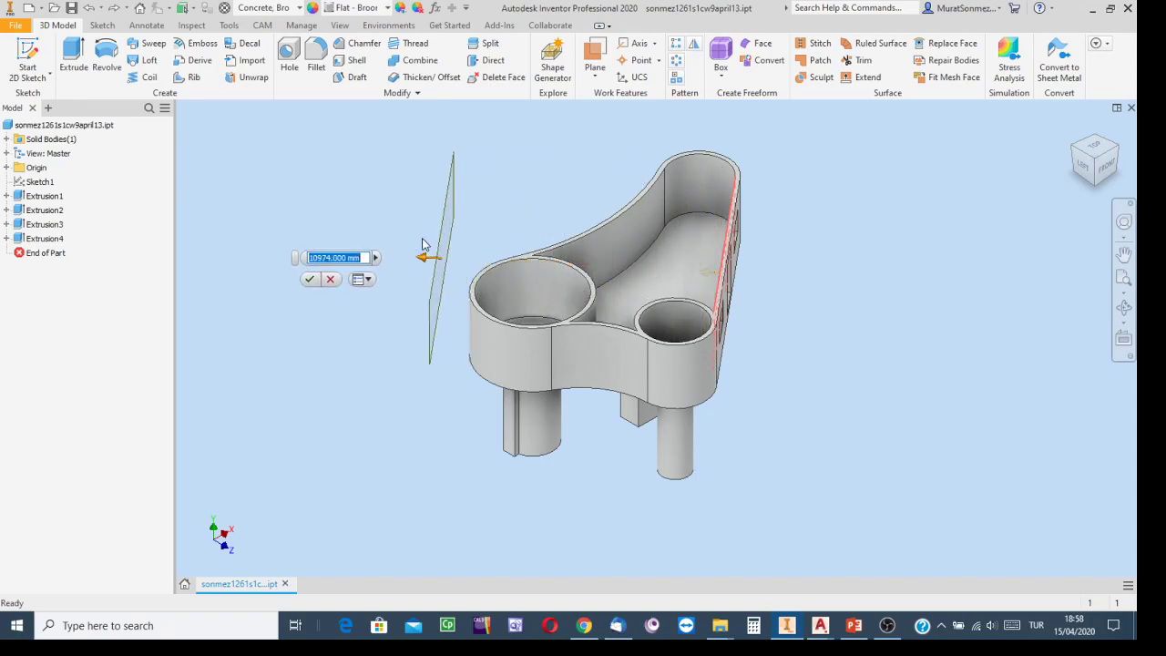
{"action": "left_click_drag", "start_coordinate": [424, 244], "coordinate": [417, 255]}
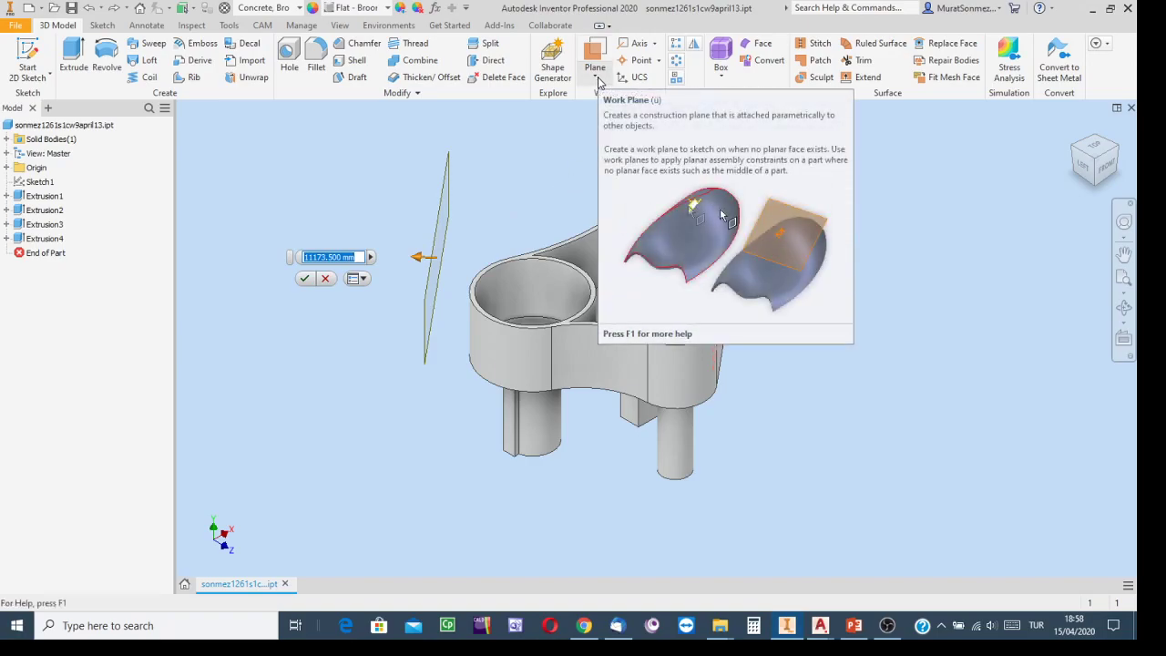
{"action": "left_click", "coordinate": [1075, 152]}
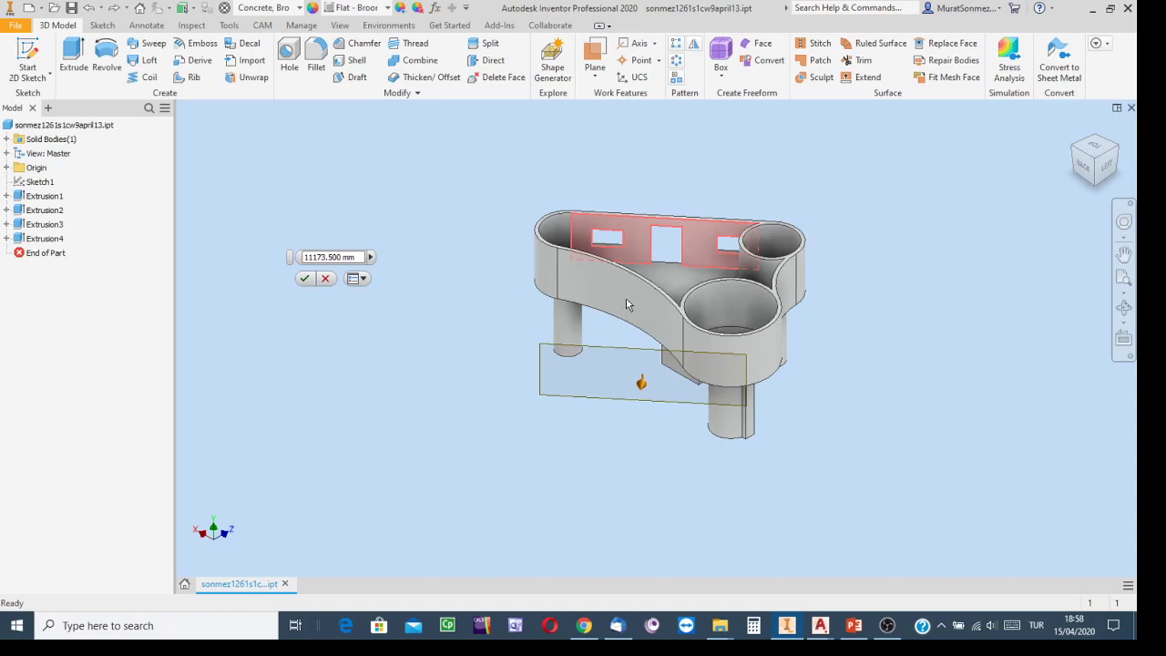
{"action": "left_click_drag", "start_coordinate": [641, 384], "coordinate": [621, 512]}
{"action": "left_click_drag", "start_coordinate": [612, 470], "coordinate": [545, 395]}
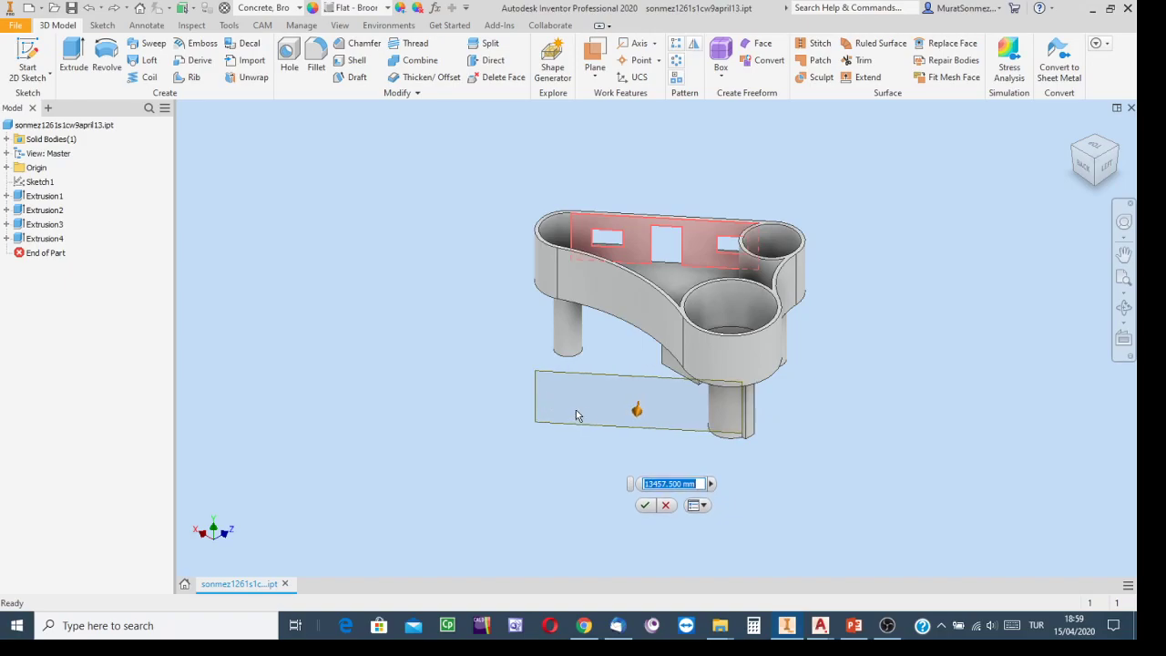
{"action": "left_click", "coordinate": [645, 507]}
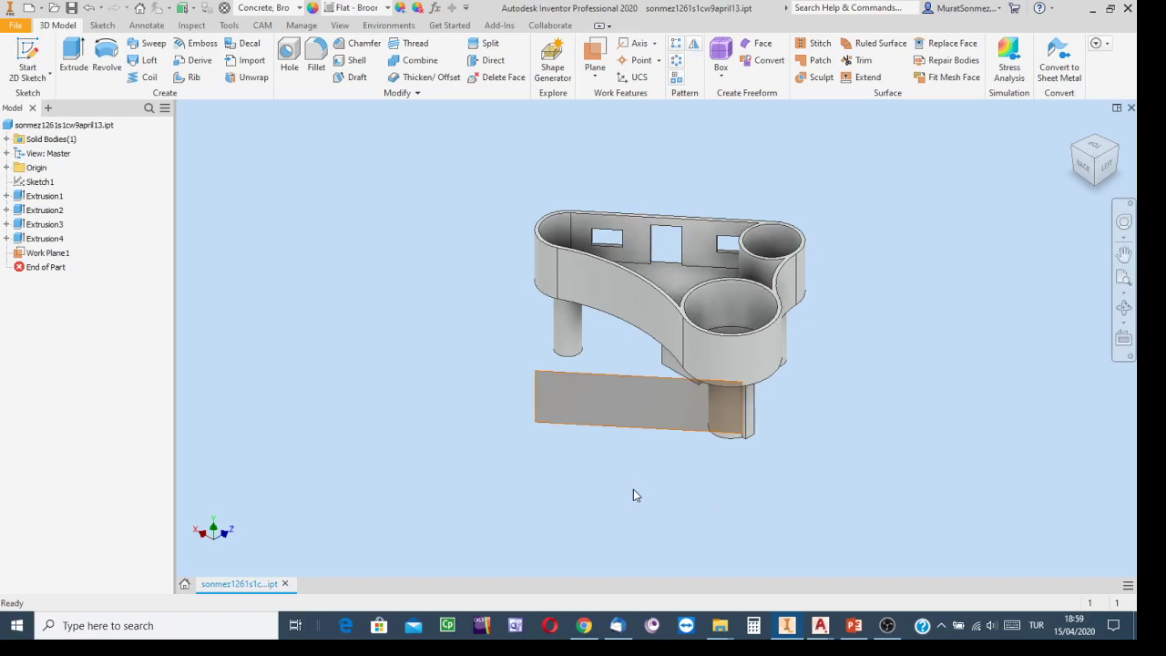
{"action": "left_click", "coordinate": [622, 425]}
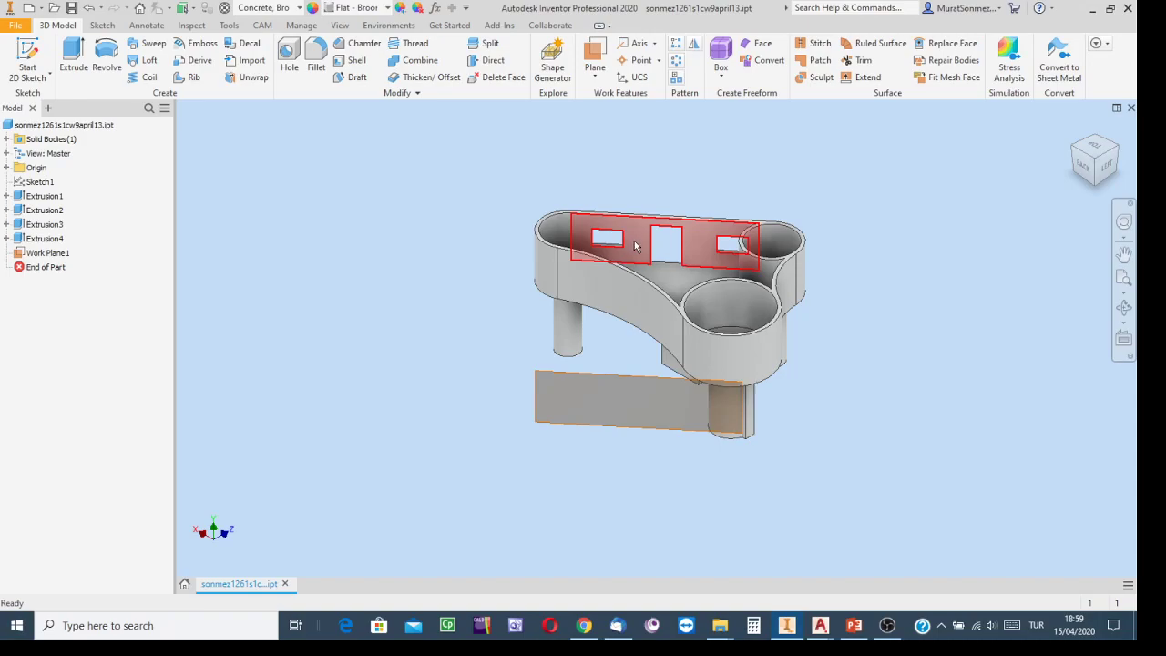
{"action": "mouse_move", "coordinate": [661, 265]}
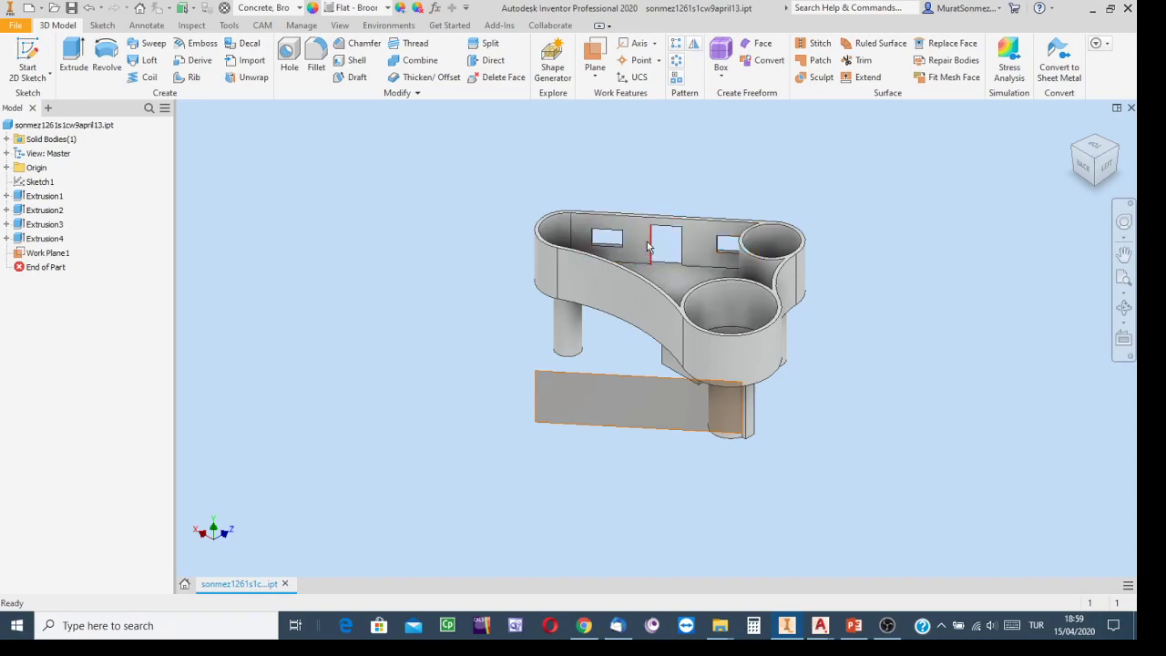
{"action": "left_click", "coordinate": [642, 418]}
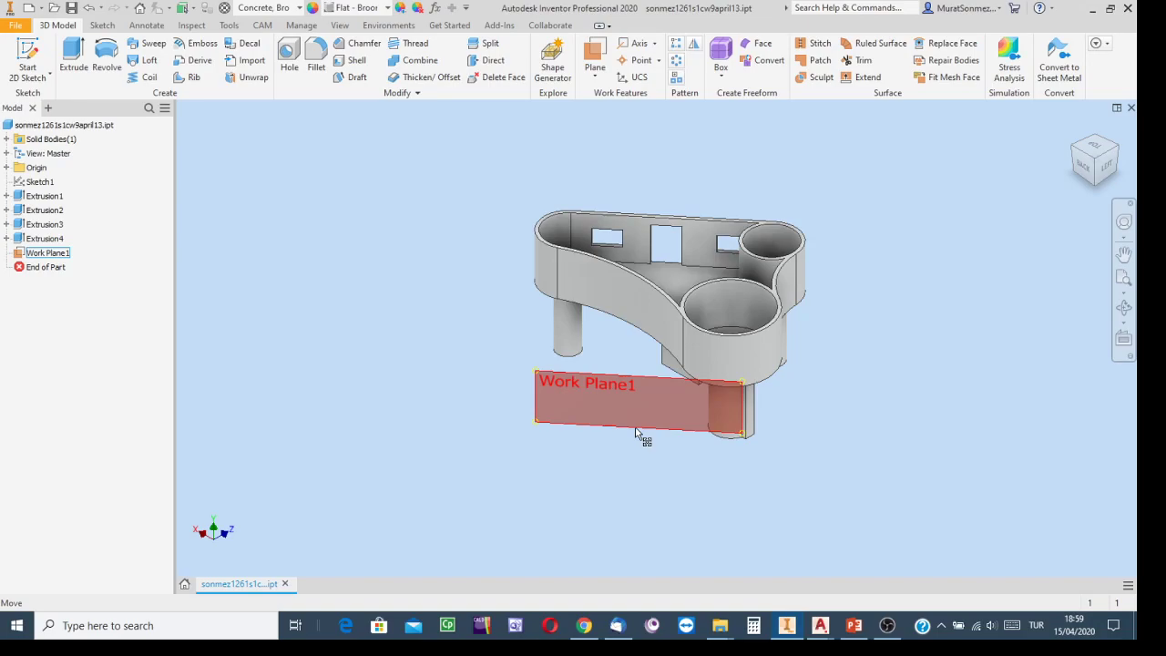
{"action": "left_click", "coordinate": [669, 492]}
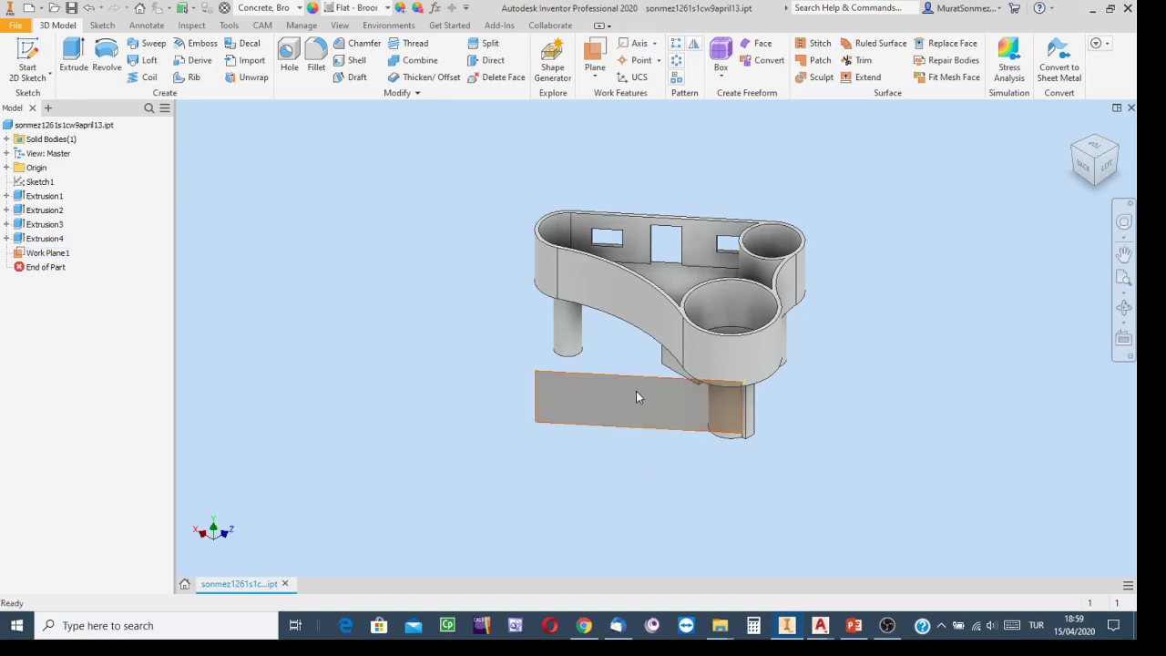
{"action": "left_click", "coordinate": [638, 429]}
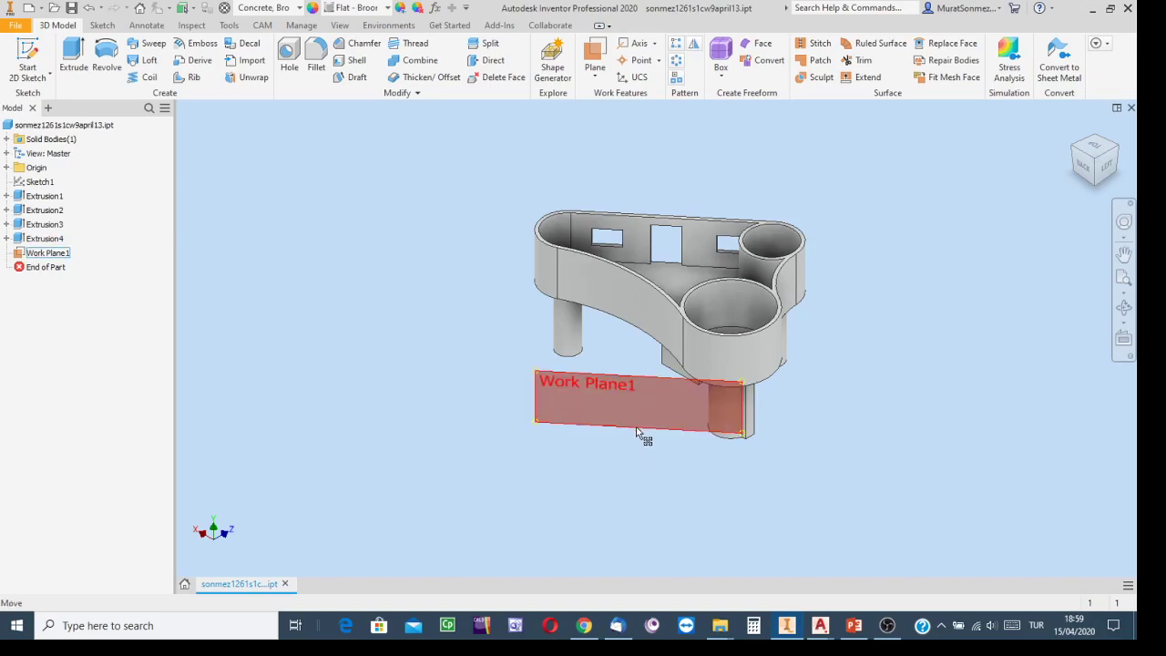
{"action": "left_click", "coordinate": [645, 471]}
Step: Start a sketch on the offset work plane and draw a circle about 1273 mm in diameter over the curved wall
{"action": "left_click", "coordinate": [627, 426]}
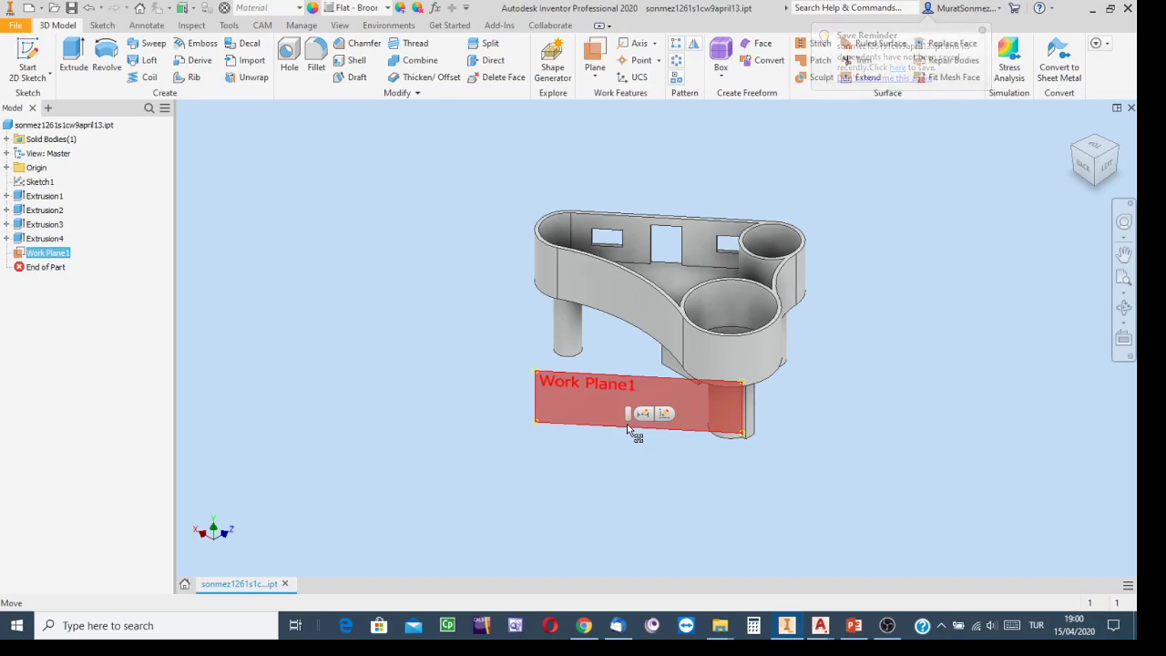
{"action": "right_click", "coordinate": [628, 427]}
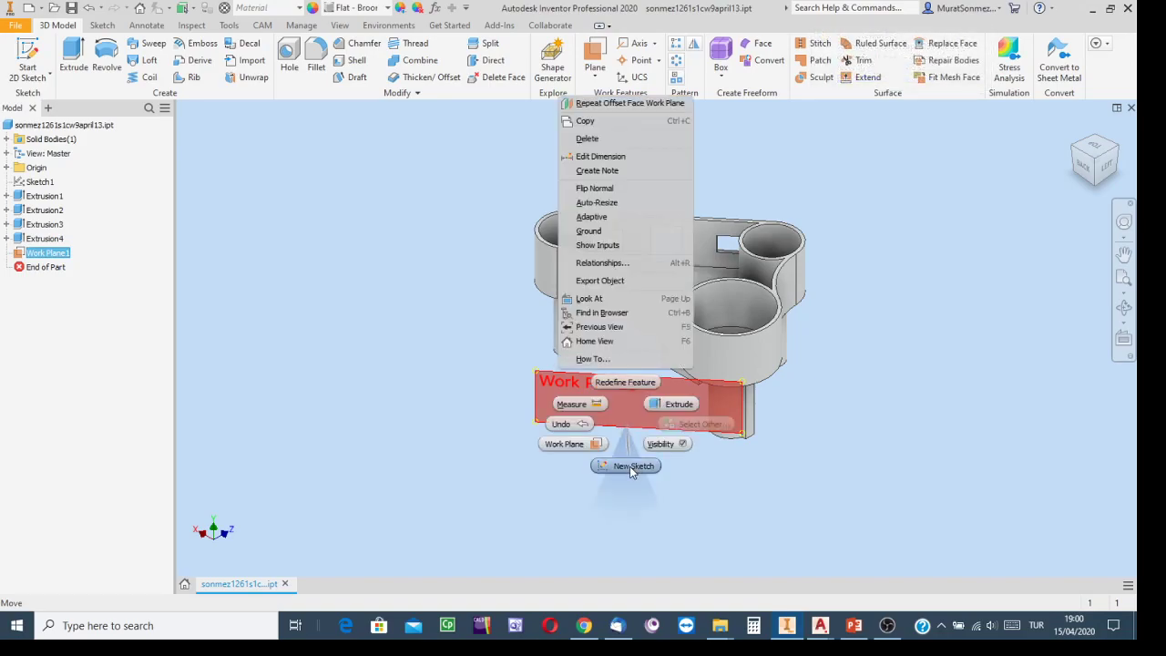
{"action": "left_click", "coordinate": [631, 467]}
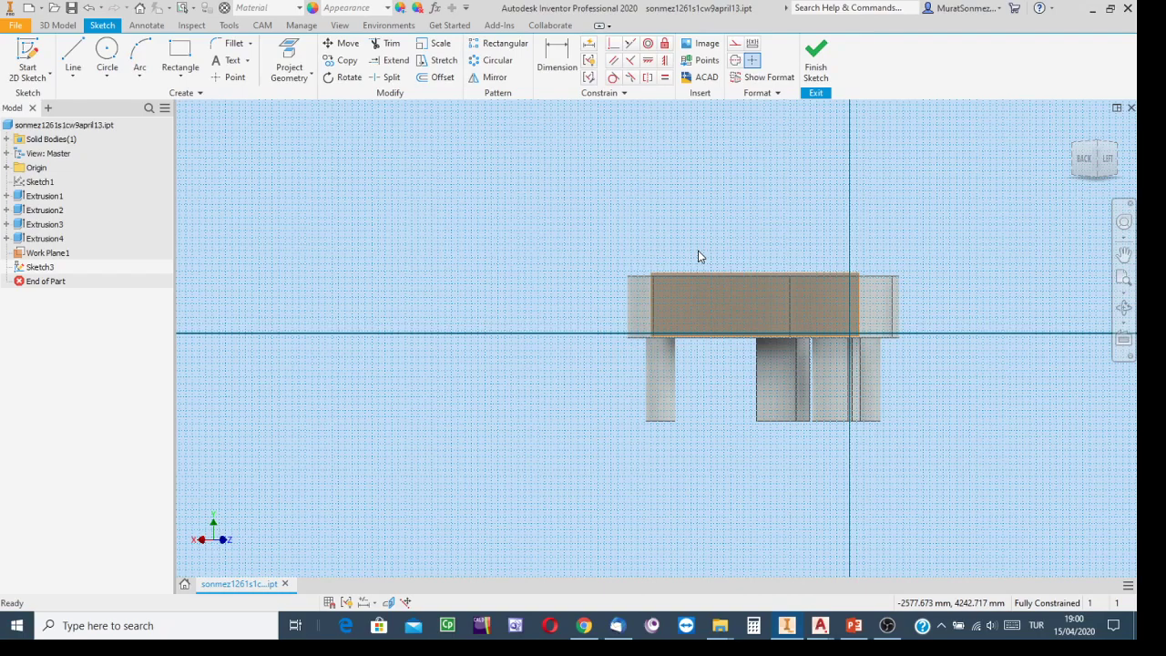
{"action": "left_click", "coordinate": [106, 55]}
{"action": "left_click", "coordinate": [731, 303]}
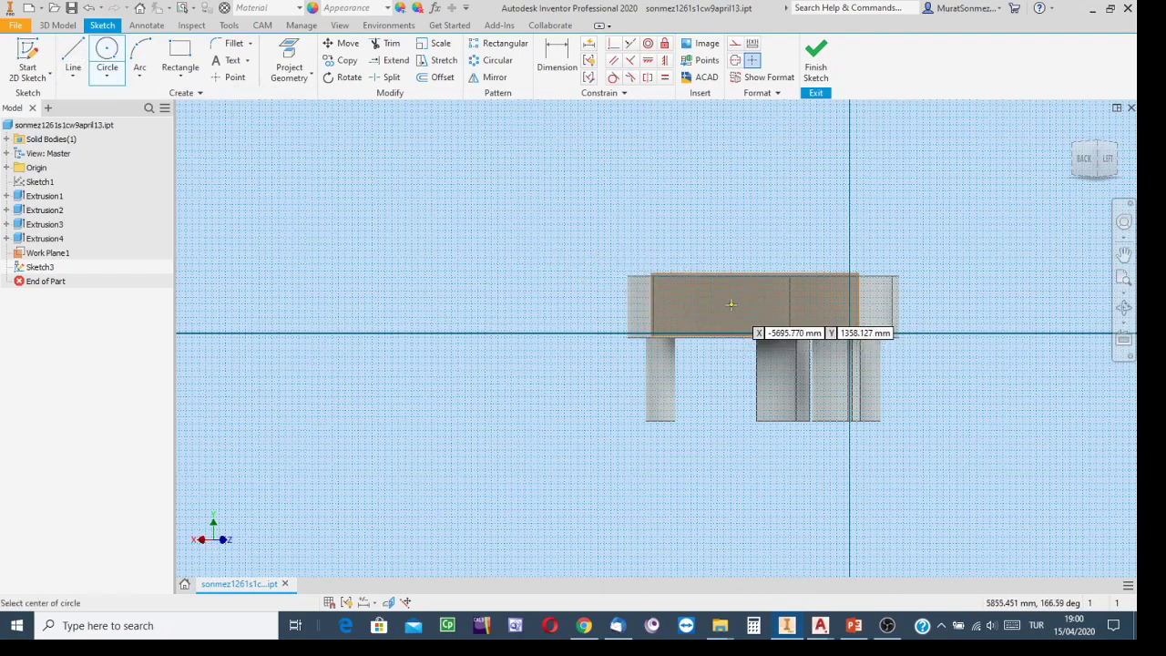
{"action": "left_click", "coordinate": [739, 293]}
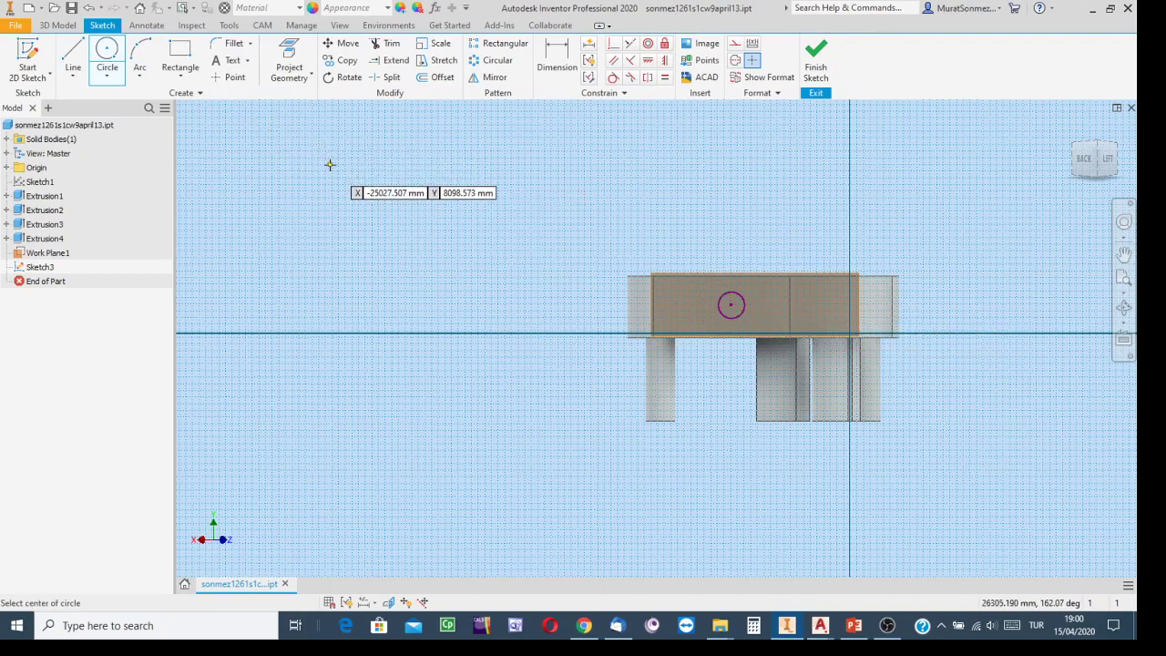
Step: Project the long horizontal floor edge below the circle and the nearby full-height vertical wall edge into the sketch
{"action": "scroll", "coordinate": [719, 242], "scroll_direction": "up", "scroll_amount": 3}
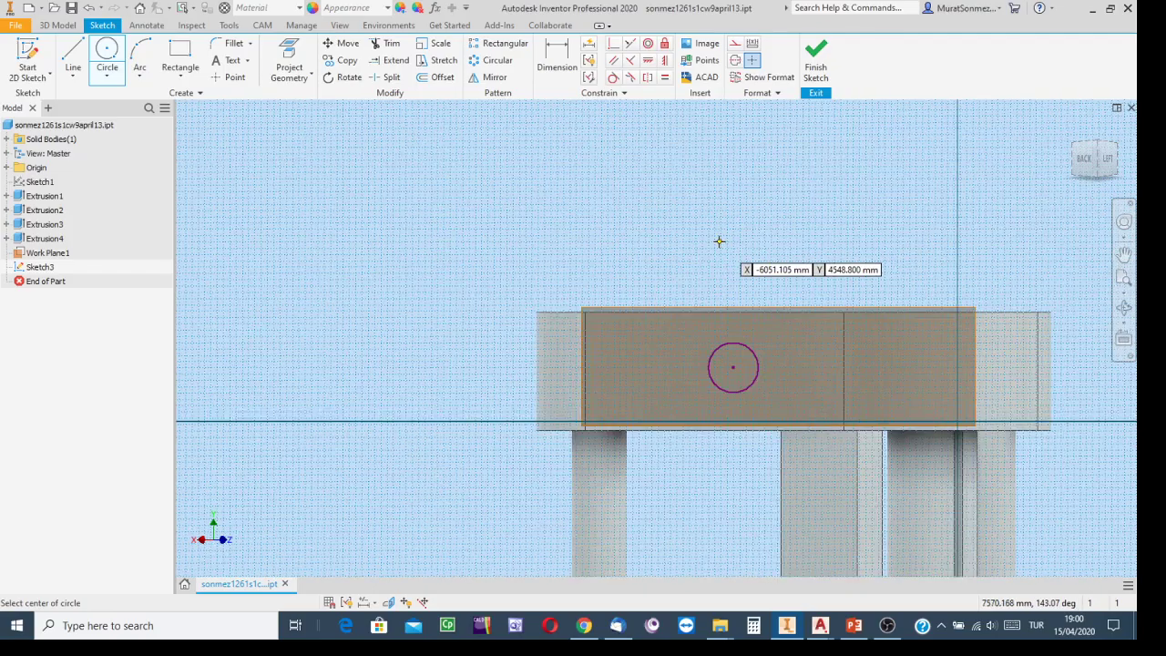
{"action": "middle_click_drag", "start_coordinate": [641, 198], "coordinate": [521, 136]}
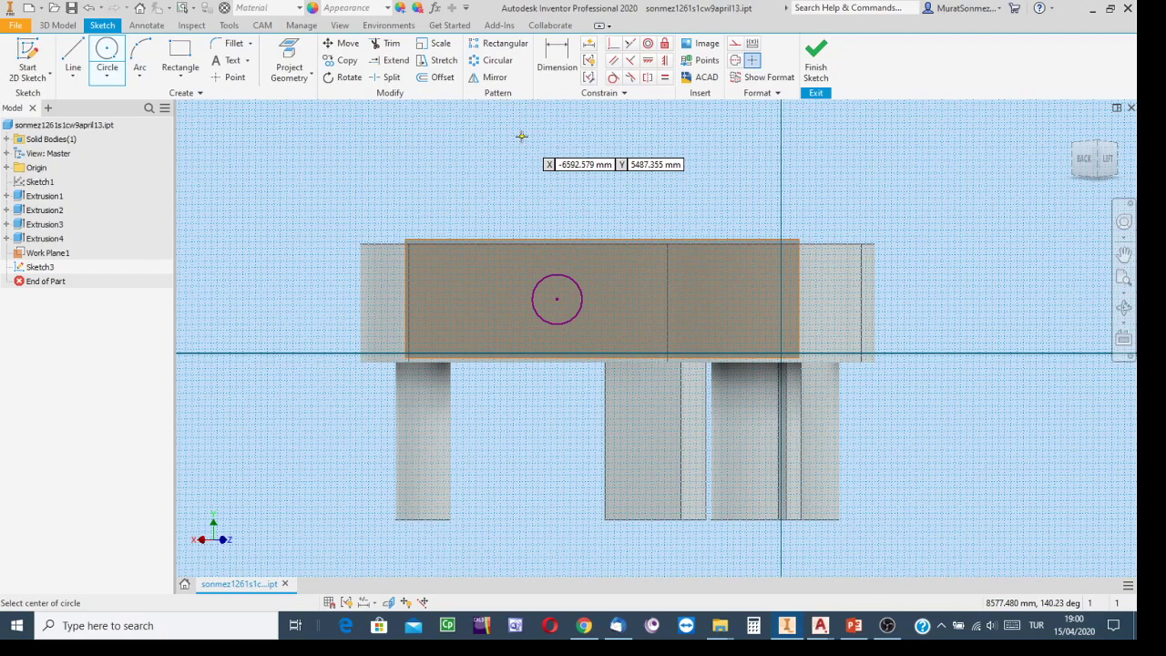
{"action": "left_click", "coordinate": [288, 61]}
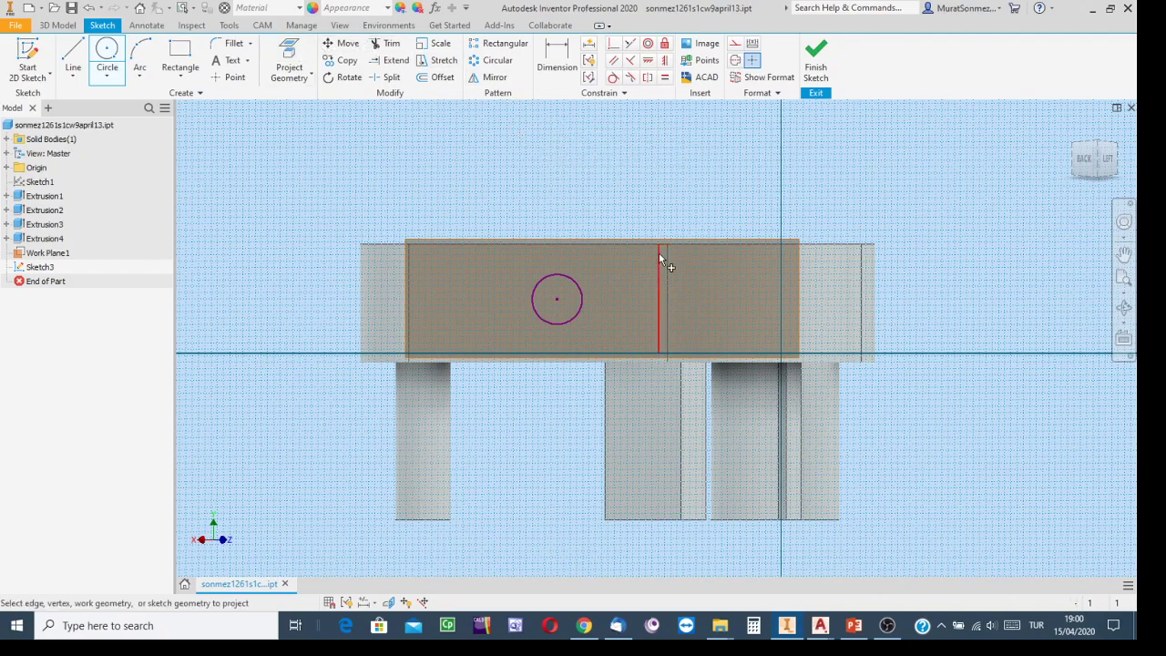
{"action": "left_click", "coordinate": [512, 352]}
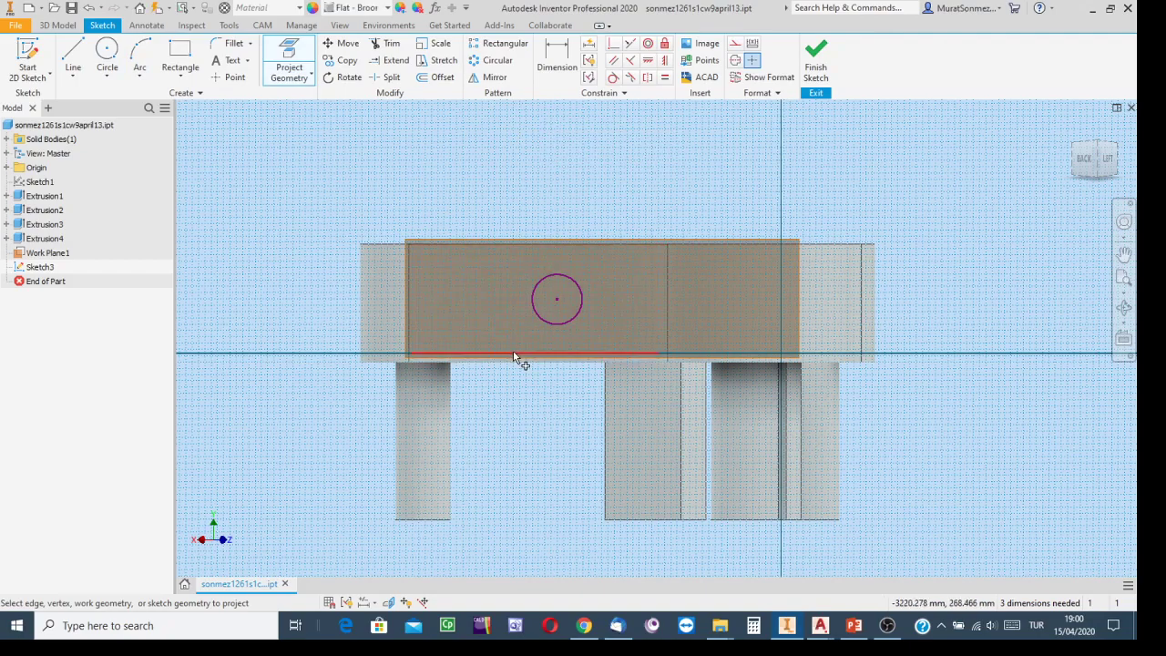
{"action": "left_click", "coordinate": [666, 276]}
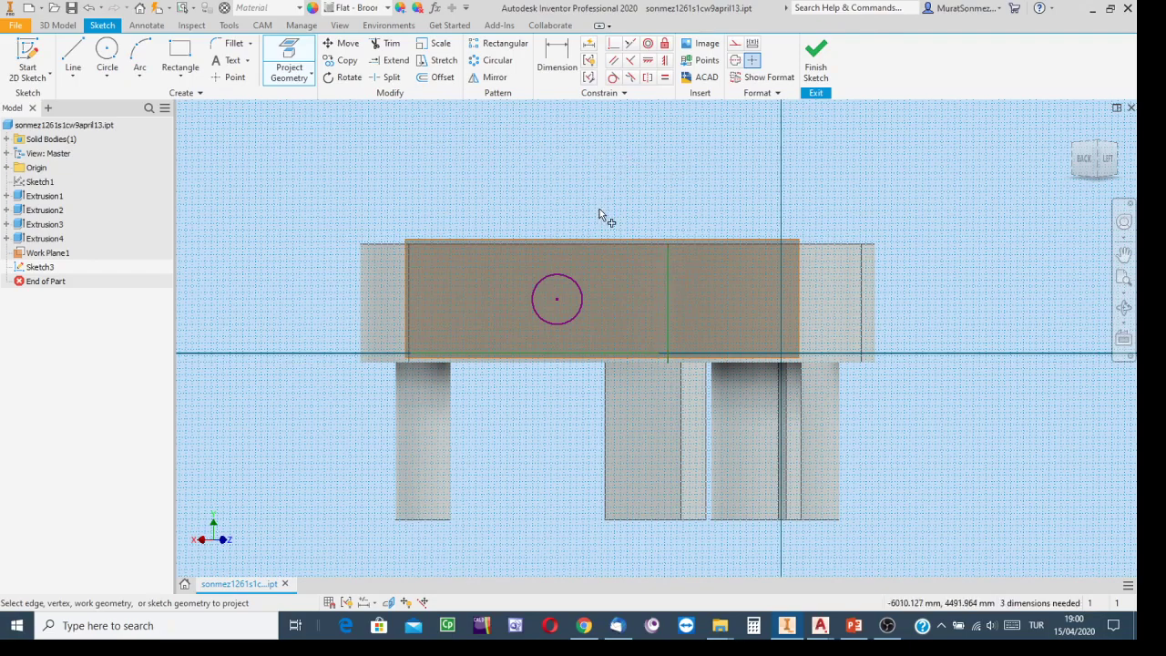
{"action": "key", "text": "Escape"}
Step: Dimension the circle's centre 2800 mm horizontally from the projected vertical edge
{"action": "key", "text": "d"}
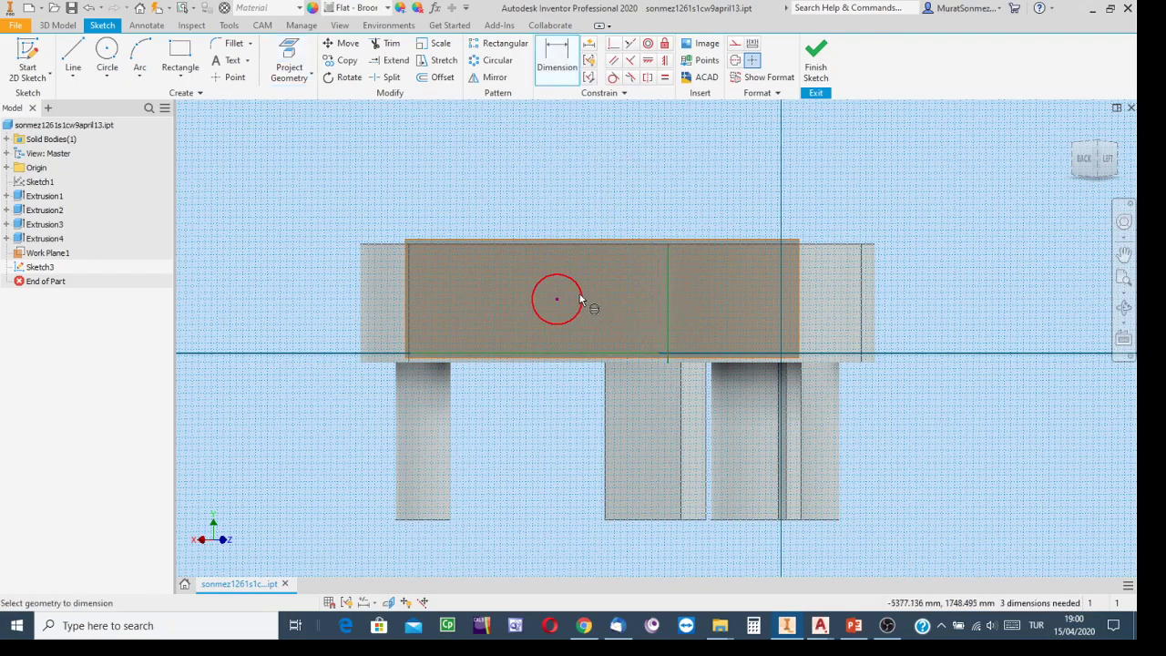
{"action": "left_click", "coordinate": [581, 289]}
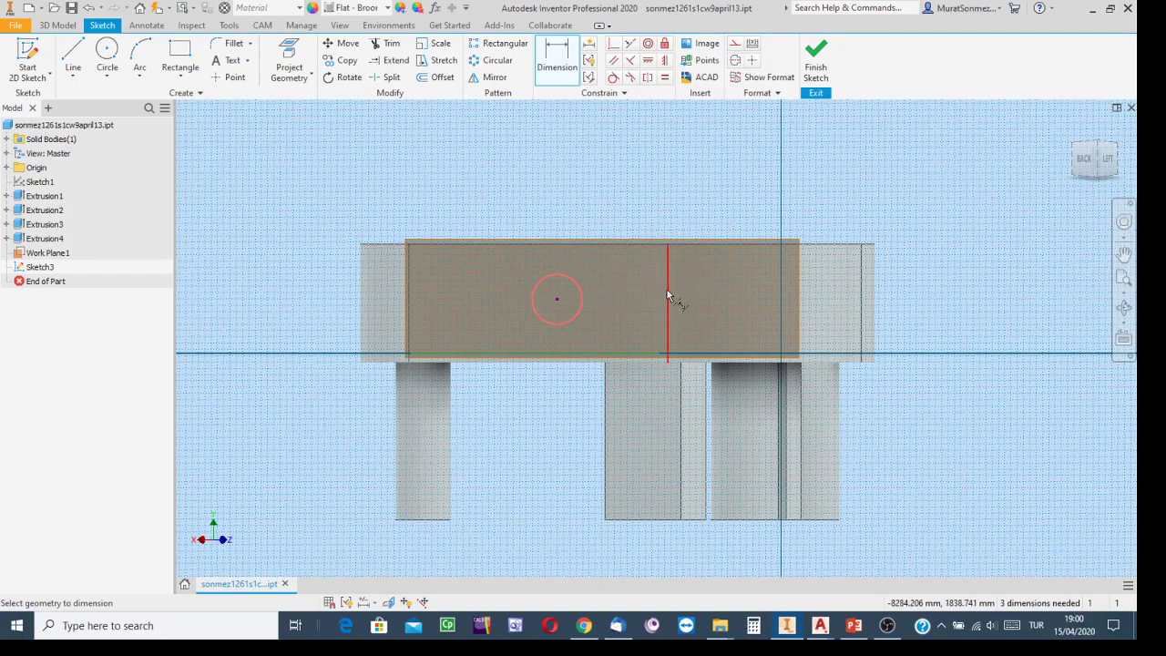
{"action": "left_click", "coordinate": [666, 287]}
{"action": "left_click", "coordinate": [635, 195]}
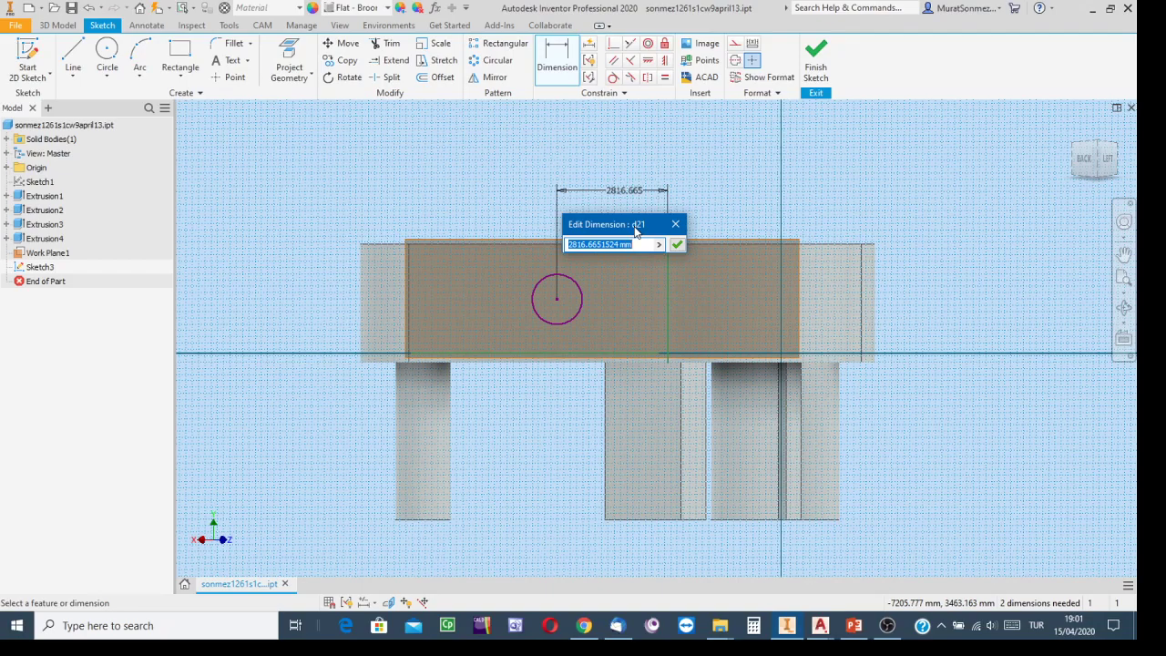
{"action": "type", "text": "2800"}
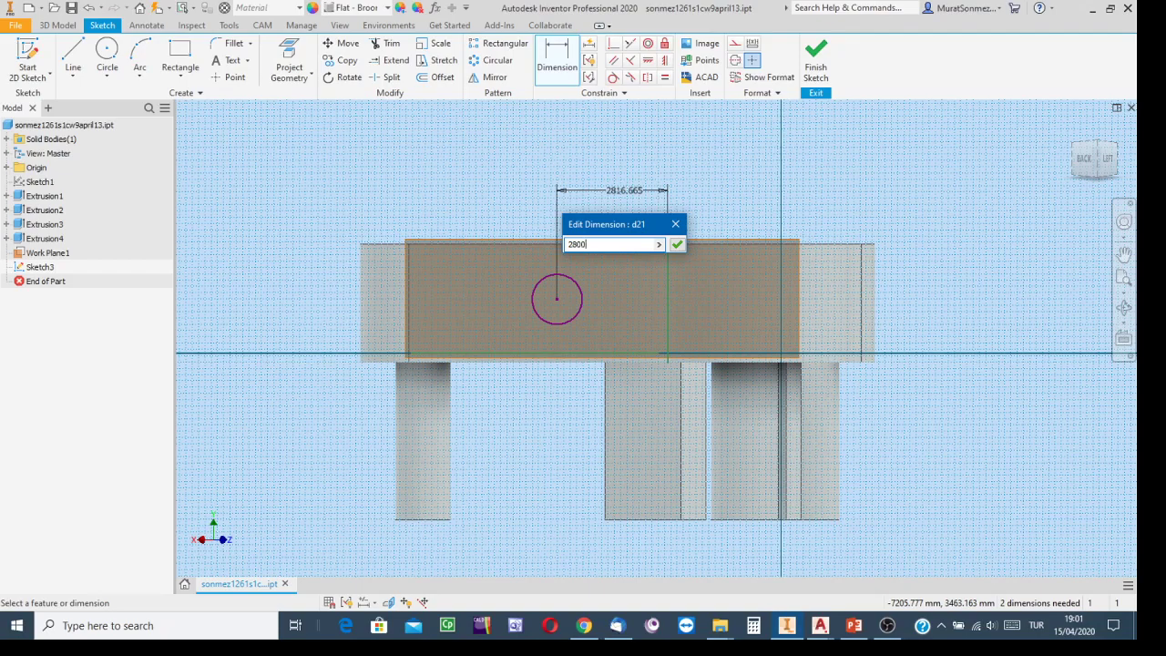
{"action": "left_click", "coordinate": [677, 244]}
Step: Dimension the circle's centre 1200 mm above the projected horizontal edge
{"action": "left_click", "coordinate": [559, 352]}
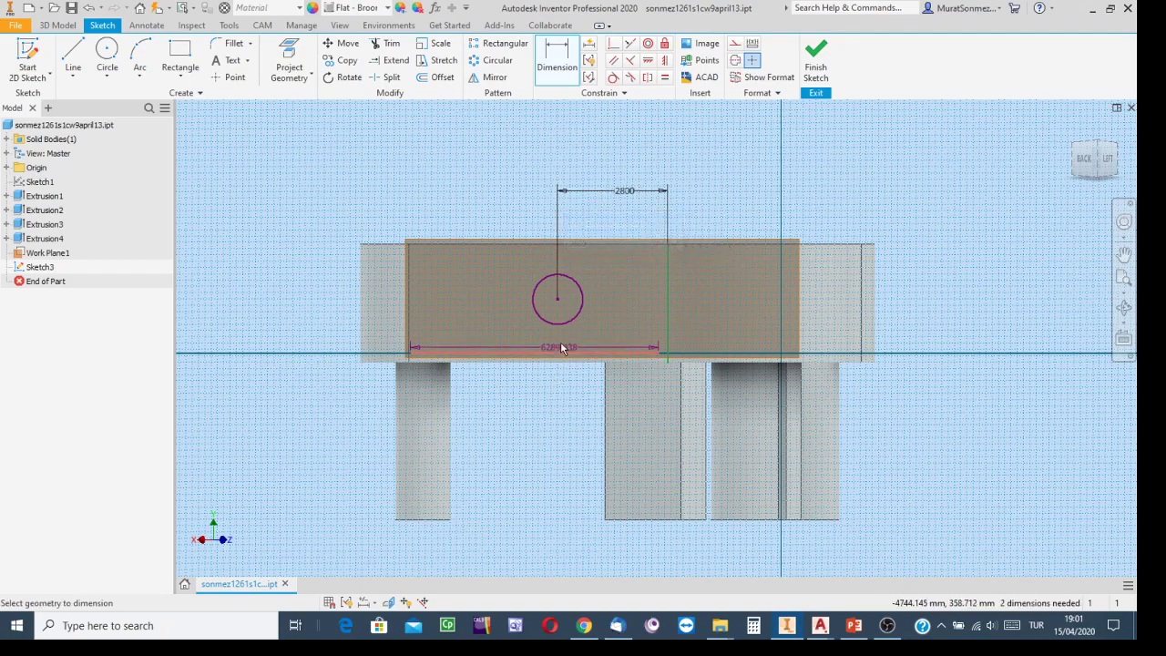
{"action": "left_click", "coordinate": [537, 310]}
{"action": "left_click", "coordinate": [296, 317]}
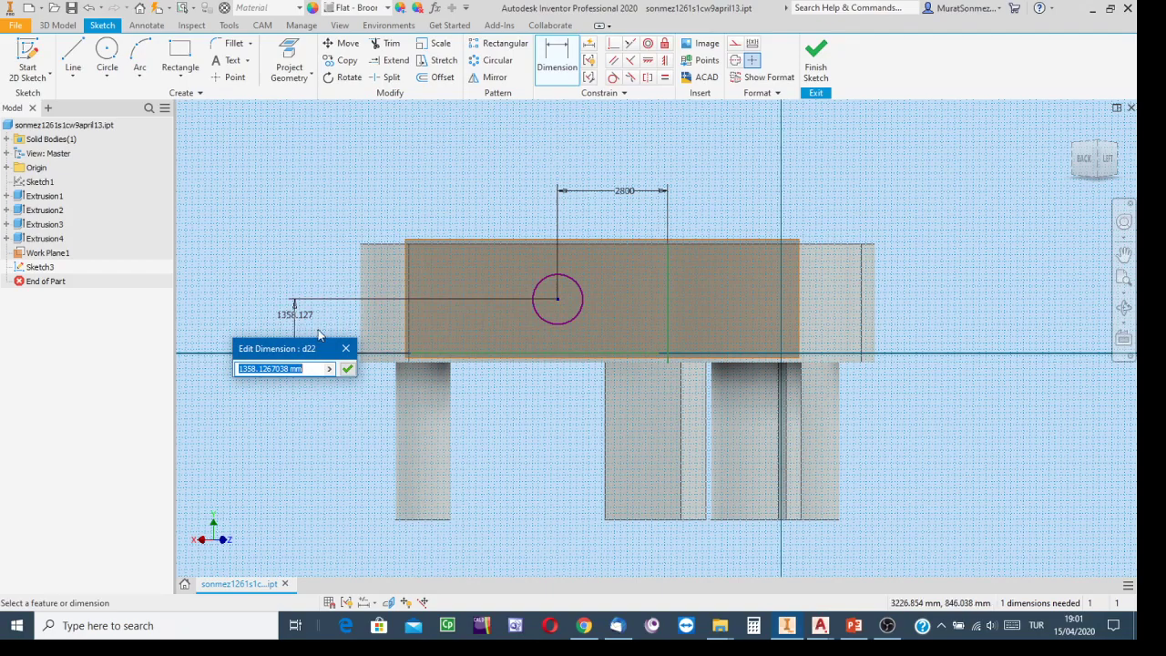
{"action": "type", "text": "1200"}
{"action": "key", "text": "Return"}
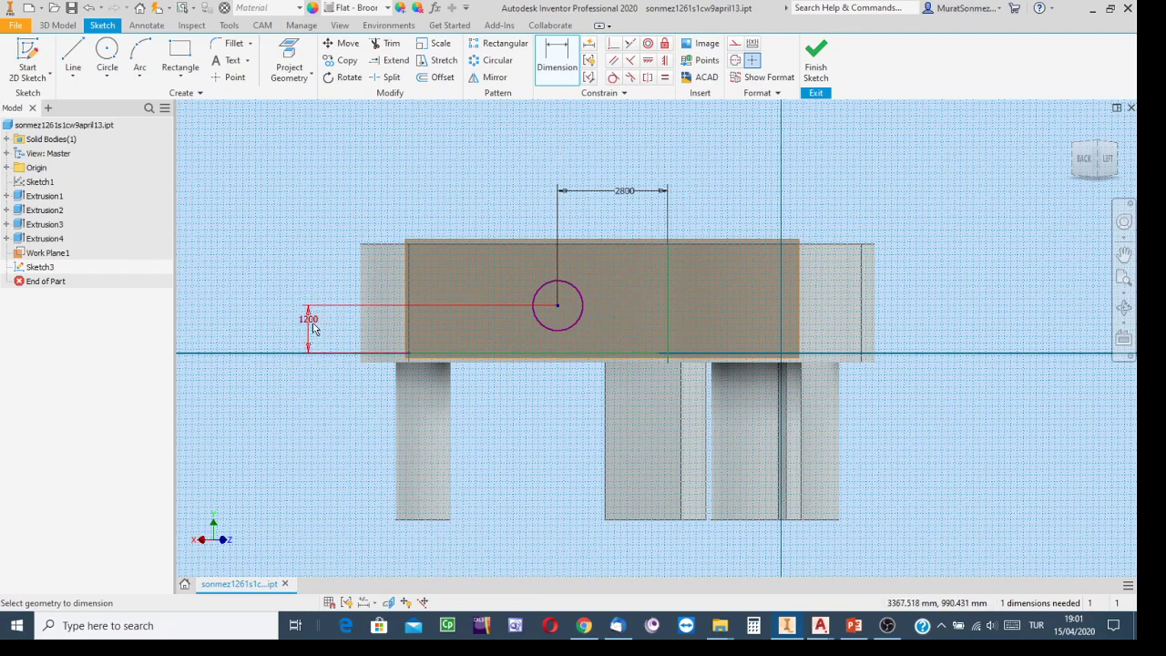
{"action": "key", "text": "Escape"}
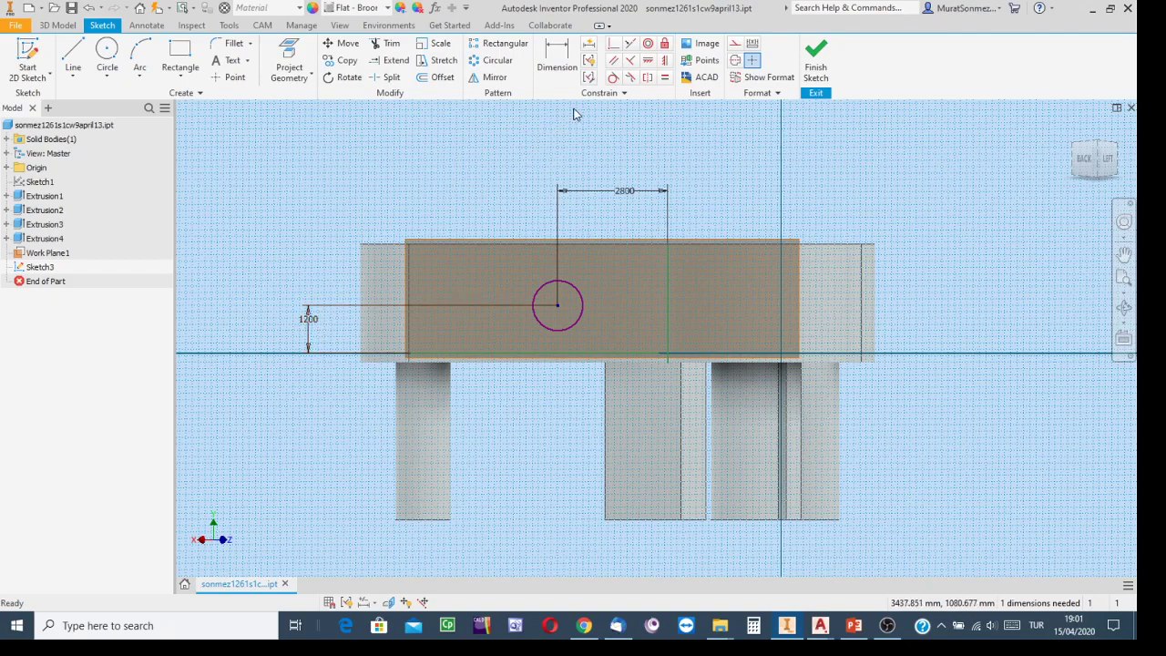
Step: Change the height of the circle's centre above the projected horizontal edge to 1500 mm
{"action": "double_click", "coordinate": [309, 321]}
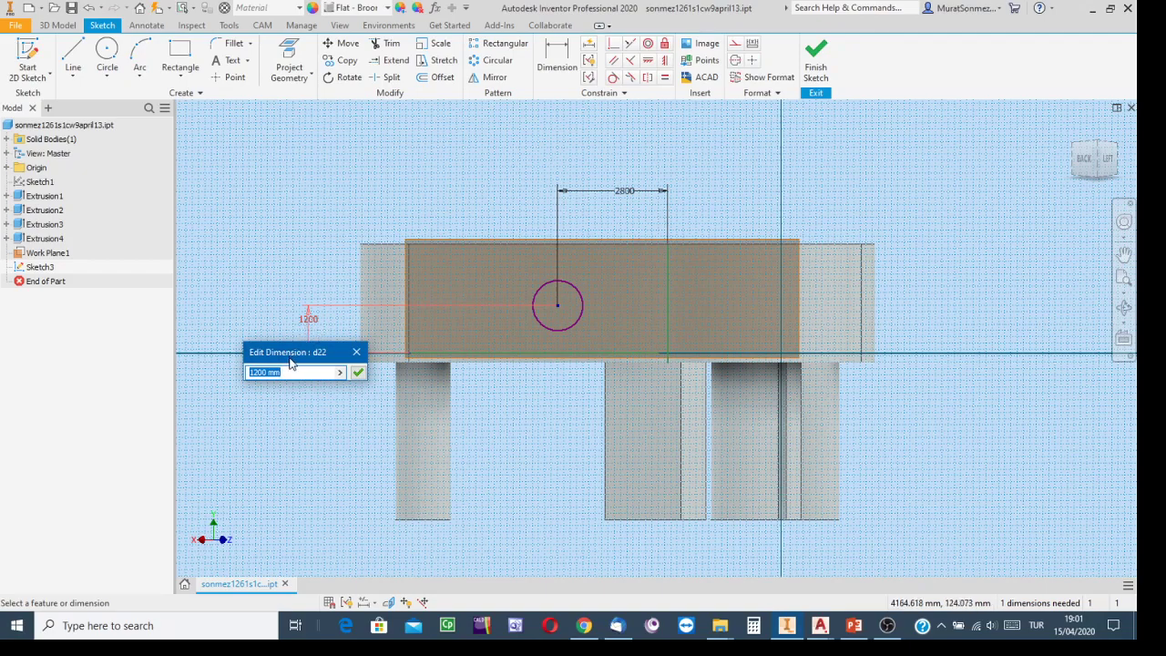
{"action": "type", "text": "1500"}
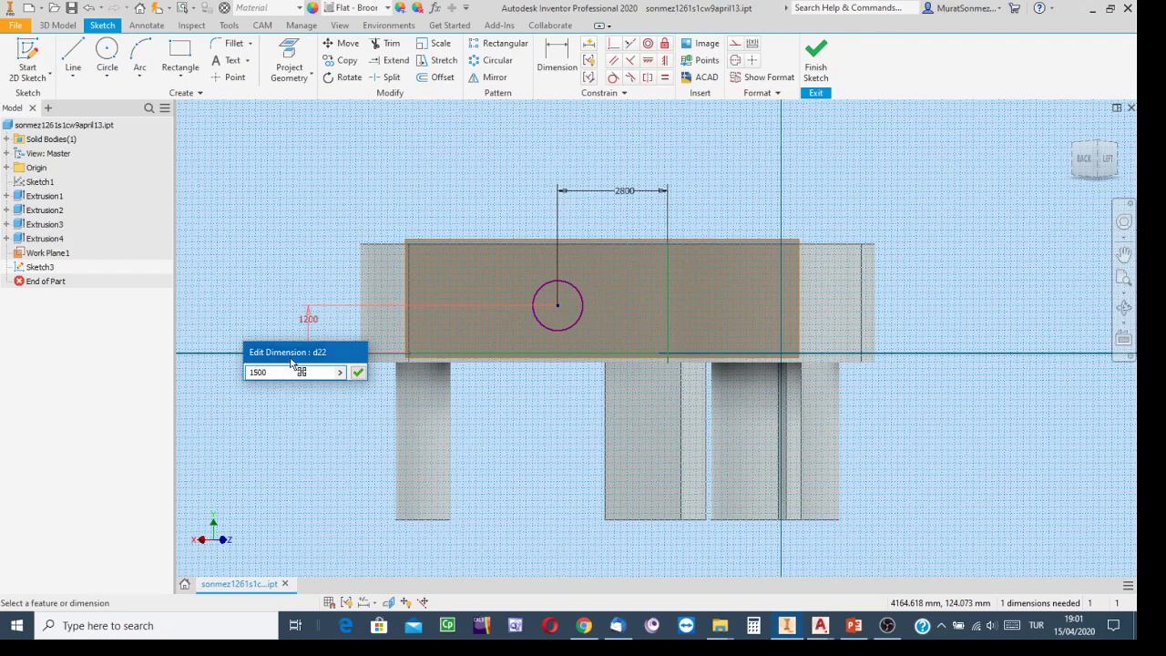
{"action": "key", "text": "Return"}
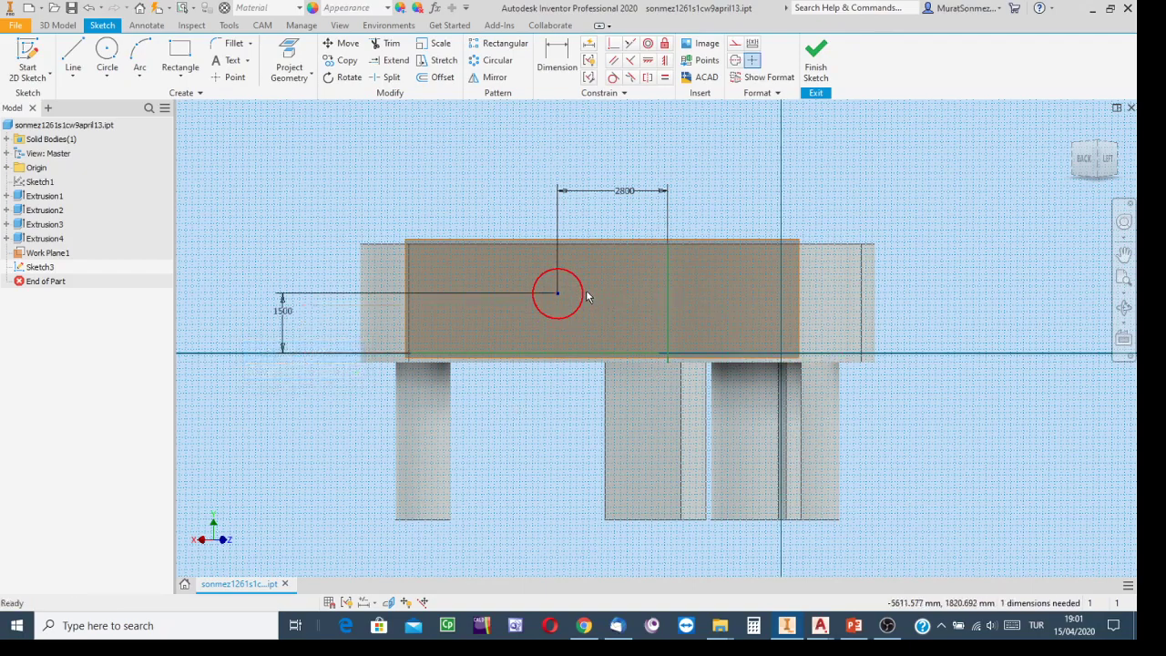
Step: Dimension the circle's diameter as 1000 mm and finish the sketch
{"action": "key", "text": "d"}
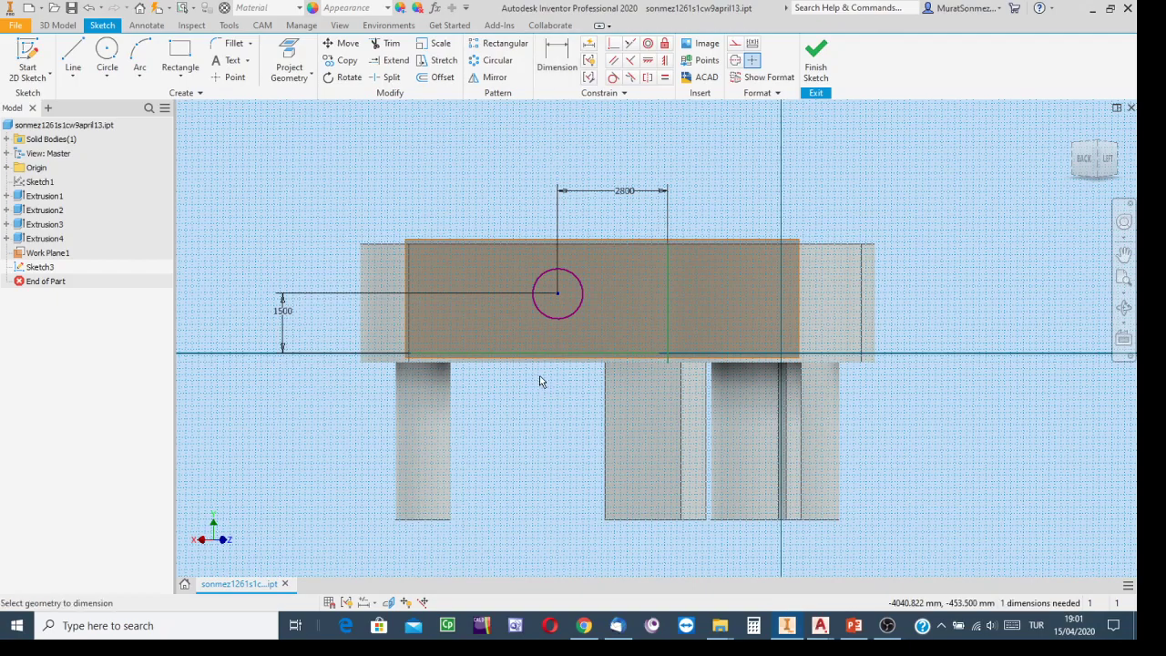
{"action": "left_click", "coordinate": [540, 288]}
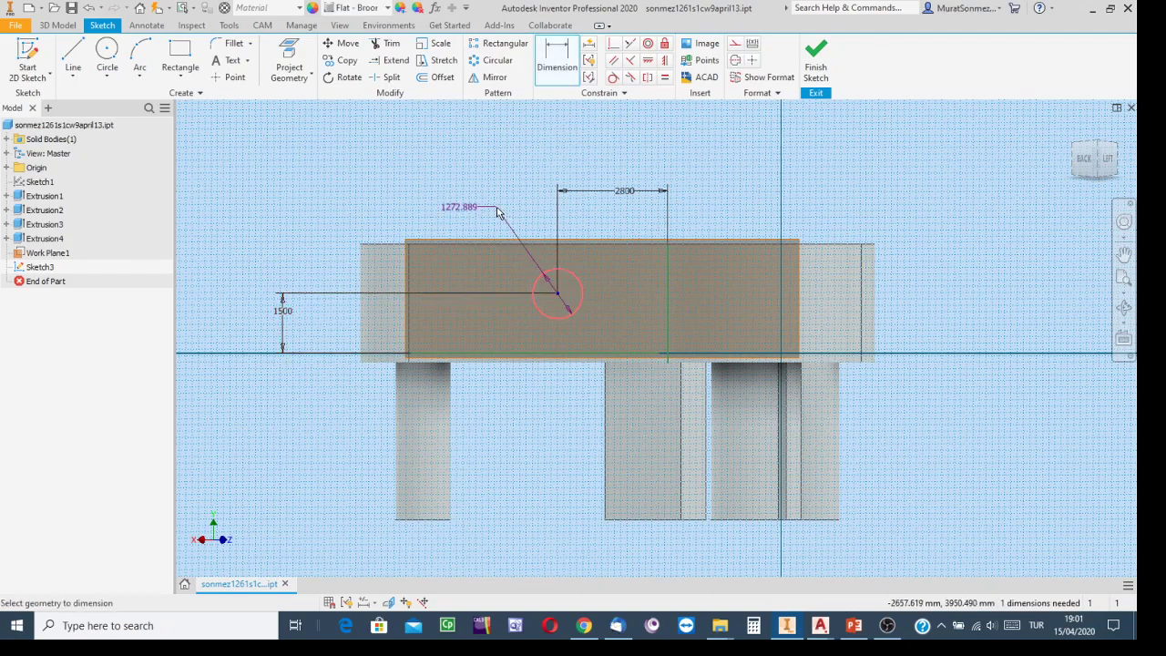
{"action": "left_click", "coordinate": [497, 212]}
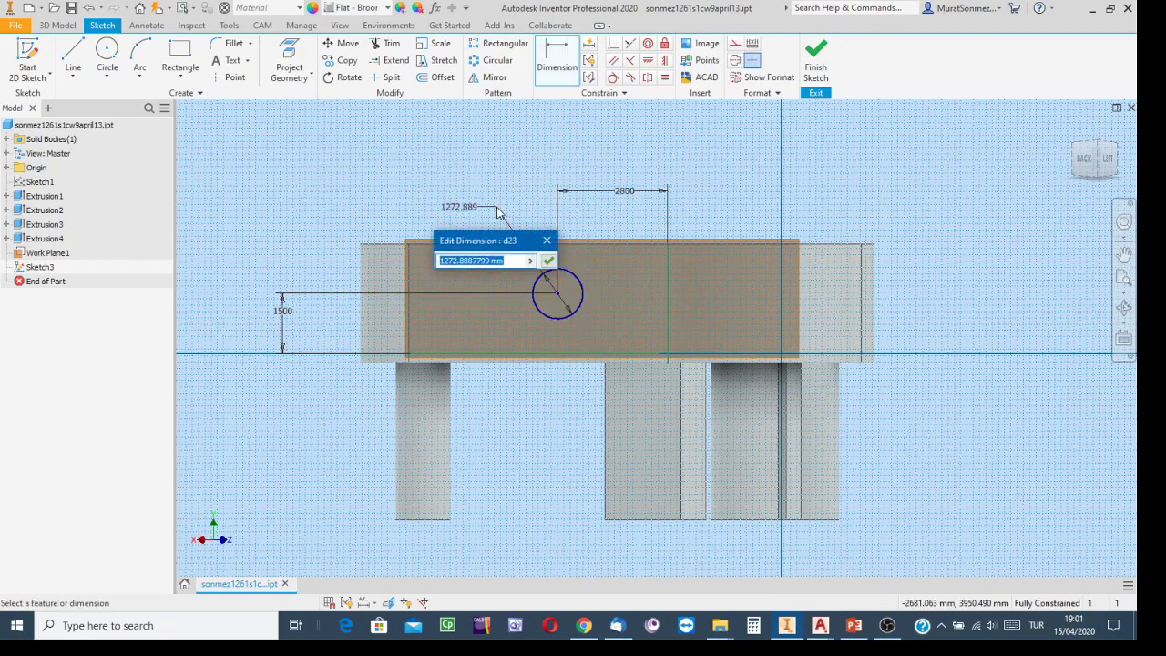
{"action": "type", "text": "1"}
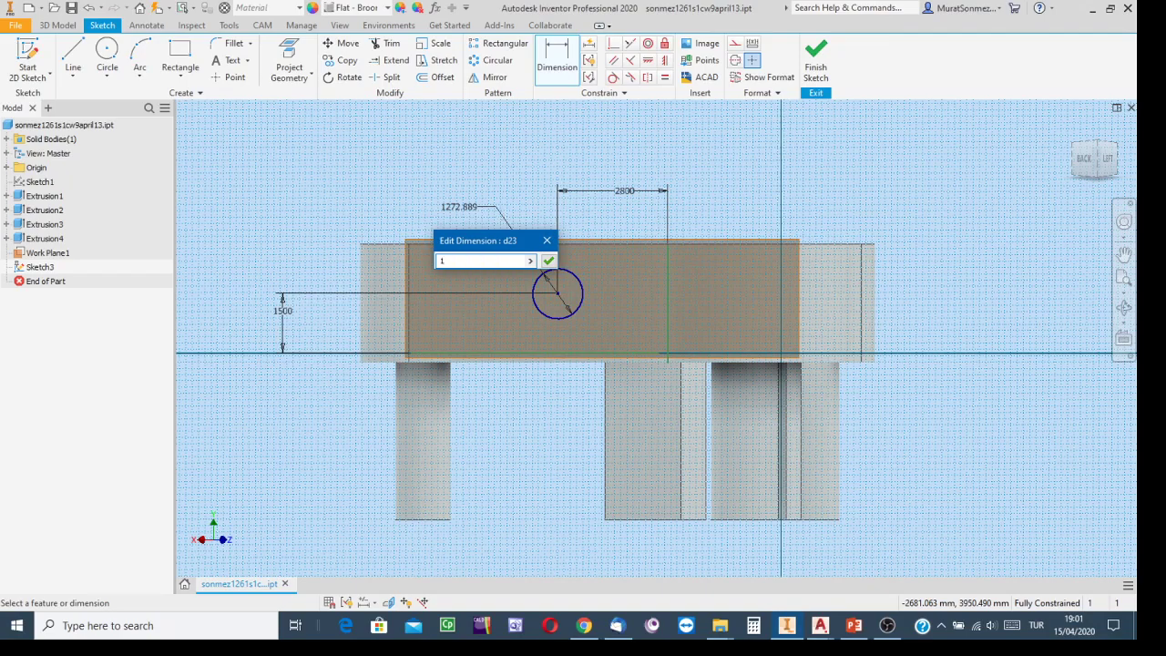
{"action": "type", "text": "000"}
{"action": "key", "text": "Return"}
{"action": "left_click", "coordinate": [817, 73]}
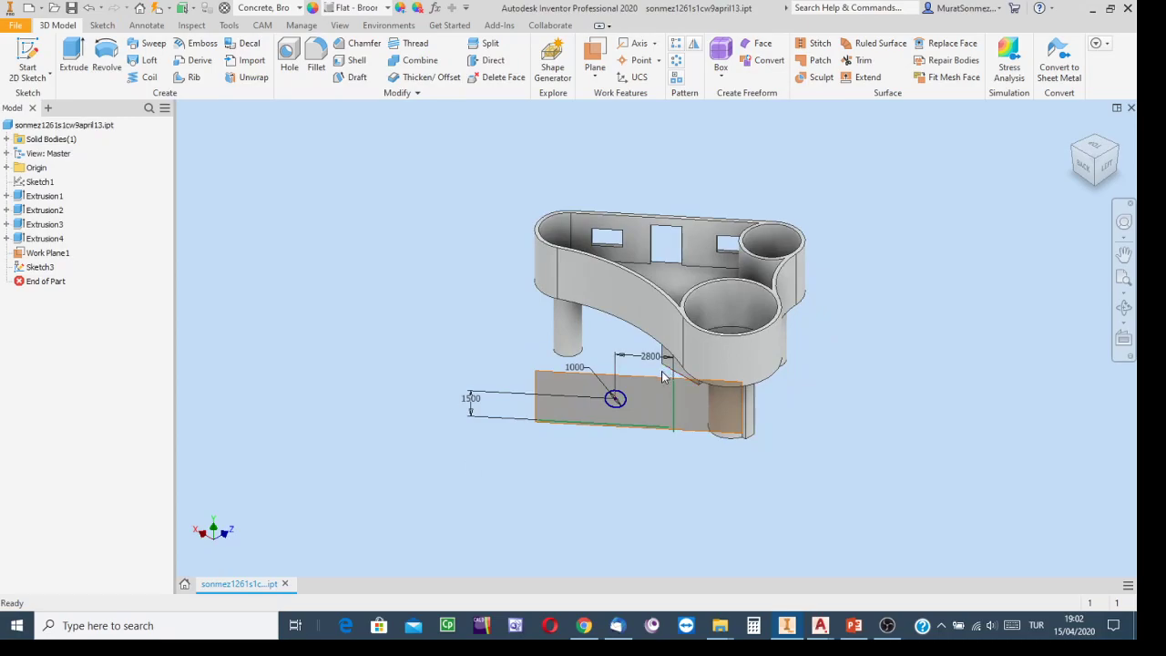
Step: Extrude the circle as a cut in the flipped direction, ending at the inner face of the curved wall
{"action": "left_click", "coordinate": [80, 51]}
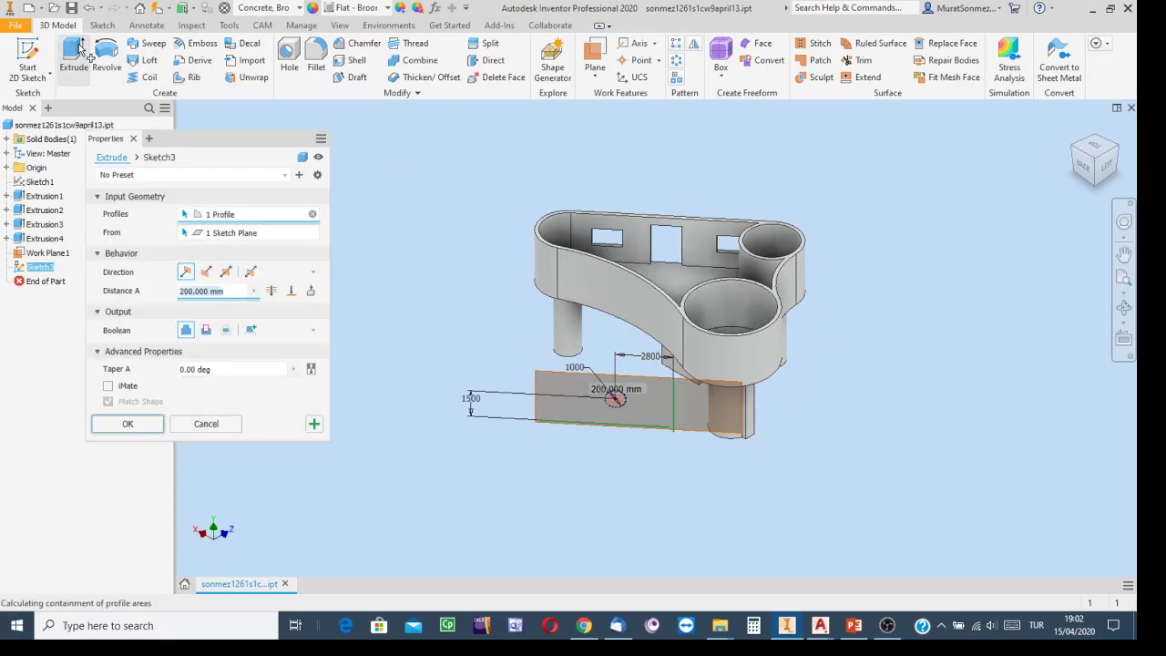
{"action": "left_click", "coordinate": [205, 332]}
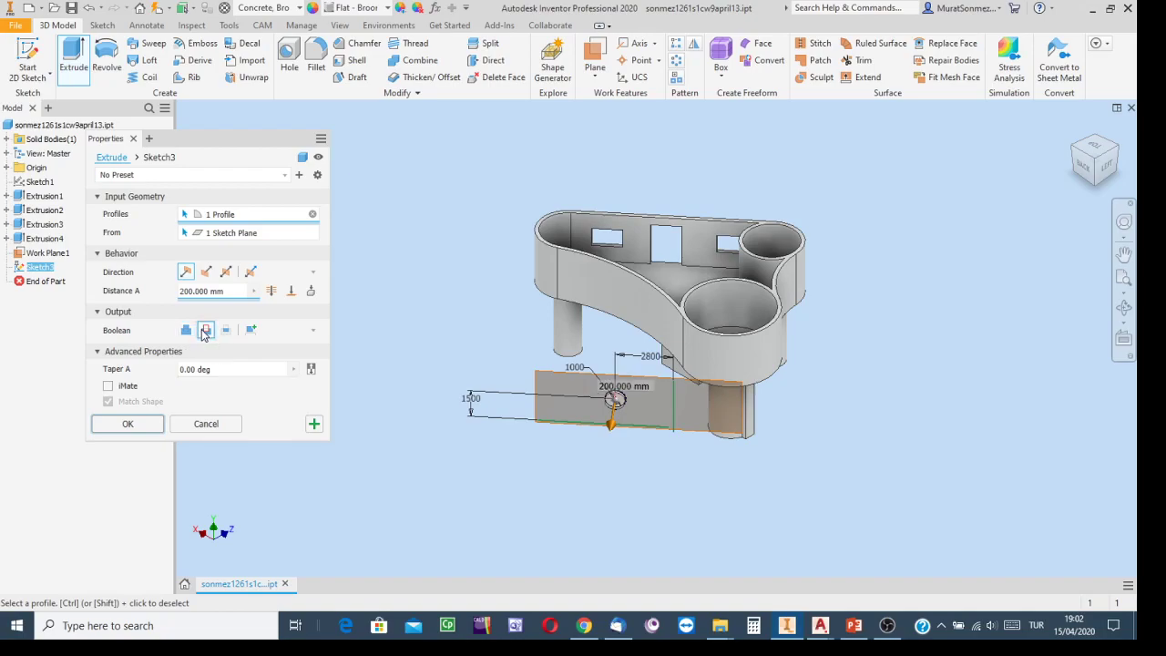
{"action": "left_click", "coordinate": [292, 292]}
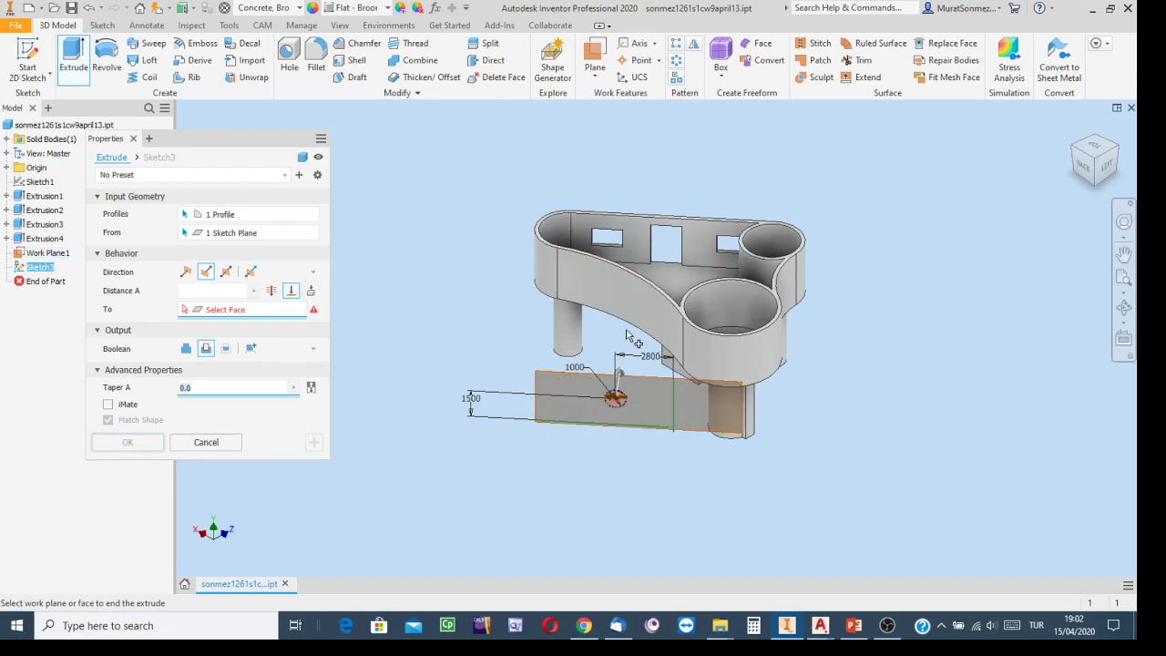
{"action": "left_click", "coordinate": [225, 291]}
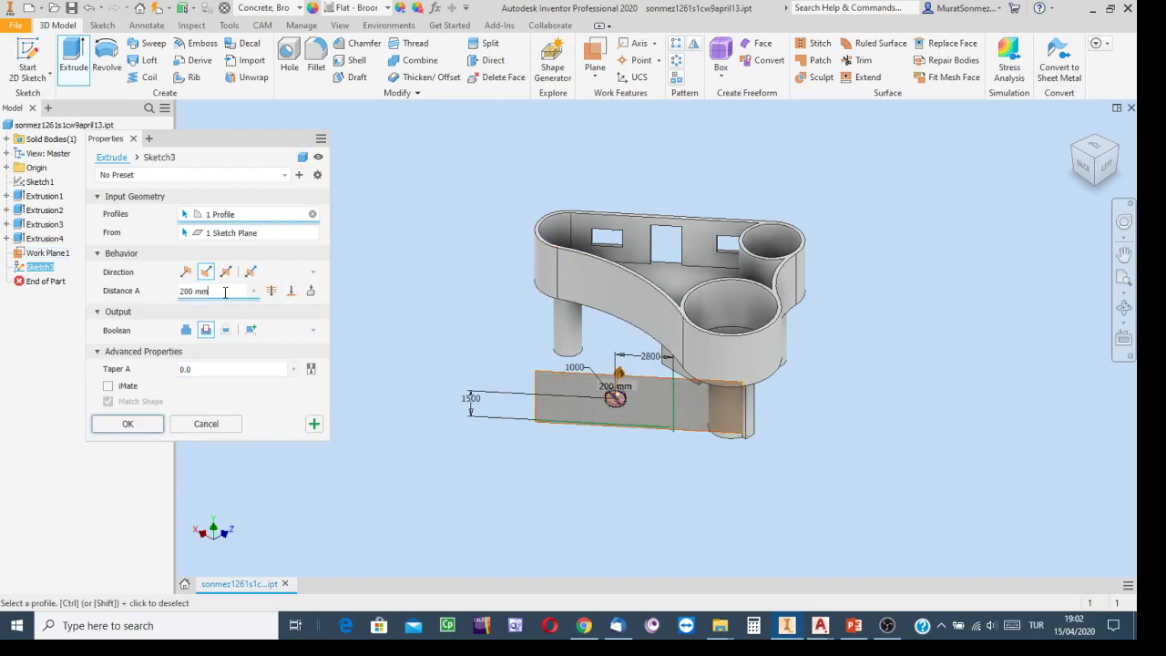
{"action": "left_click_drag", "start_coordinate": [235, 288], "coordinate": [127, 292]}
{"action": "left_click", "coordinate": [1096, 153]}
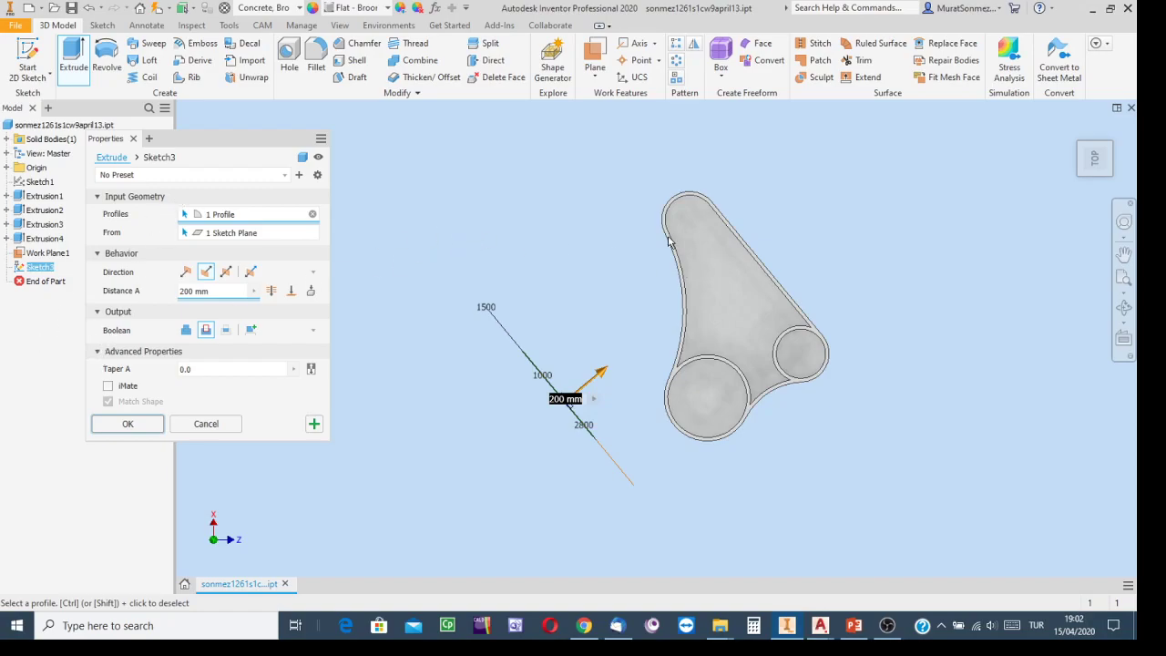
{"action": "left_click", "coordinate": [1106, 182]}
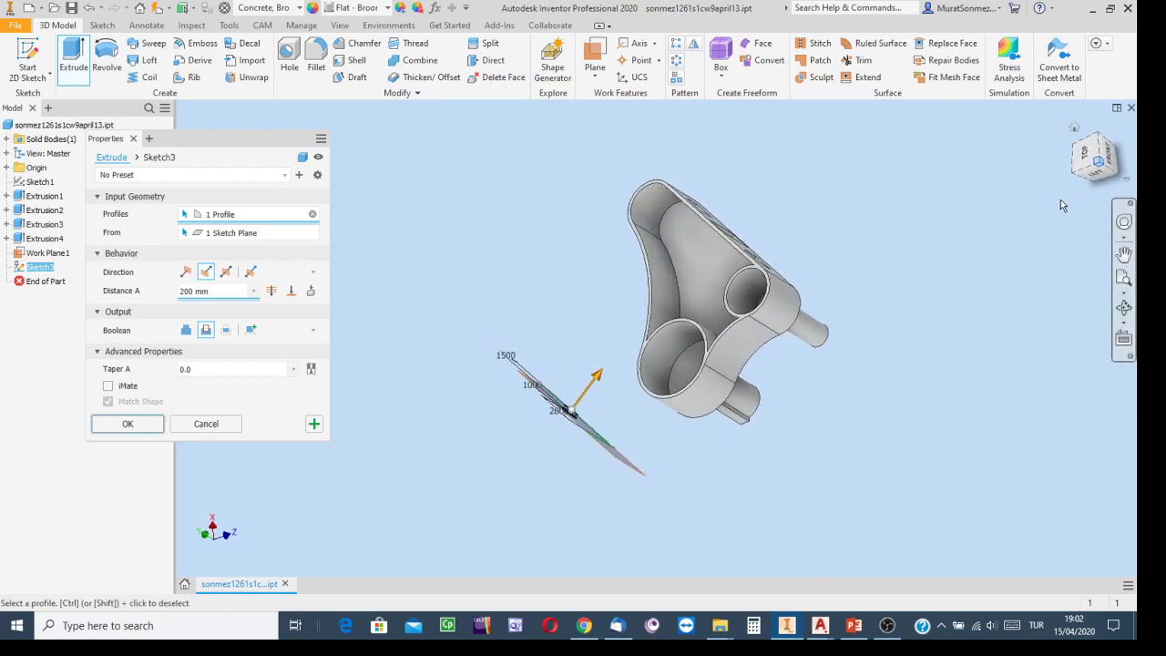
{"action": "left_click", "coordinate": [291, 295]}
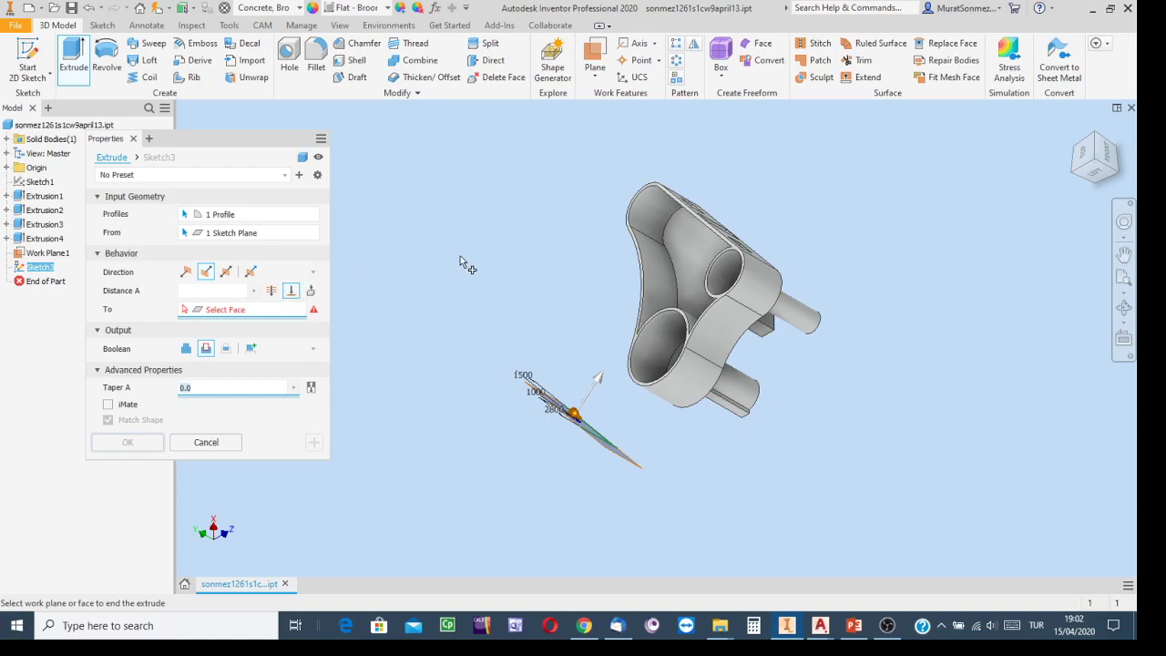
{"action": "scroll", "coordinate": [671, 297], "scroll_direction": "up", "scroll_amount": 3}
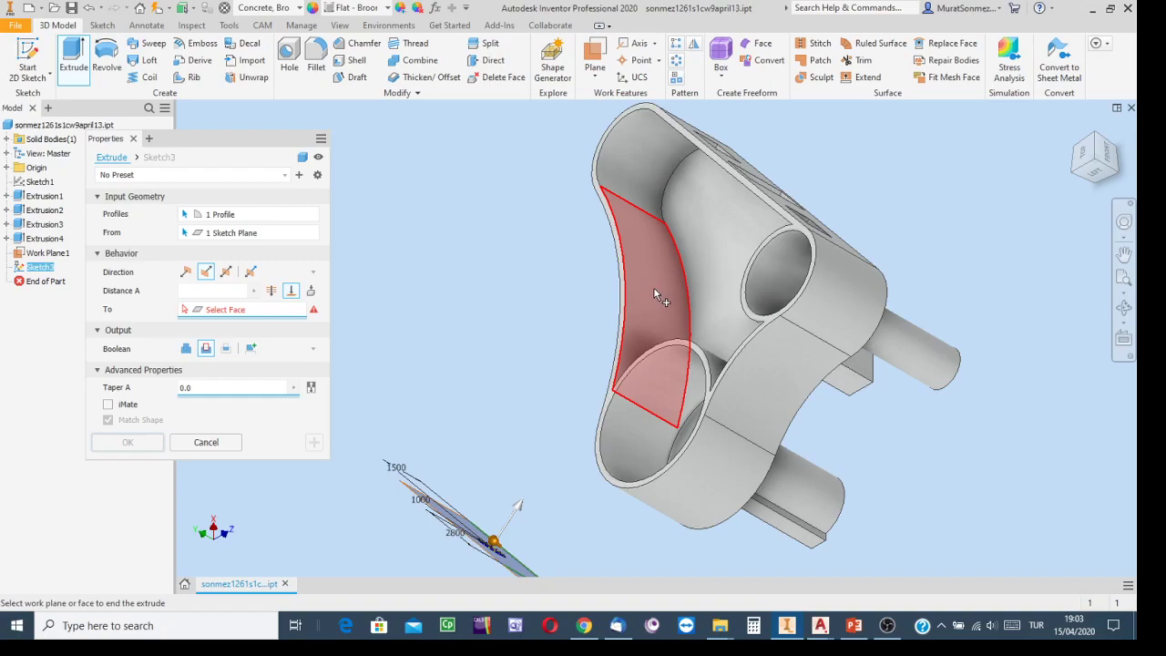
{"action": "left_click", "coordinate": [653, 287]}
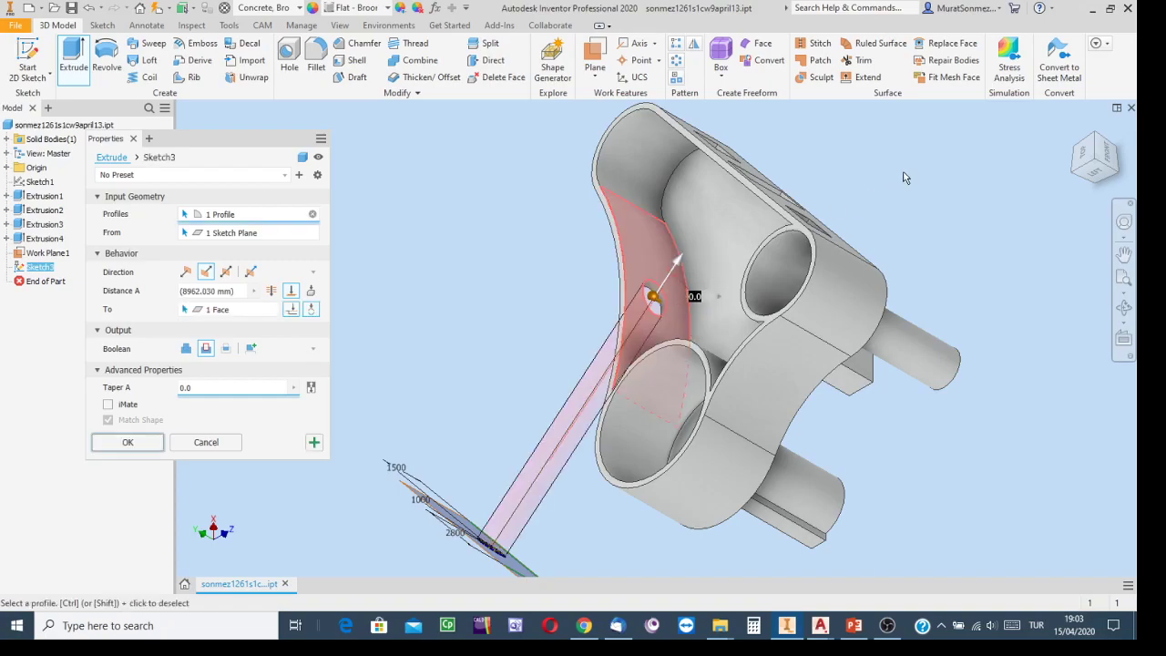
{"action": "left_click", "coordinate": [144, 444]}
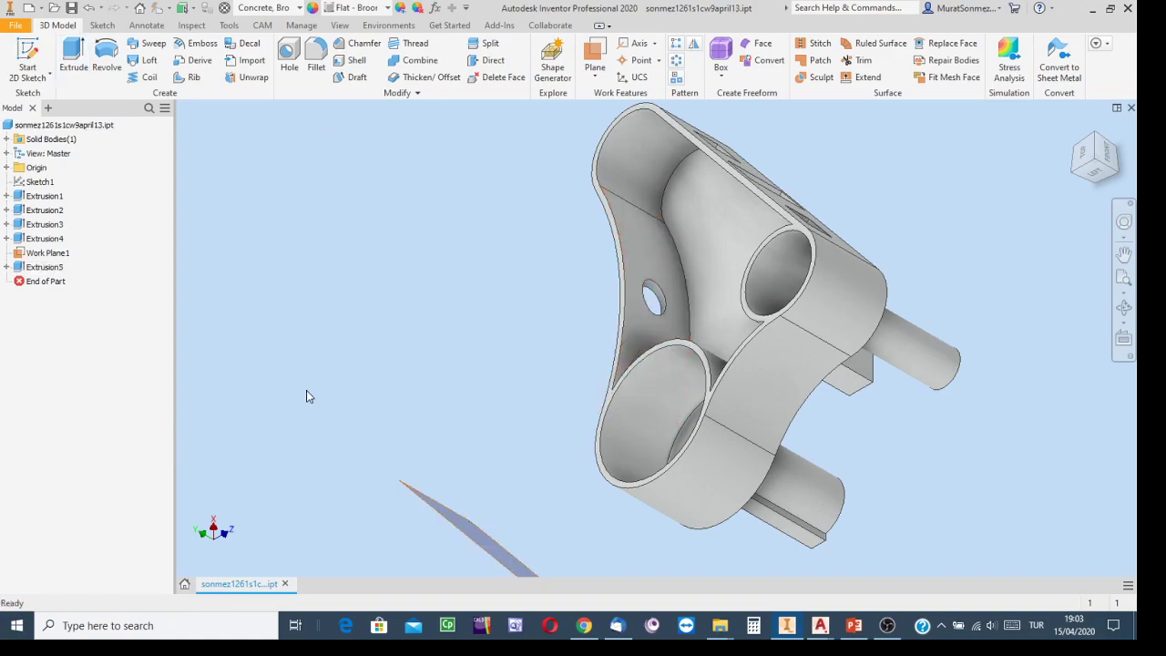
Step: Hide the work plane outside the curved wall
{"action": "scroll", "coordinate": [526, 341], "scroll_direction": "down", "scroll_amount": 3}
{"action": "left_click", "coordinate": [1124, 307]}
{"action": "left_click_drag", "start_coordinate": [775, 370], "coordinate": [770, 343]}
{"action": "key", "text": "Escape"}
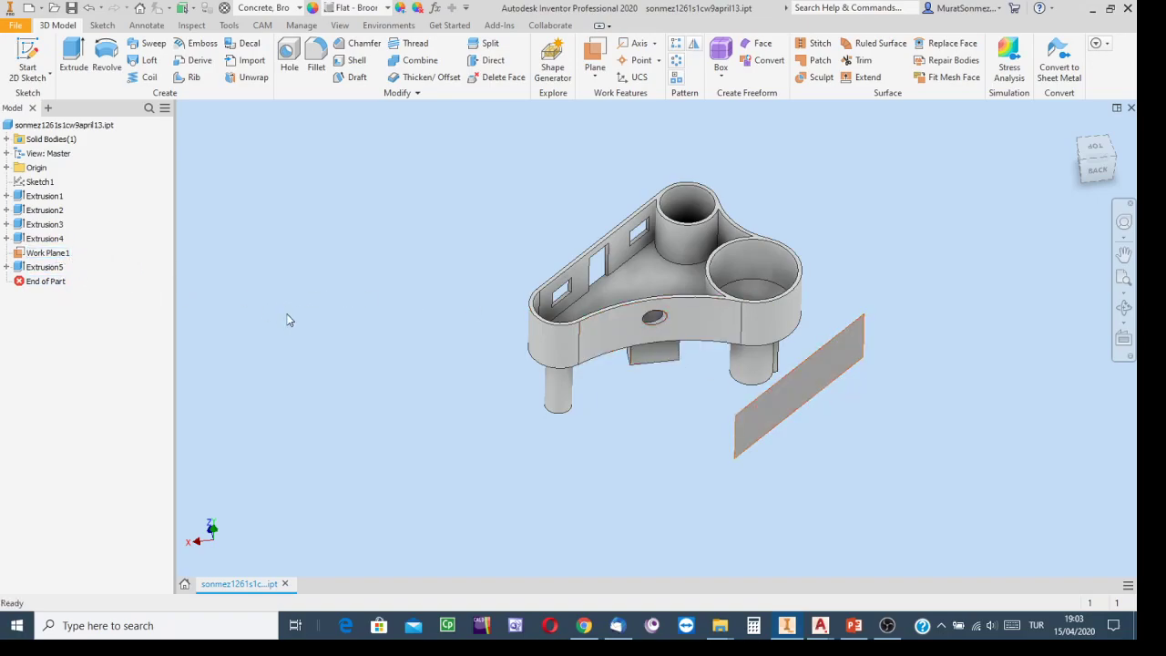
{"action": "left_click", "coordinate": [601, 85]}
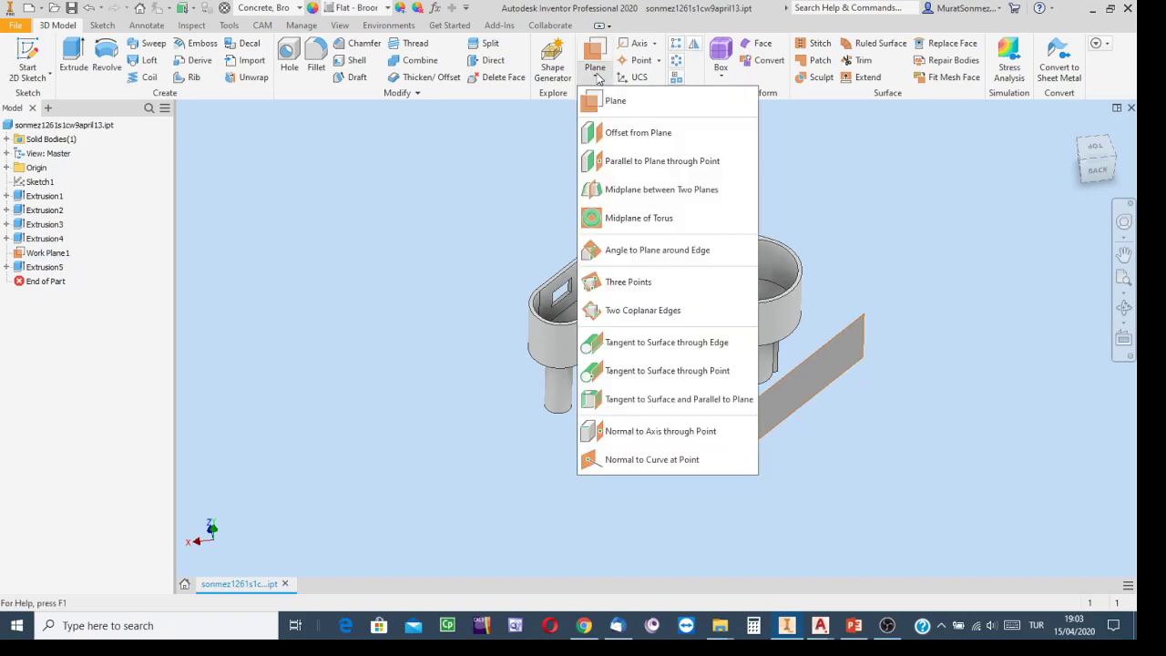
{"action": "key", "text": "Escape"}
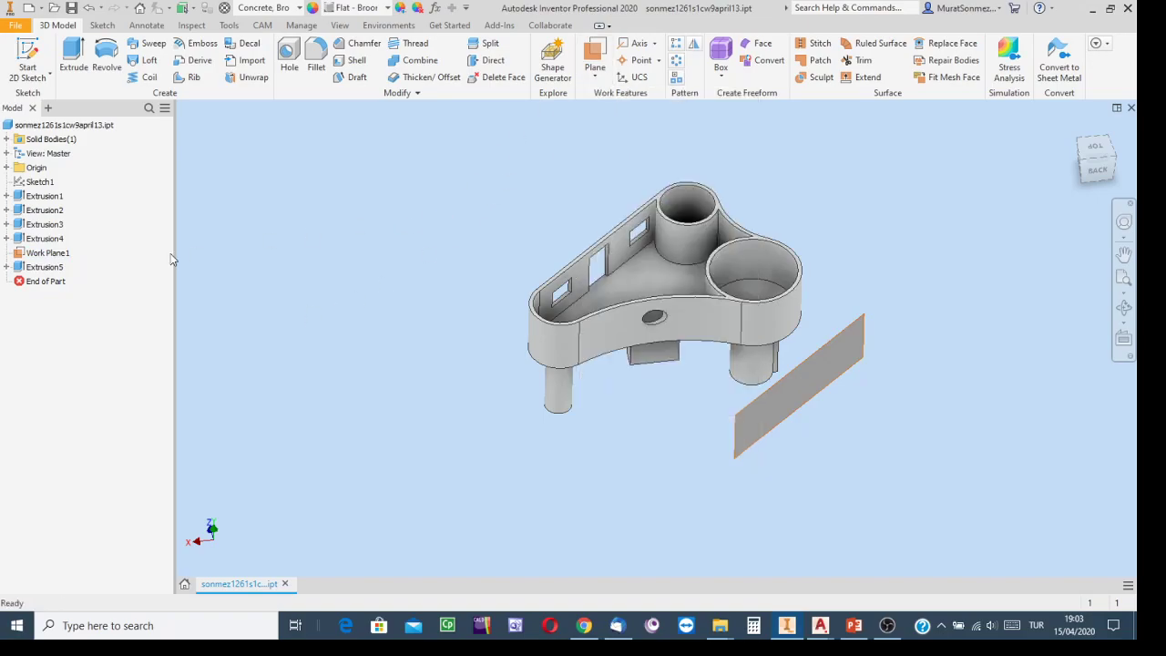
{"action": "right_click", "coordinate": [42, 259]}
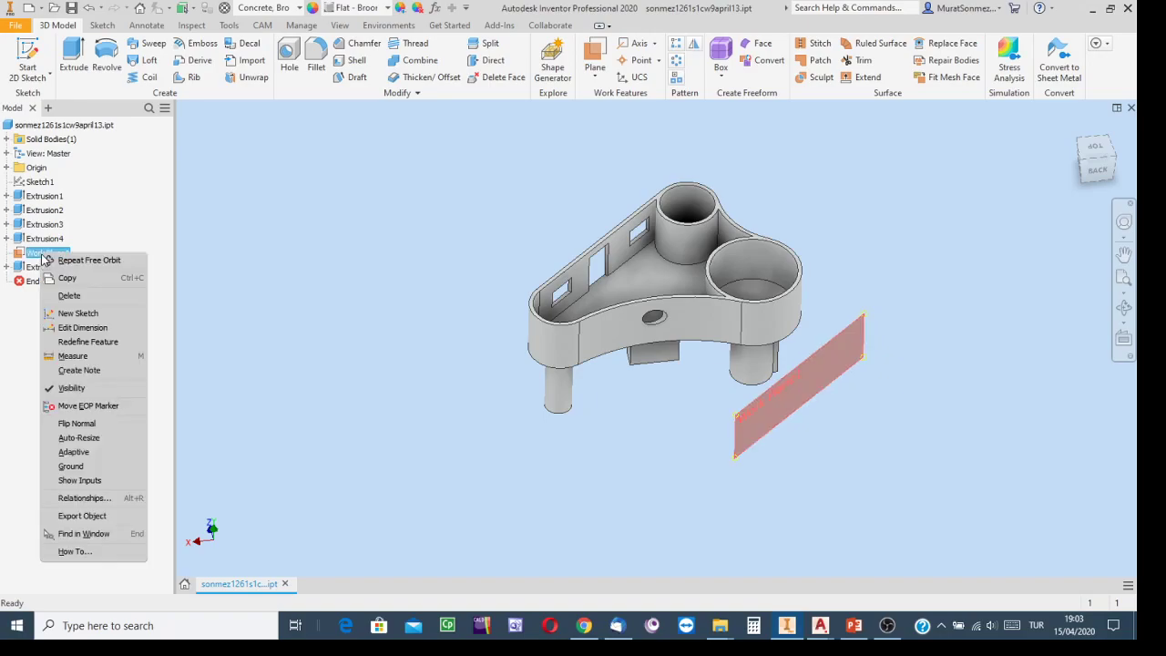
{"action": "left_click", "coordinate": [63, 388]}
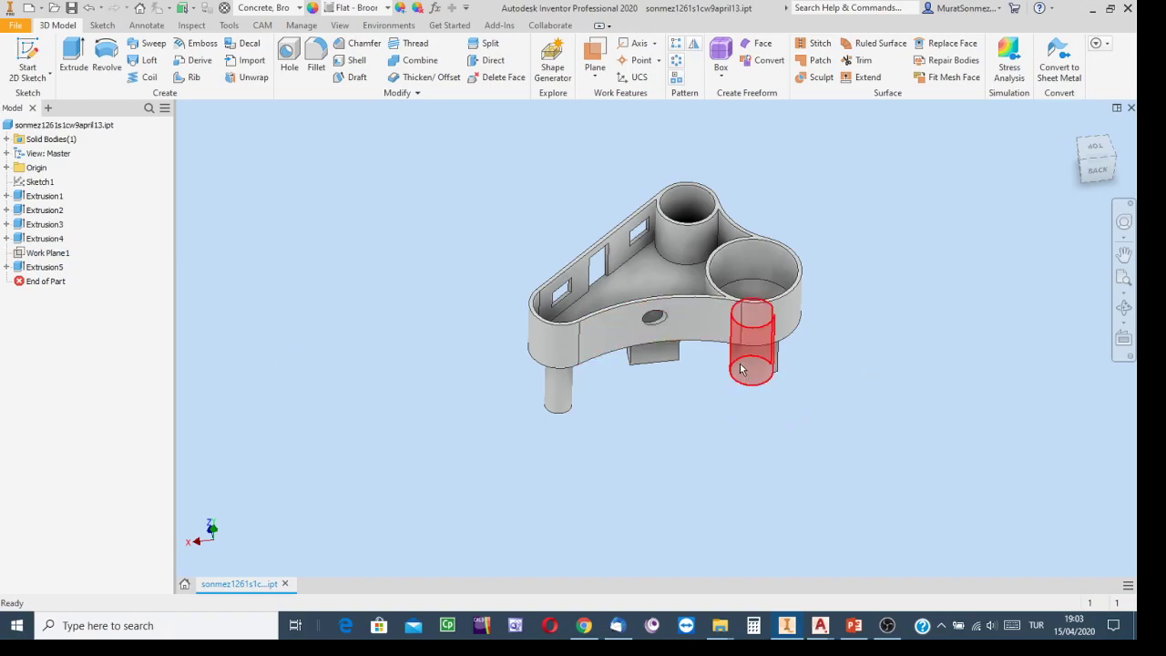
{"action": "scroll", "coordinate": [713, 353], "scroll_direction": "up", "scroll_amount": 3}
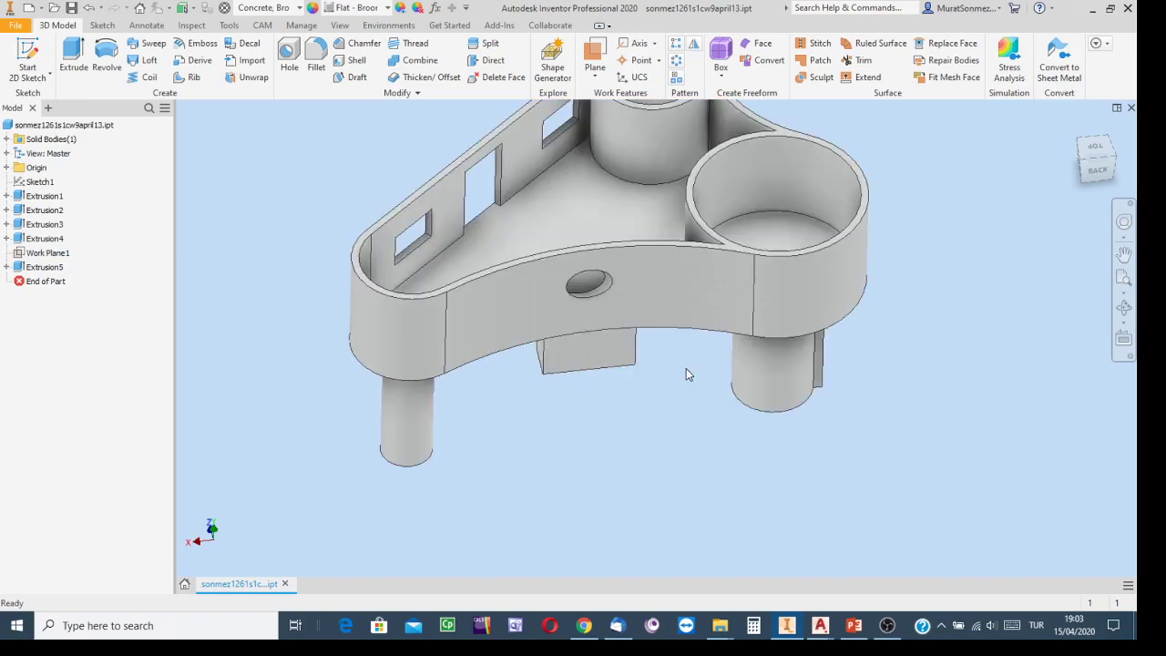
{"action": "scroll", "coordinate": [688, 375], "scroll_direction": "down", "scroll_amount": 3}
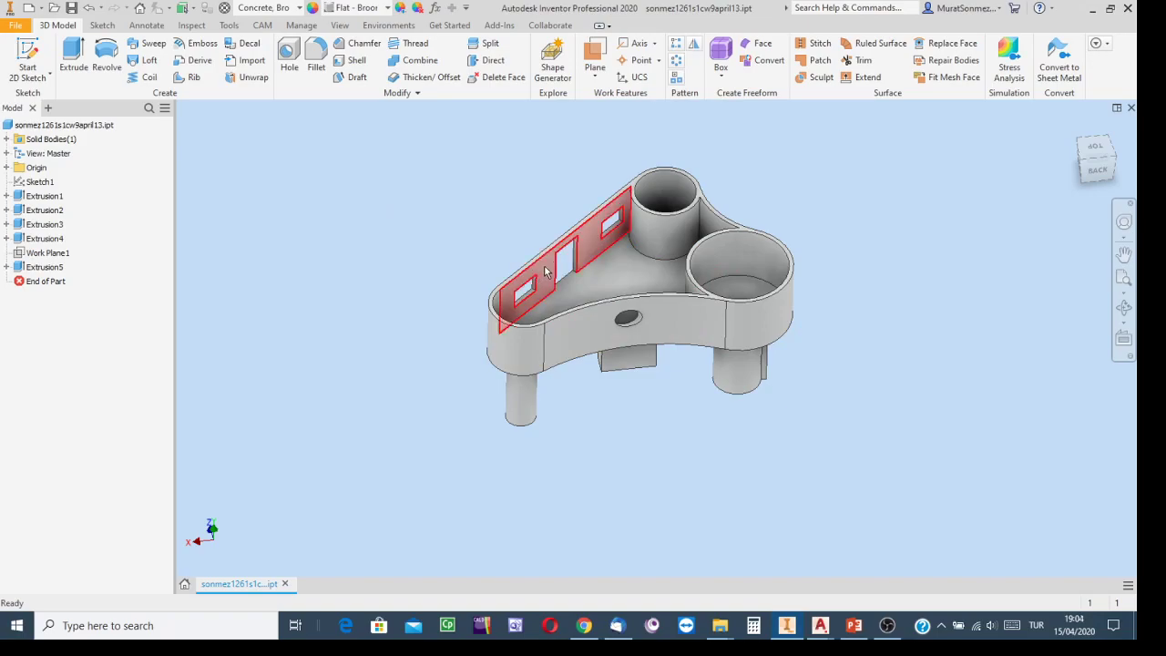
{"action": "mouse_move", "coordinate": [544, 265]}
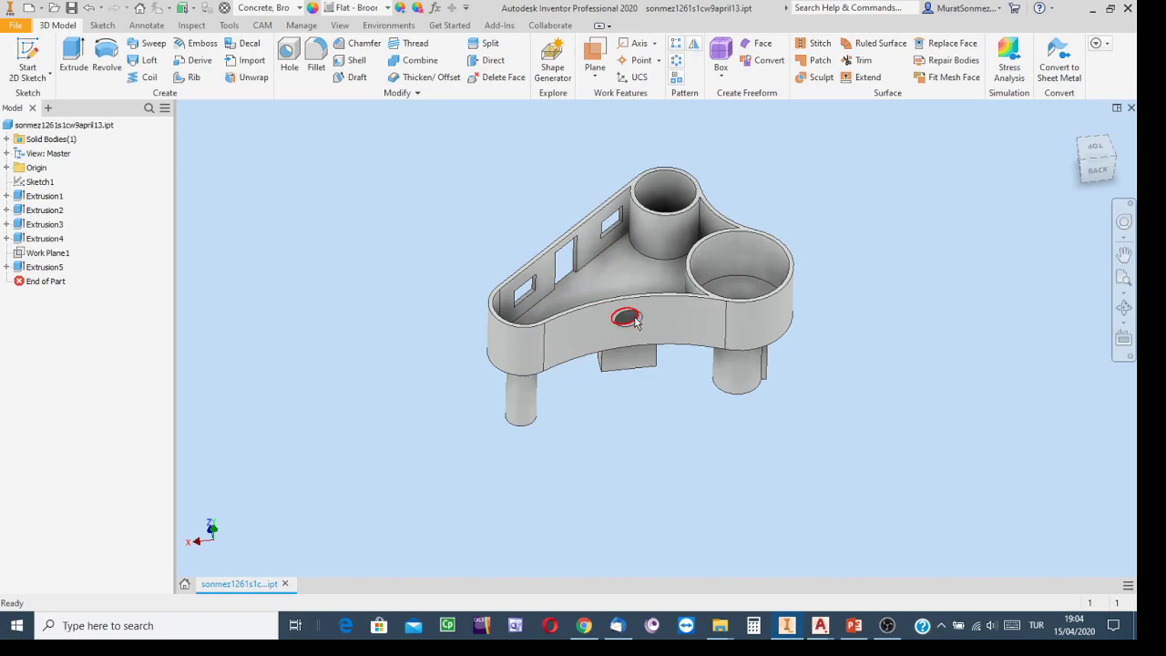
{"action": "mouse_move", "coordinate": [636, 322]}
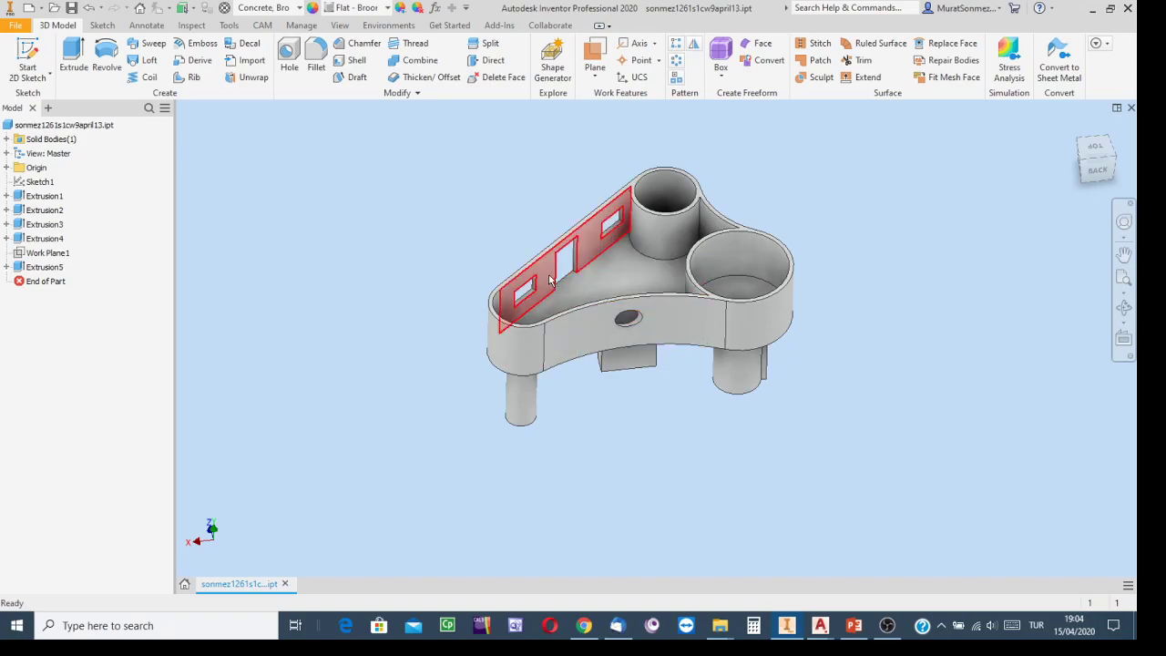
{"action": "mouse_move", "coordinate": [548, 301]}
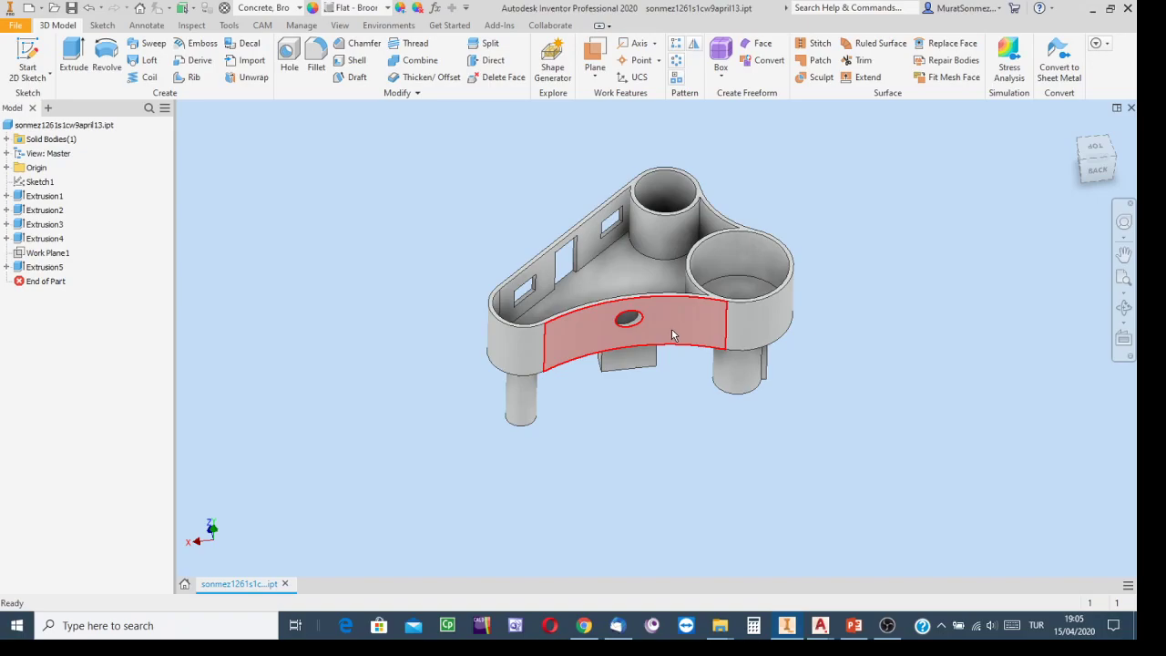
{"action": "mouse_move", "coordinate": [672, 334]}
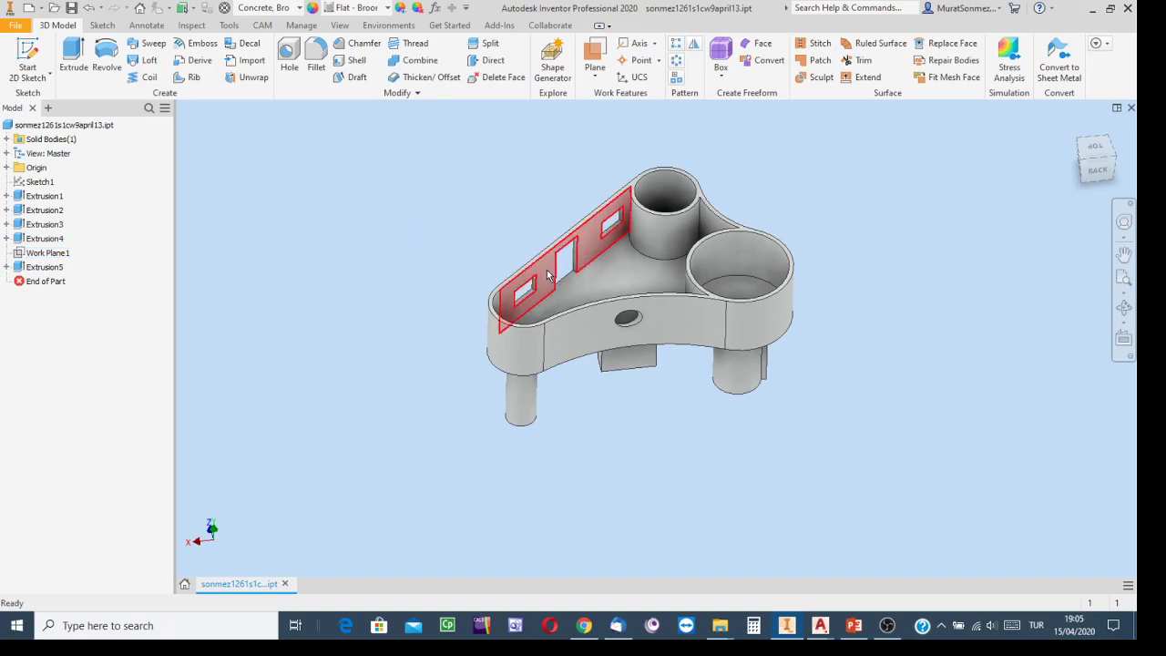
{"action": "mouse_move", "coordinate": [571, 298]}
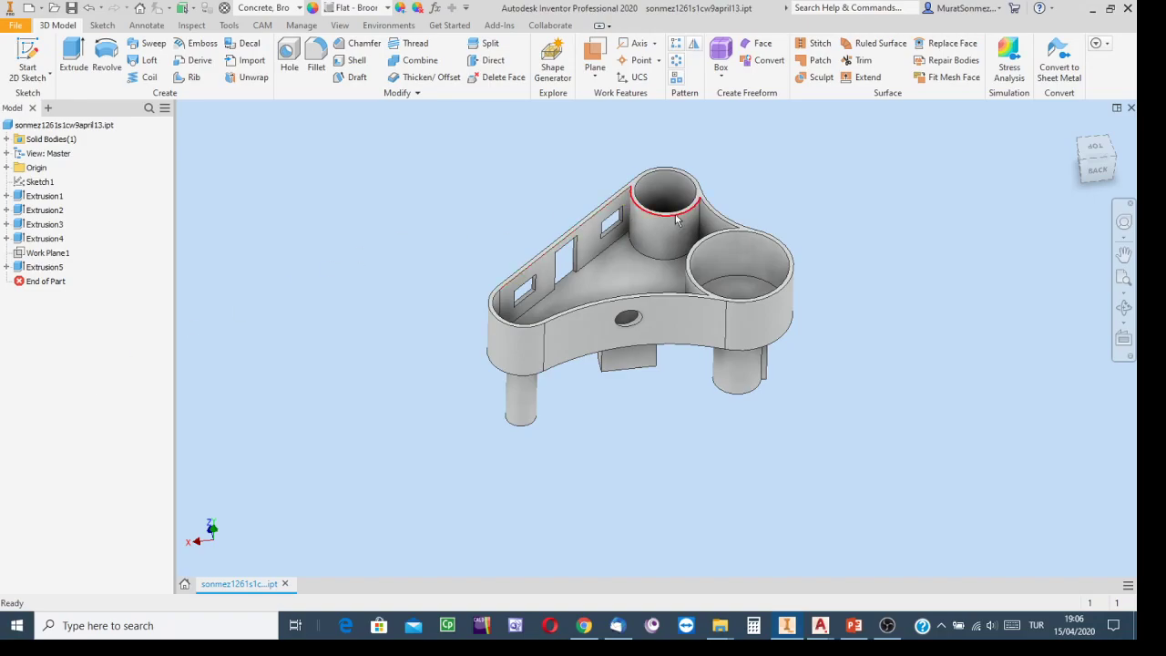
Step: Try to offset a work plane from the curved wall face between the two cylinders
{"action": "left_click", "coordinate": [1073, 128]}
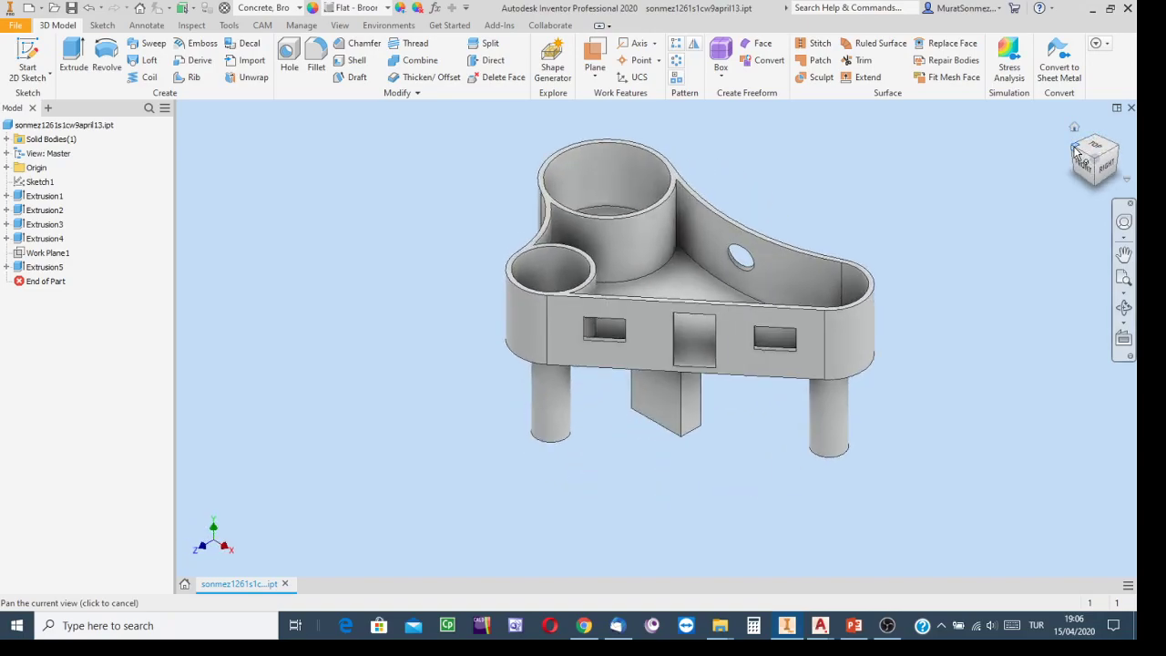
{"action": "left_click", "coordinate": [1075, 153]}
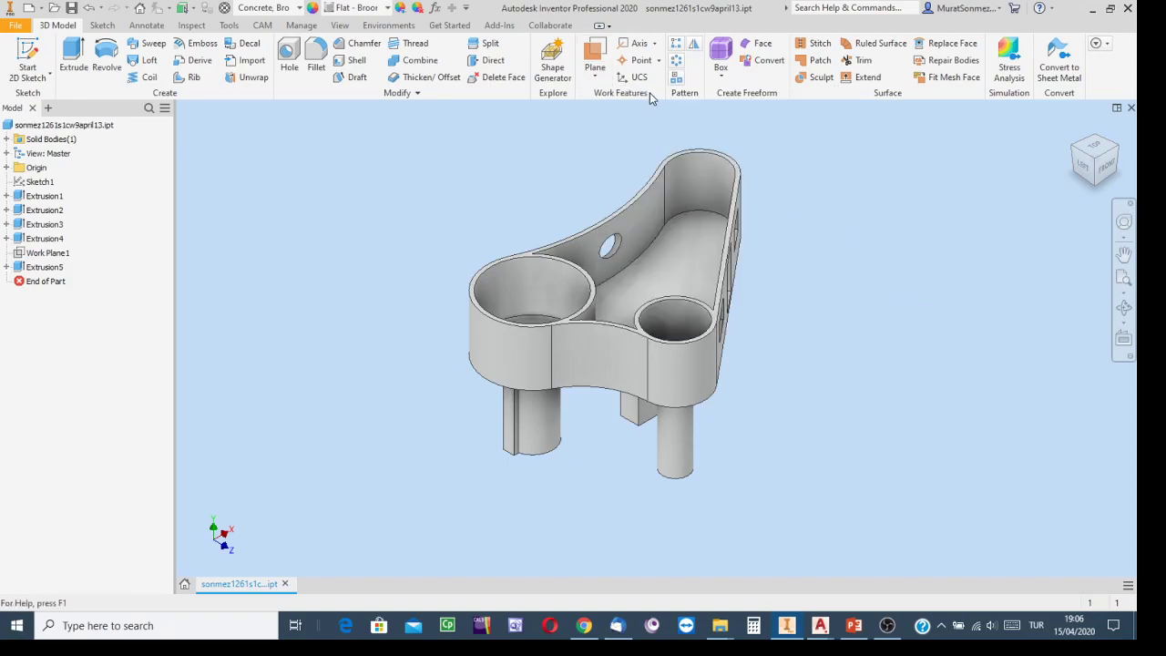
{"action": "left_click", "coordinate": [598, 80]}
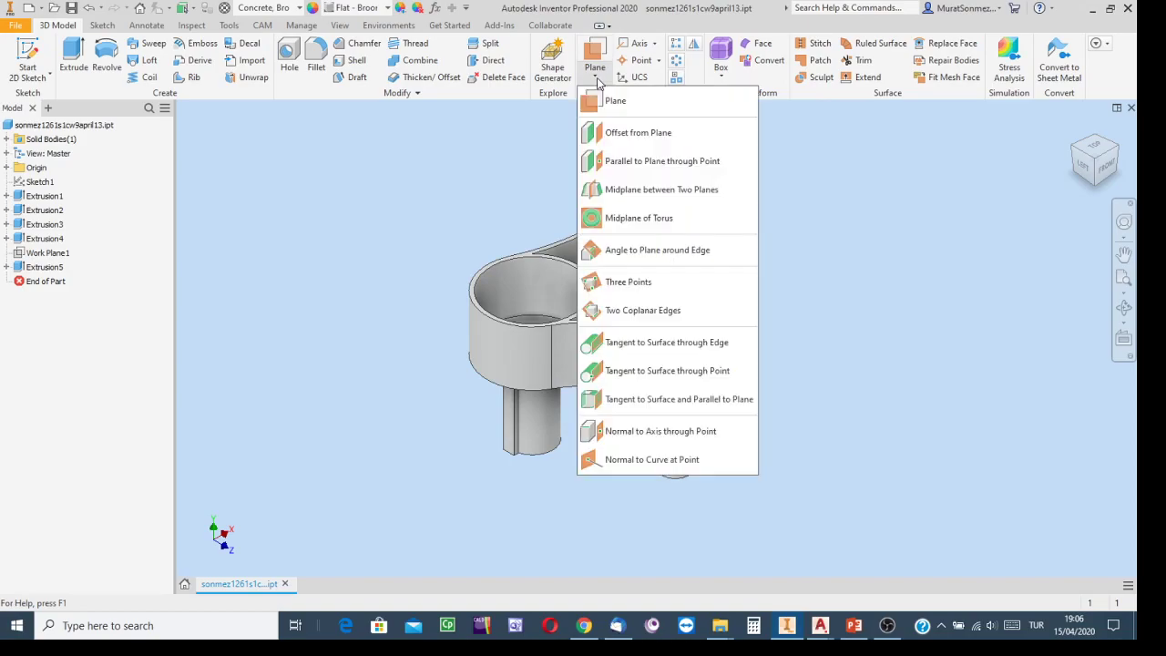
{"action": "left_click", "coordinate": [629, 134]}
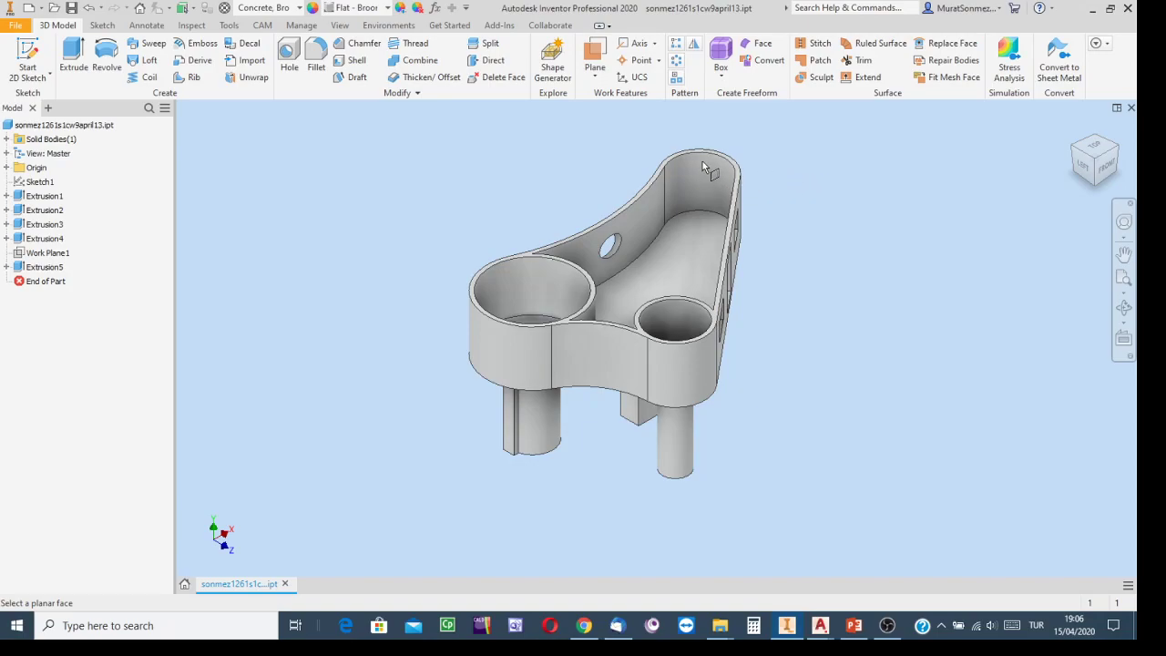
{"action": "left_click", "coordinate": [619, 337]}
Step: Create a work plane offset -15670 mm from the origin YZ plane, outside the curved wall between the two cylinders
{"action": "left_click", "coordinate": [597, 78]}
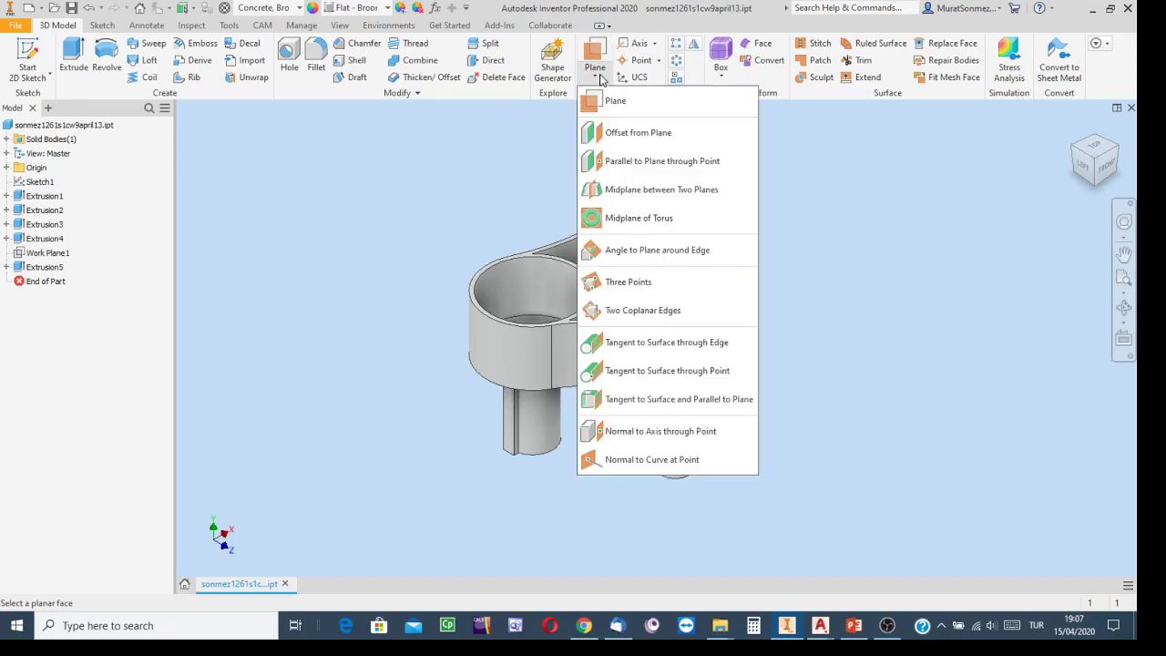
{"action": "left_click", "coordinate": [619, 135]}
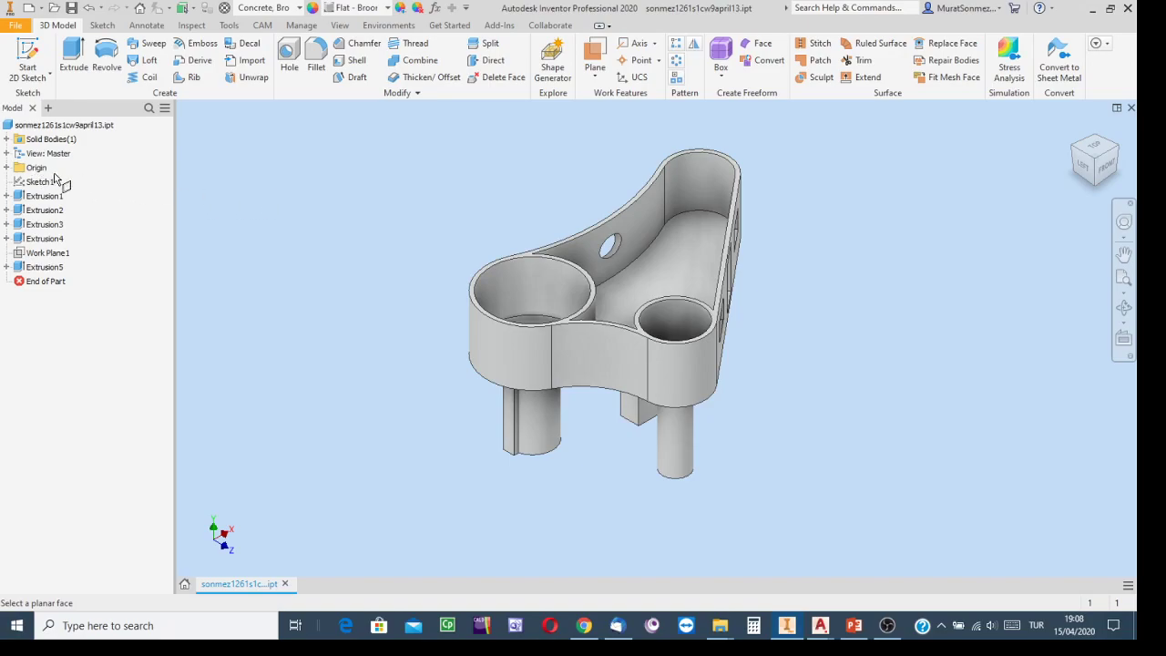
{"action": "left_click", "coordinate": [8, 169]}
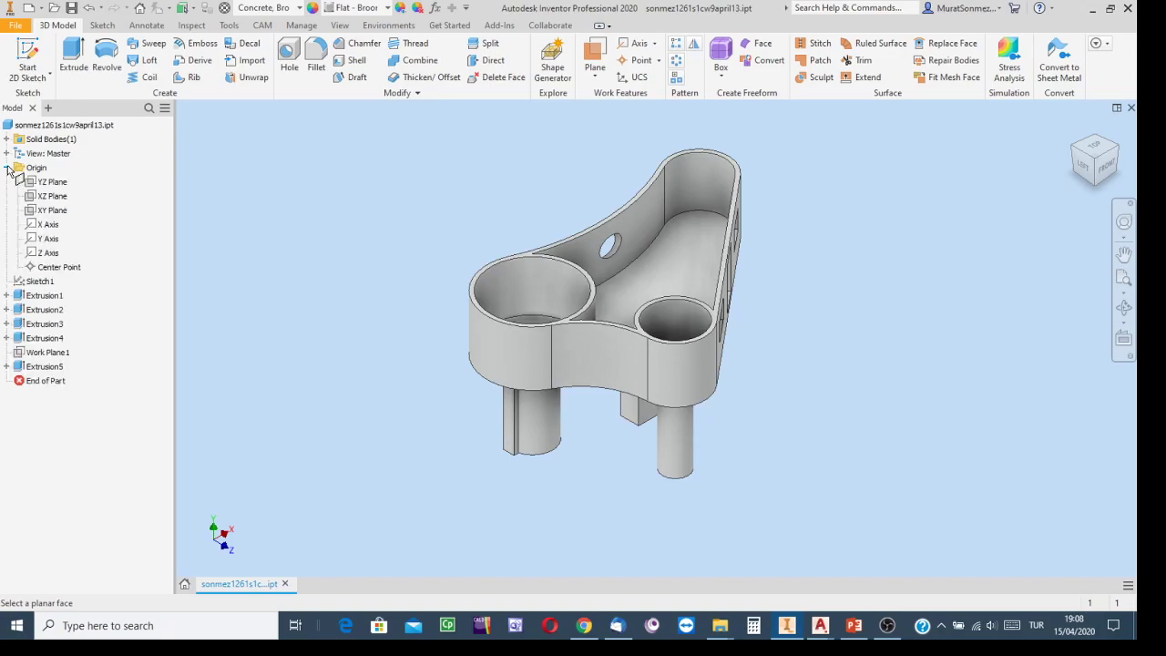
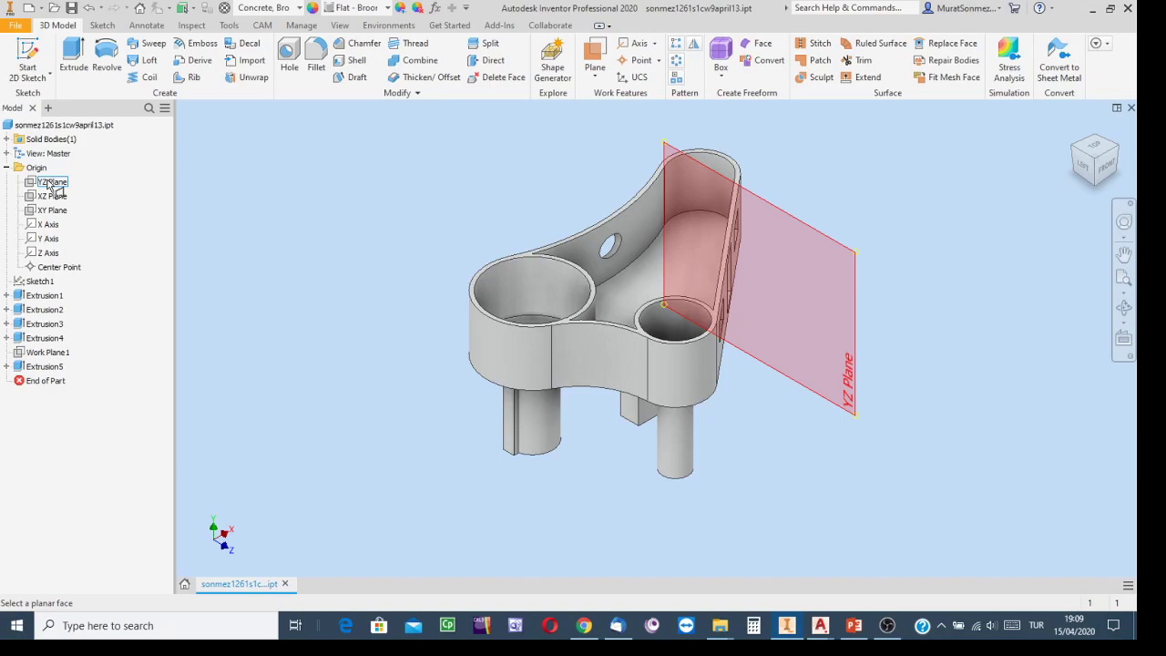
{"action": "left_click", "coordinate": [49, 183]}
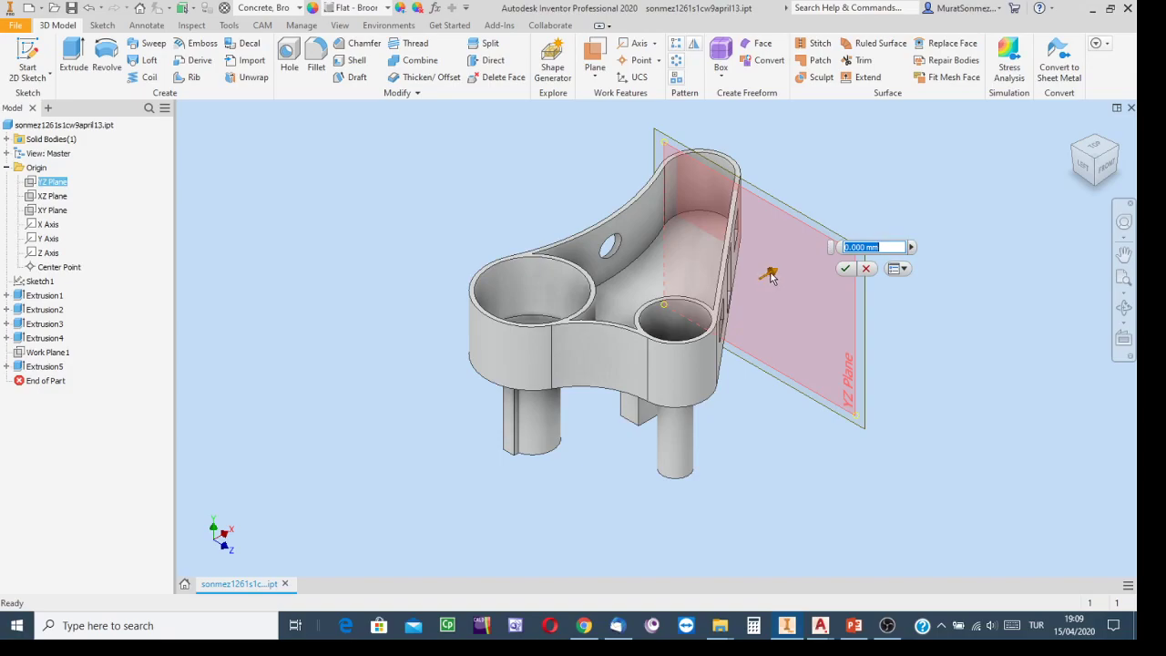
{"action": "left_click_drag", "start_coordinate": [772, 270], "coordinate": [839, 231]}
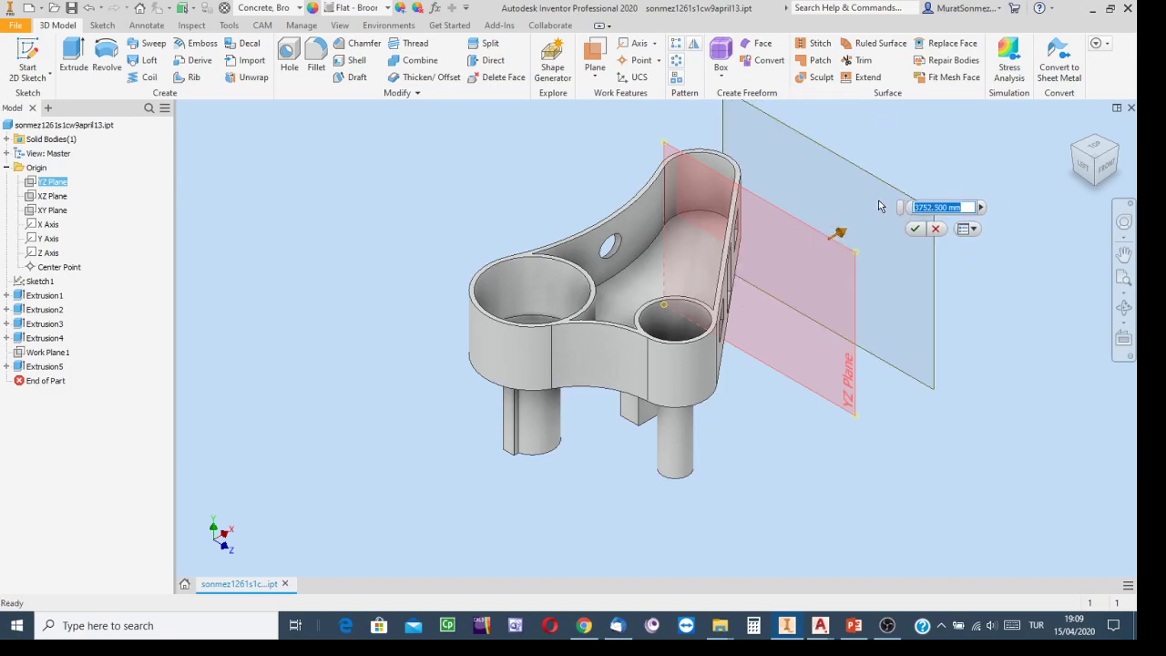
{"action": "left_click_drag", "start_coordinate": [842, 235], "coordinate": [506, 424]}
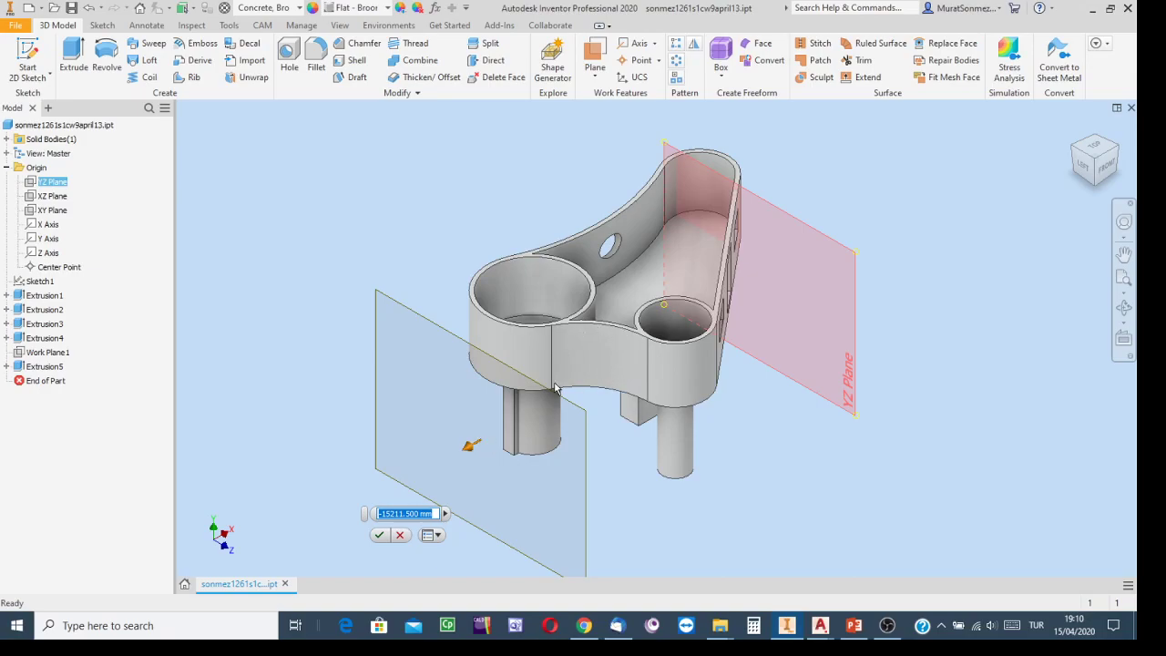
{"action": "left_click_drag", "start_coordinate": [466, 446], "coordinate": [517, 415]}
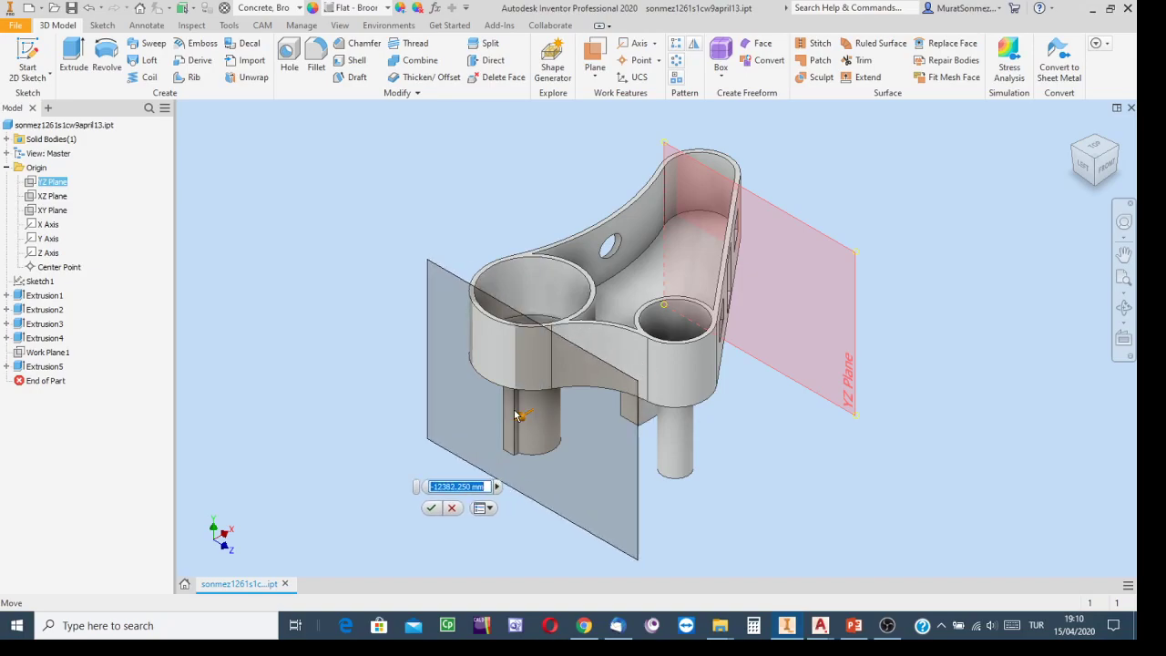
{"action": "left_click_drag", "start_coordinate": [516, 415], "coordinate": [641, 355]}
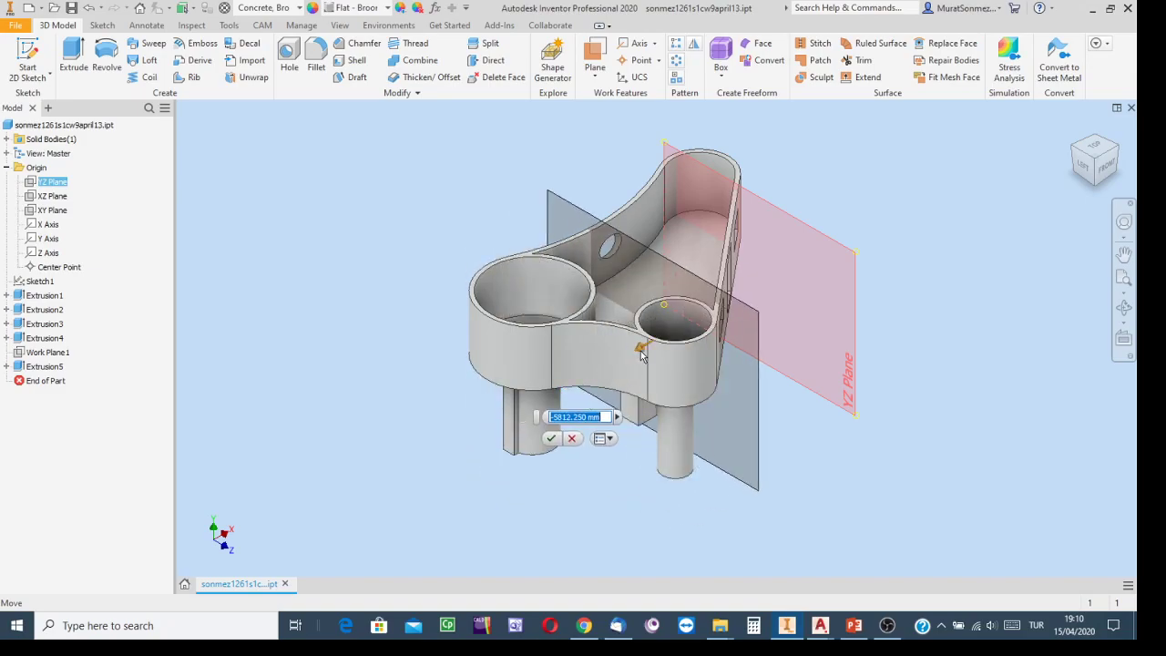
{"action": "left_click_drag", "start_coordinate": [640, 355], "coordinate": [460, 455]}
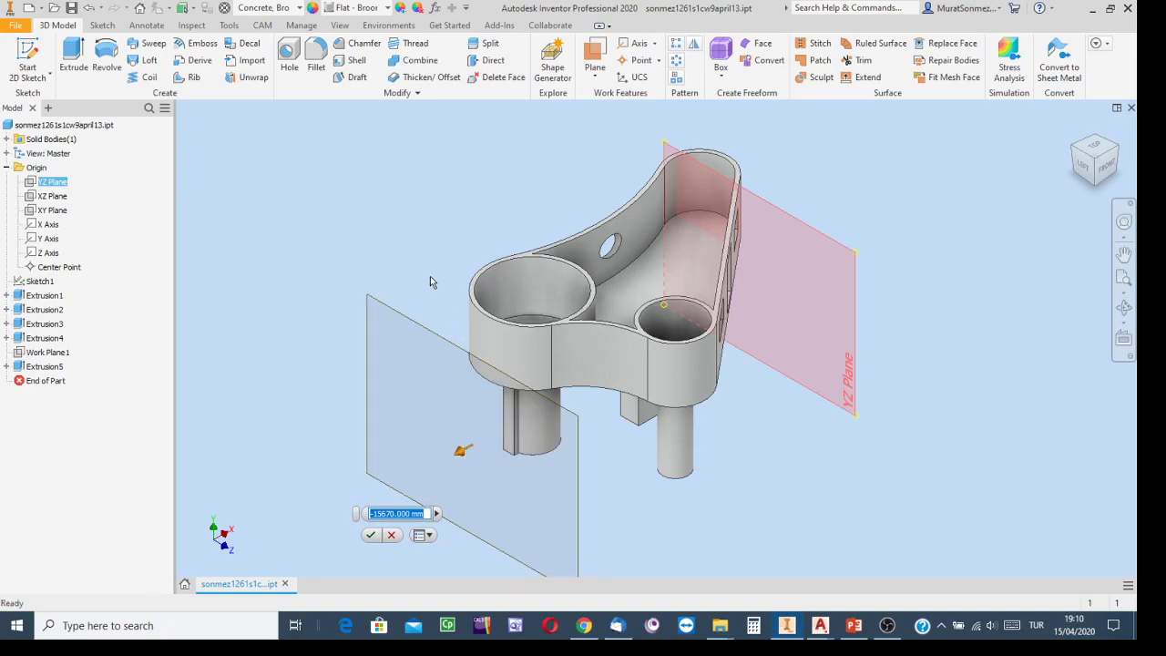
{"action": "left_click", "coordinate": [371, 537]}
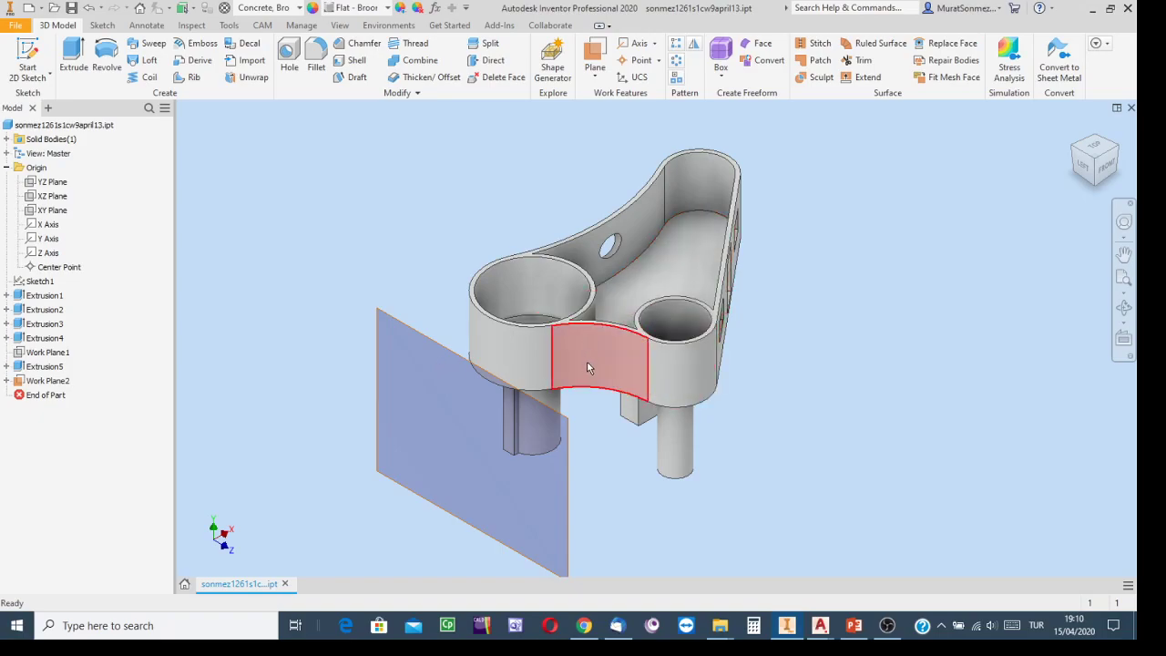
Step: Start a sketch on the new offset work plane and project the curved wall's lower edge and its vertical edge beside the smaller cylinder
{"action": "mouse_move", "coordinate": [587, 367]}
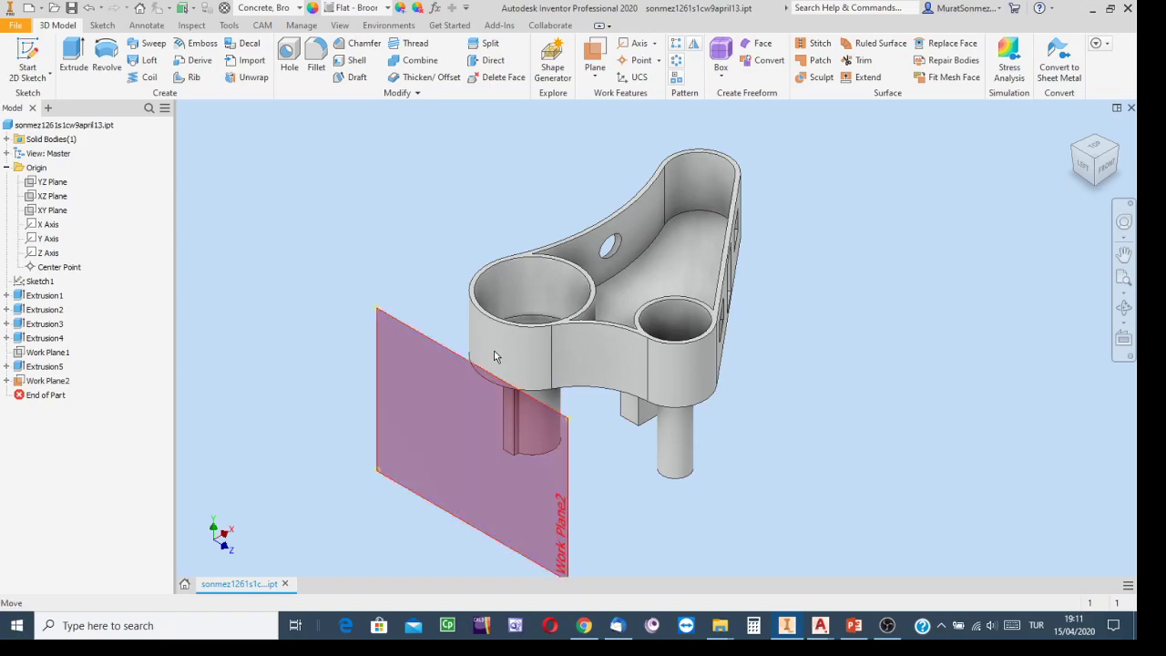
{"action": "right_click", "coordinate": [417, 335]}
{"action": "left_click", "coordinate": [421, 306]}
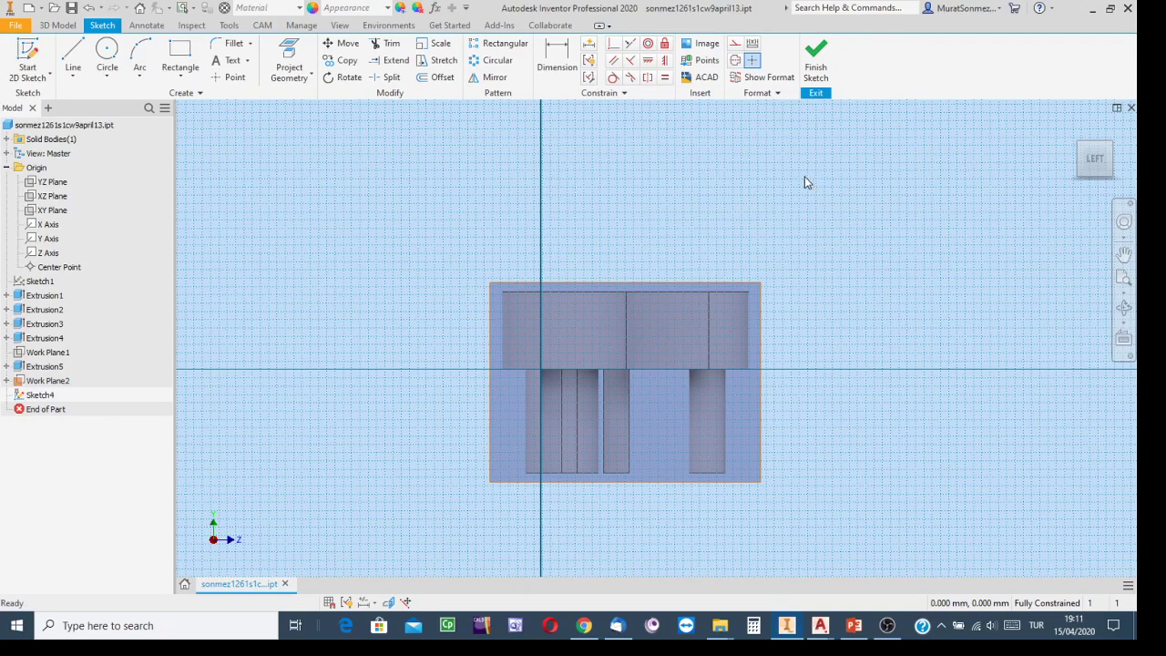
{"action": "left_click", "coordinate": [287, 53]}
{"action": "left_click", "coordinate": [662, 364]}
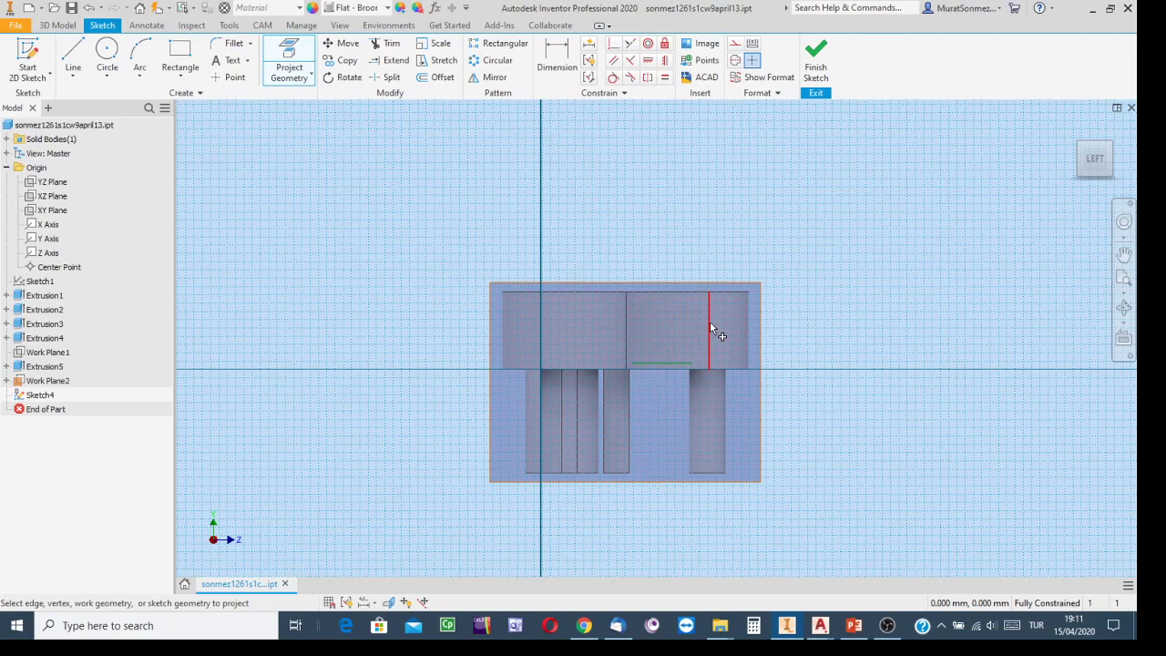
{"action": "mouse_move", "coordinate": [711, 326]}
Step: Sketch a rectangle about 1700 mm wide and 1300 mm high on the curved wall, above the projected lower edge
{"action": "left_click", "coordinate": [182, 50]}
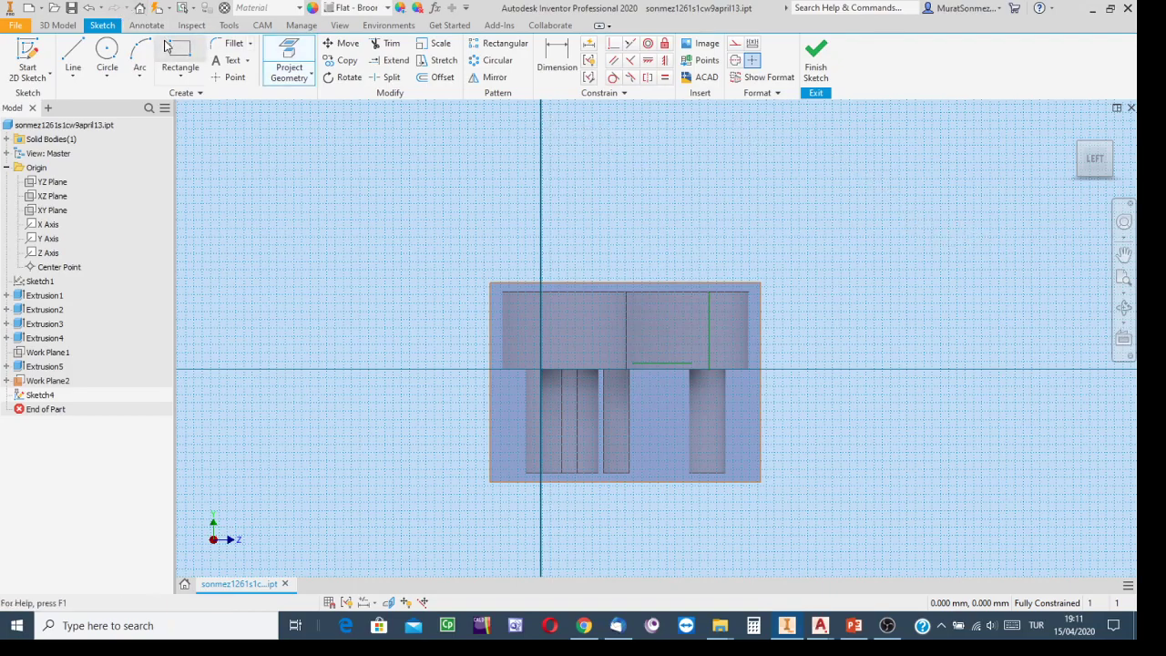
{"action": "left_click", "coordinate": [648, 308]}
{"action": "left_click", "coordinate": [693, 341]}
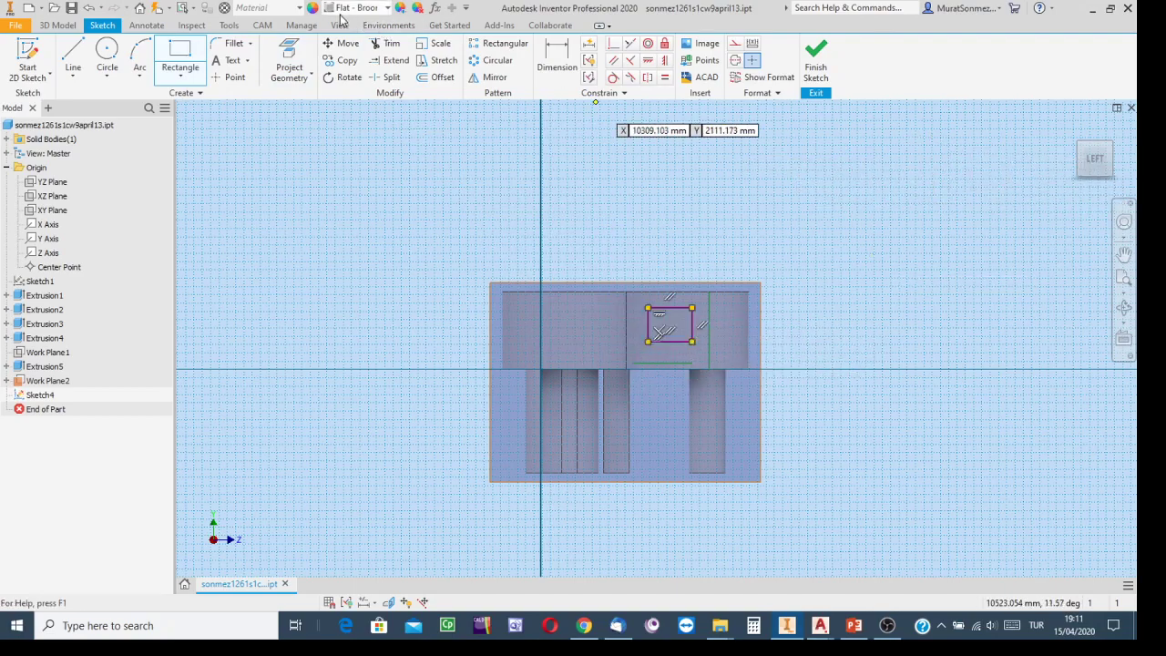
Step: Dimension the rectangle's position as 900 mm above the projected lower edge and 600 mm from the projected vertical edge
{"action": "left_click", "coordinate": [557, 52]}
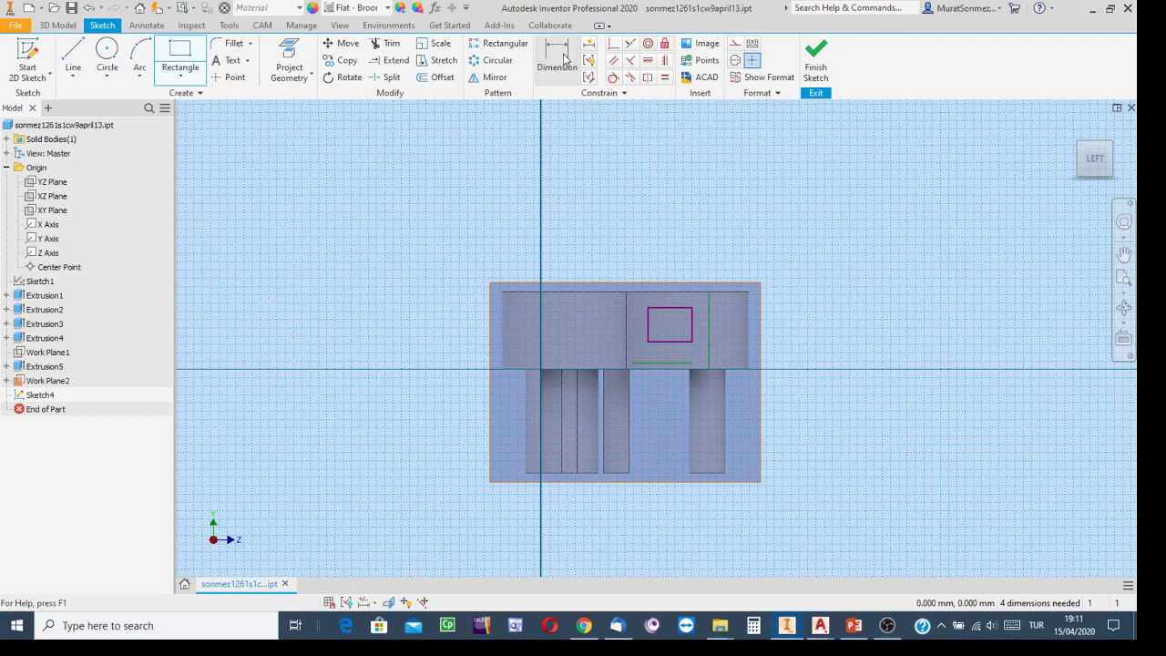
{"action": "left_click", "coordinate": [668, 362]}
{"action": "left_click", "coordinate": [675, 343]}
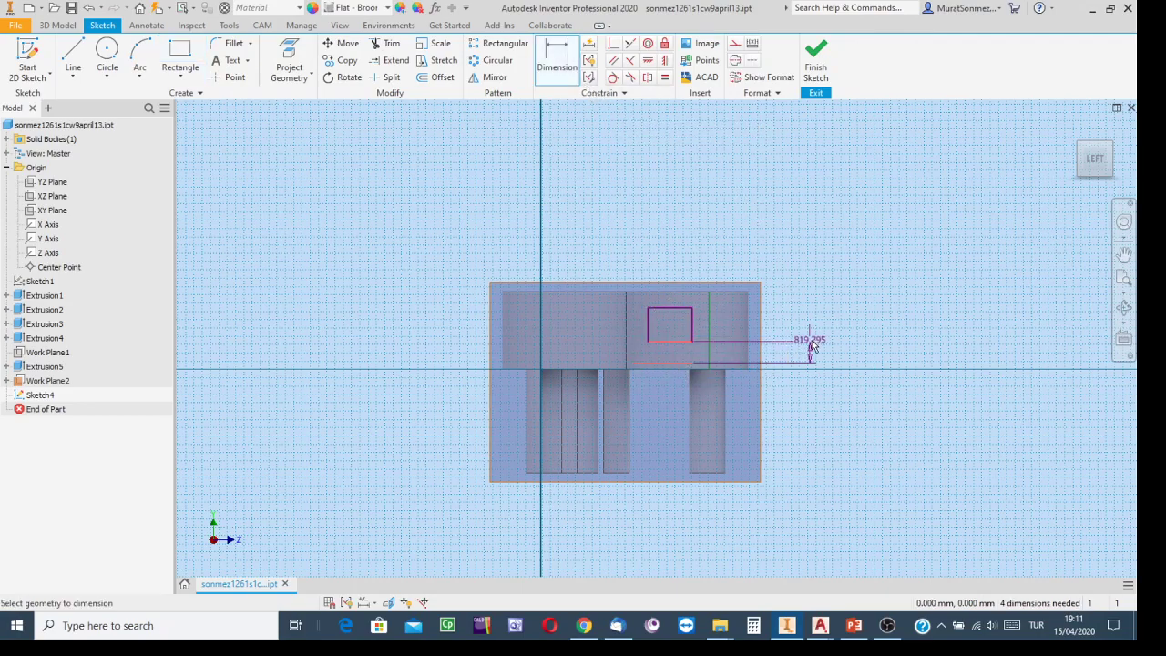
{"action": "left_click", "coordinate": [816, 354]}
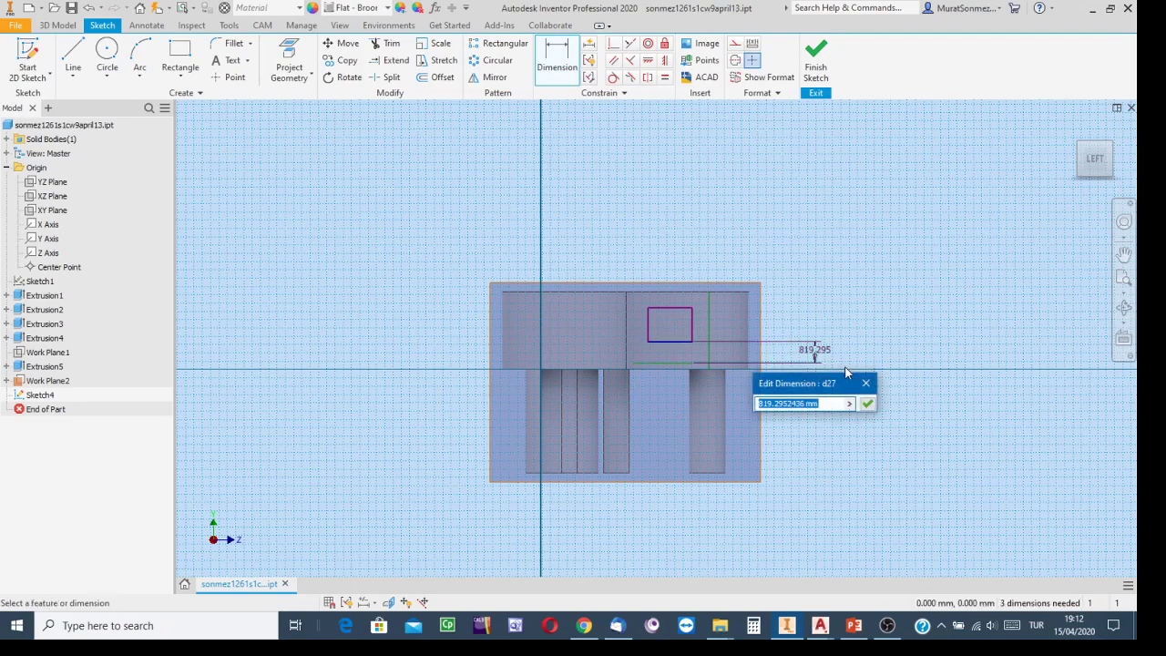
{"action": "type", "text": "900"}
{"action": "key", "text": "Return"}
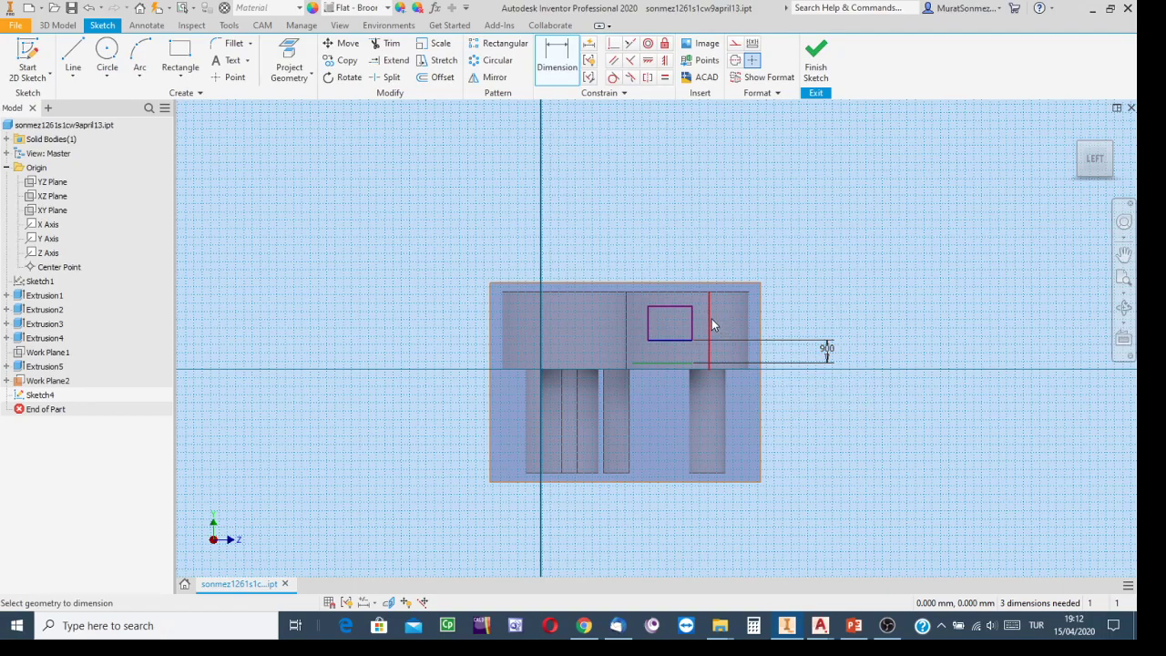
{"action": "left_click", "coordinate": [694, 337]}
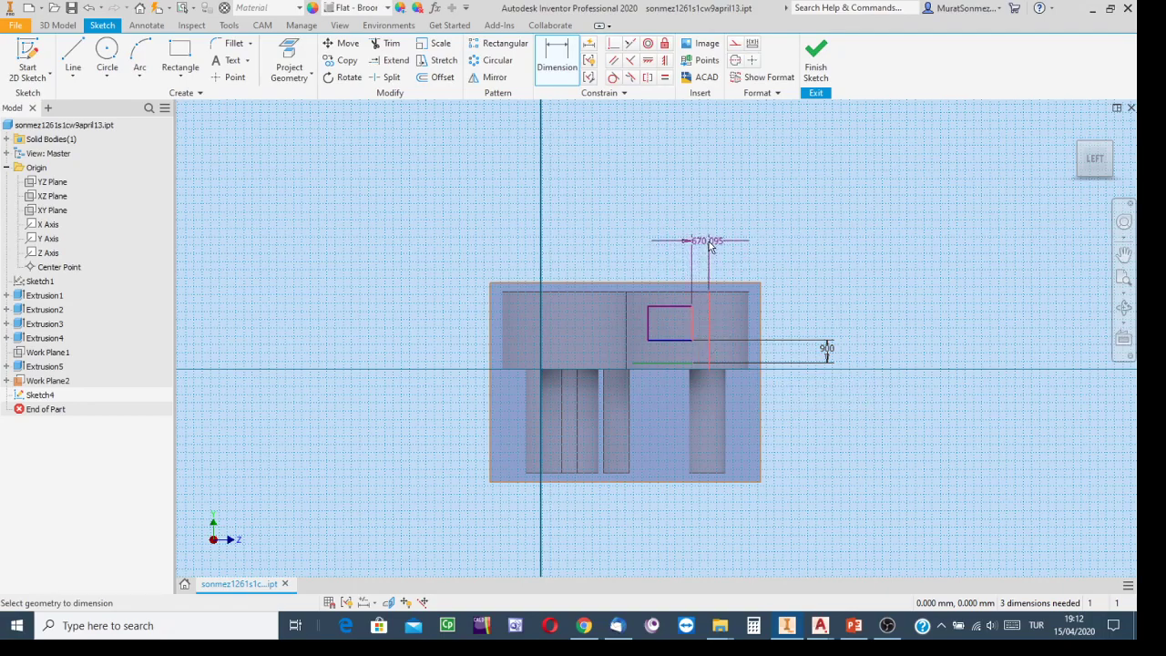
{"action": "left_click", "coordinate": [698, 241]}
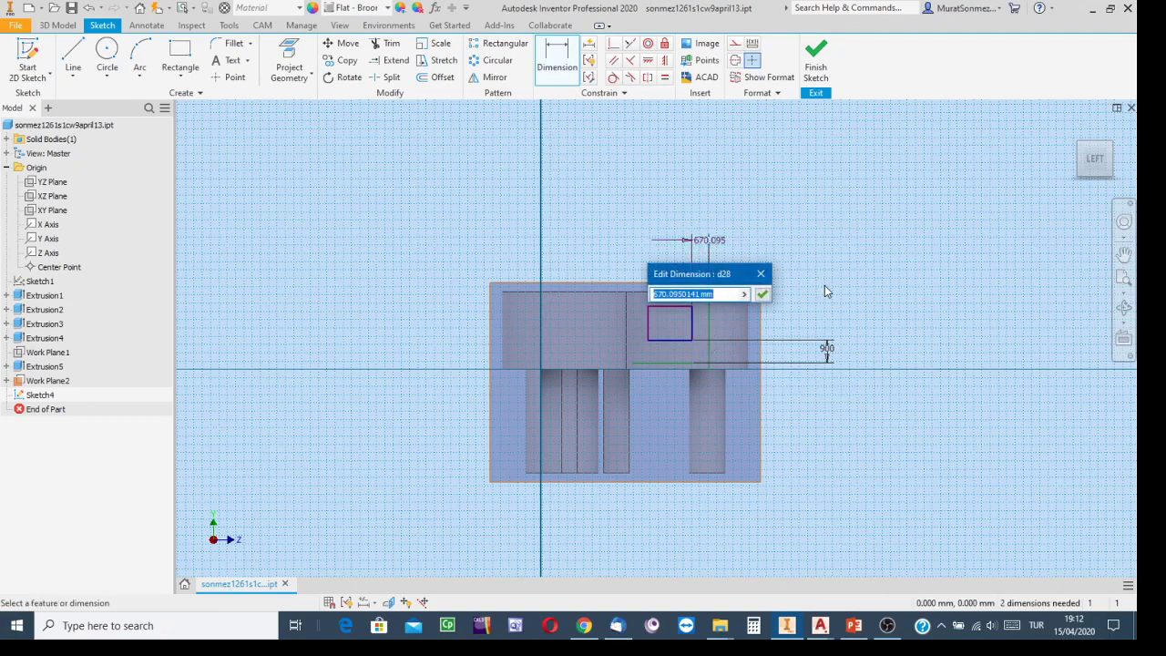
{"action": "type", "text": "600"}
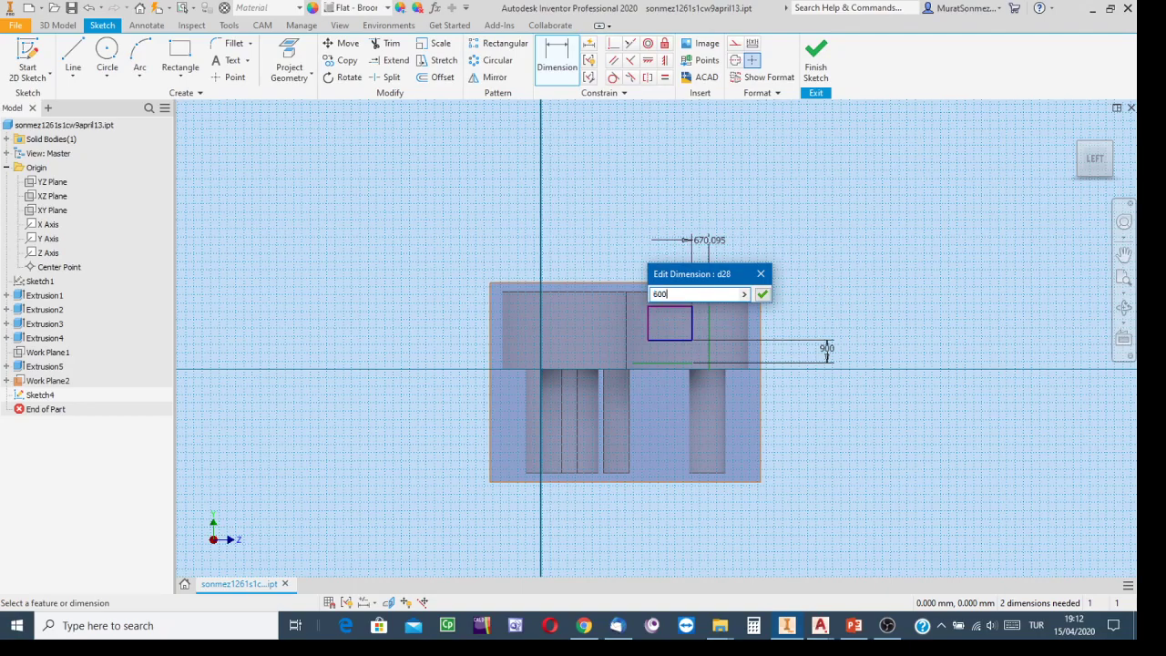
{"action": "key", "text": "Return"}
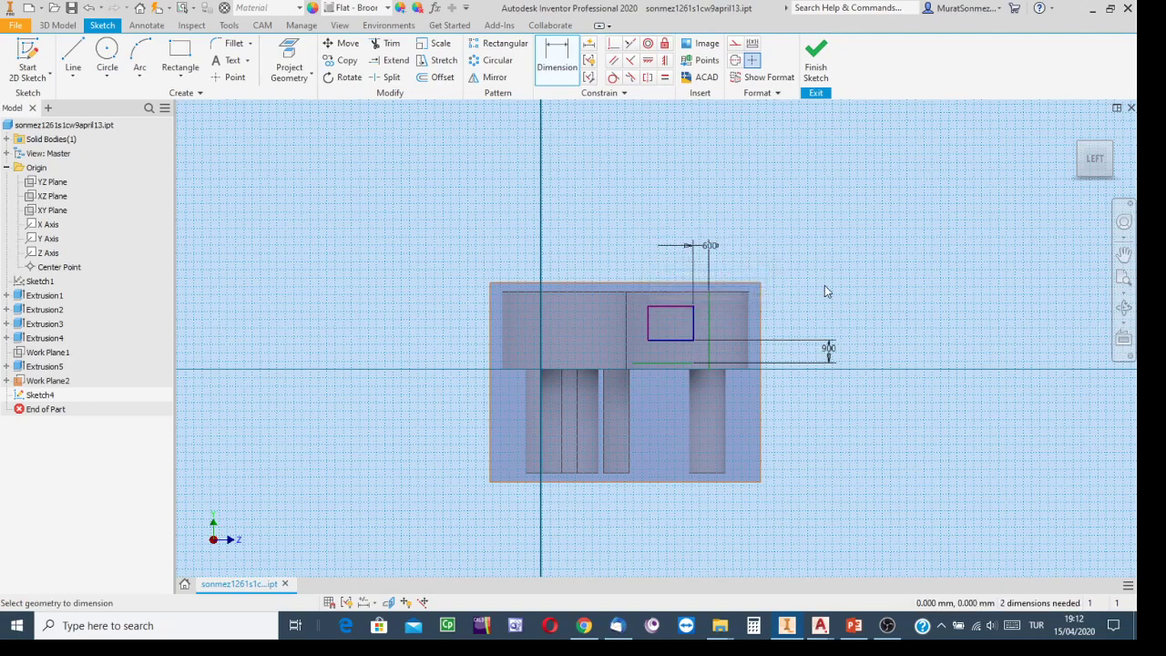
Step: Dimension the rectangle as 1600 mm wide and 1000 mm high, and finish the sketch
{"action": "left_click", "coordinate": [650, 326]}
{"action": "left_click", "coordinate": [693, 325]}
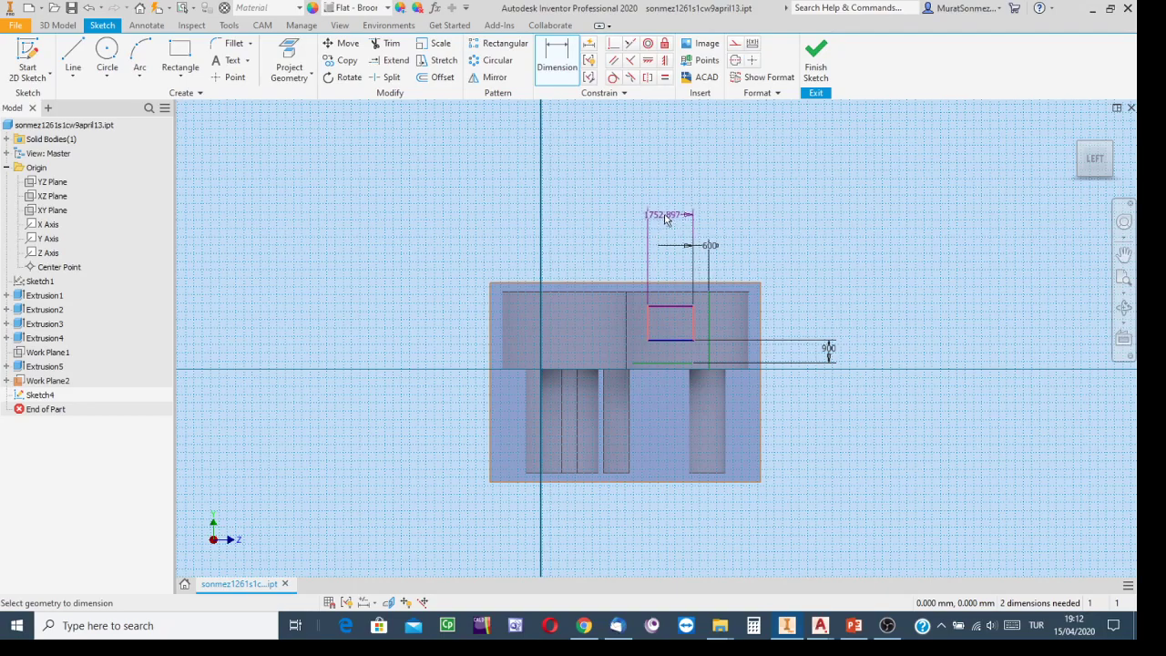
{"action": "left_click", "coordinate": [678, 217]}
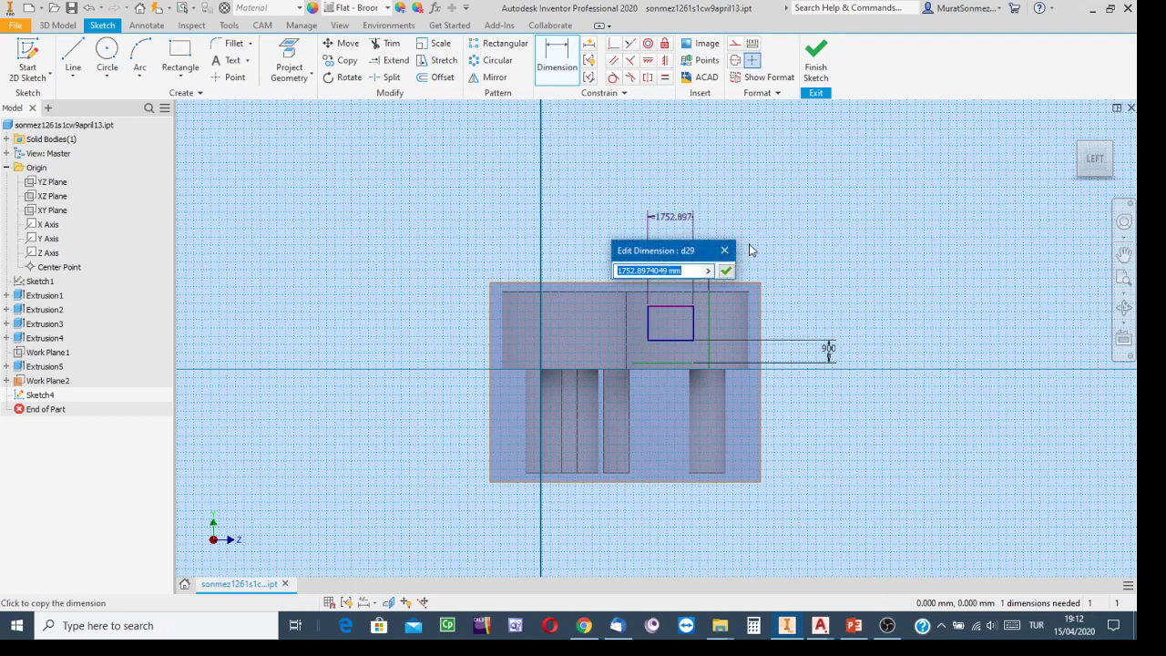
{"action": "type", "text": "1600"}
{"action": "key", "text": "Return"}
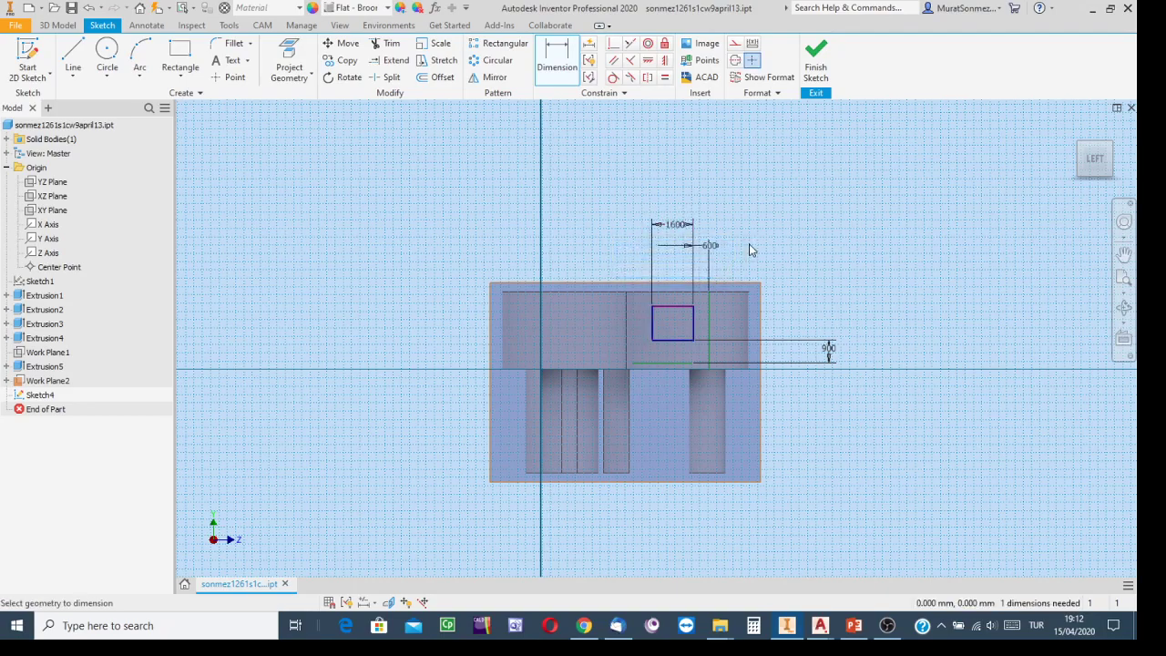
{"action": "left_click", "coordinate": [665, 310]}
{"action": "left_click", "coordinate": [664, 338]}
{"action": "left_click", "coordinate": [814, 307]}
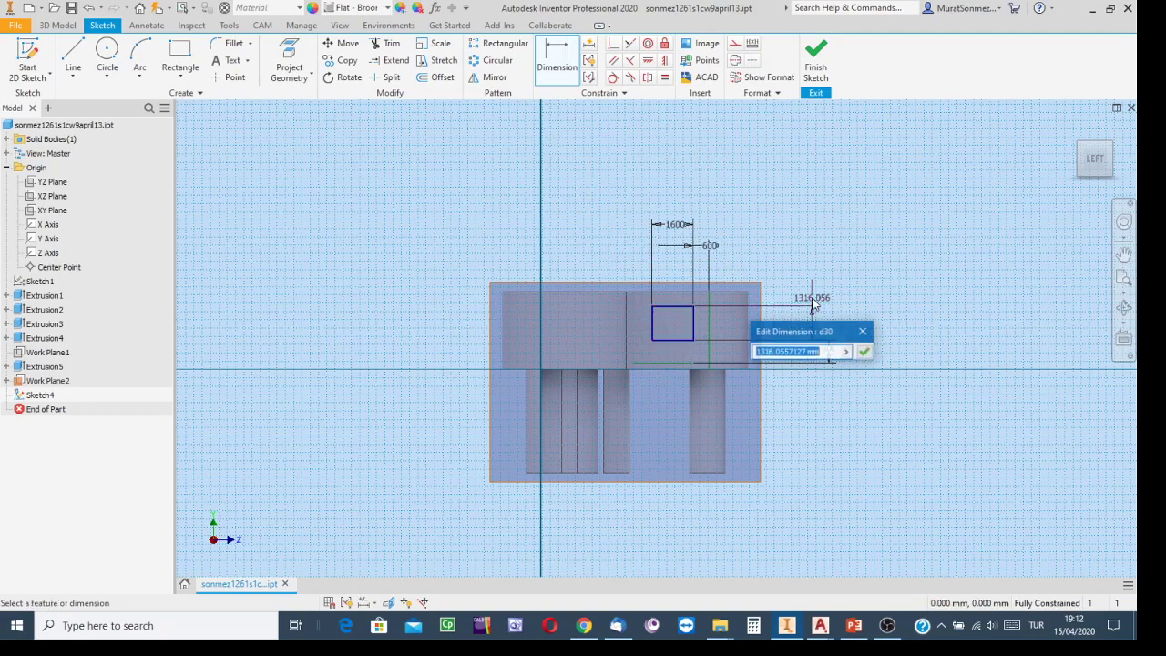
{"action": "type", "text": "1000"}
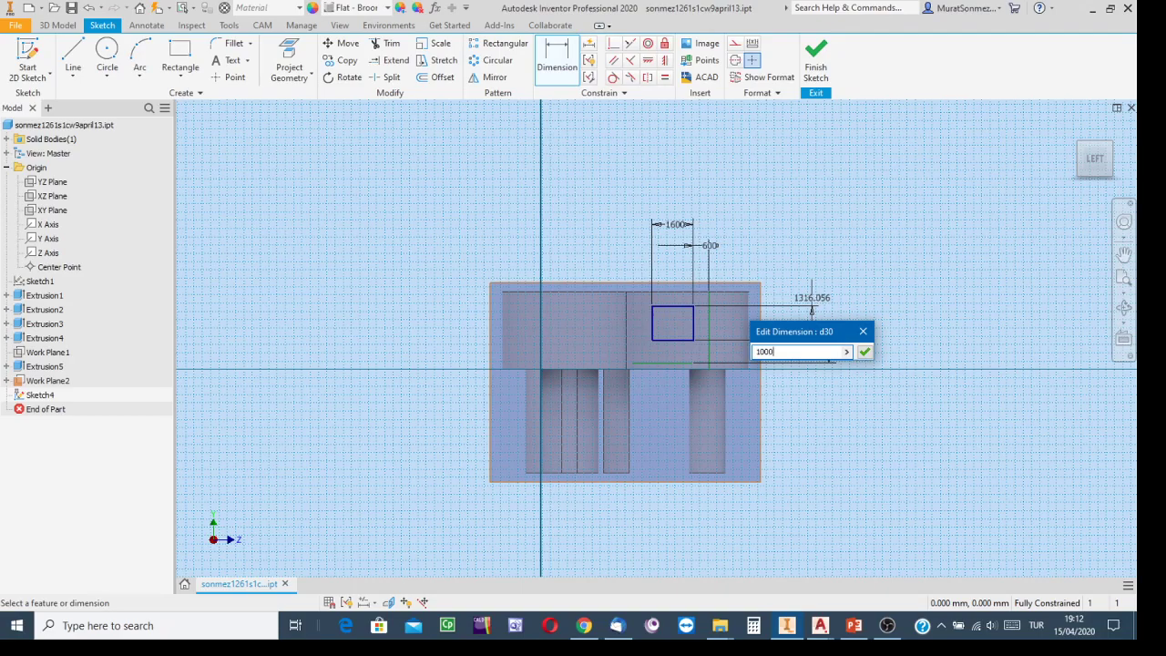
{"action": "key", "text": "Return"}
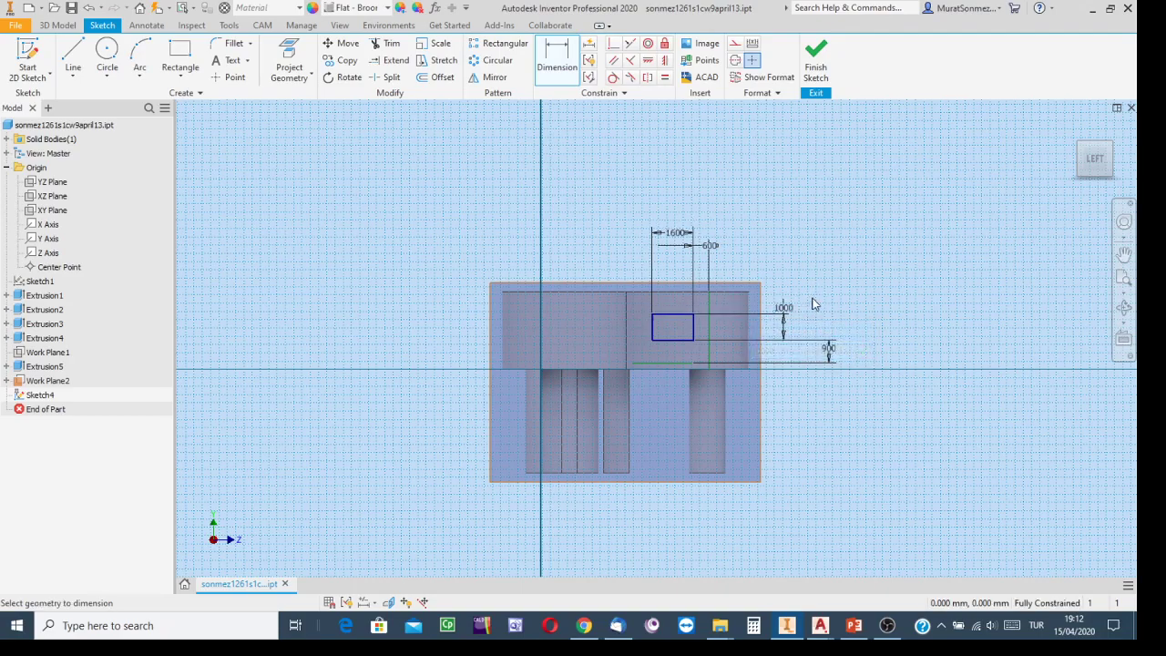
{"action": "left_click", "coordinate": [823, 60]}
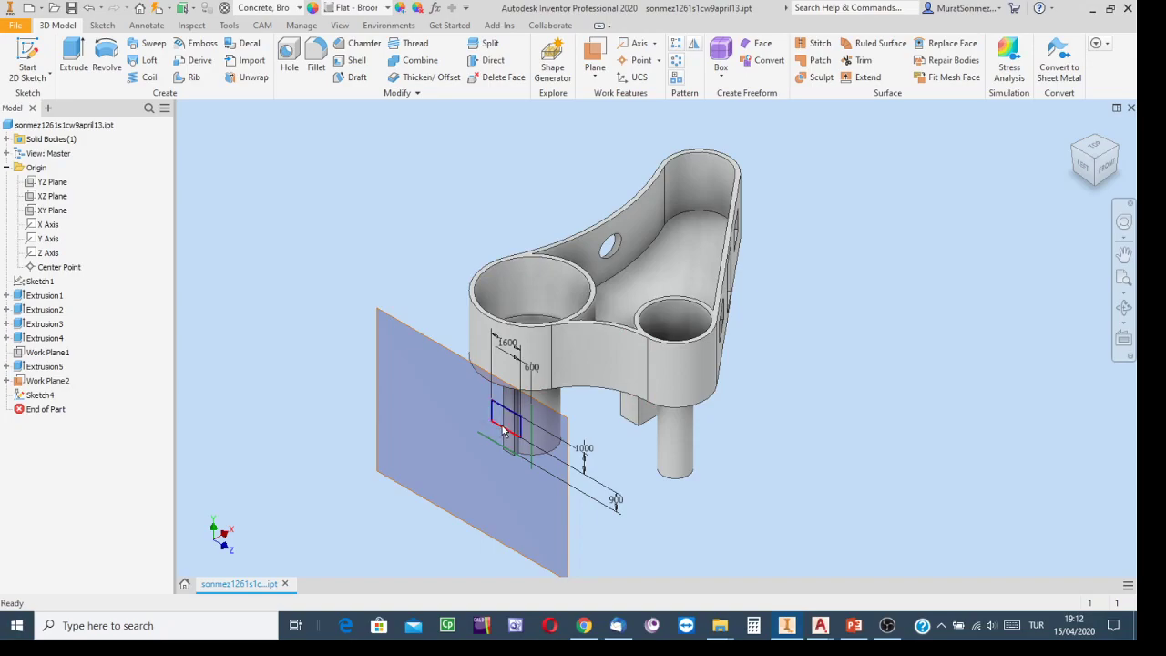
Step: Cut the rectangular profile through the curved wall with an Extrude that ends at the wall's inner face
{"action": "mouse_move", "coordinate": [527, 454]}
{"action": "left_click", "coordinate": [74, 52]}
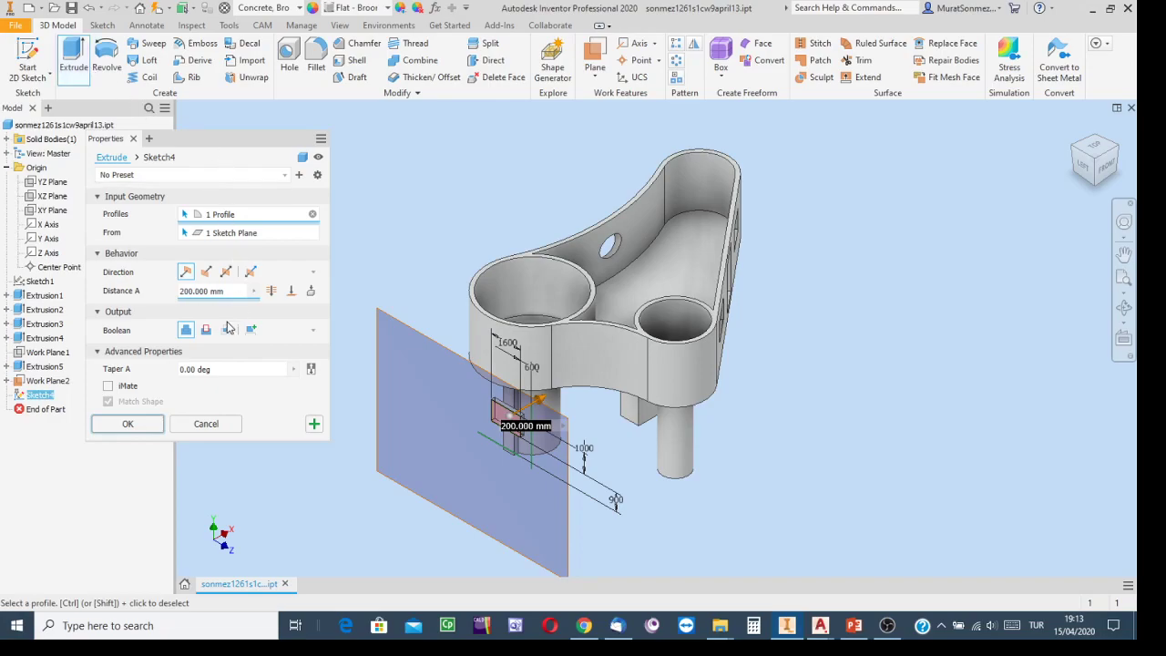
{"action": "left_click", "coordinate": [205, 330]}
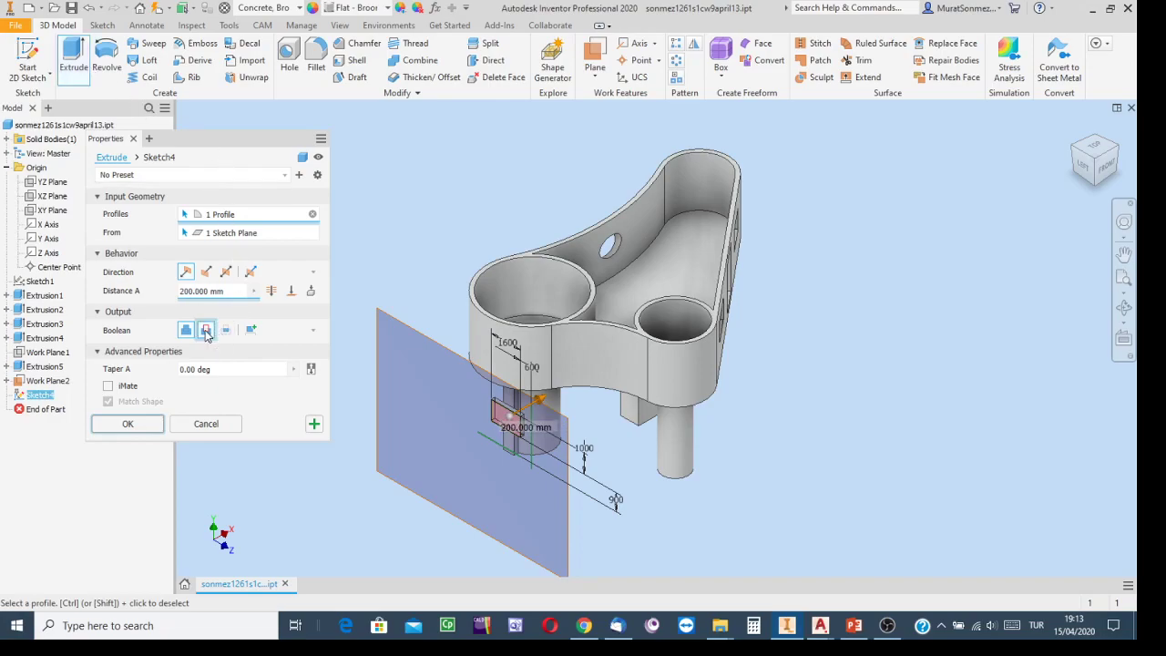
{"action": "left_click", "coordinate": [292, 292]}
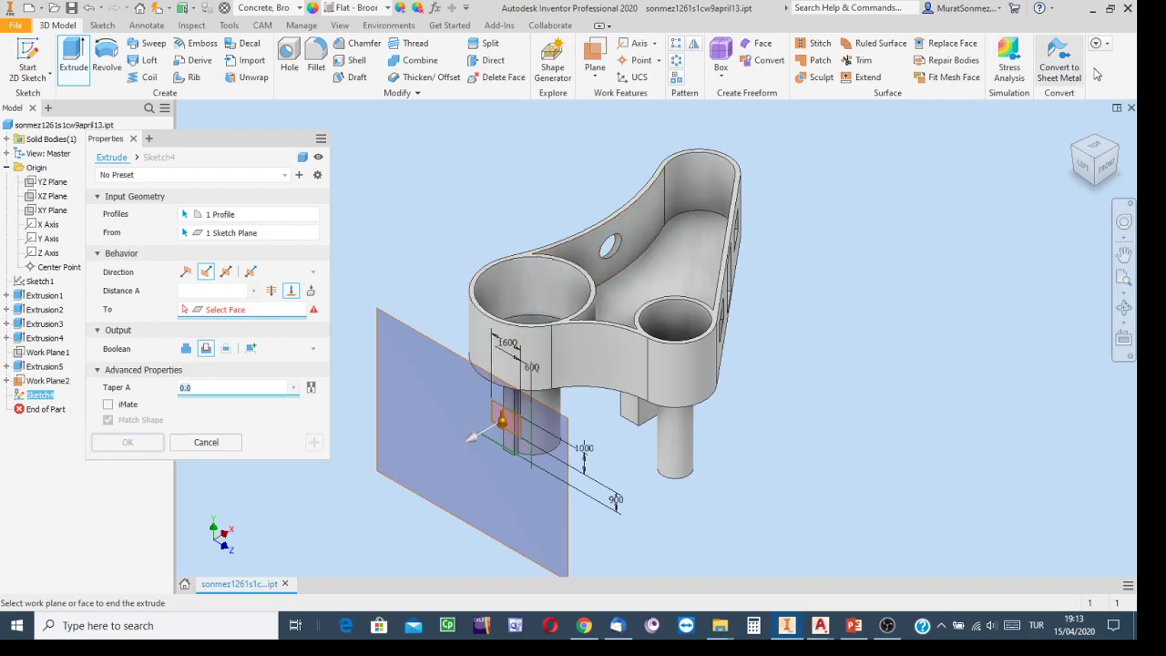
{"action": "left_click_drag", "start_coordinate": [1123, 155], "coordinate": [1080, 181]}
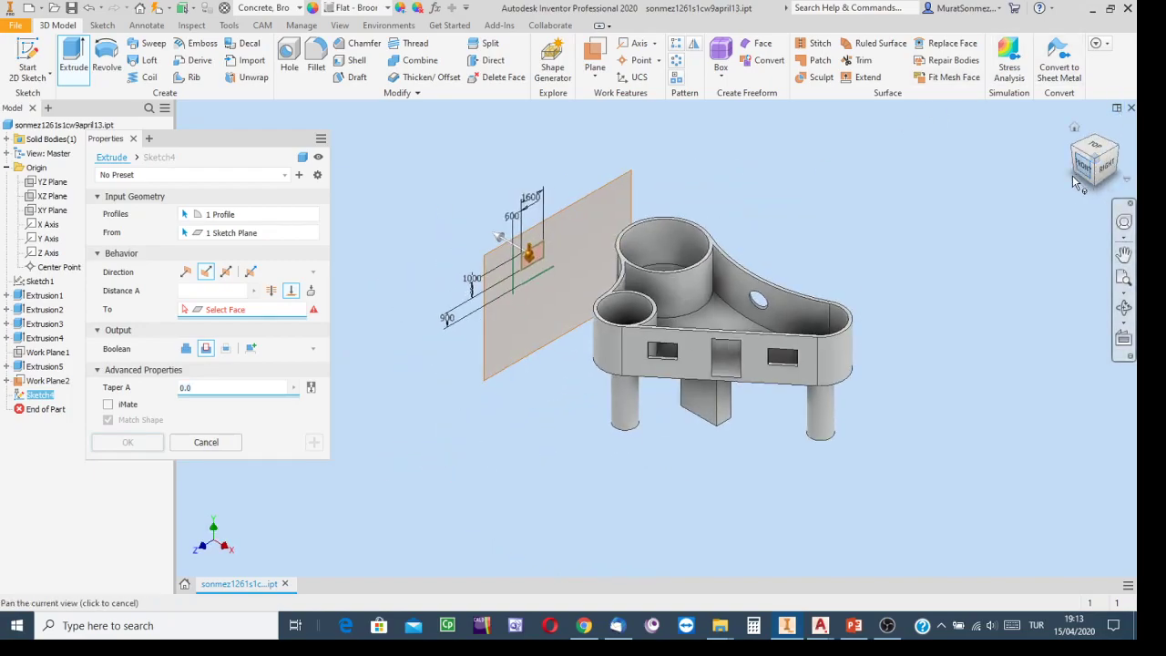
{"action": "left_click", "coordinate": [1123, 308]}
{"action": "left_click_drag", "start_coordinate": [725, 355], "coordinate": [659, 408]}
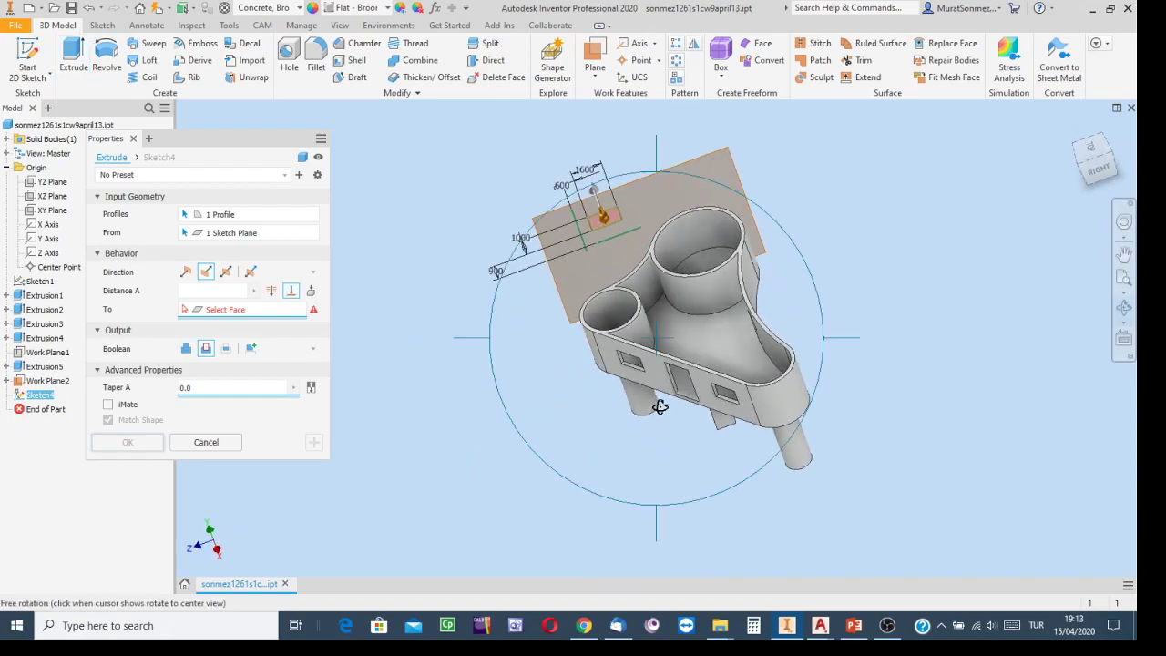
{"action": "key", "text": "Escape"}
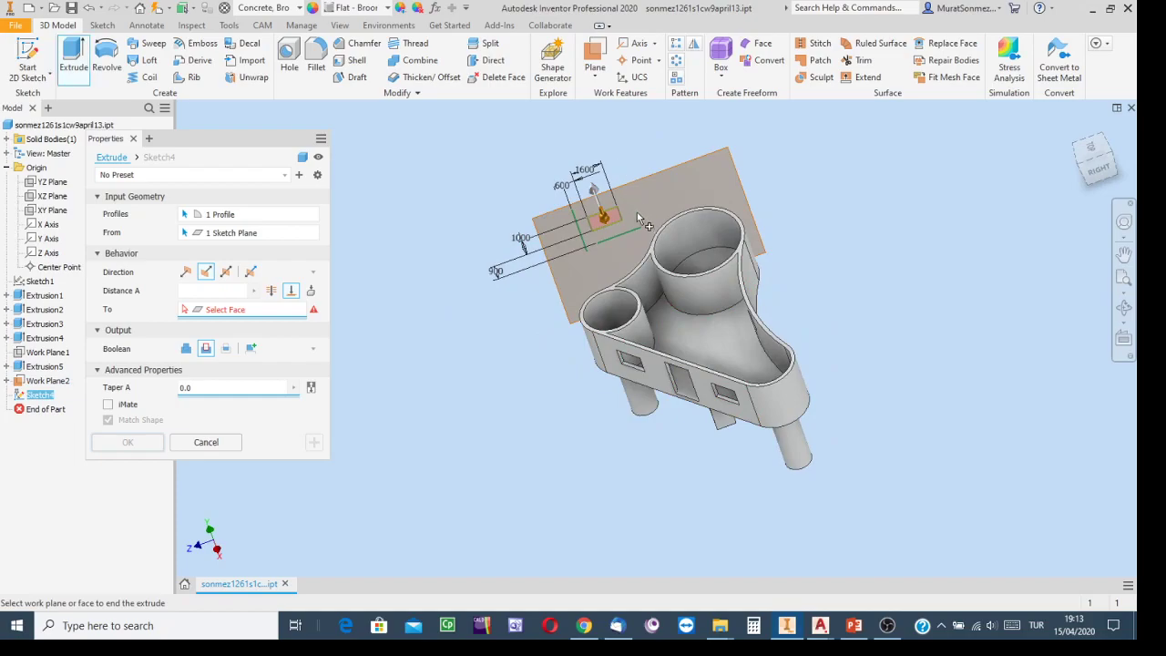
{"action": "left_click", "coordinate": [645, 287]}
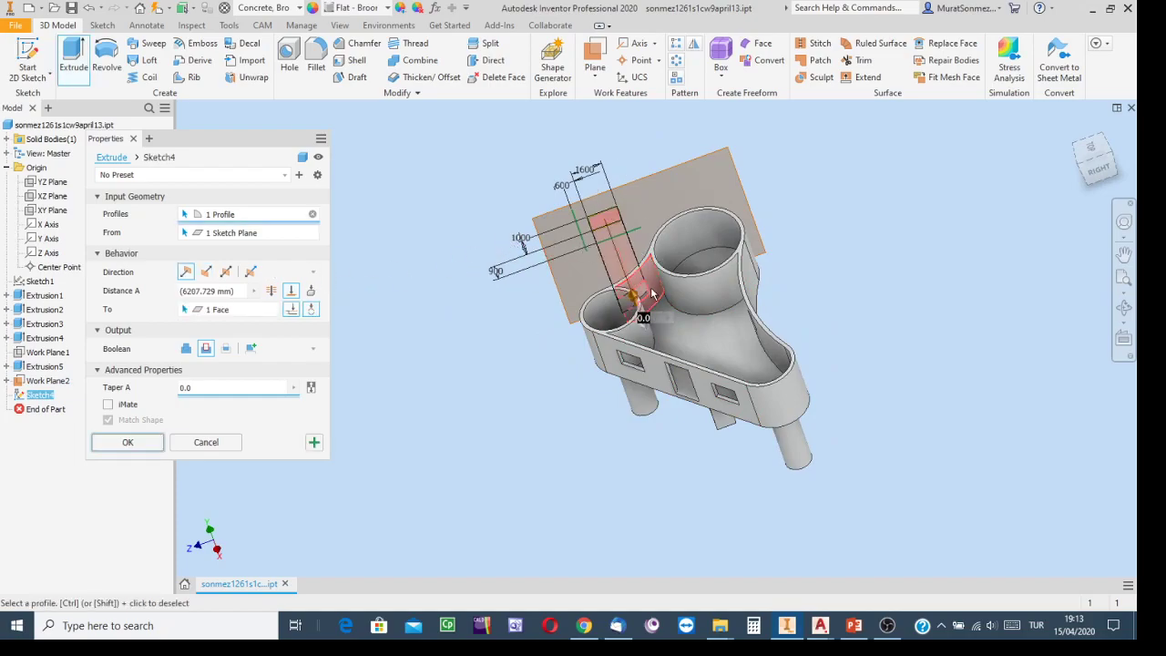
{"action": "scroll", "coordinate": [645, 290], "scroll_direction": "up", "scroll_amount": 5}
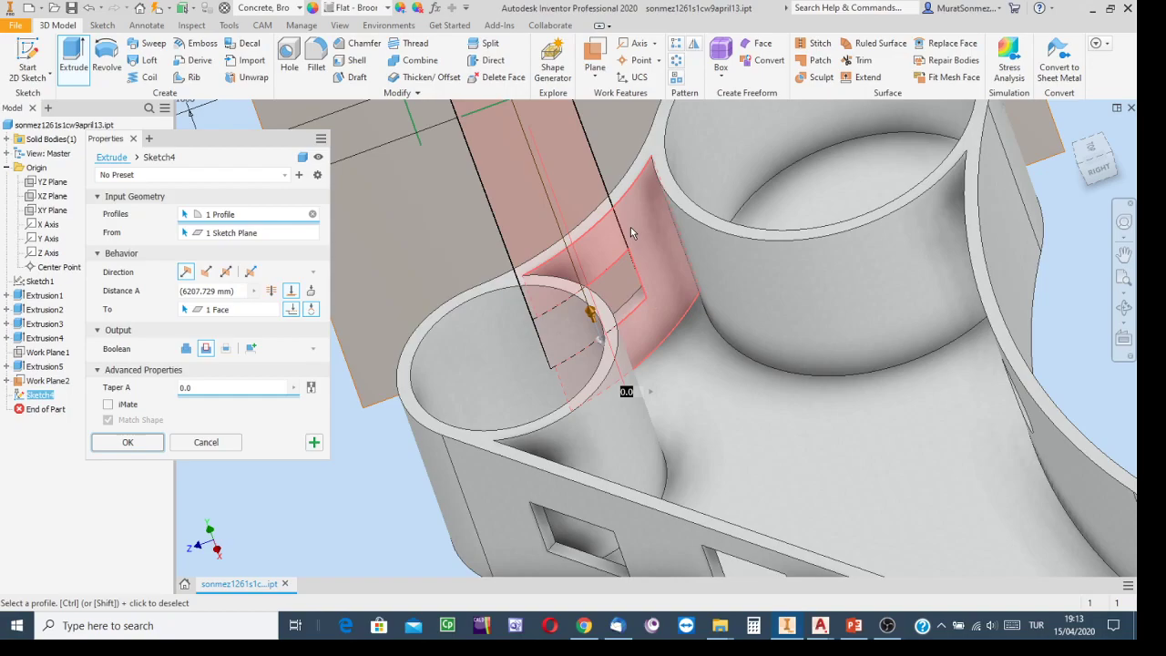
{"action": "left_click", "coordinate": [127, 442]}
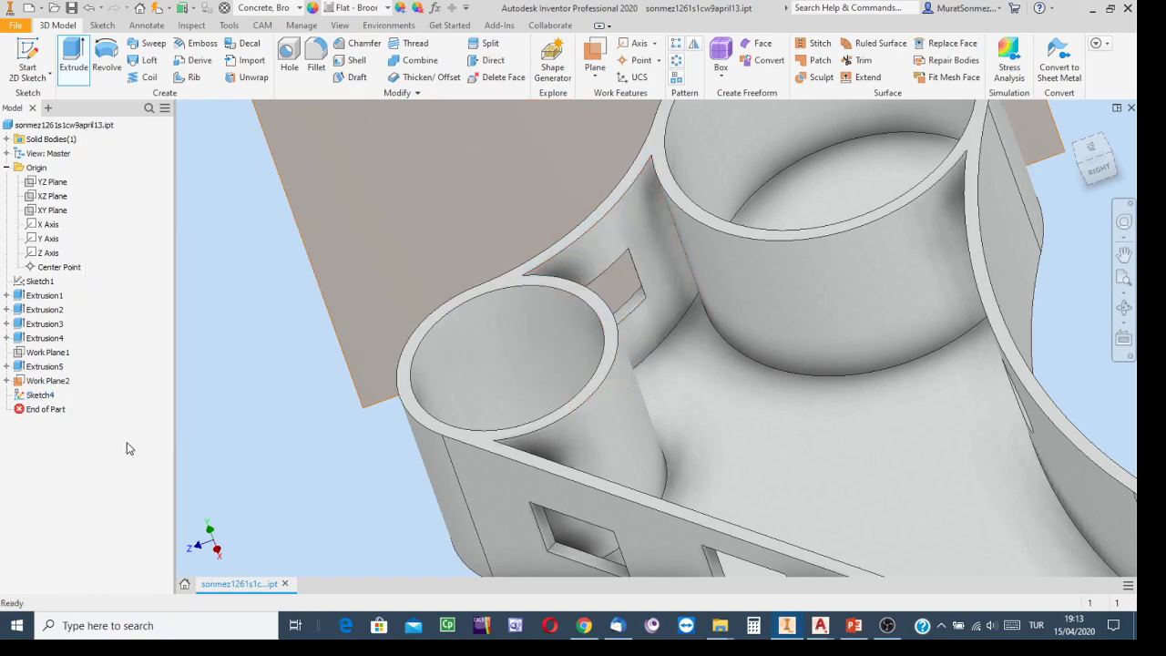
Step: Hide the offset work plane used for the rectangular window sketch
{"action": "left_click", "coordinate": [1074, 128]}
{"action": "left_click", "coordinate": [1076, 154]}
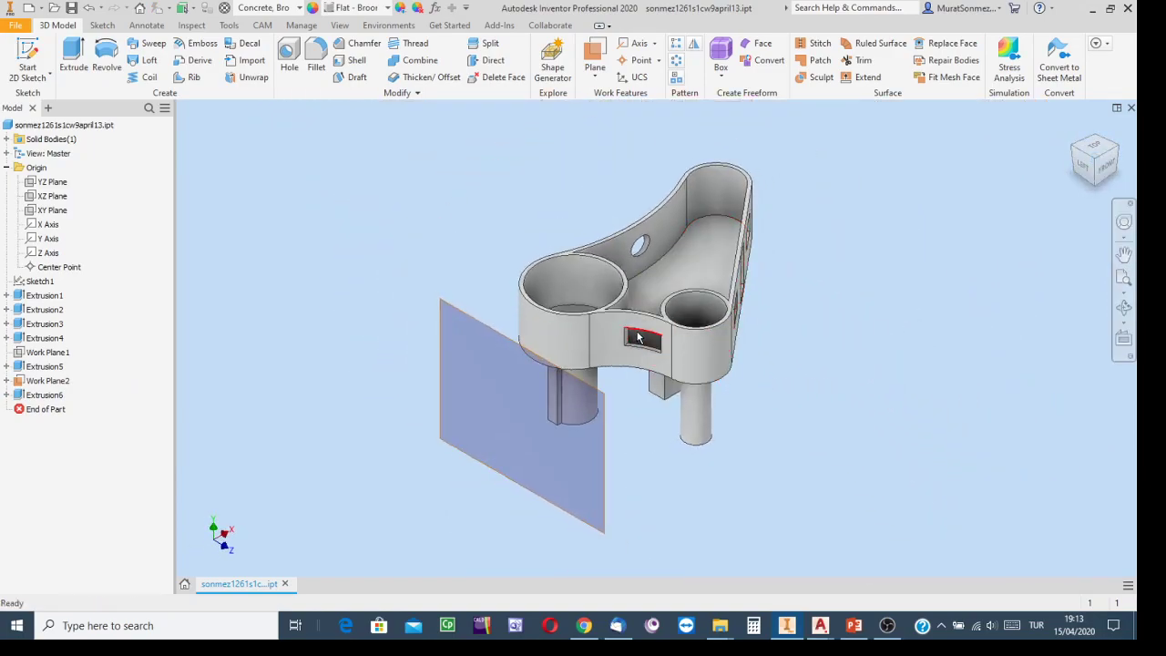
{"action": "left_click", "coordinate": [600, 463]}
{"action": "left_click", "coordinate": [596, 464]}
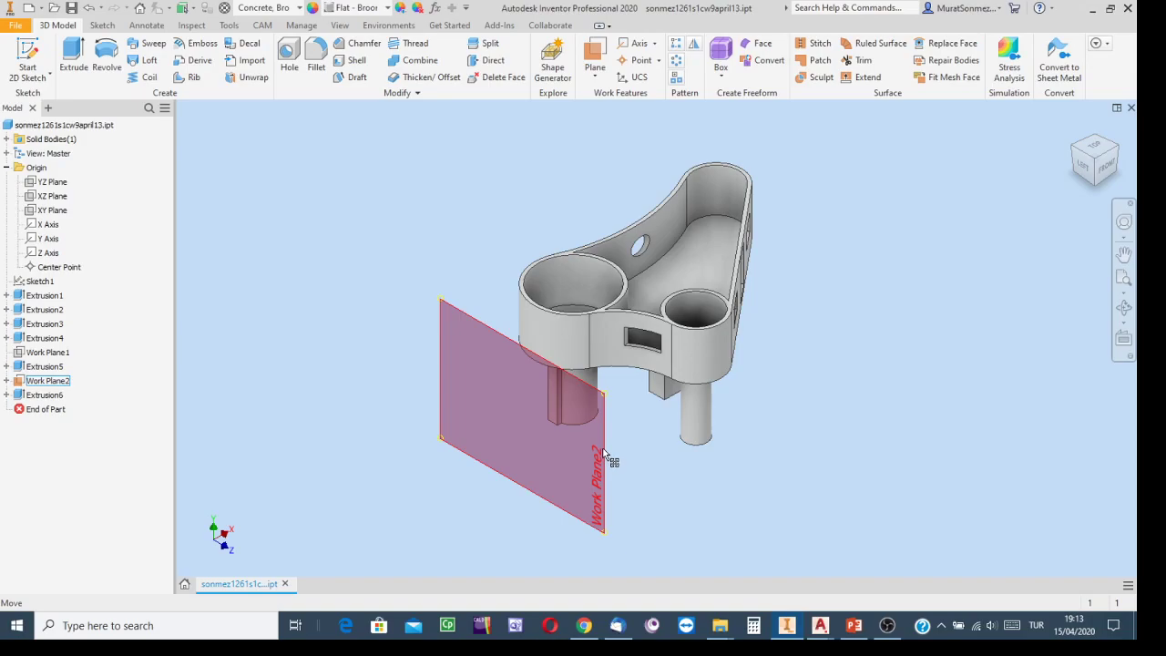
{"action": "right_click", "coordinate": [42, 382]}
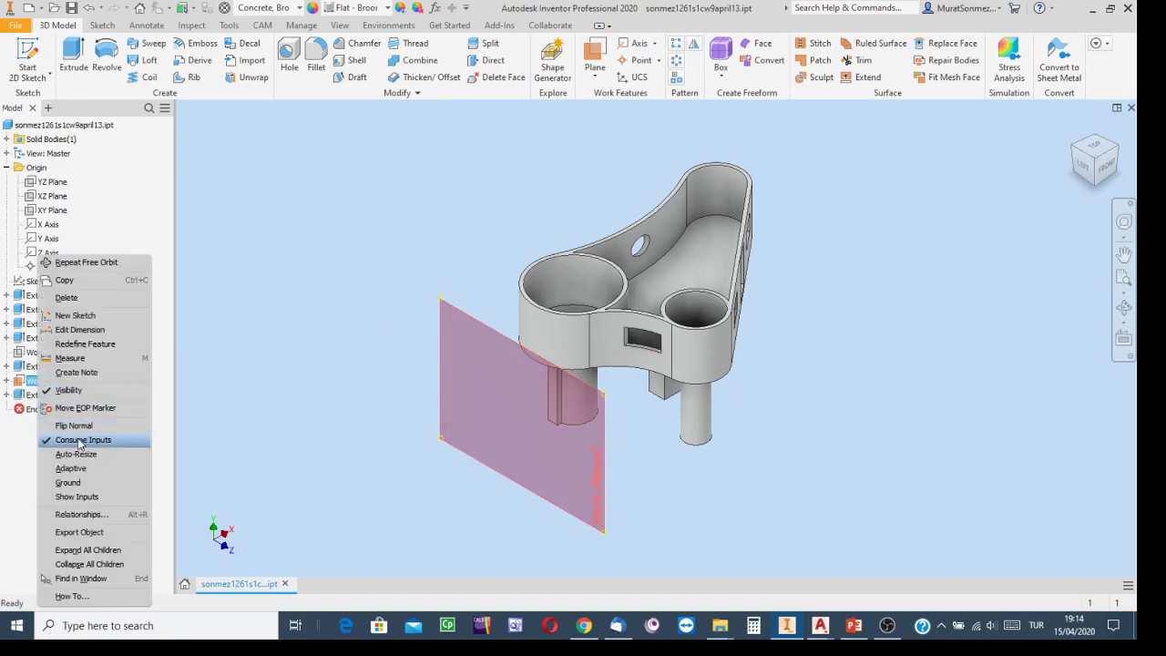
{"action": "left_click", "coordinate": [53, 392]}
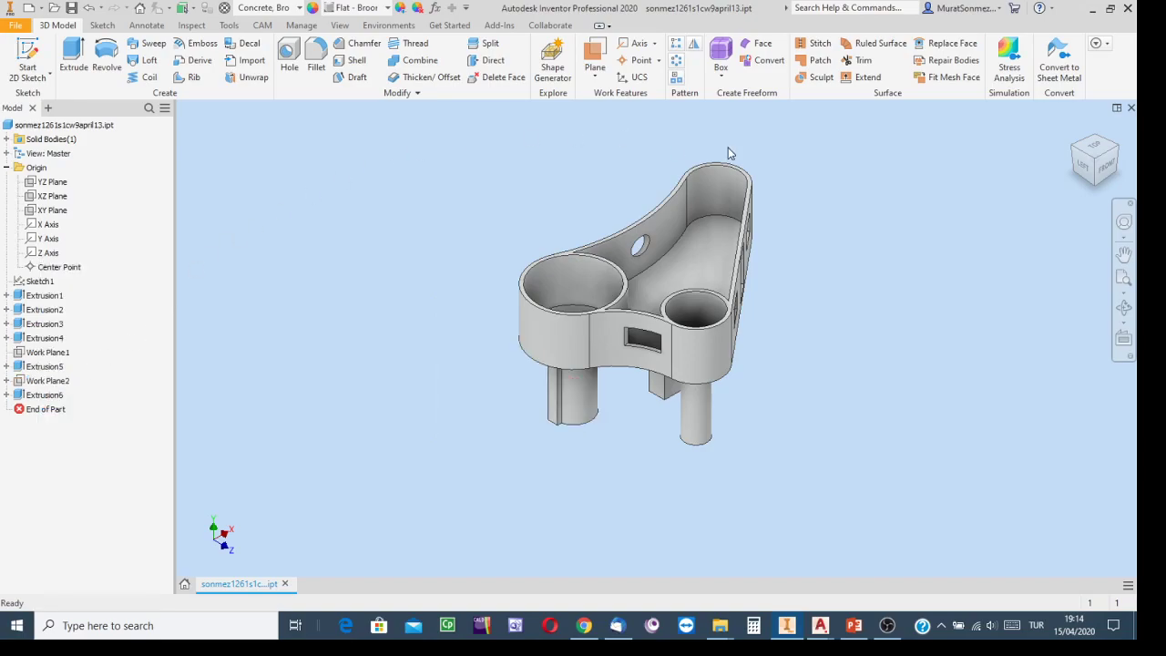
{"action": "left_click", "coordinate": [1078, 150]}
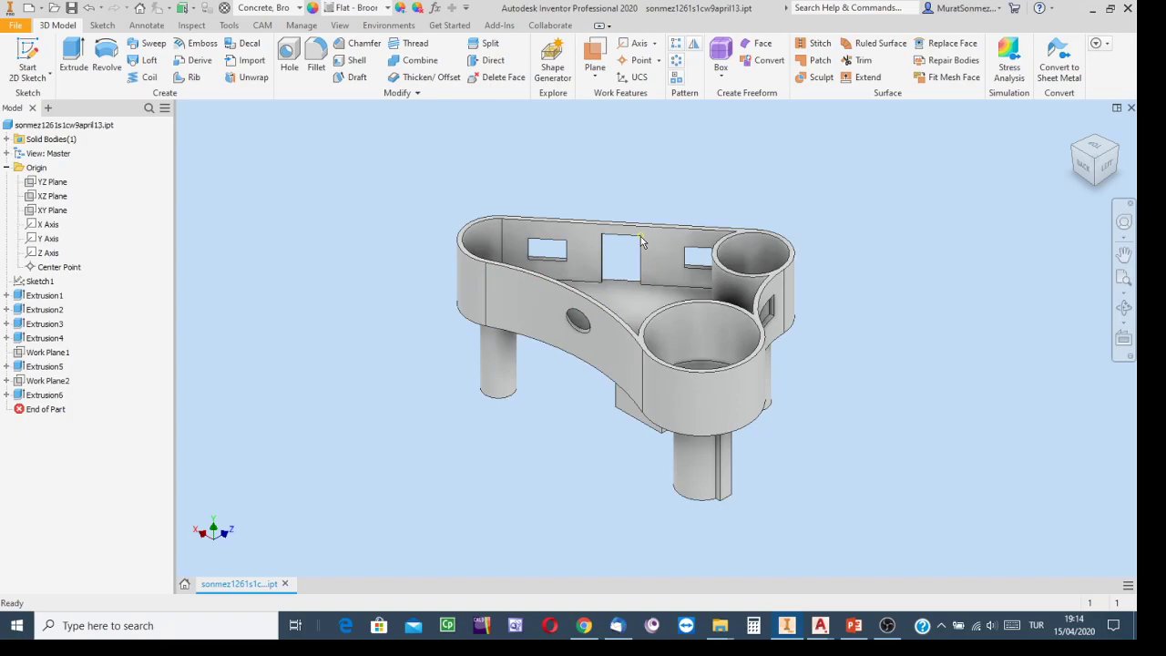
{"action": "mouse_move", "coordinate": [641, 239]}
{"action": "left_click", "coordinate": [597, 80]}
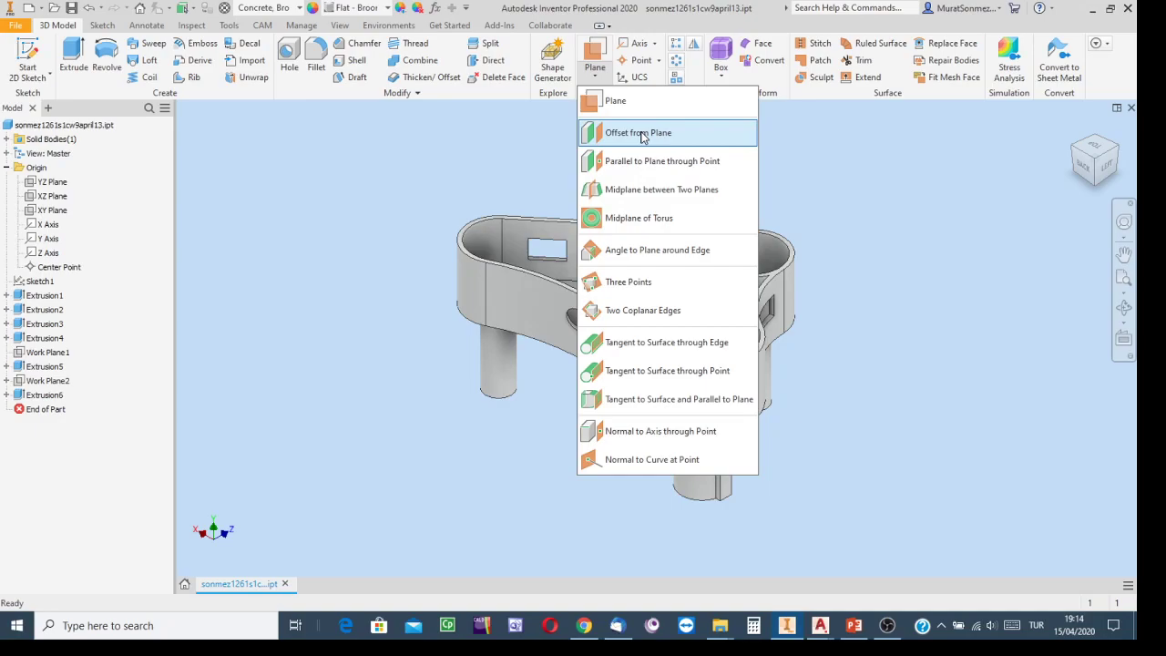
{"action": "left_click", "coordinate": [643, 133]}
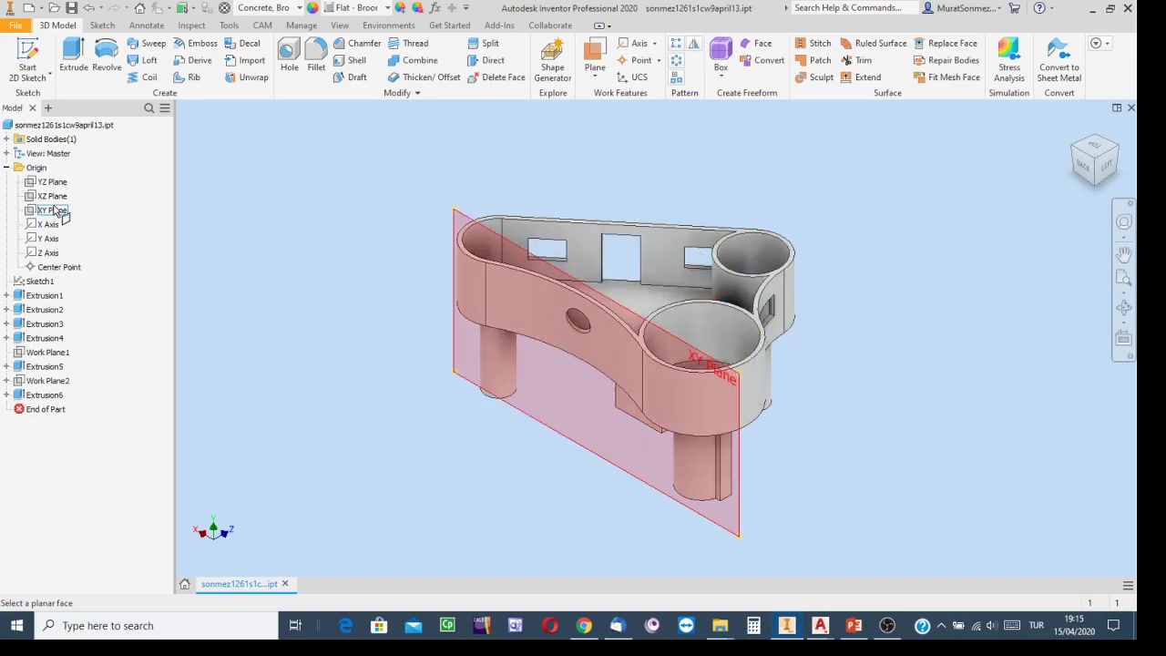
{"action": "left_click", "coordinate": [597, 77]}
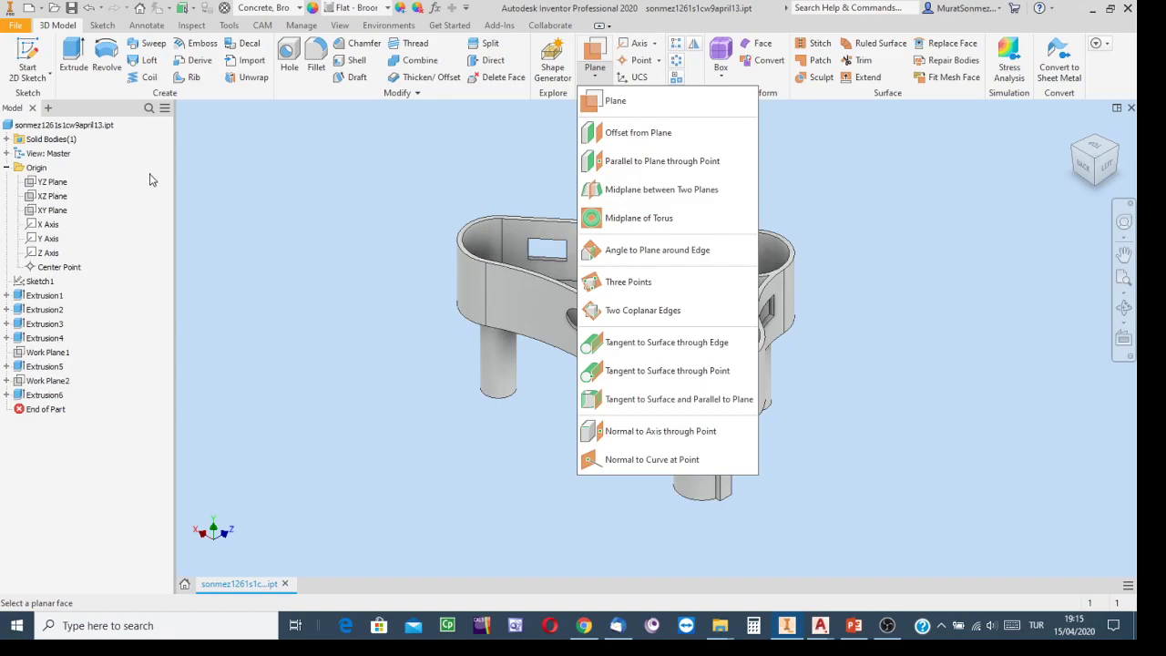
{"action": "left_click", "coordinate": [314, 189]}
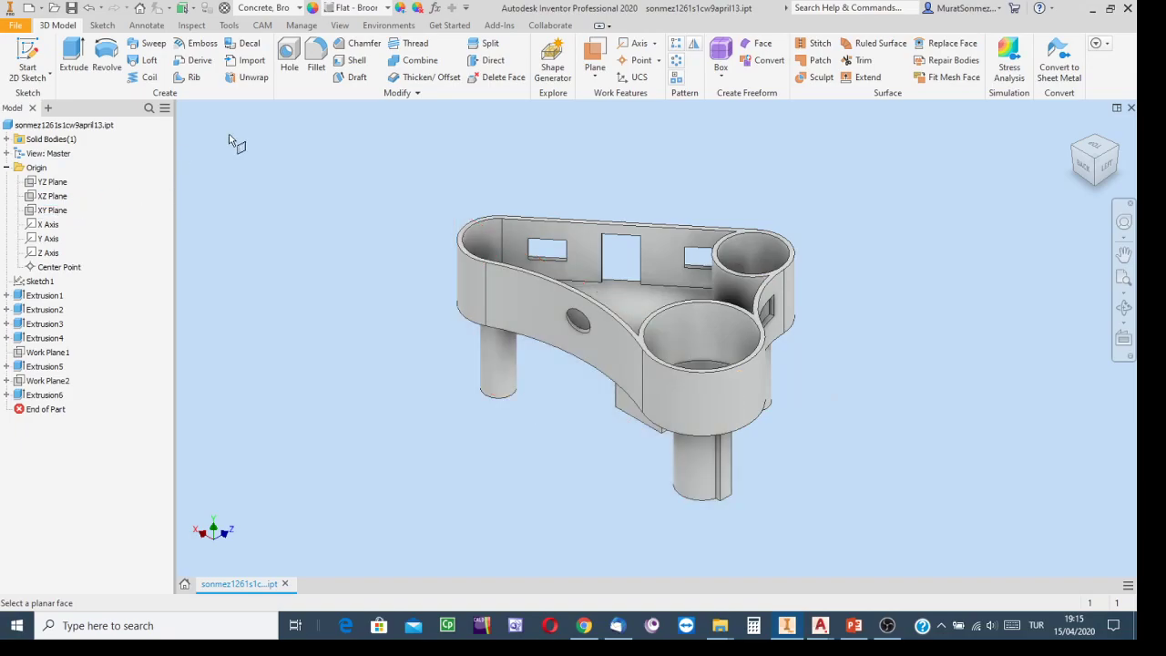
{"action": "key", "text": "Escape"}
Step: Start a sketch on the bottom face of the building's floor slab
{"action": "mouse_move", "coordinate": [632, 290]}
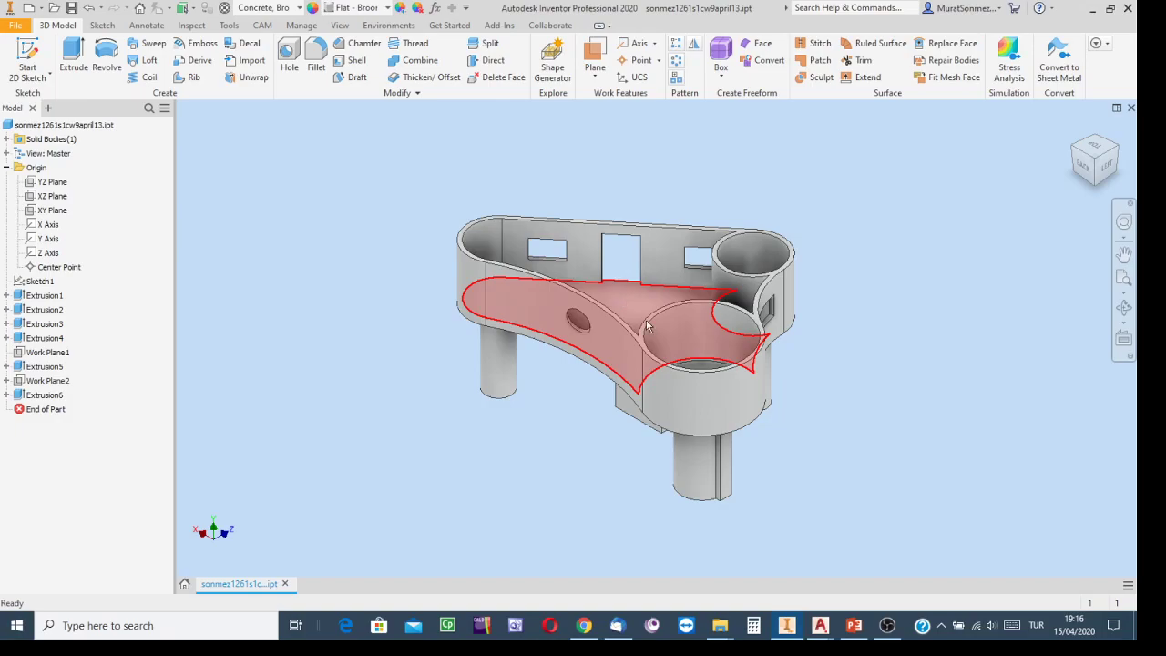
{"action": "scroll", "coordinate": [775, 280], "scroll_direction": "up", "scroll_amount": 5}
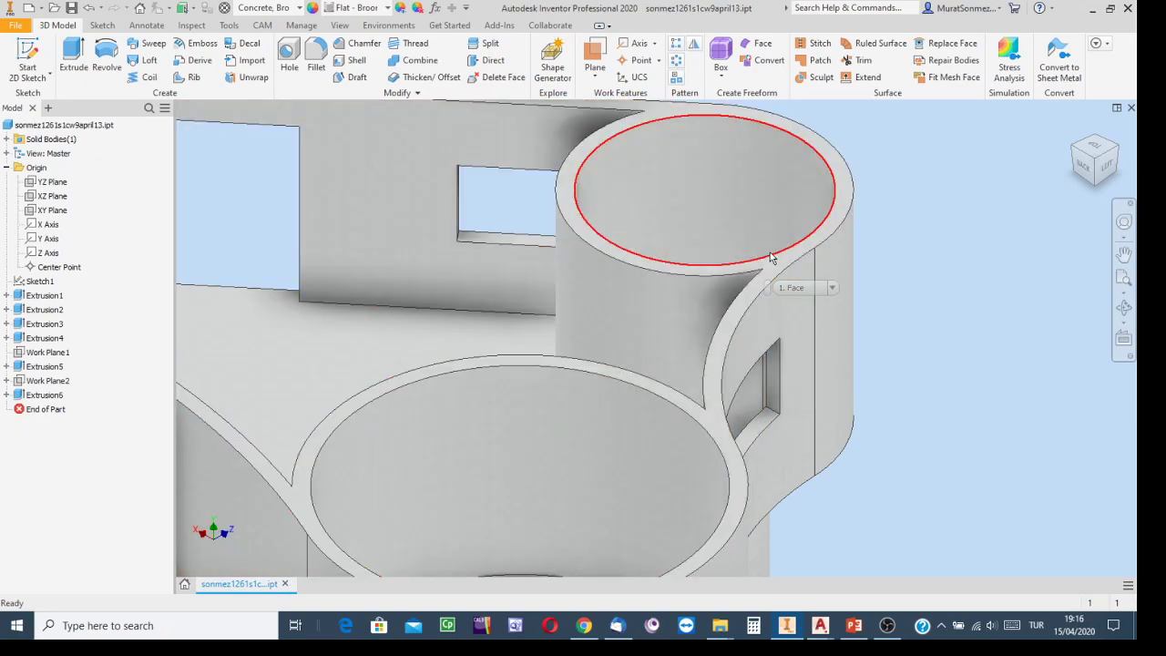
{"action": "scroll", "coordinate": [776, 256], "scroll_direction": "down", "scroll_amount": 5}
{"action": "scroll", "coordinate": [777, 261], "scroll_direction": "up", "scroll_amount": 3}
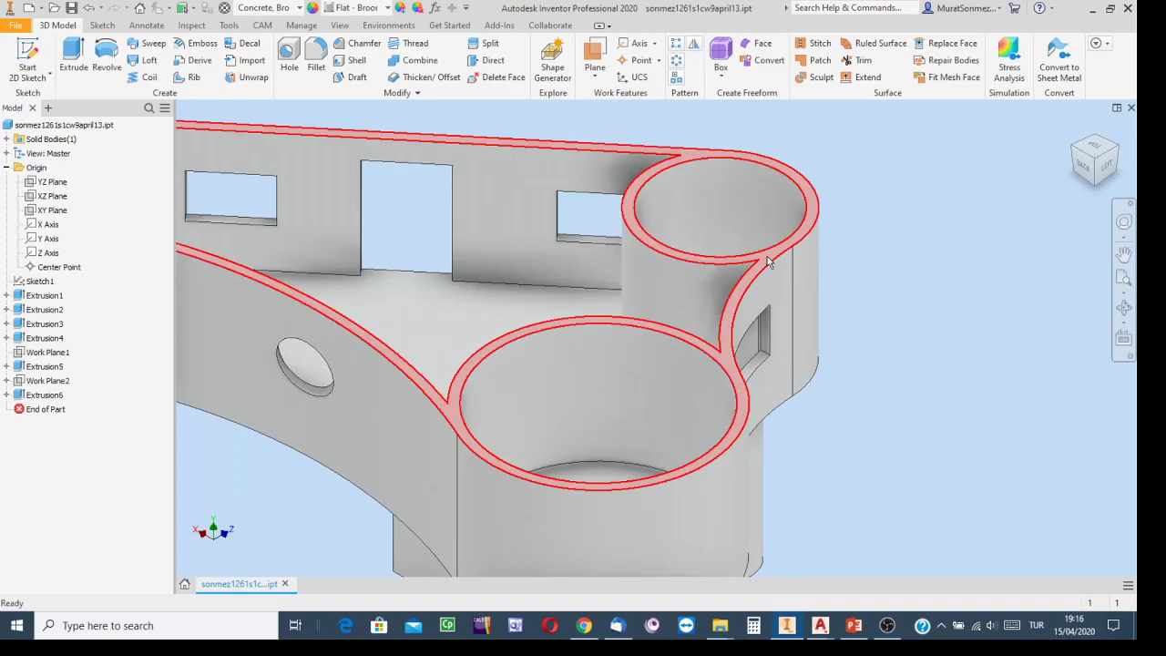
{"action": "mouse_move", "coordinate": [767, 261]}
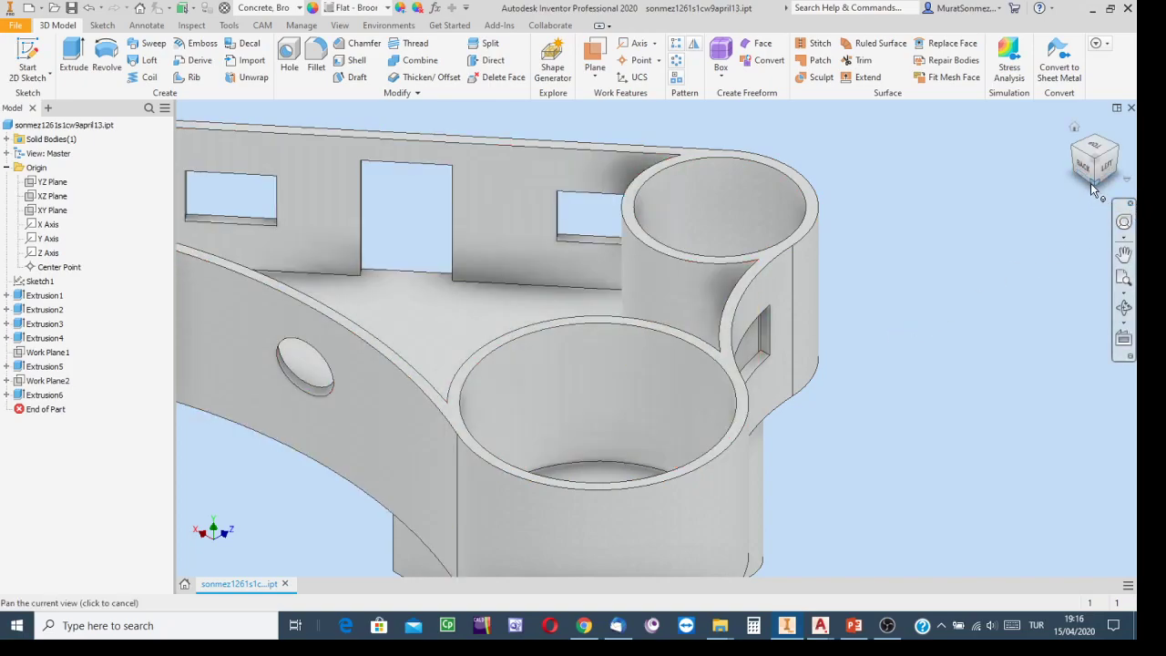
{"action": "left_click_drag", "start_coordinate": [1090, 194], "coordinate": [1087, 190]}
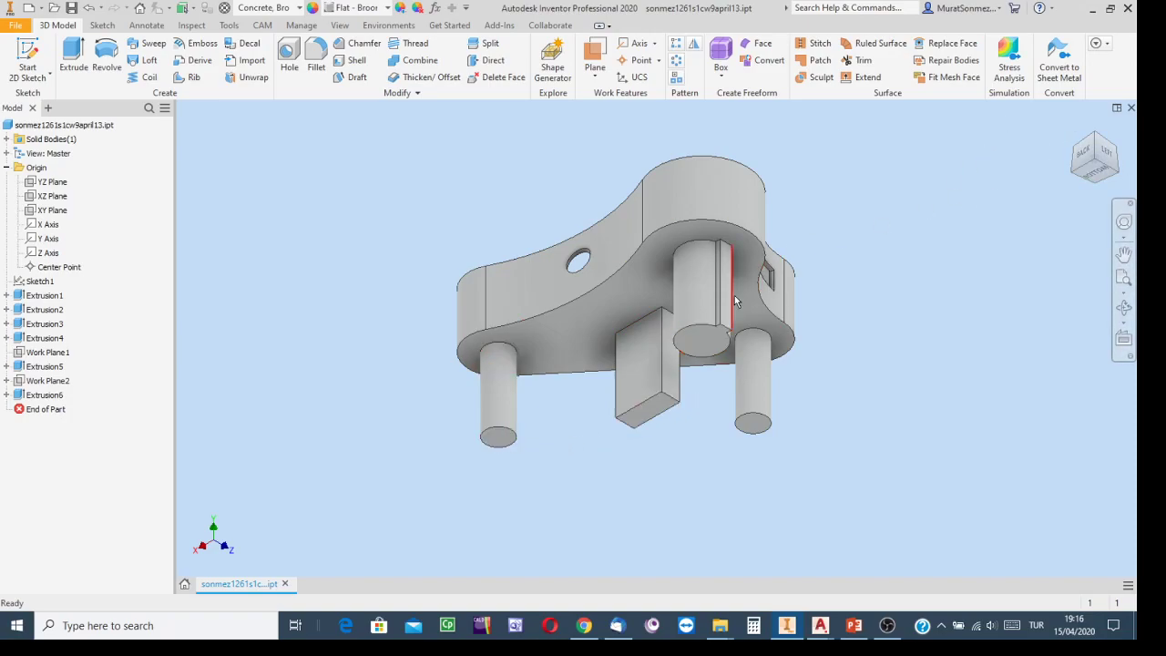
{"action": "right_click", "coordinate": [566, 330]}
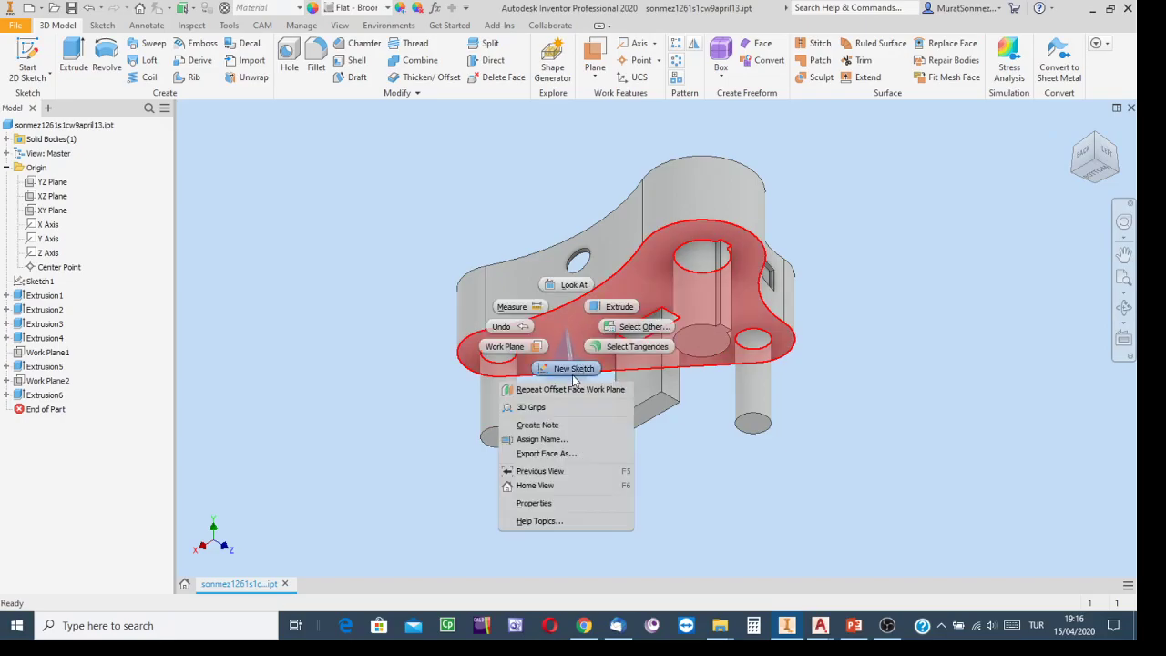
{"action": "left_click", "coordinate": [567, 366]}
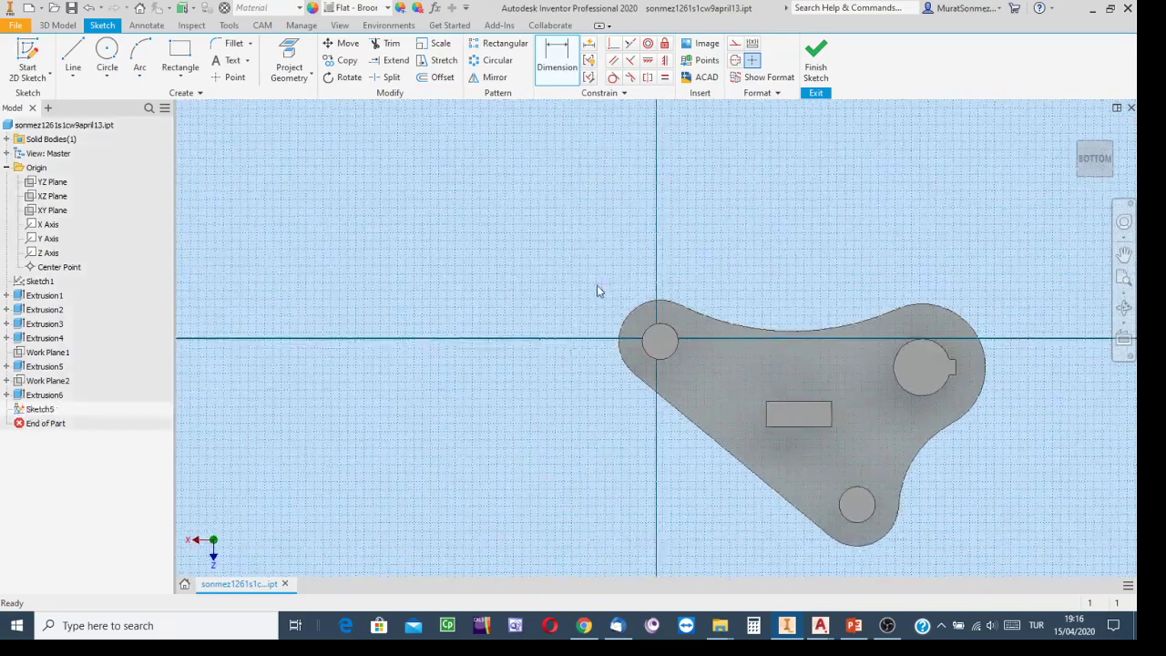
{"action": "middle_click_drag", "start_coordinate": [770, 224], "coordinate": [550, 180]}
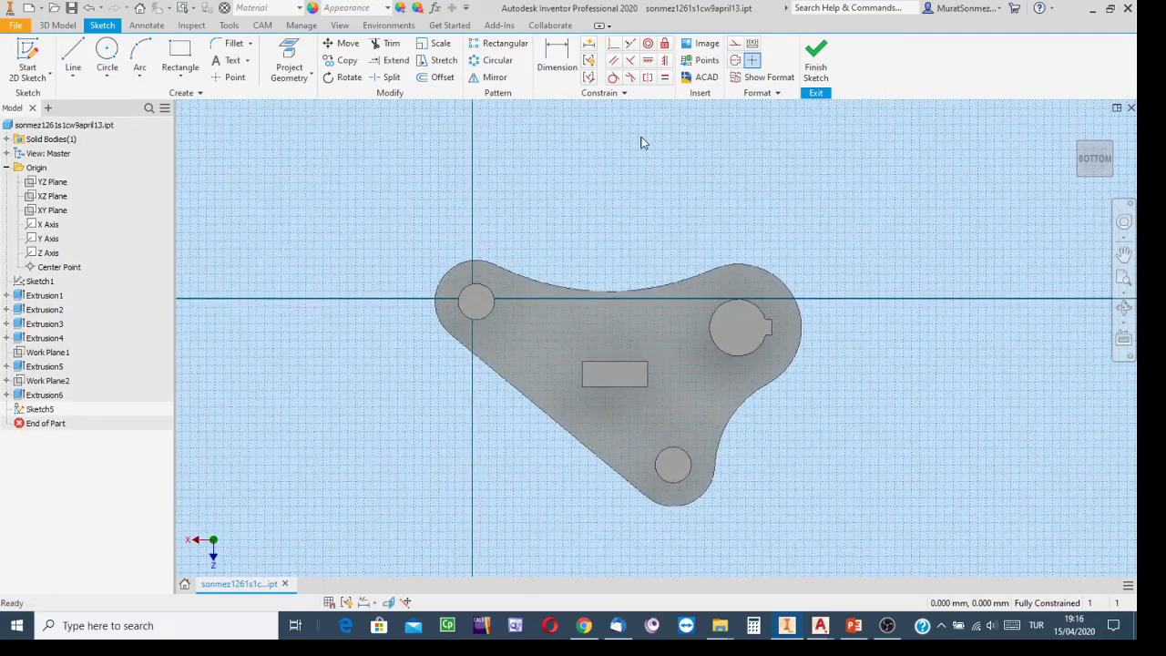
Step: Draw a slightly slanted line outside the long curved wall with the round window, spanning roughly the wall's full length
{"action": "left_click", "coordinate": [73, 52]}
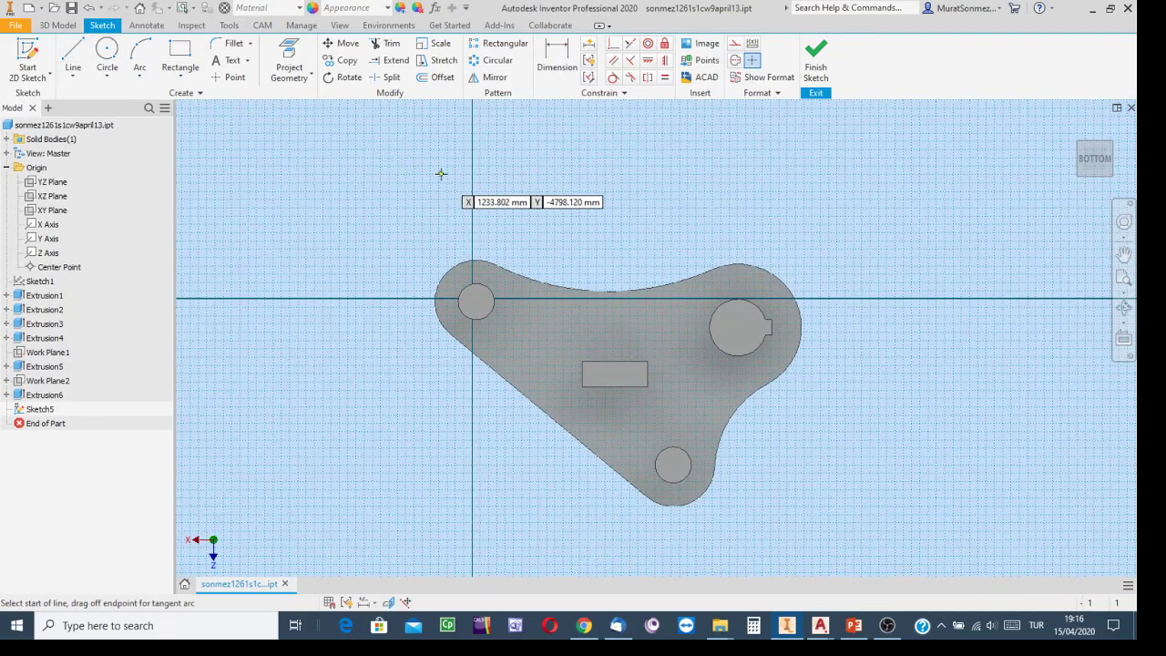
{"action": "left_click", "coordinate": [461, 187]}
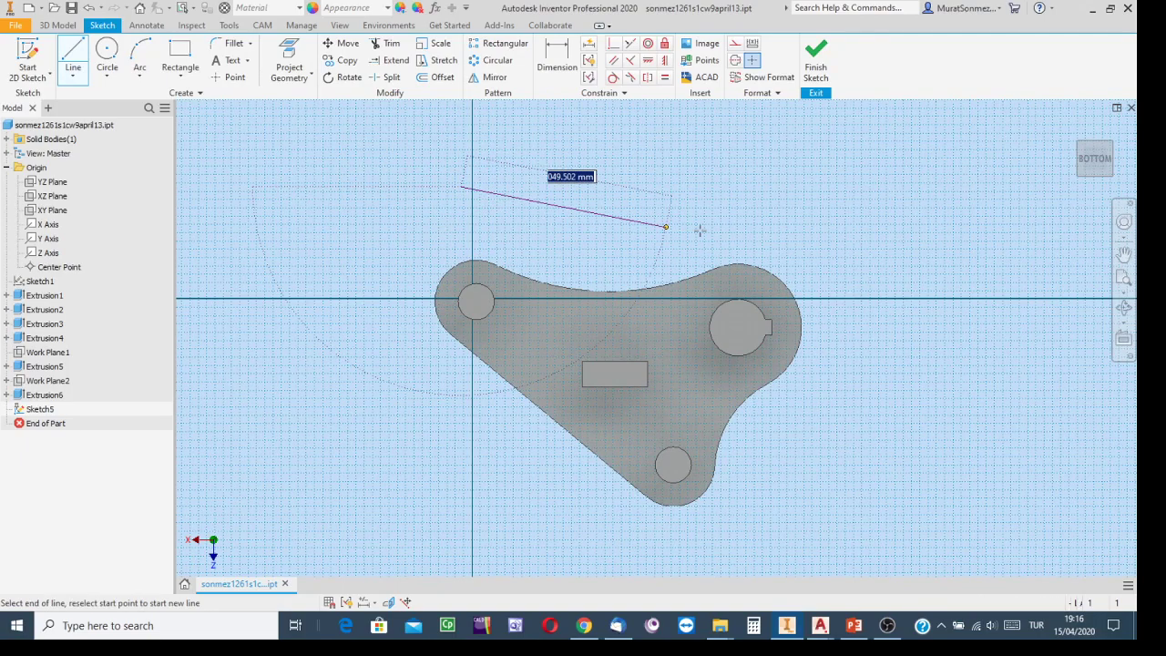
{"action": "left_click", "coordinate": [828, 206]}
{"action": "key", "text": "Escape"}
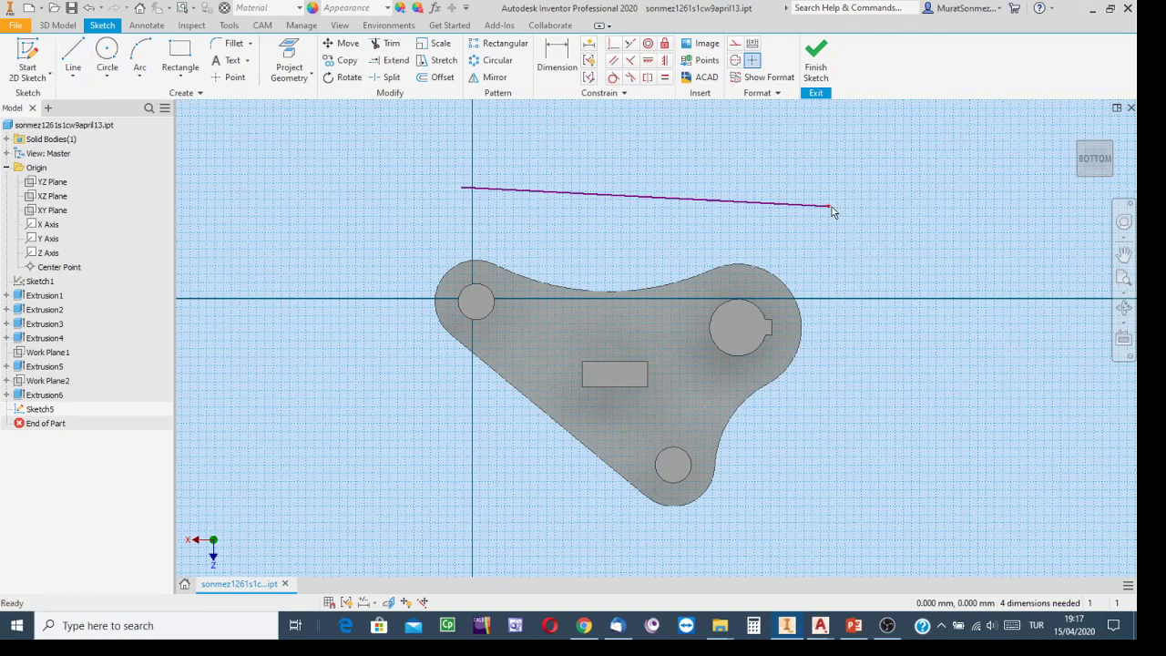
{"action": "mouse_move", "coordinate": [831, 211]}
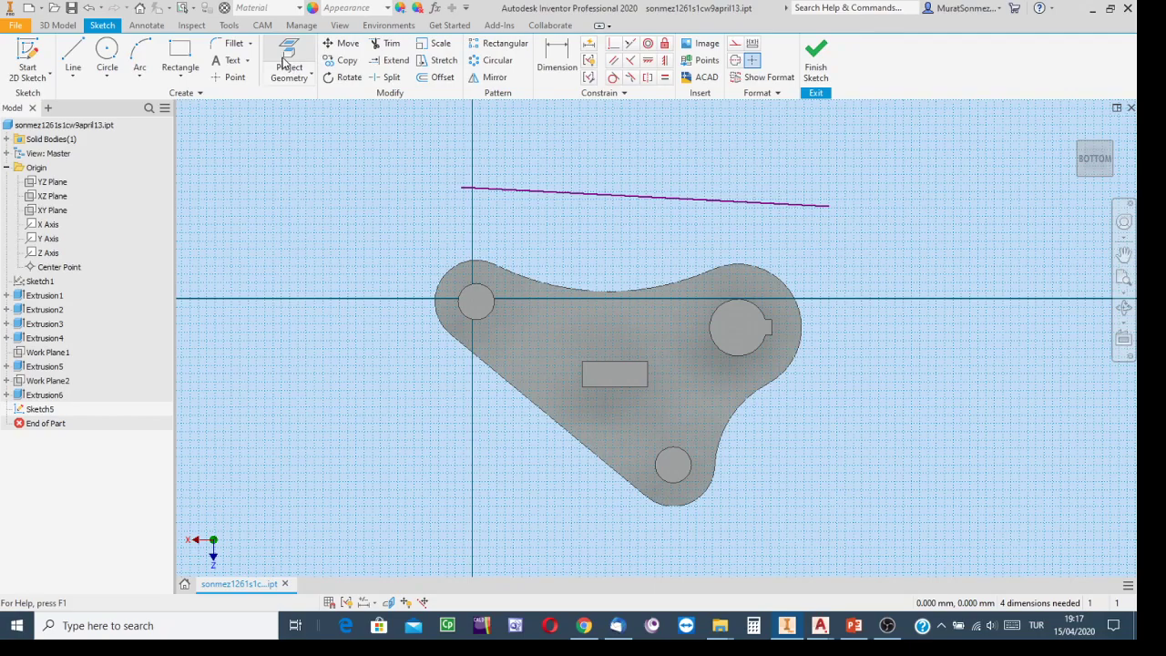
{"action": "key", "text": "p"}
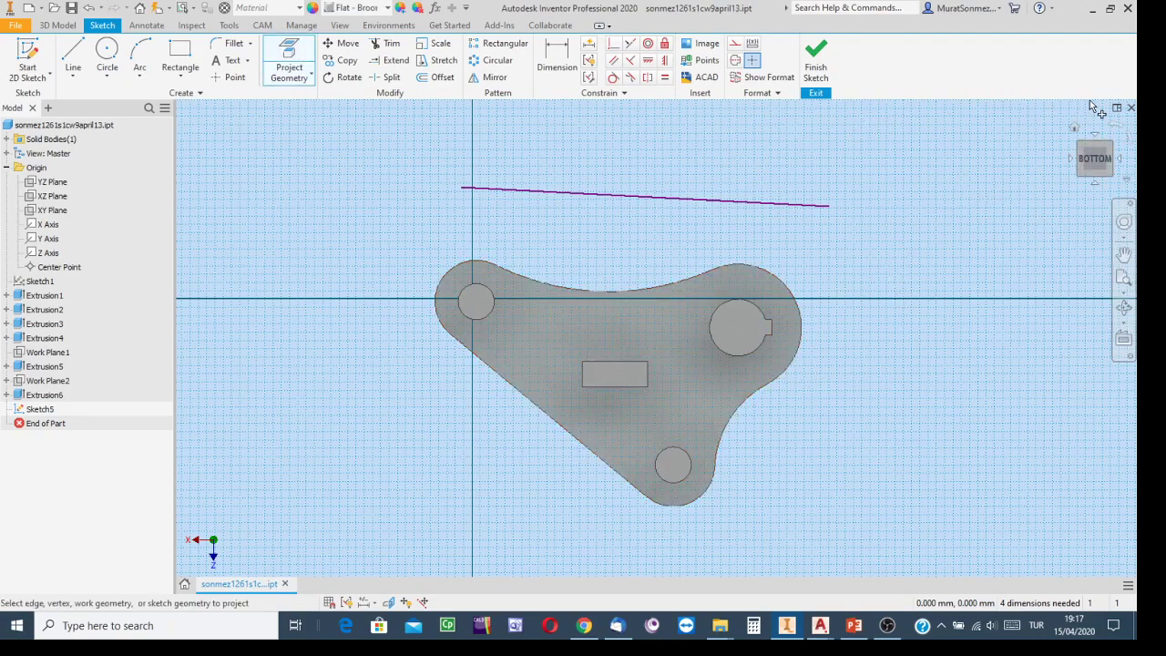
{"action": "left_click_drag", "start_coordinate": [1088, 156], "coordinate": [992, 218]}
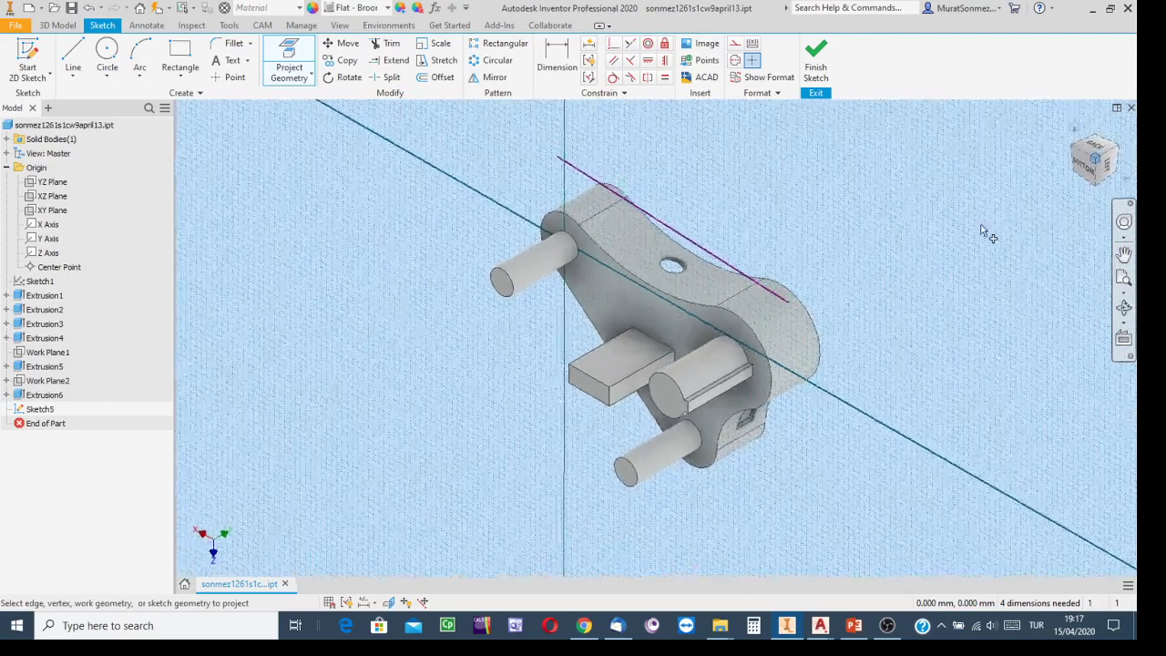
{"action": "scroll", "coordinate": [675, 355], "scroll_direction": "up", "scroll_amount": 3}
{"action": "scroll", "coordinate": [690, 359], "scroll_direction": "up", "scroll_amount": 2}
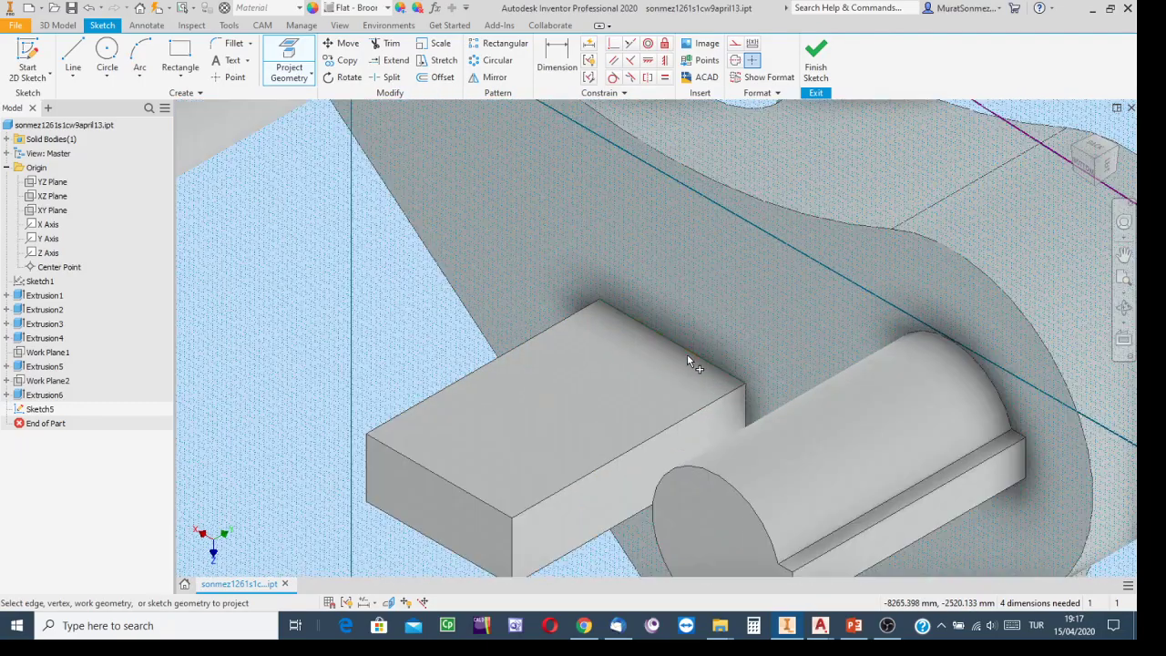
{"action": "scroll", "coordinate": [873, 202], "scroll_direction": "down", "scroll_amount": 5}
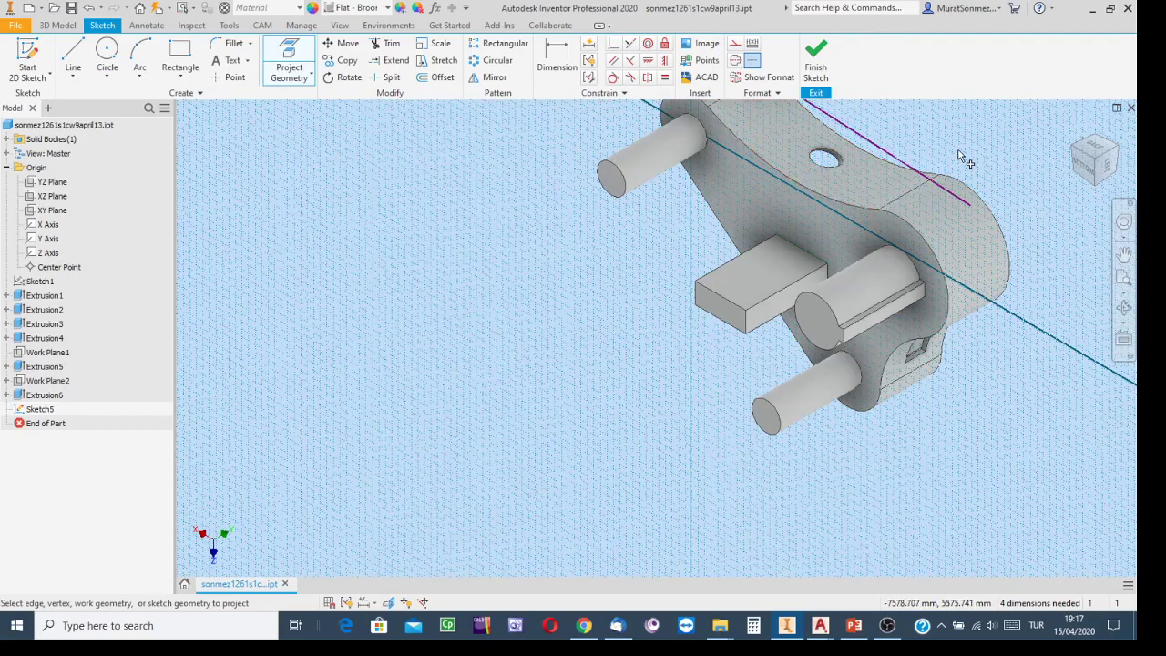
{"action": "left_click", "coordinate": [1087, 169]}
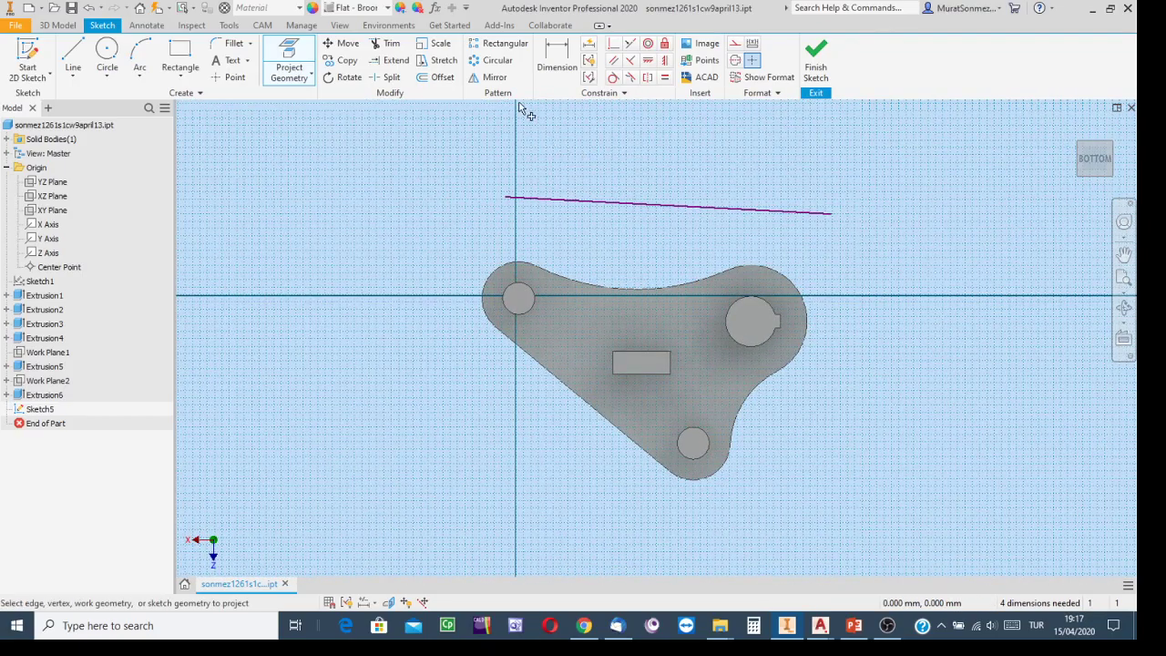
Step: Dimension the angle between the slanted line and the rectangular column's long edge as 10 degrees and finish the sketch
{"action": "left_click", "coordinate": [556, 65]}
{"action": "left_click", "coordinate": [674, 212]}
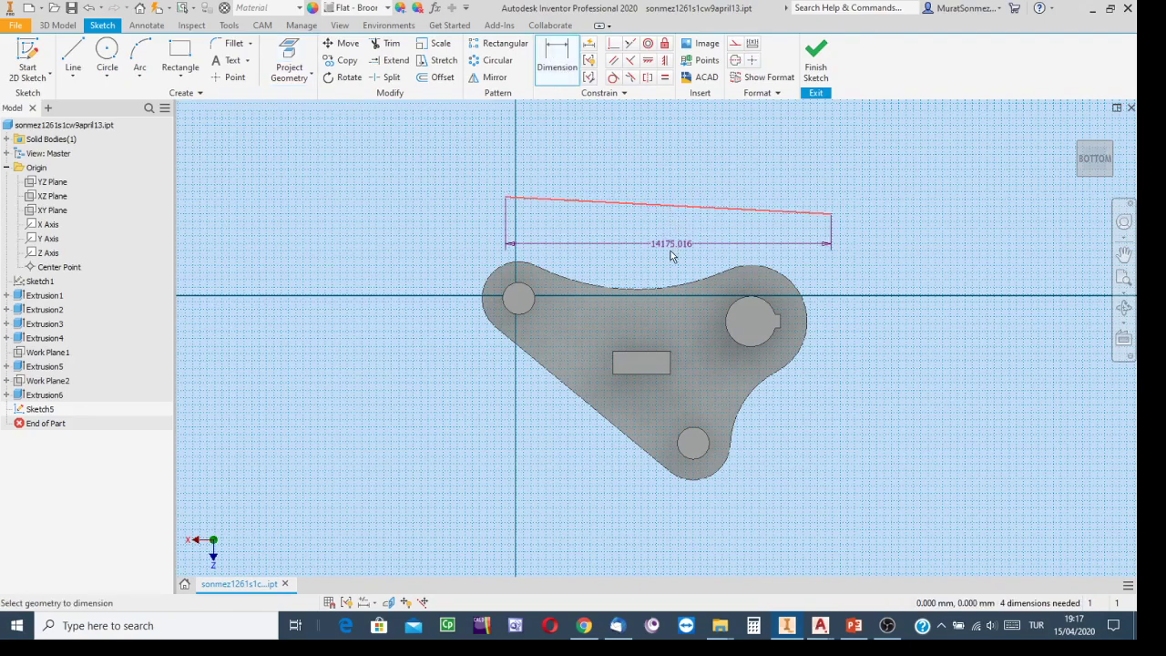
{"action": "left_click", "coordinate": [651, 353]}
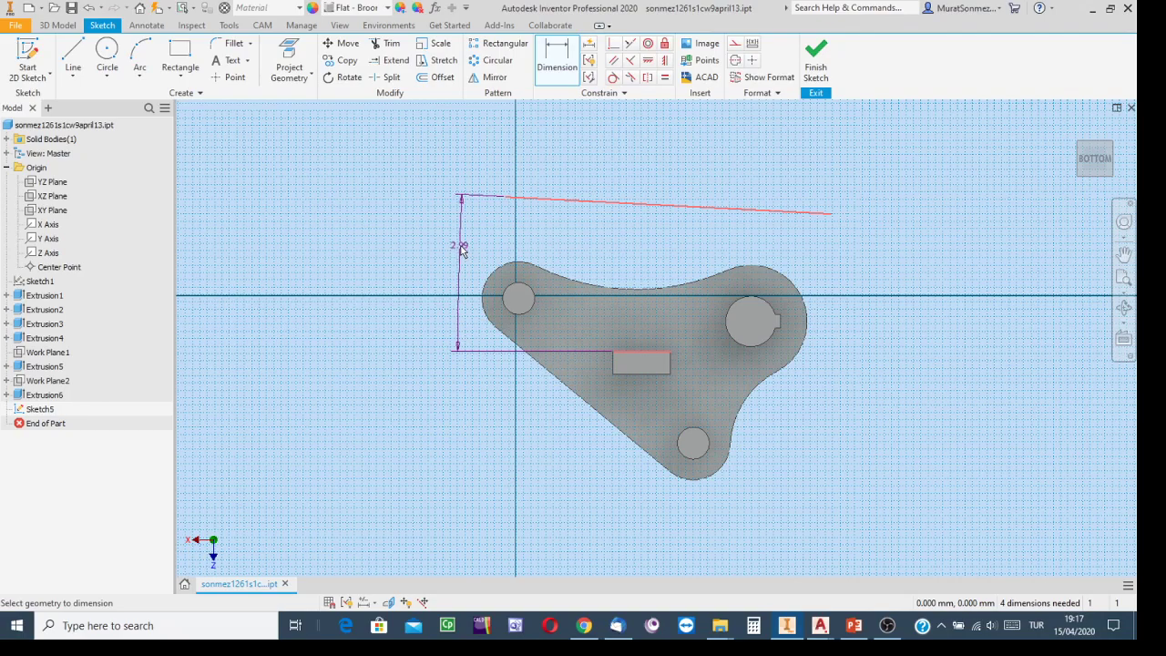
{"action": "left_click", "coordinate": [462, 247]}
{"action": "type", "text": "10"}
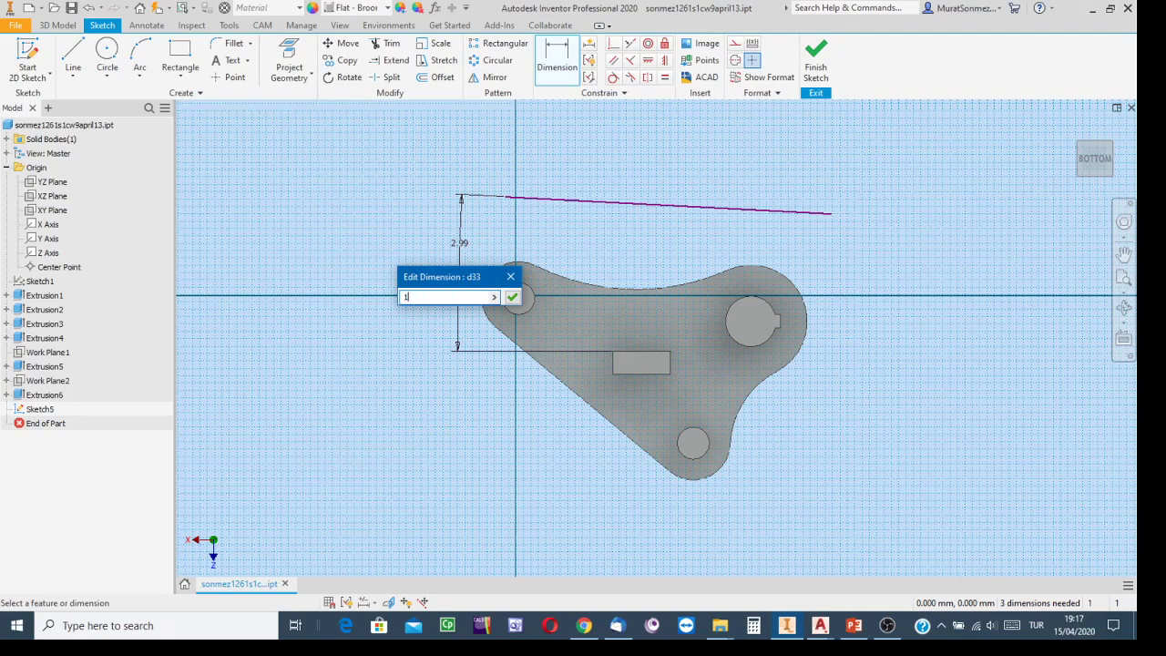
{"action": "left_click", "coordinate": [513, 297]}
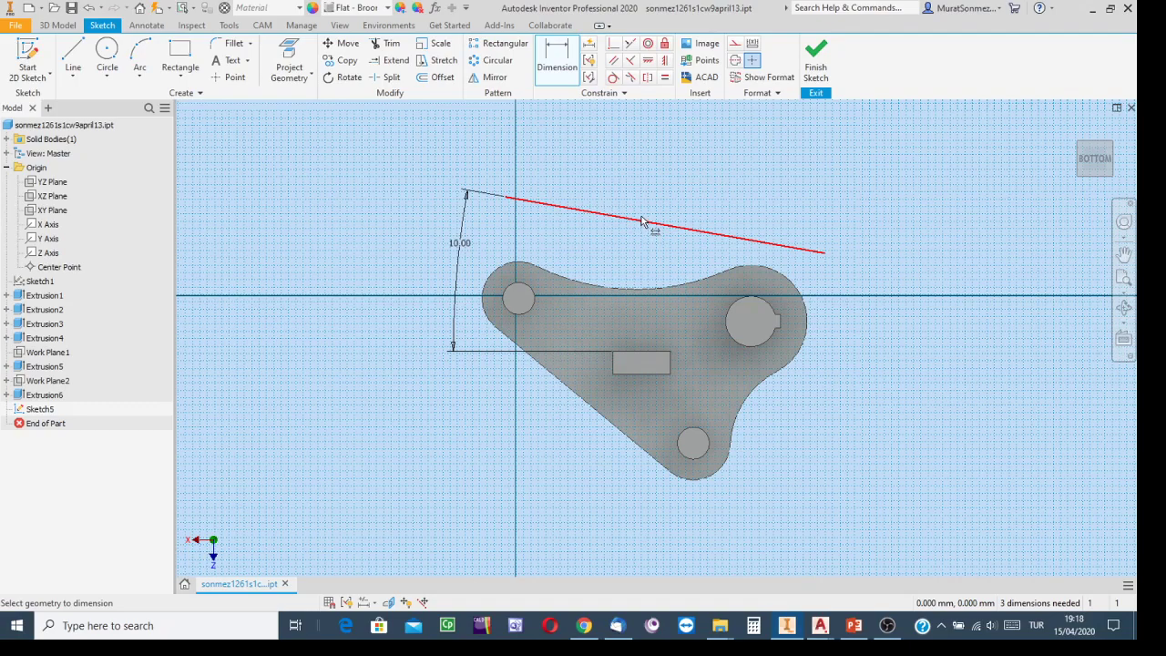
{"action": "left_click", "coordinate": [816, 60]}
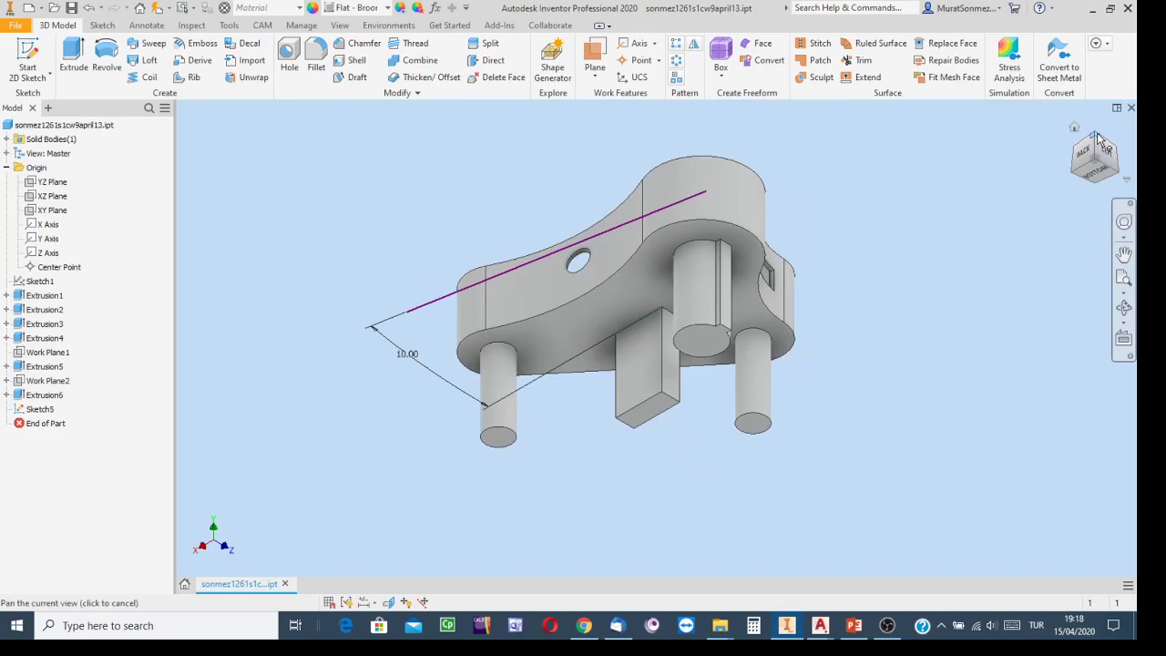
{"action": "left_click", "coordinate": [1099, 139]}
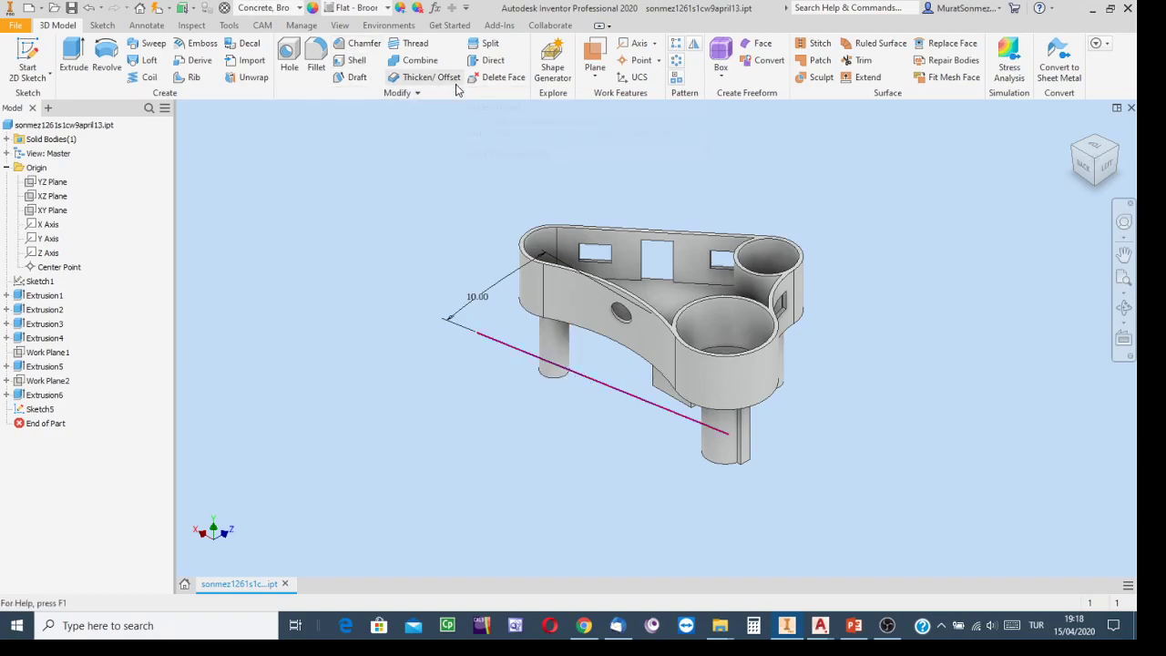
{"action": "left_click", "coordinate": [592, 80]}
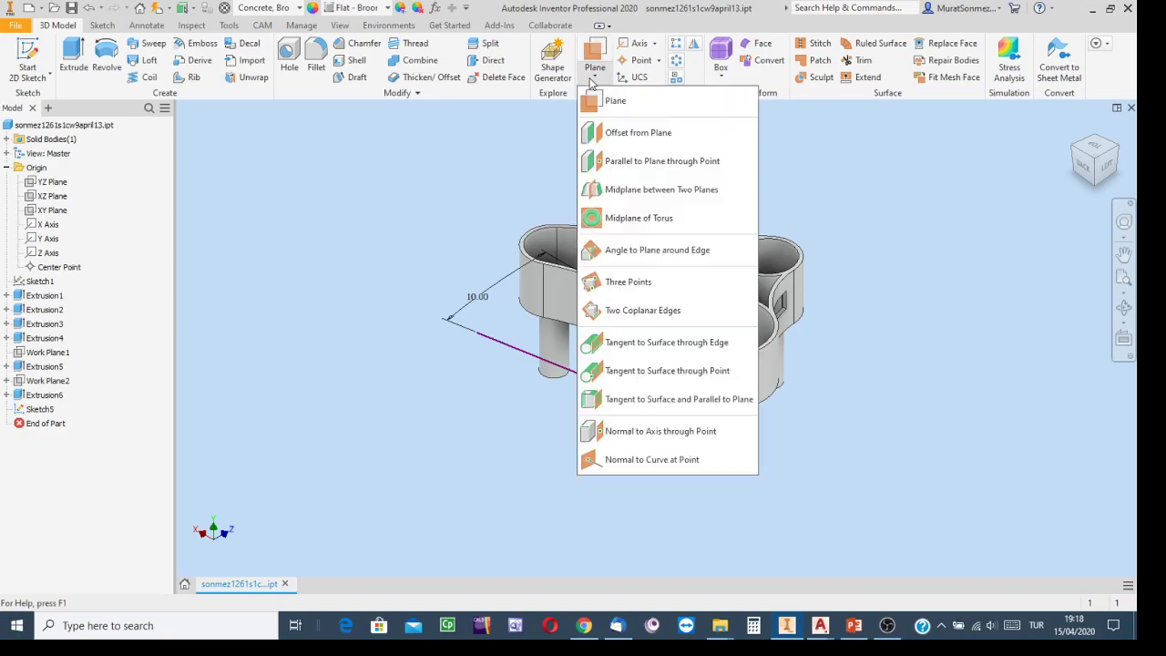
{"action": "left_click", "coordinate": [533, 123]}
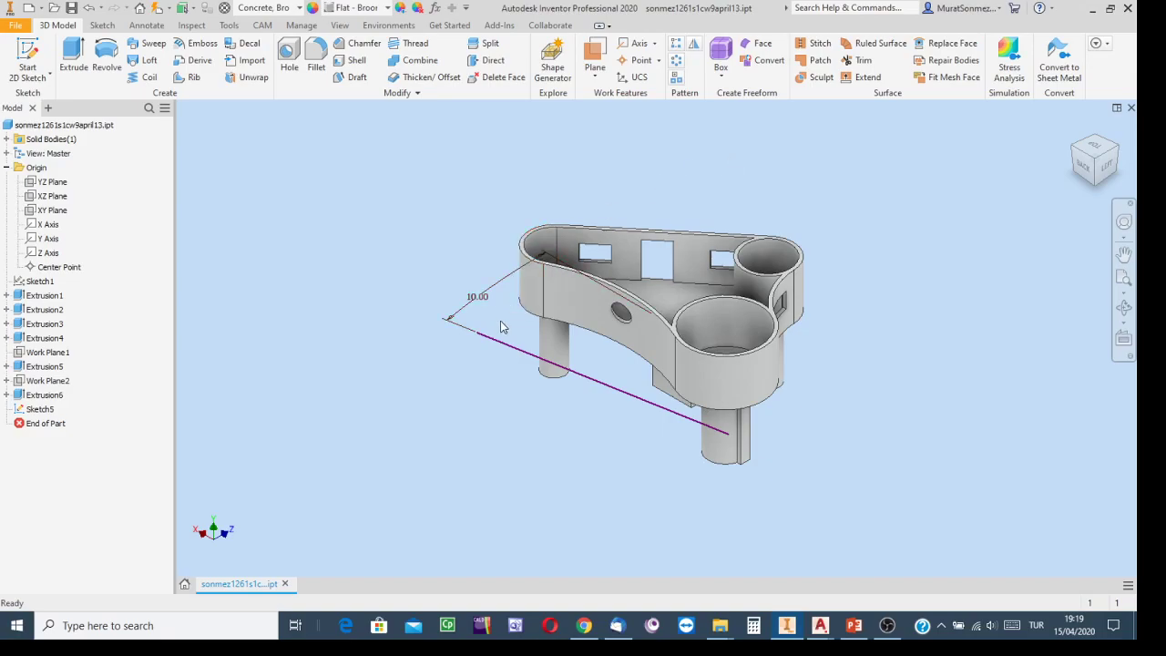
Step: Extrude the slanted line as a surface, symmetrically about the sketch plane, with a total distance of about 6582 mm
{"action": "left_click", "coordinate": [71, 57]}
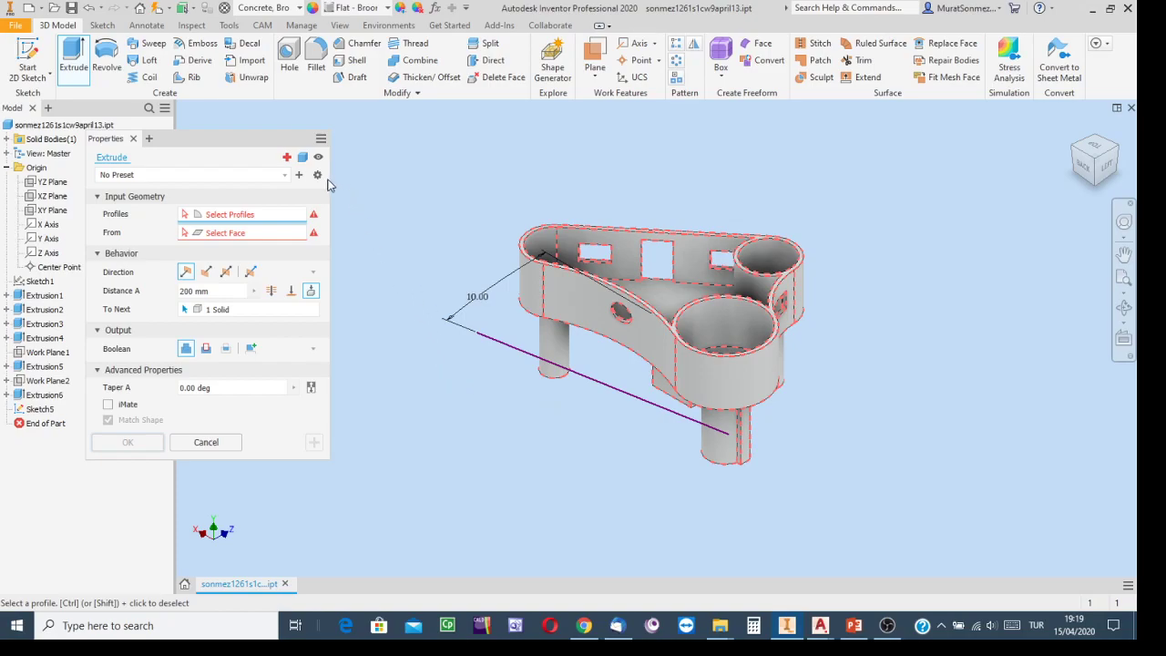
{"action": "left_click_drag", "start_coordinate": [246, 143], "coordinate": [288, 138]}
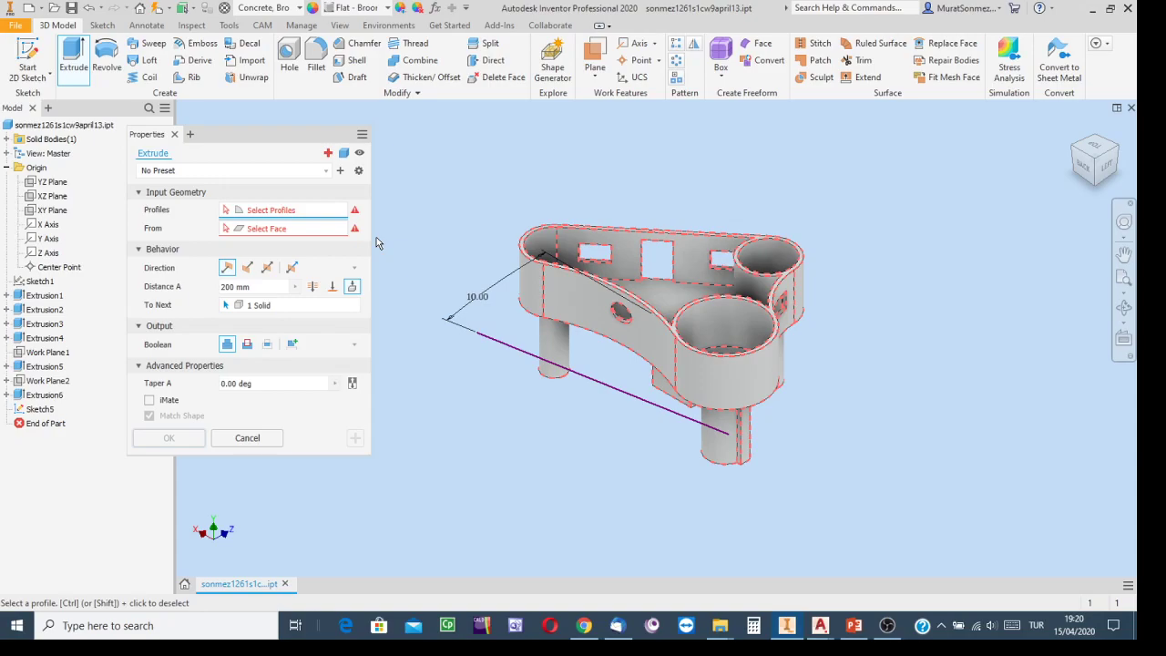
{"action": "left_click", "coordinate": [344, 155]}
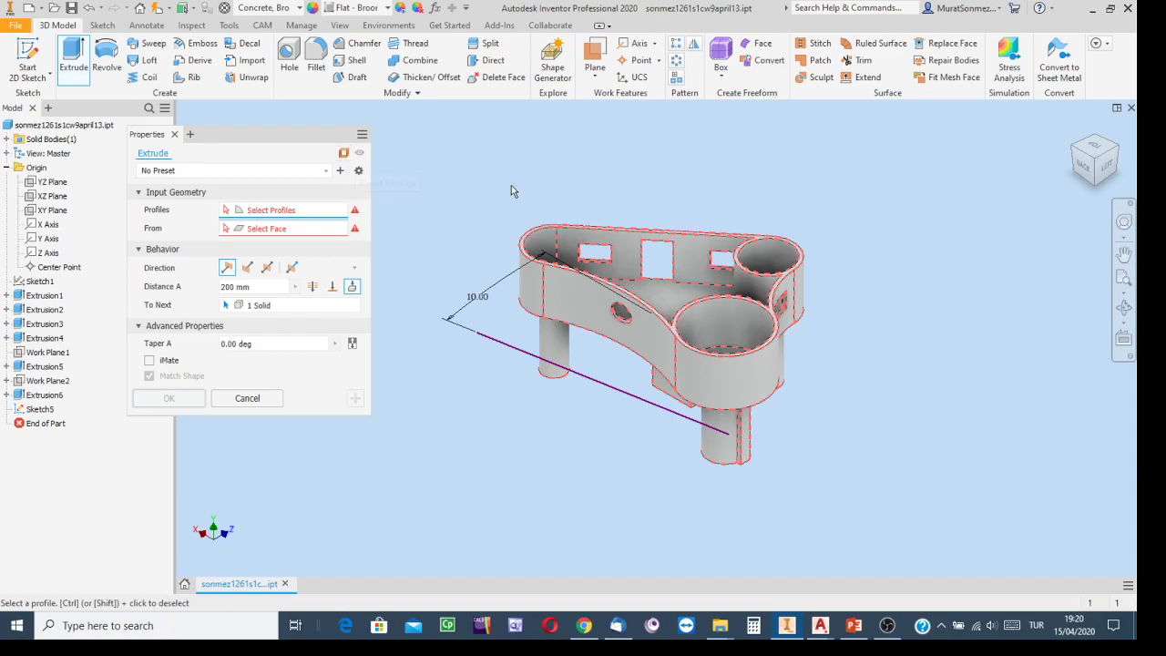
{"action": "left_click", "coordinate": [343, 154]}
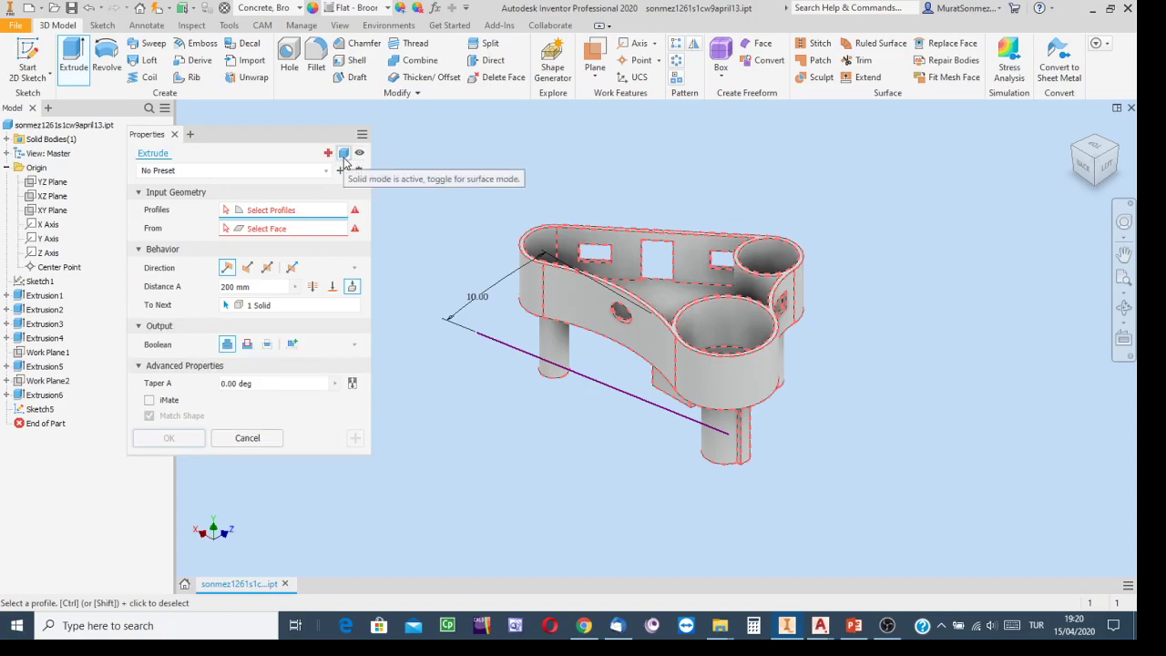
{"action": "left_click", "coordinate": [343, 154]}
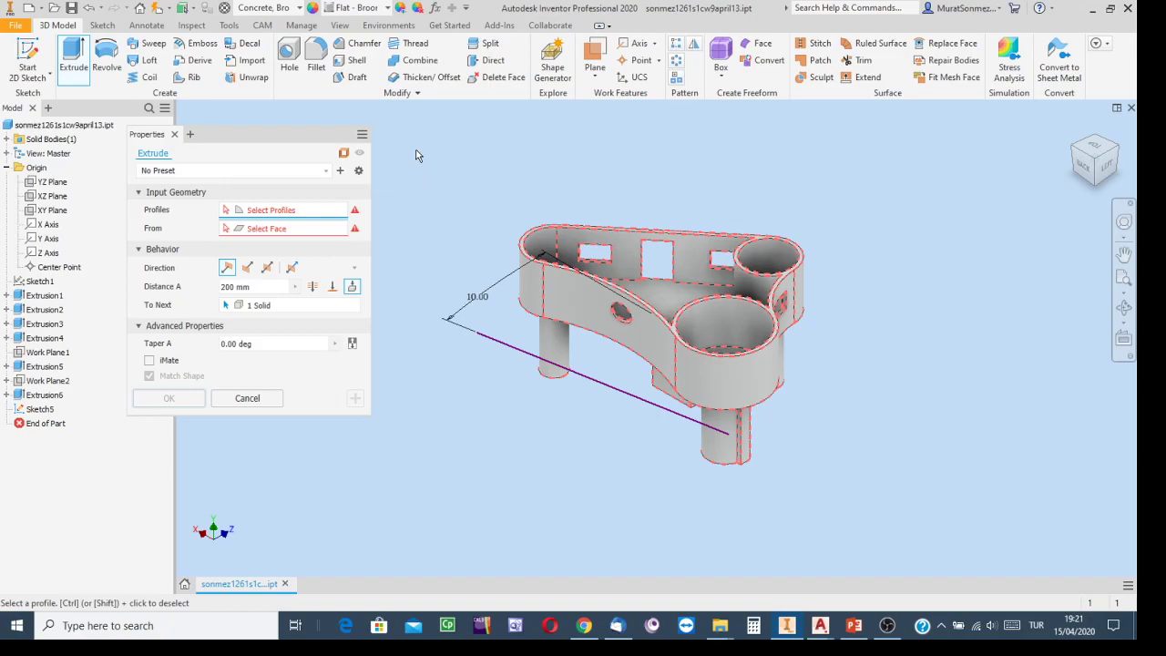
{"action": "left_click", "coordinate": [498, 350]}
{"action": "mouse_move", "coordinate": [602, 422]}
{"action": "left_mouse_down"}
{"action": "mouse_move", "coordinate": [601, 540]}
{"action": "mouse_move", "coordinate": [599, 456]}
{"action": "mouse_move", "coordinate": [643, 144]}
{"action": "mouse_move", "coordinate": [628, 183]}
{"action": "mouse_move", "coordinate": [591, 568]}
{"action": "mouse_move", "coordinate": [608, 460]}
{"action": "mouse_move", "coordinate": [615, 469]}
{"action": "left_mouse_up"}
{"action": "left_click", "coordinate": [267, 267]}
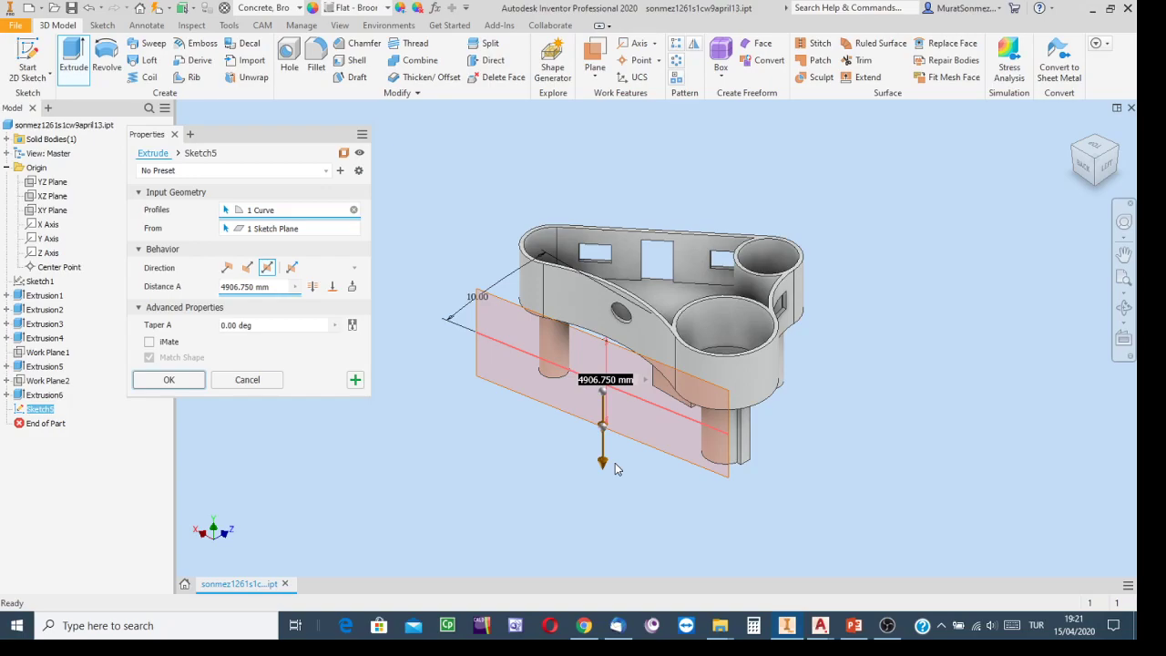
{"action": "left_click_drag", "start_coordinate": [615, 469], "coordinate": [622, 429]}
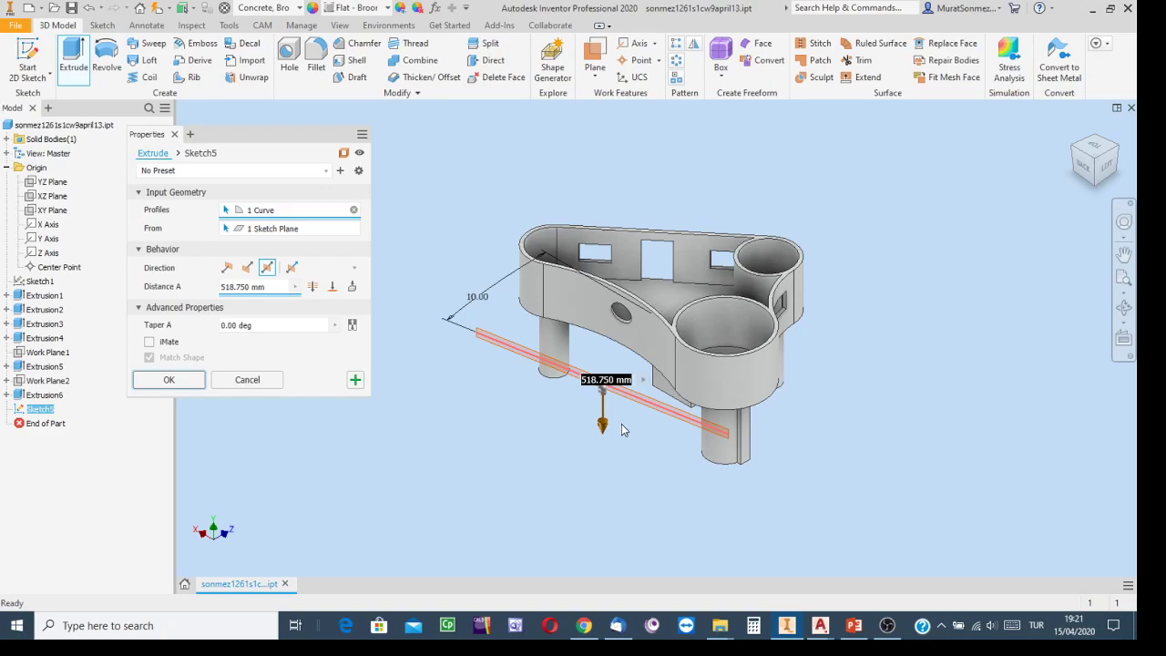
{"action": "left_click_drag", "start_coordinate": [622, 429], "coordinate": [609, 483]}
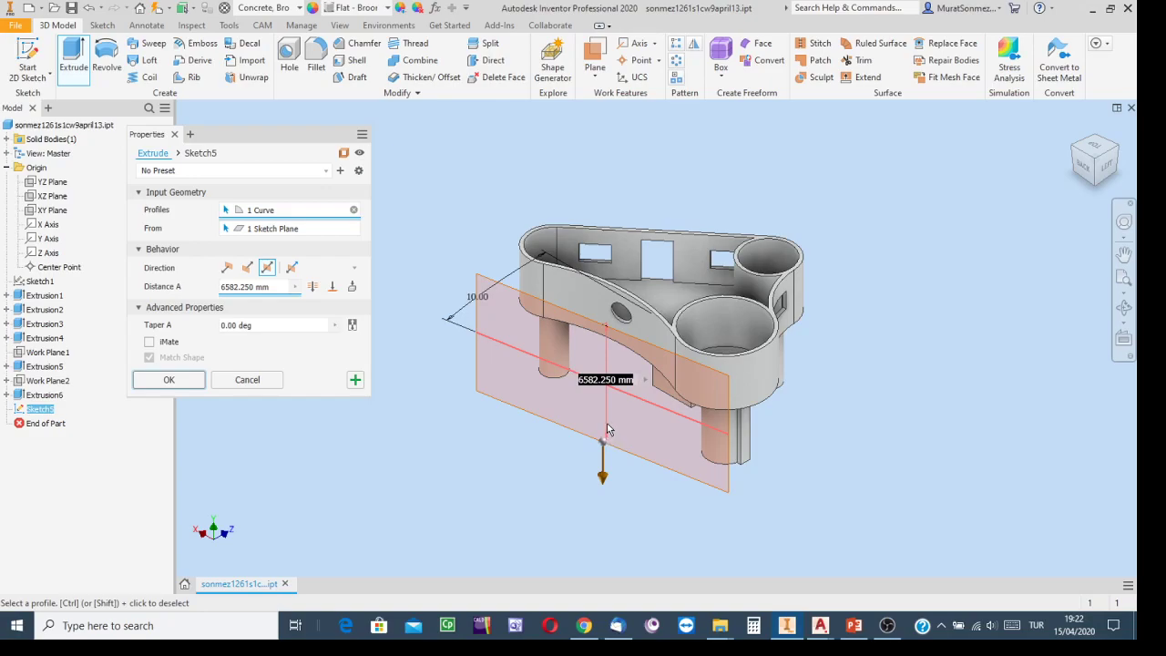
{"action": "left_click", "coordinate": [169, 380]}
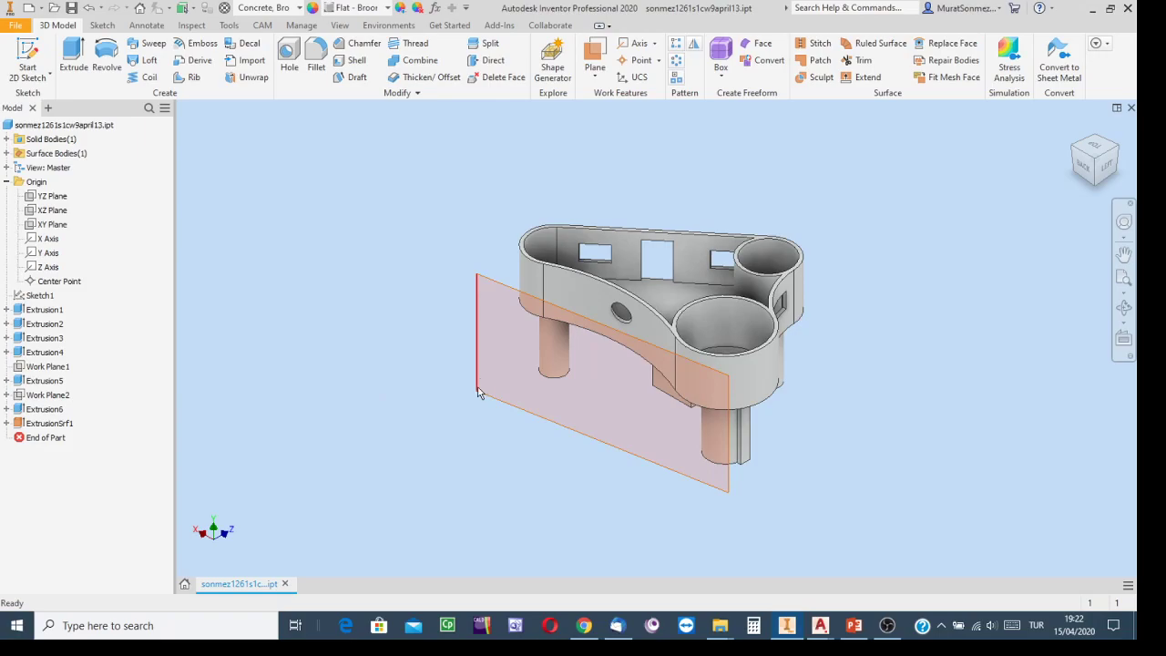
{"action": "left_click", "coordinate": [595, 75]}
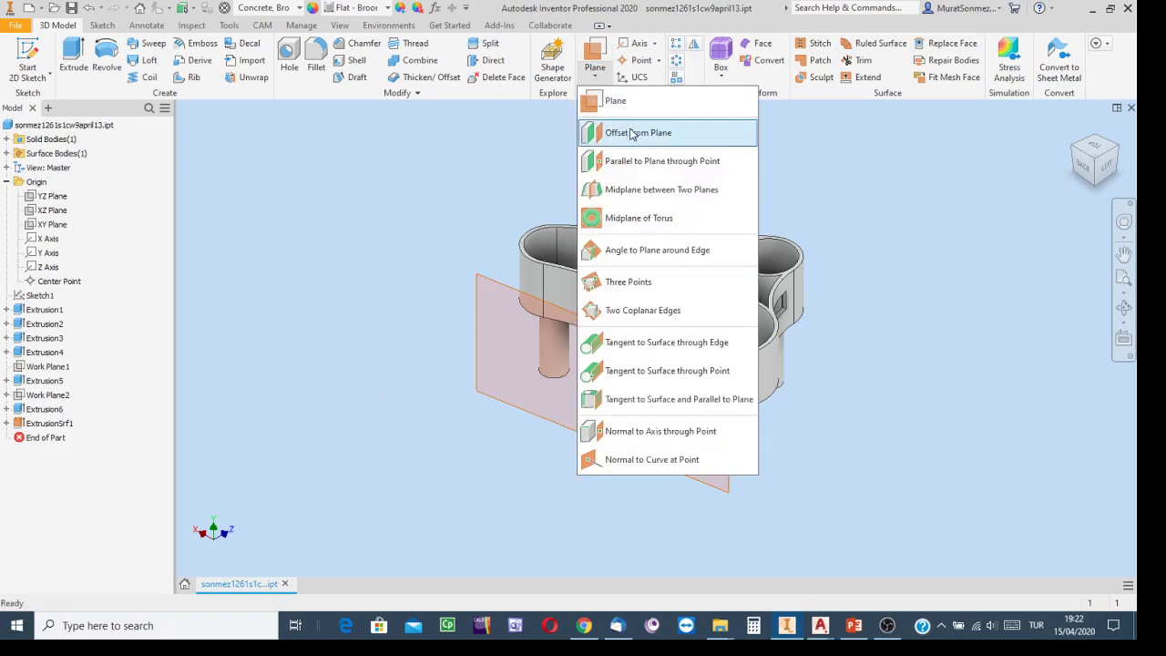
{"action": "left_click", "coordinate": [844, 169]}
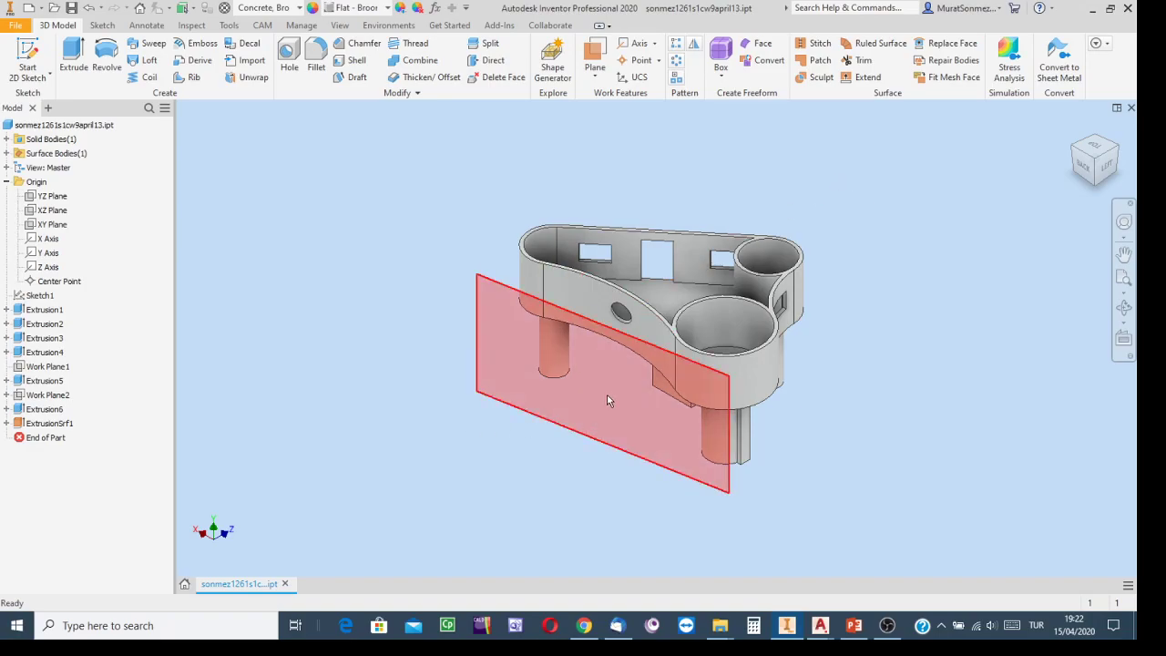
Step: Start a sketch on the extruded surface and draw a small rectangle between the round window and the curved wall's nearer vertical edge
{"action": "mouse_move", "coordinate": [630, 422]}
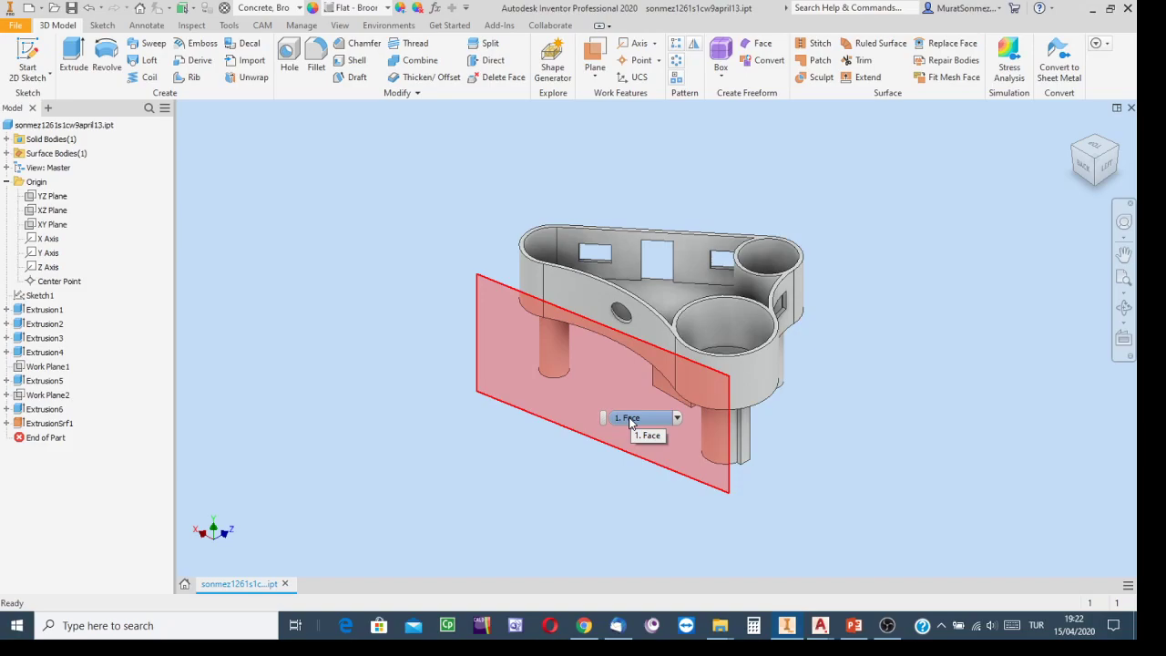
{"action": "right_click", "coordinate": [498, 336]}
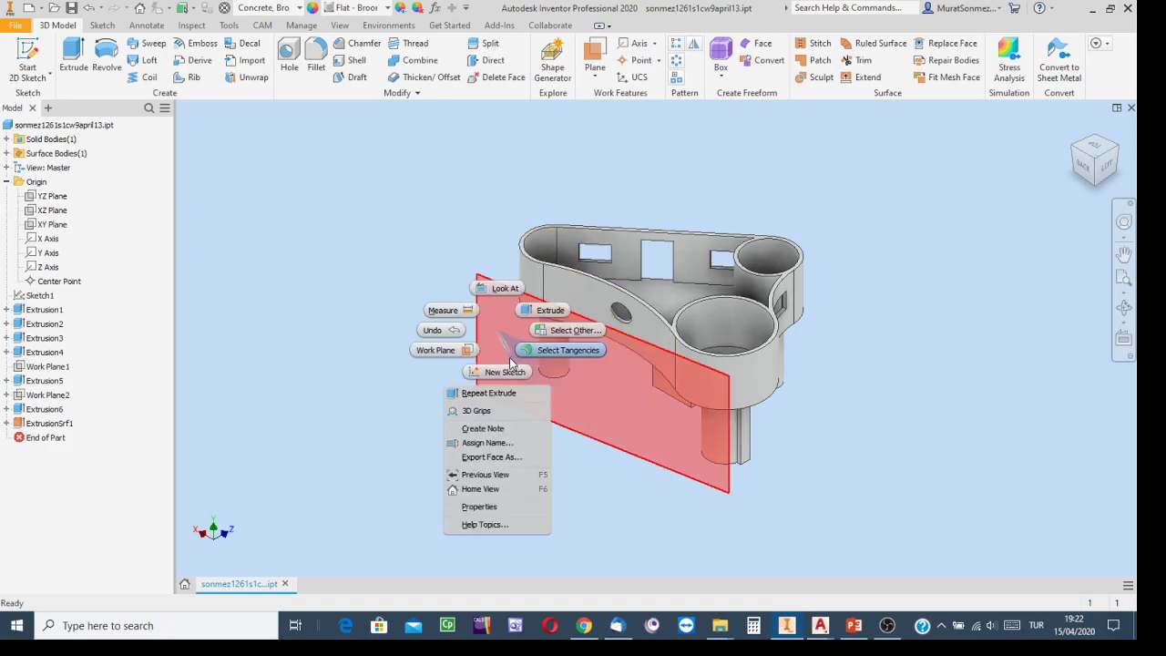
{"action": "left_click", "coordinate": [505, 370]}
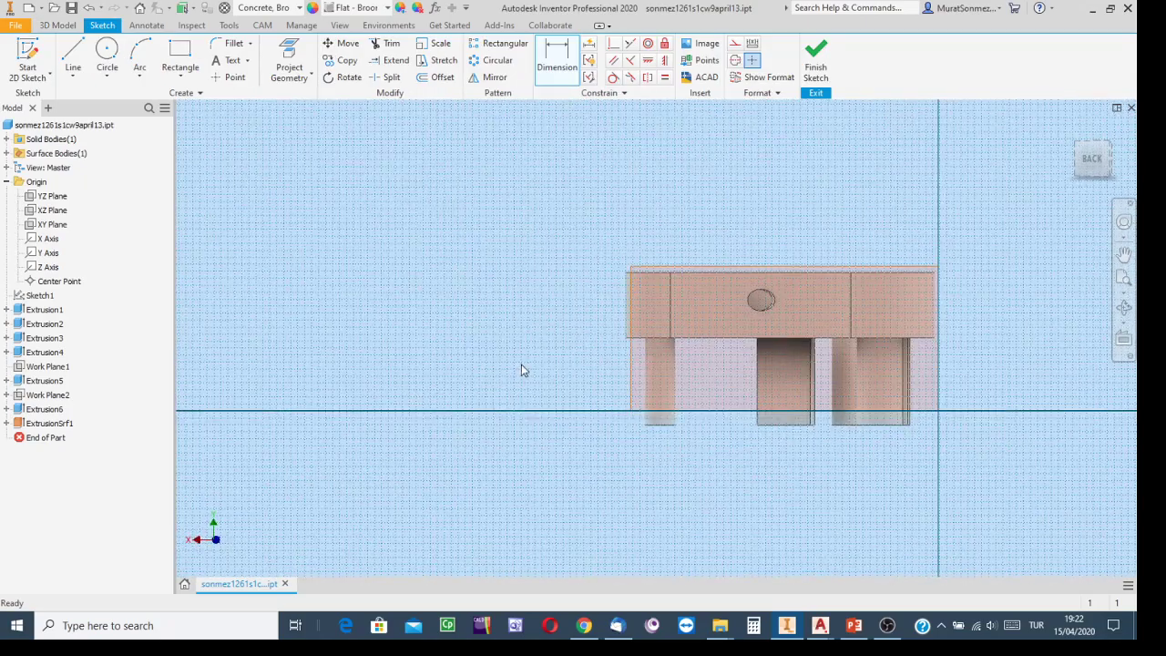
{"action": "left_click", "coordinate": [179, 57]}
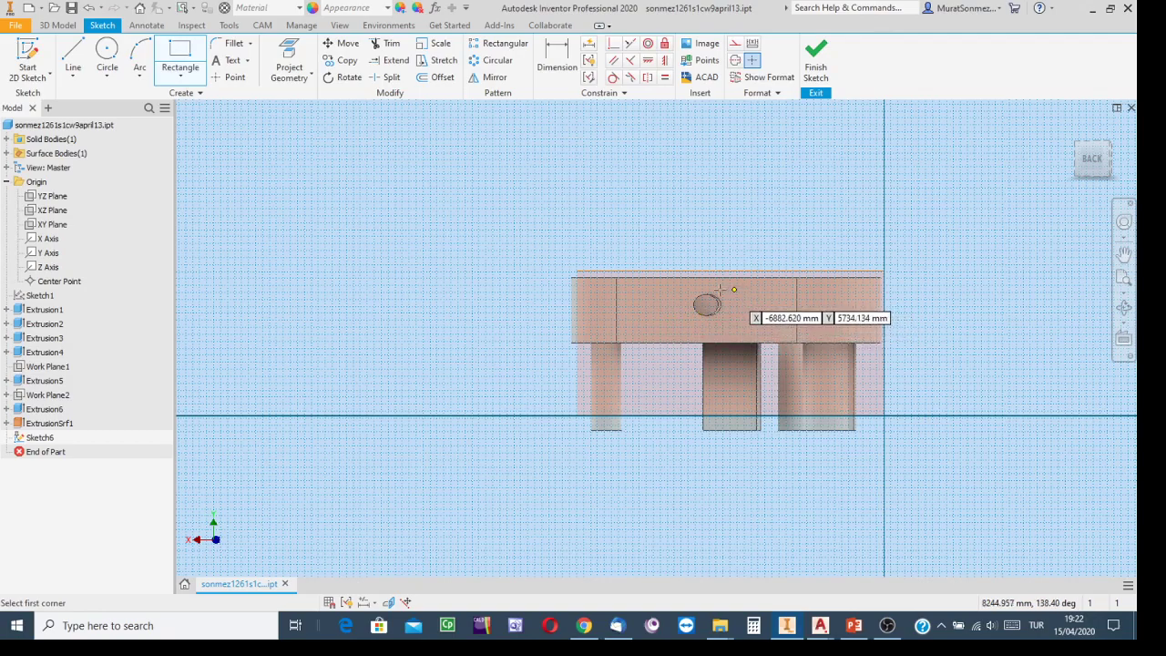
{"action": "left_click", "coordinate": [641, 289]}
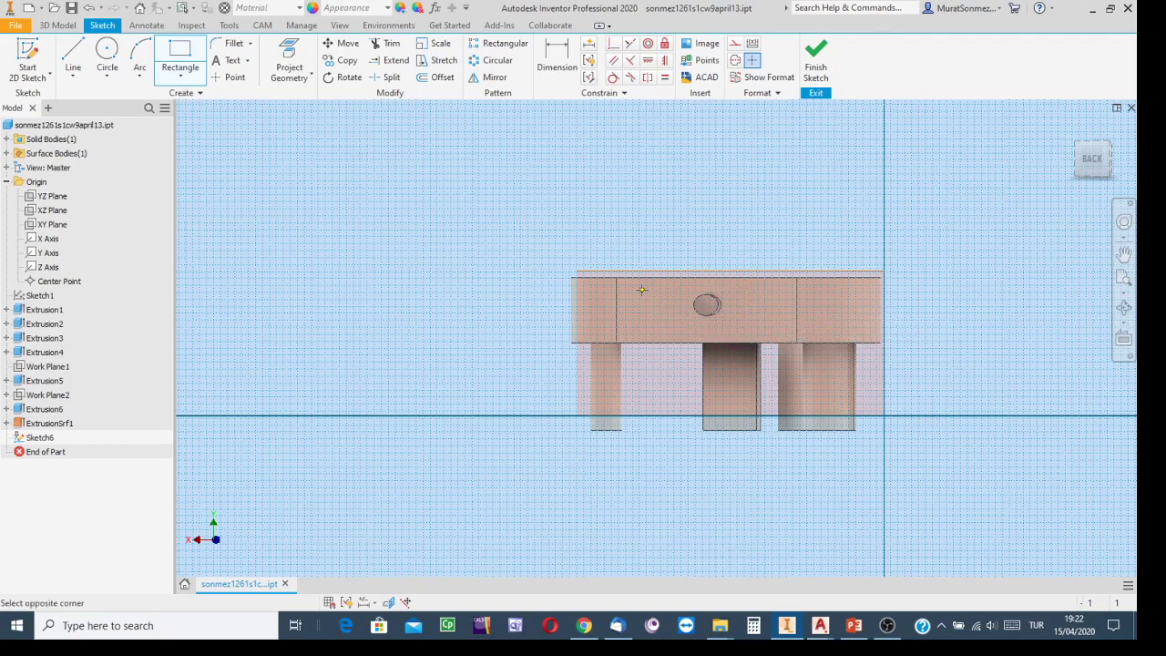
{"action": "left_click", "coordinate": [679, 319]}
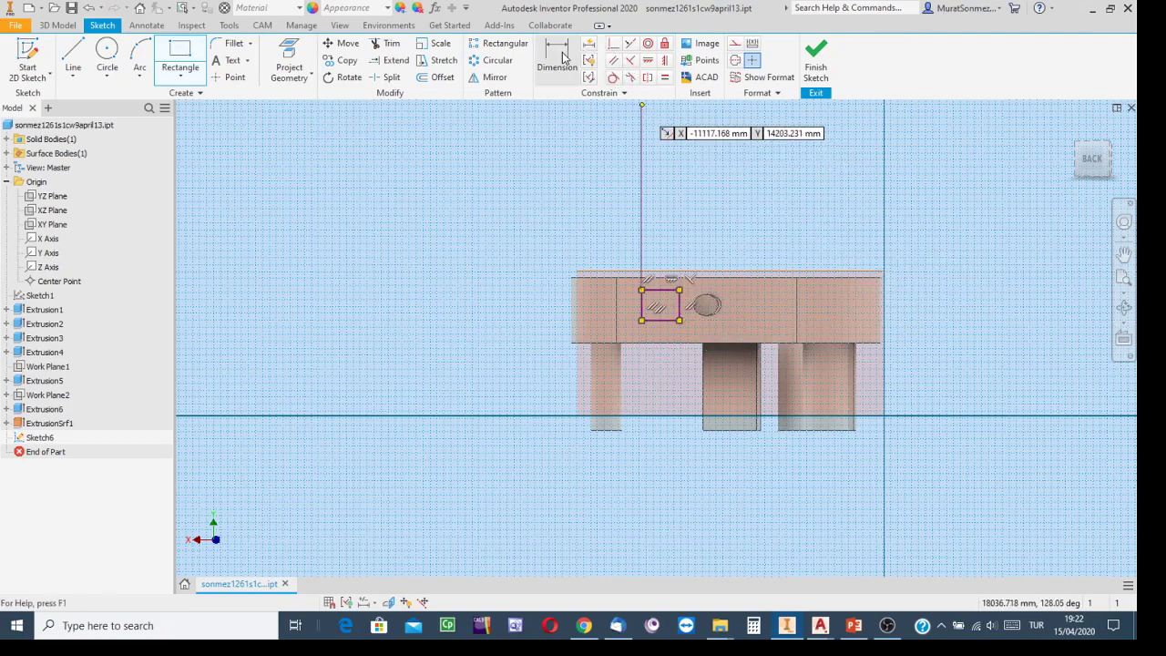
Step: Project the curved wall's lower edge and the vertical edge beside the rectangle into the sketch
{"action": "left_click", "coordinate": [296, 55]}
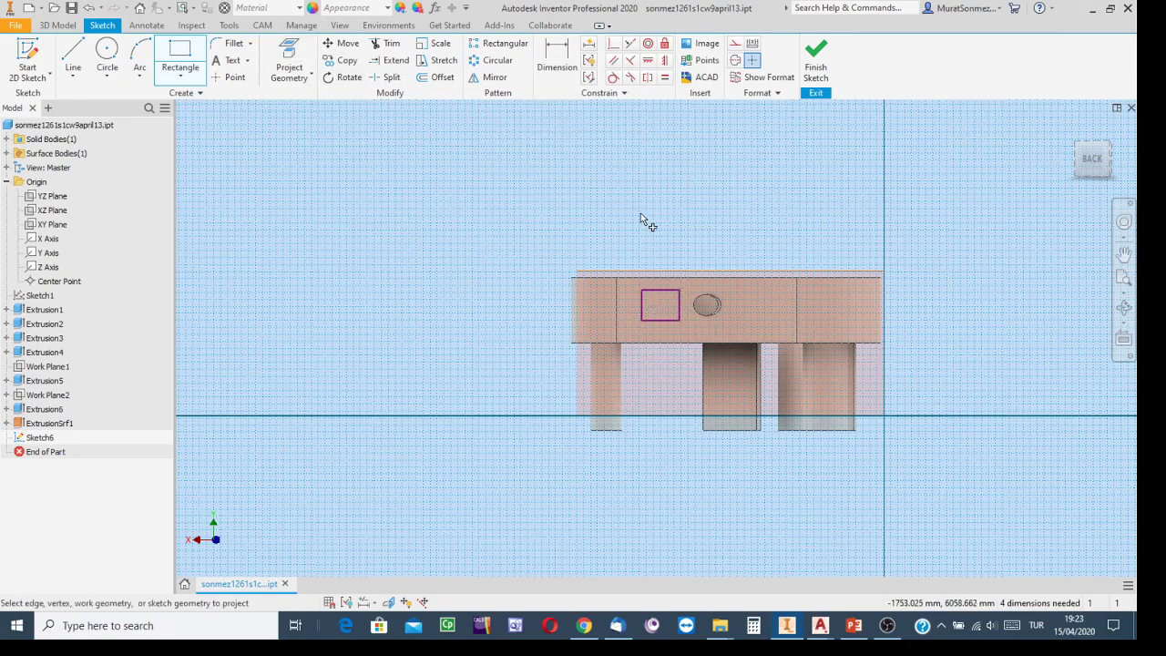
{"action": "left_click", "coordinate": [649, 342]}
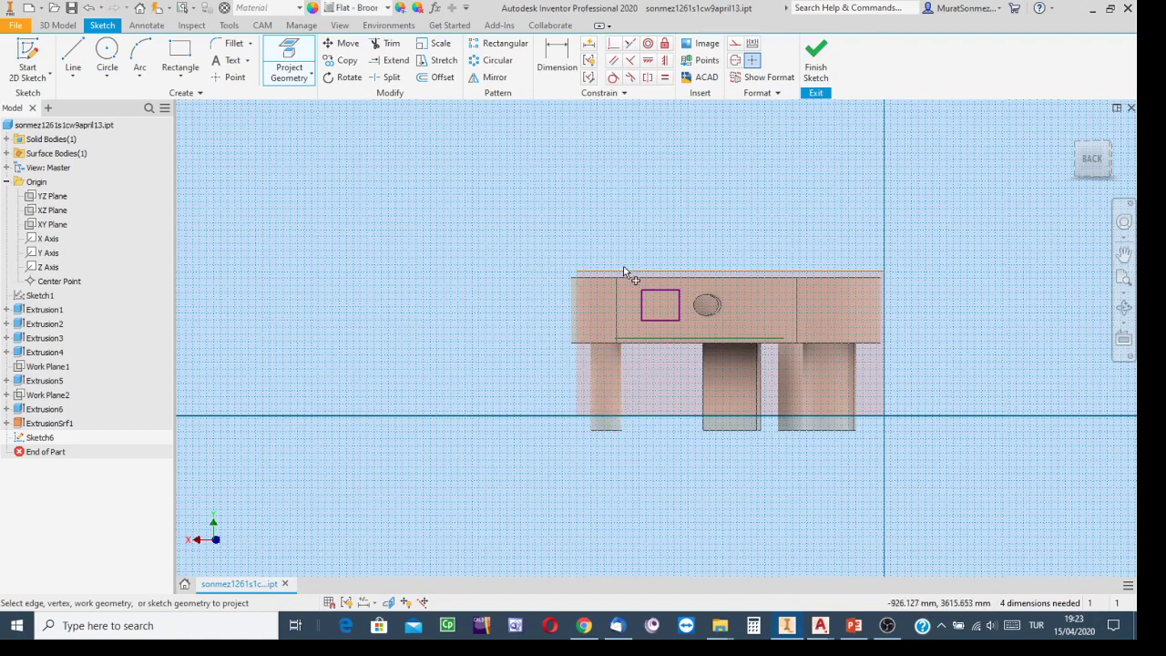
{"action": "left_click", "coordinate": [619, 307]}
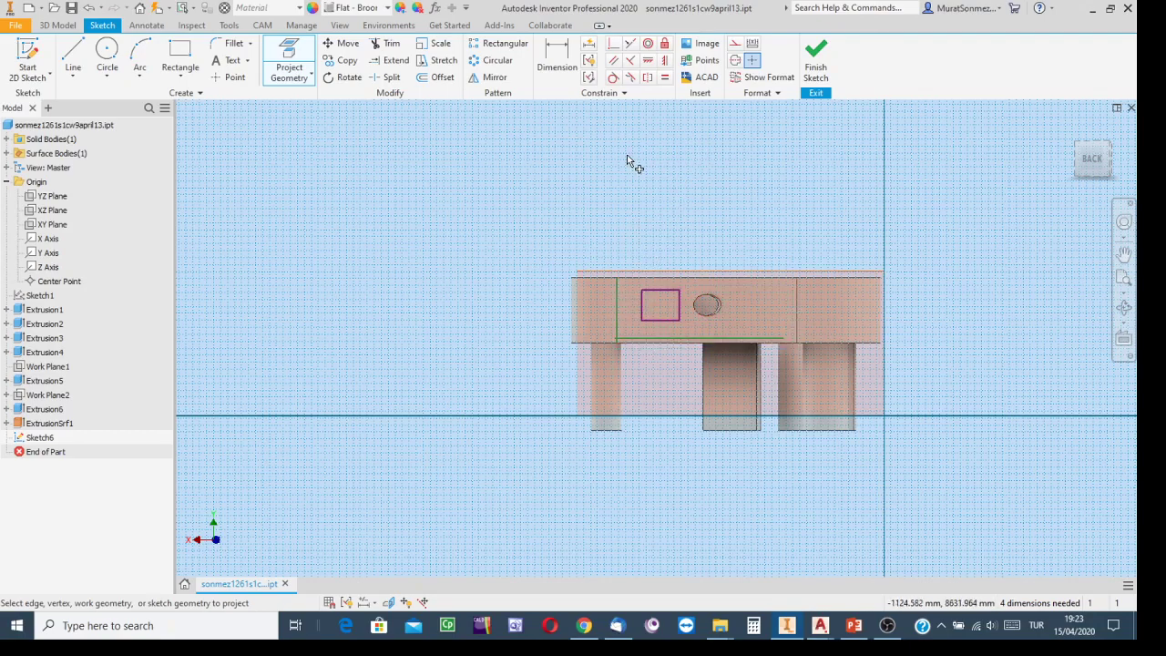
Step: Dimension the rectangle's lower edge 900 mm above the projected lower wall edge and its nearer side 1200 mm from the projected vertical edge
{"action": "left_click", "coordinate": [558, 59]}
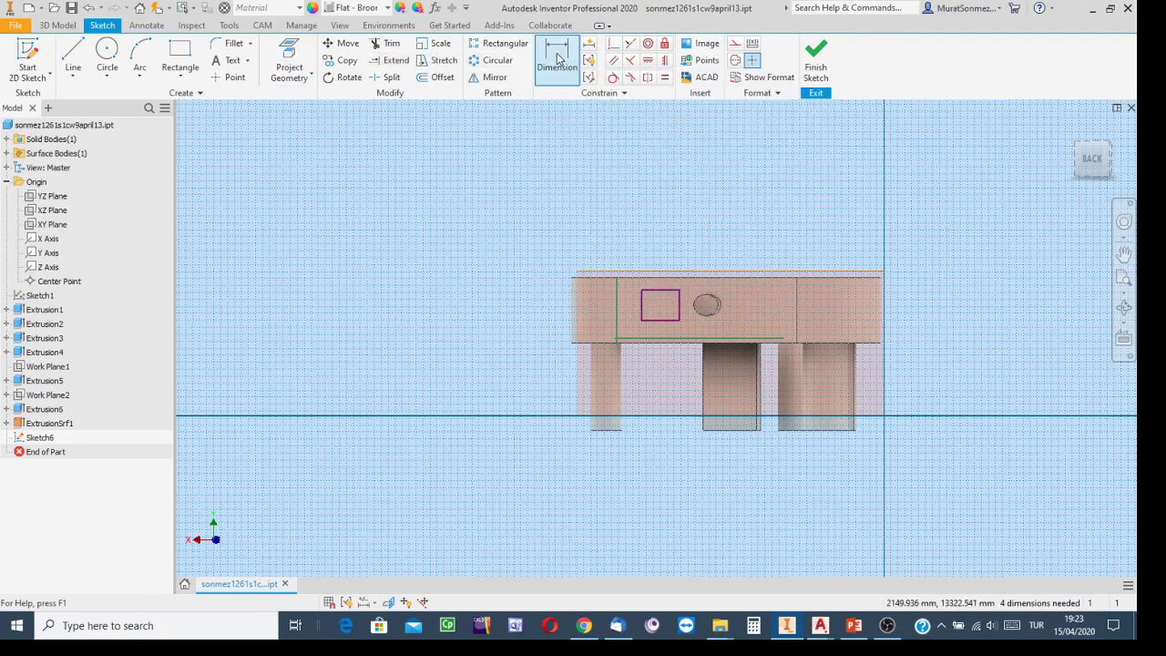
{"action": "left_click", "coordinate": [638, 326]}
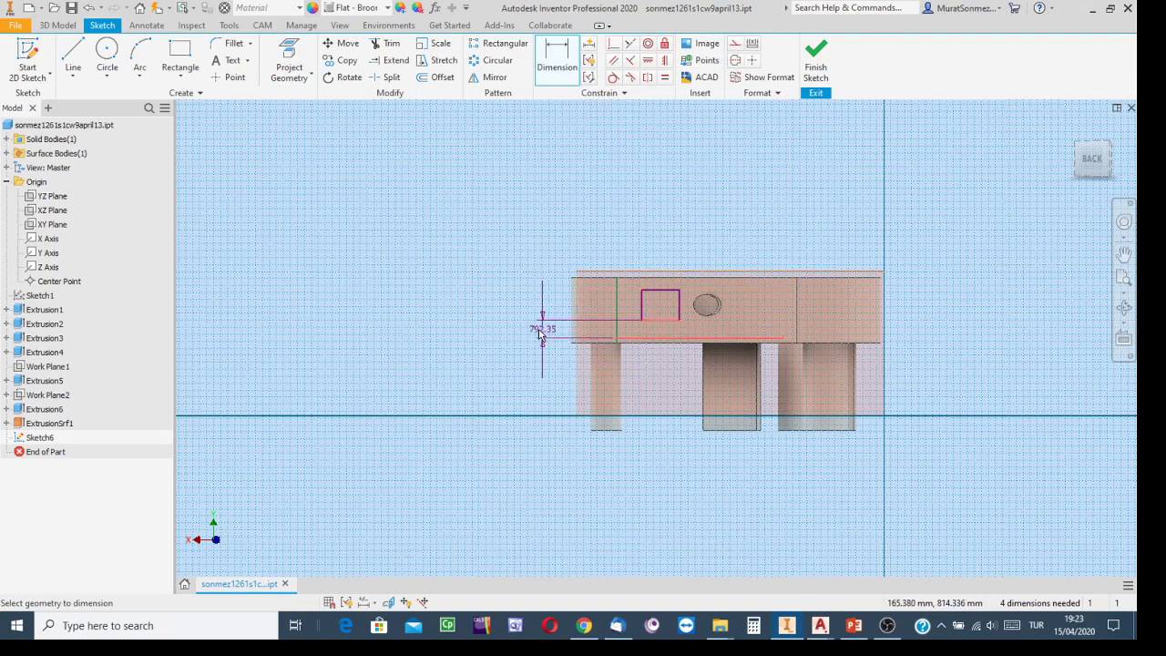
{"action": "left_click", "coordinate": [506, 334]}
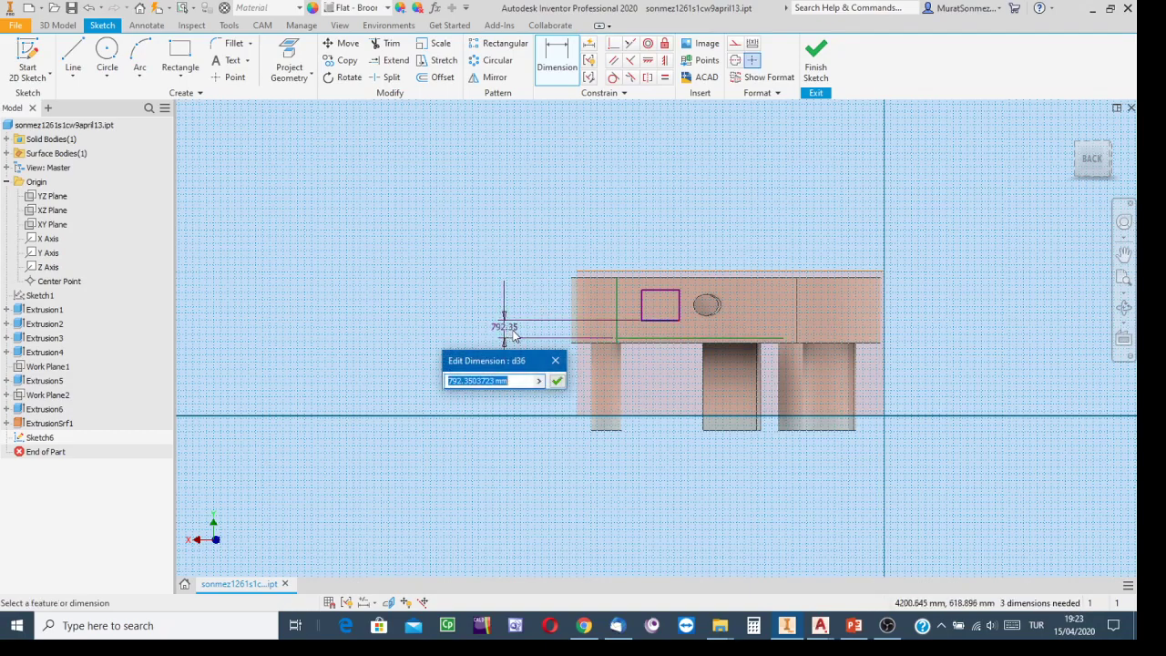
{"action": "type", "text": "900"}
{"action": "key", "text": "Return"}
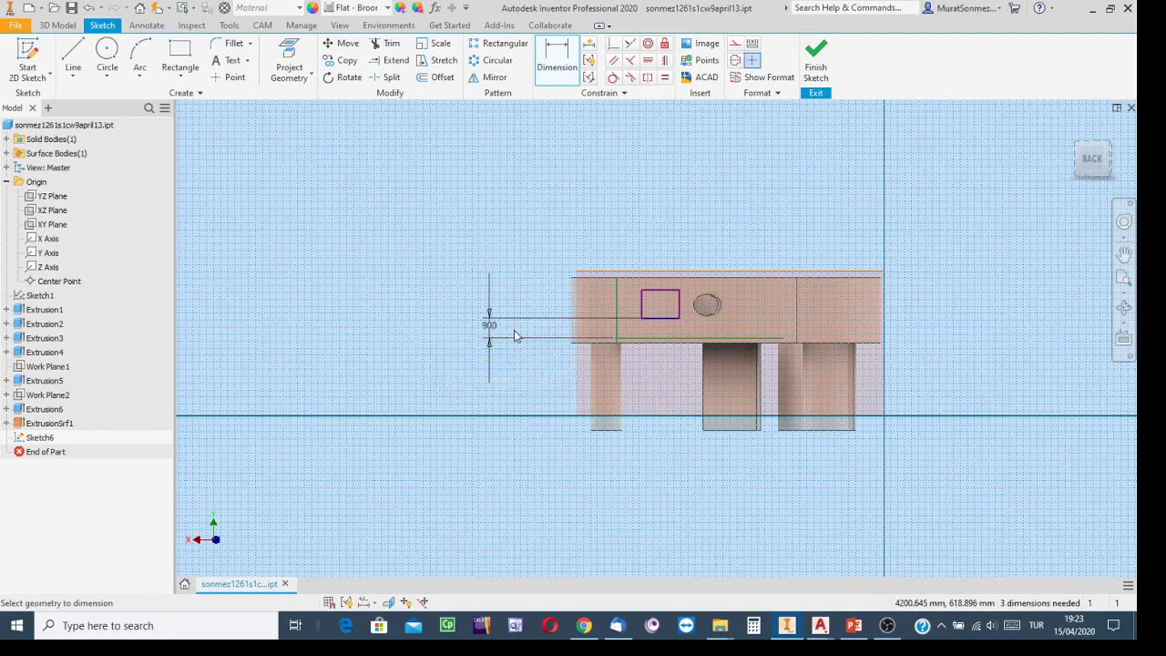
{"action": "left_click", "coordinate": [616, 302]}
{"action": "left_click", "coordinate": [641, 308]}
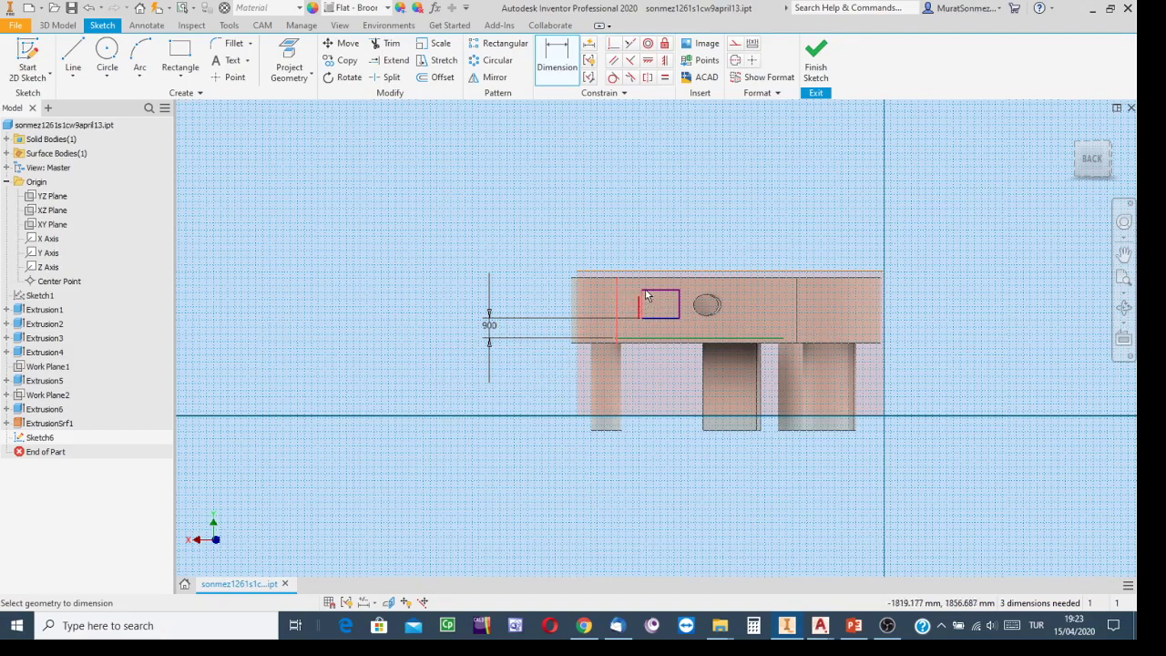
{"action": "left_click", "coordinate": [653, 228]}
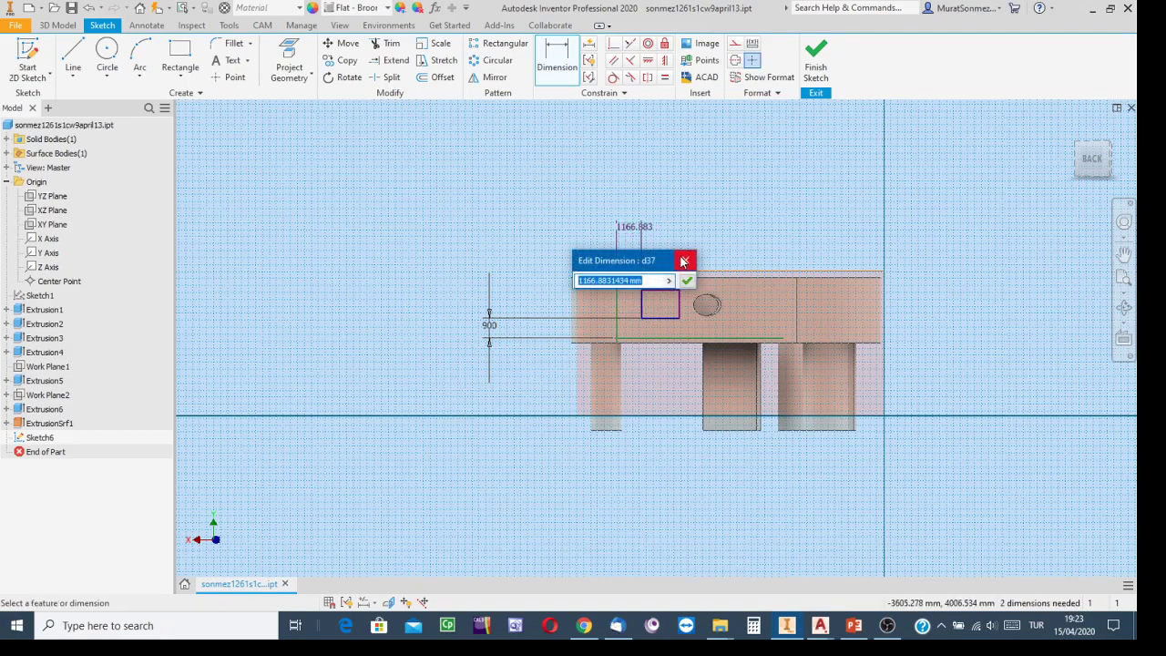
{"action": "type", "text": "1200"}
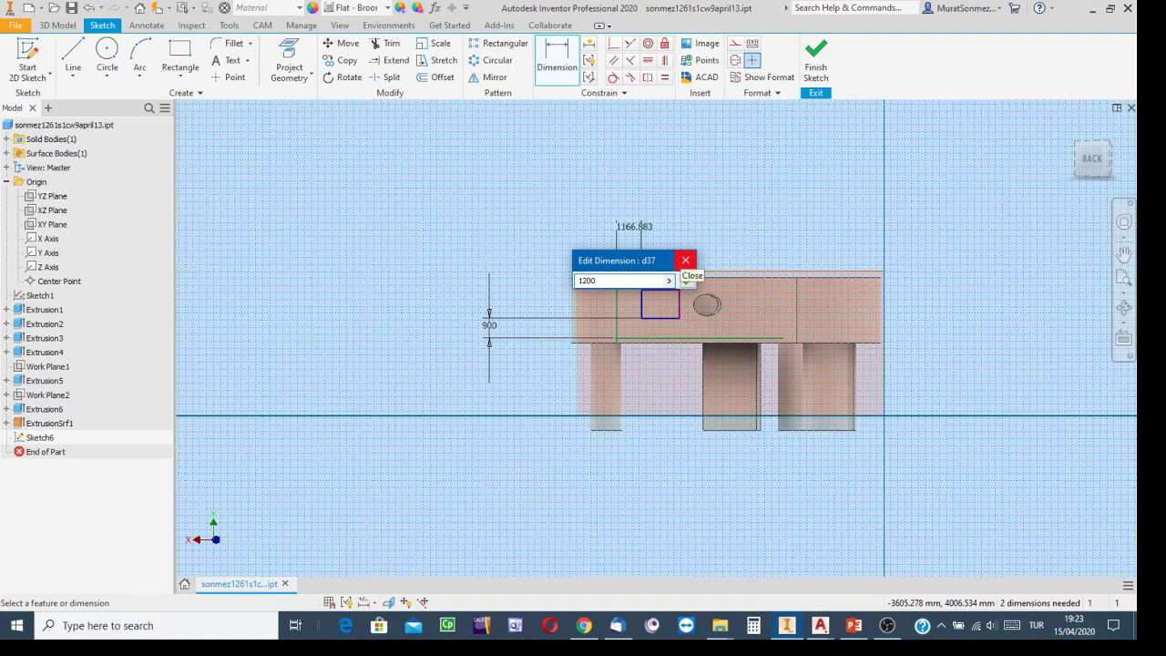
{"action": "key", "text": "Return"}
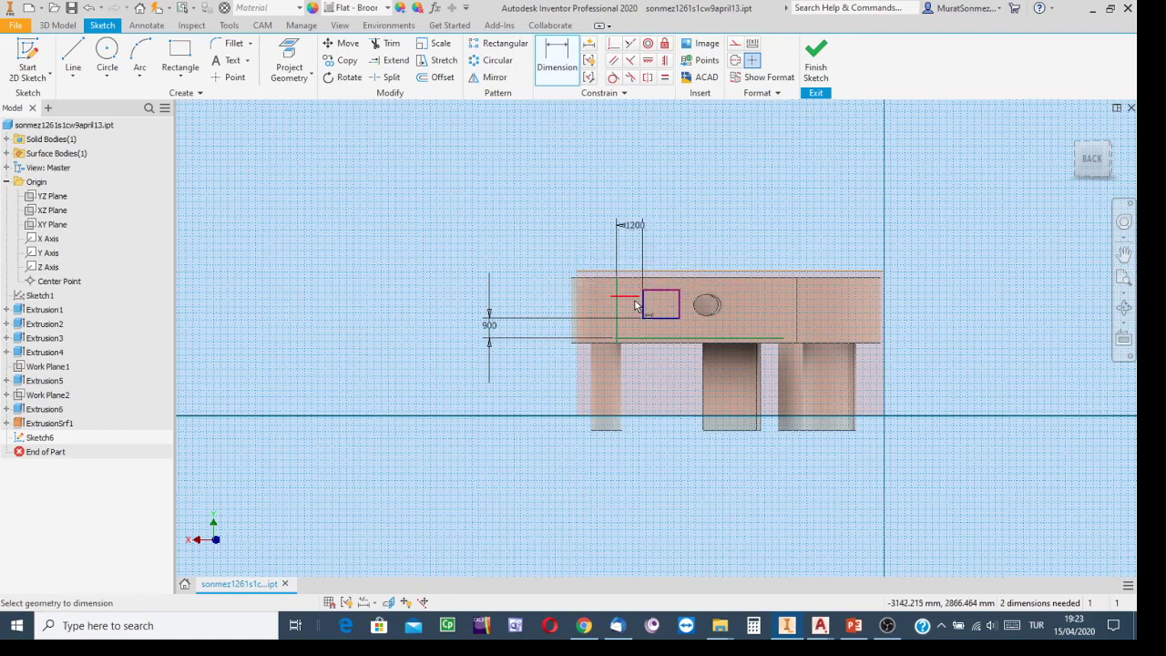
Step: Set the rectangle's width to 1500 mm and its height to 1200 mm, and finish the sketch
{"action": "left_click", "coordinate": [679, 301]}
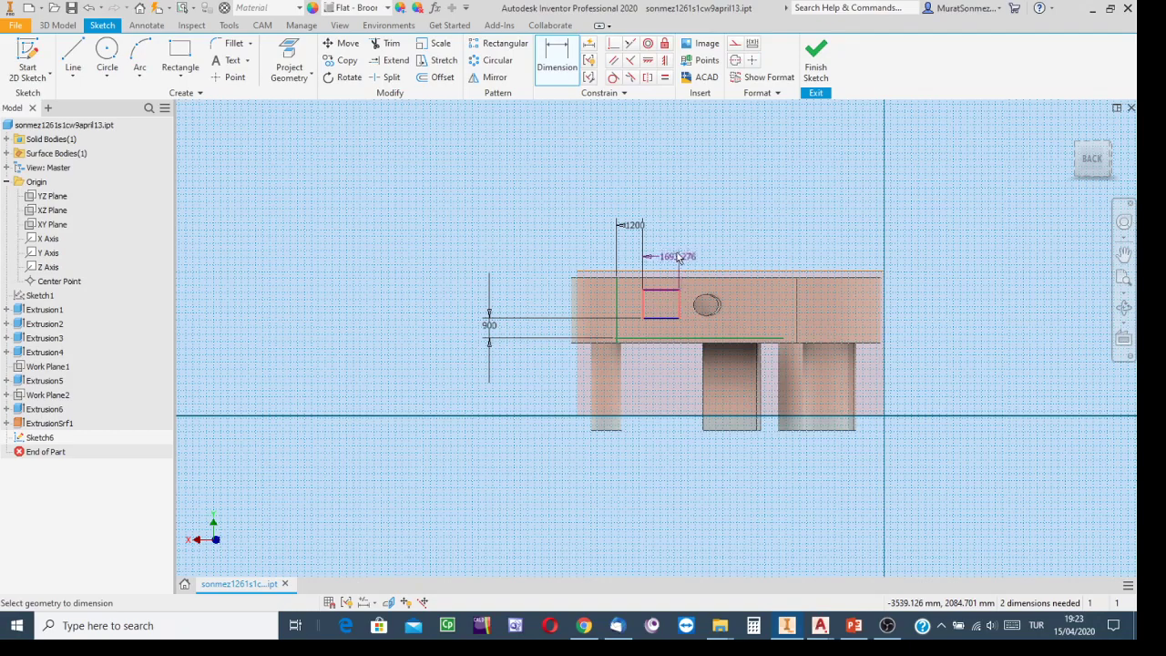
{"action": "left_click", "coordinate": [664, 229]}
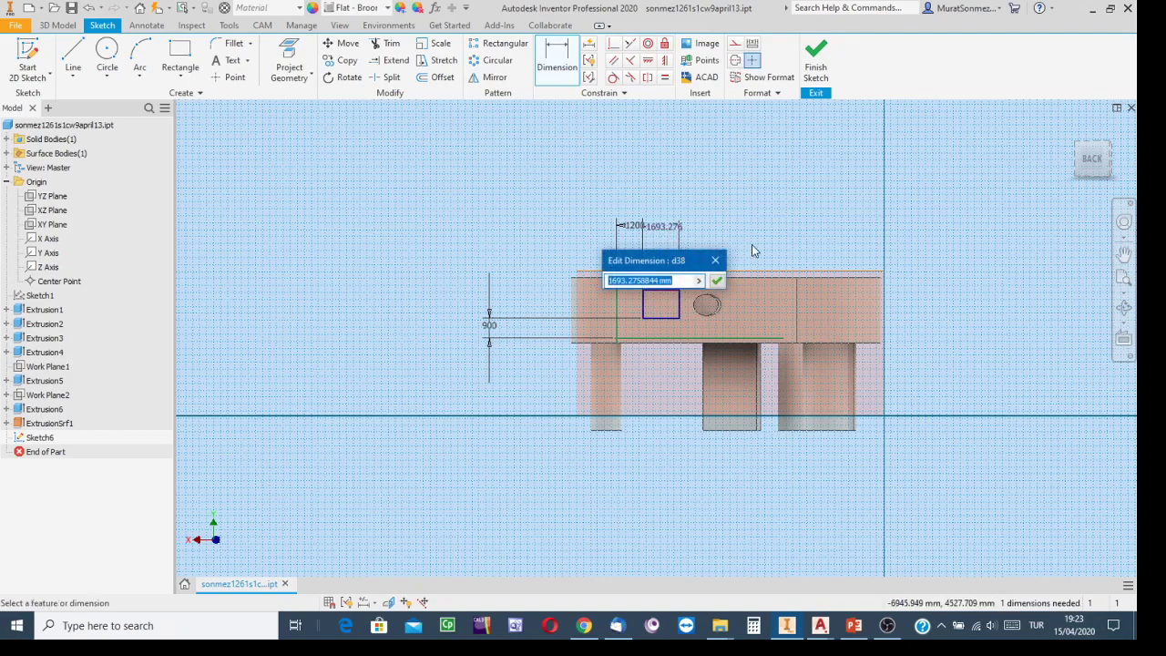
{"action": "type", "text": "1500"}
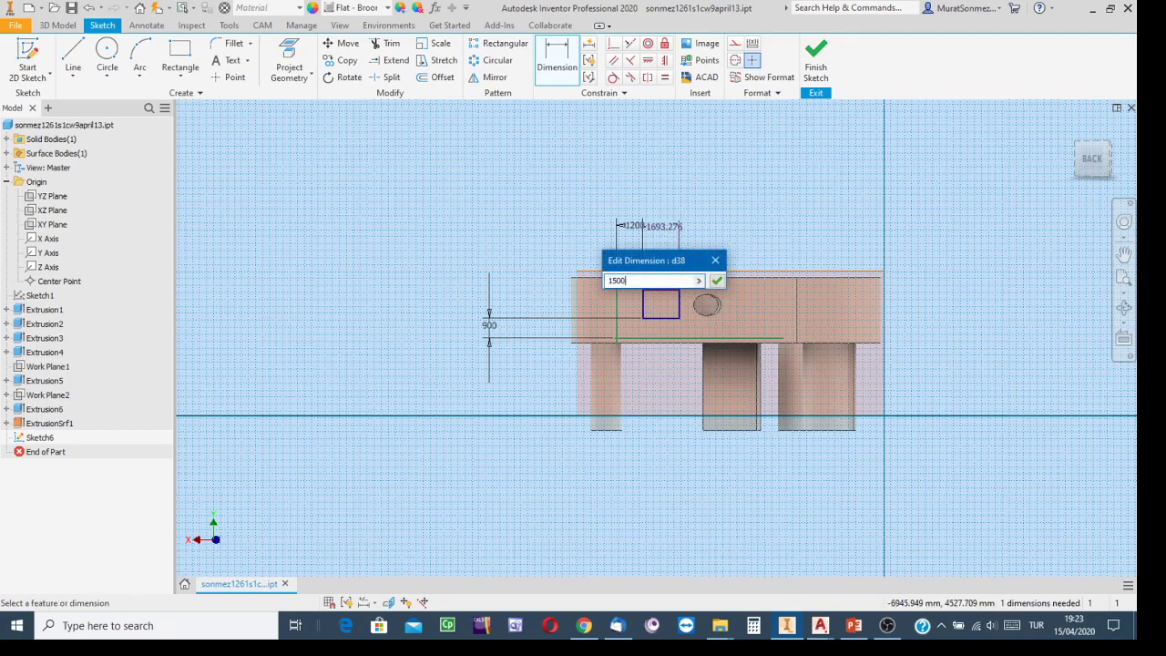
{"action": "key", "text": "Return"}
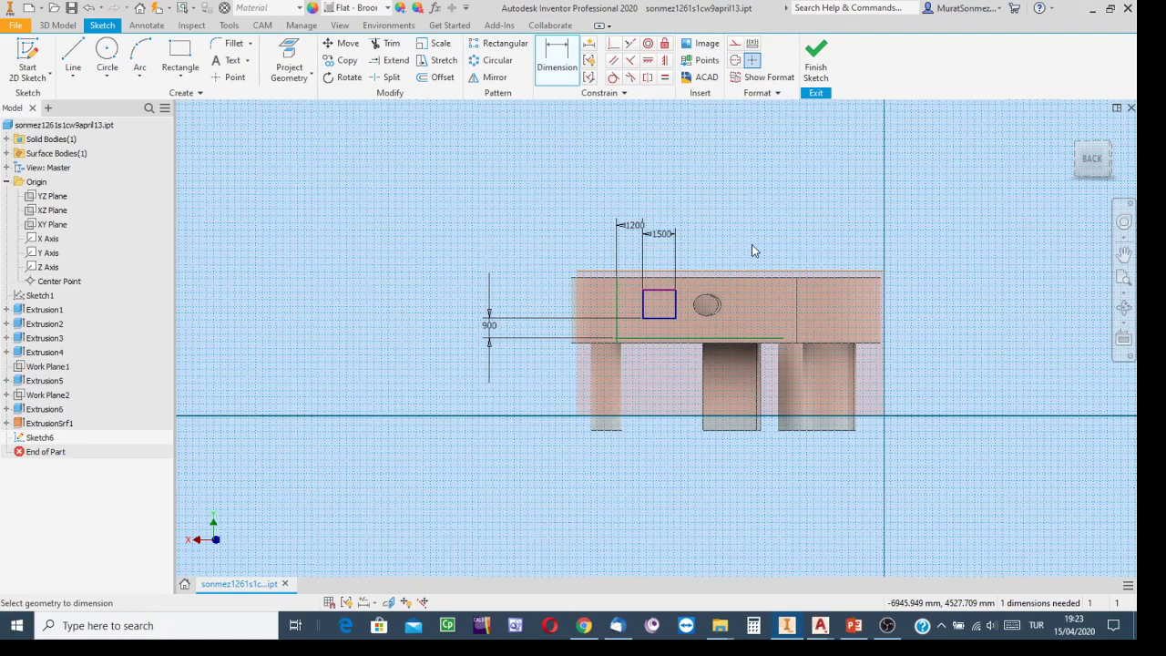
{"action": "left_click", "coordinate": [661, 296]}
{"action": "left_click", "coordinate": [663, 316]}
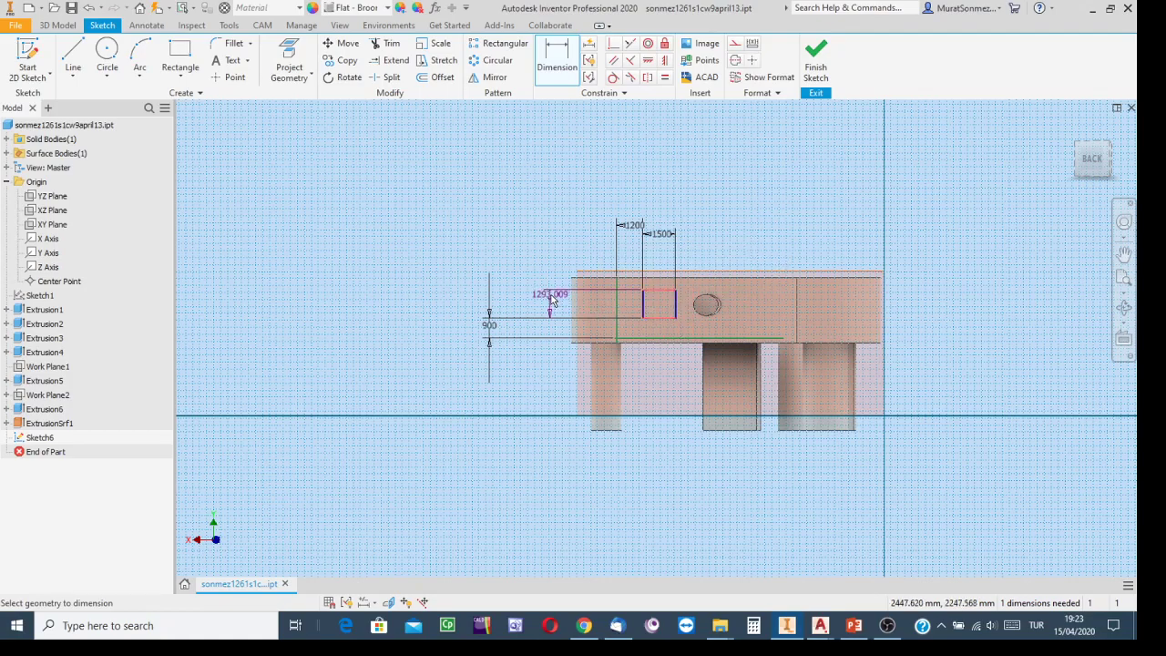
{"action": "left_click", "coordinate": [544, 308]}
{"action": "type", "text": "12"}
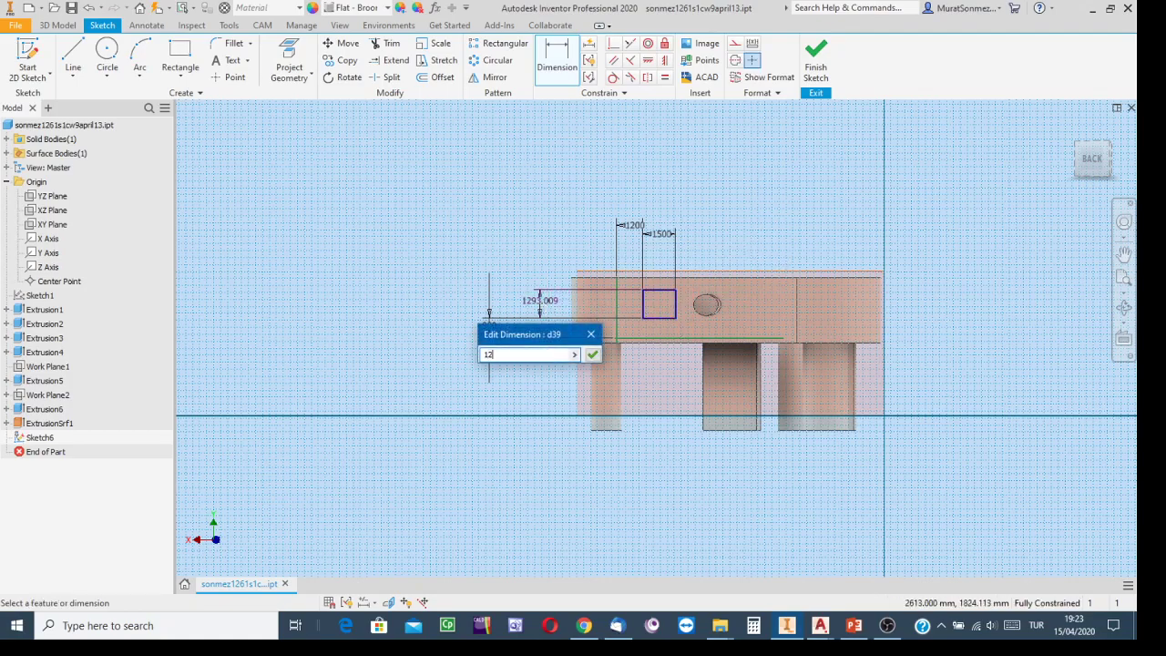
{"action": "type", "text": "00"}
{"action": "key", "text": "Return"}
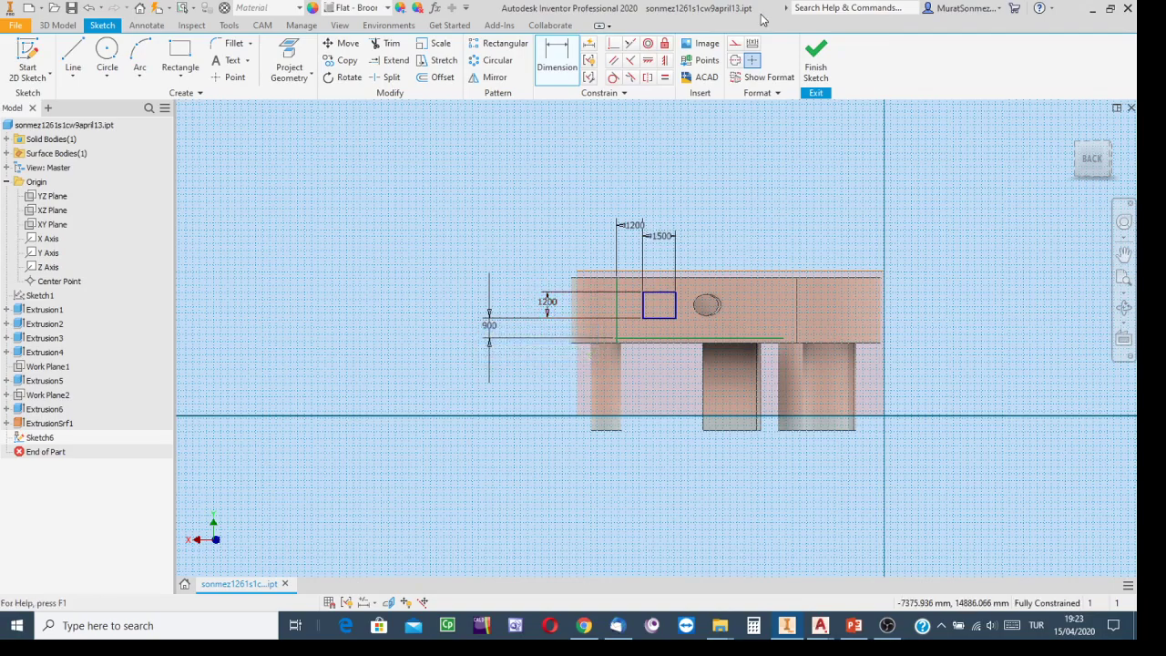
{"action": "left_click", "coordinate": [817, 65]}
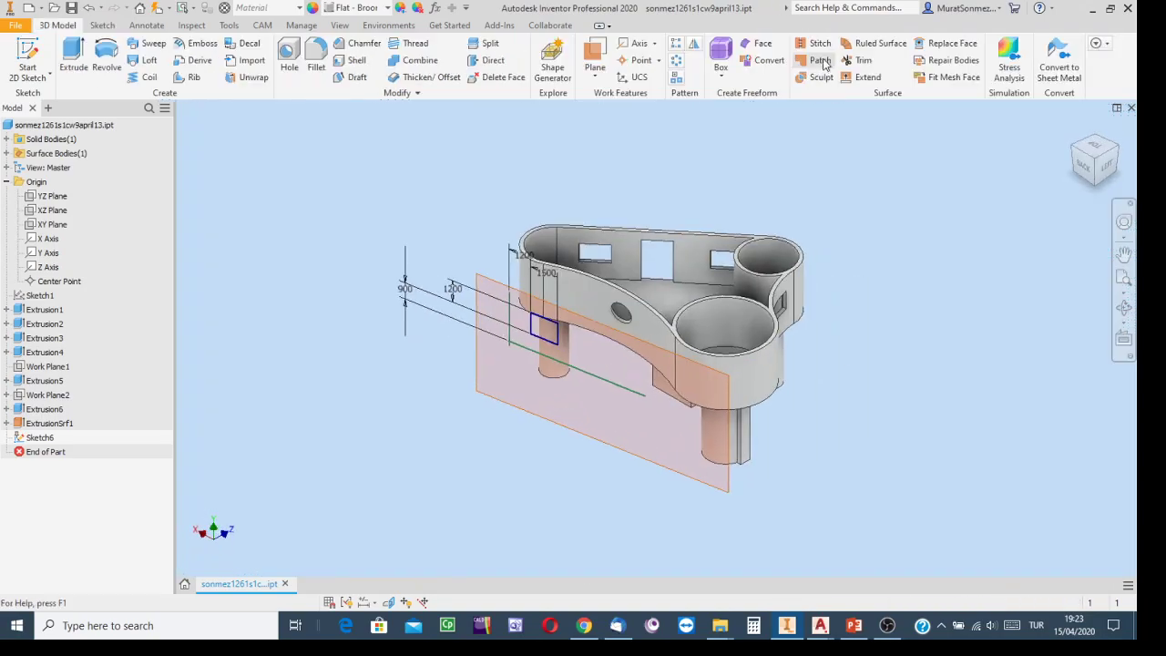
Step: Extrude the rectangle as a cut toward the building, ending at the inner face of the long curved wall
{"action": "left_click", "coordinate": [1124, 307]}
{"action": "left_click_drag", "start_coordinate": [709, 336], "coordinate": [752, 358]}
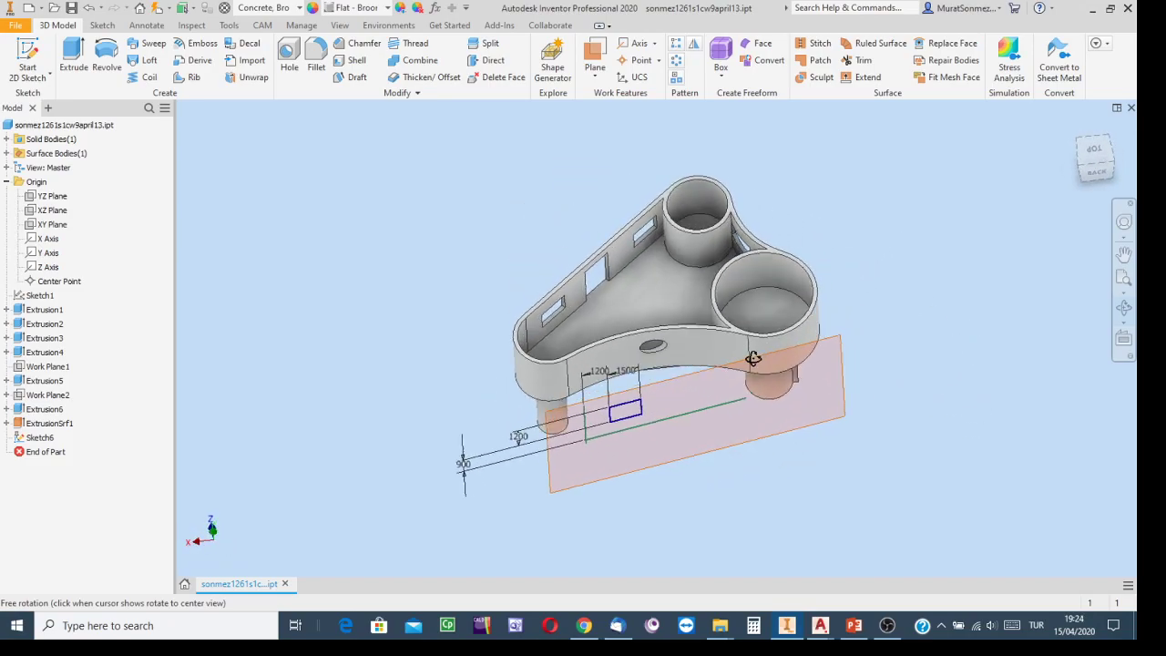
{"action": "key", "text": "Escape"}
{"action": "left_click", "coordinate": [72, 56]}
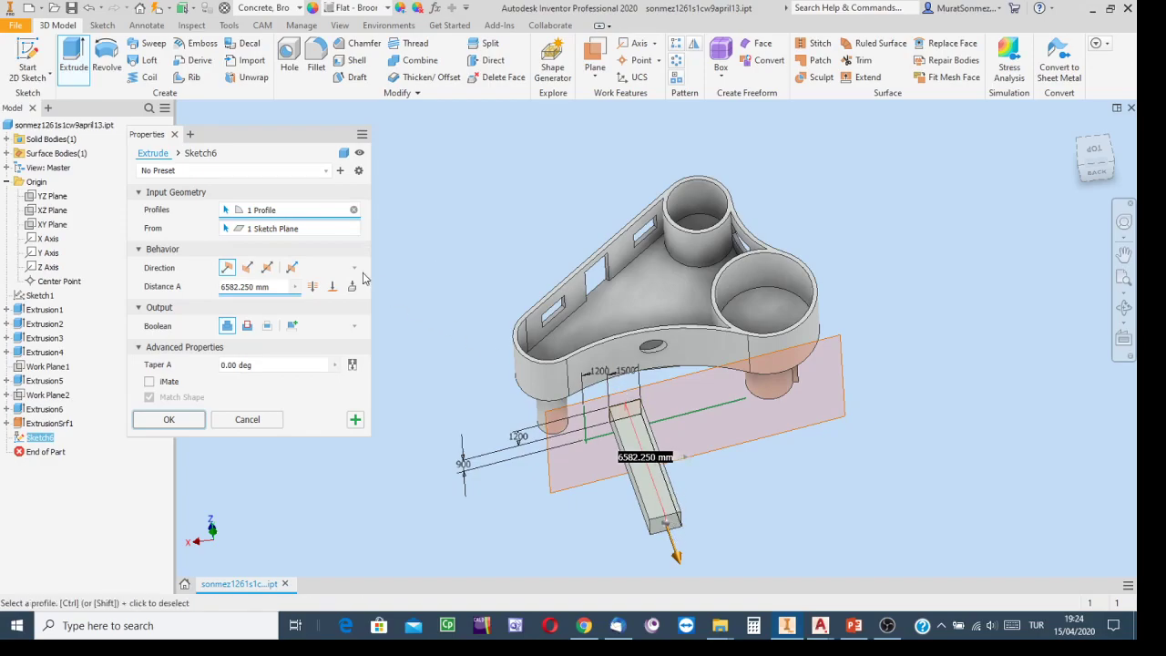
{"action": "left_click", "coordinate": [246, 326]}
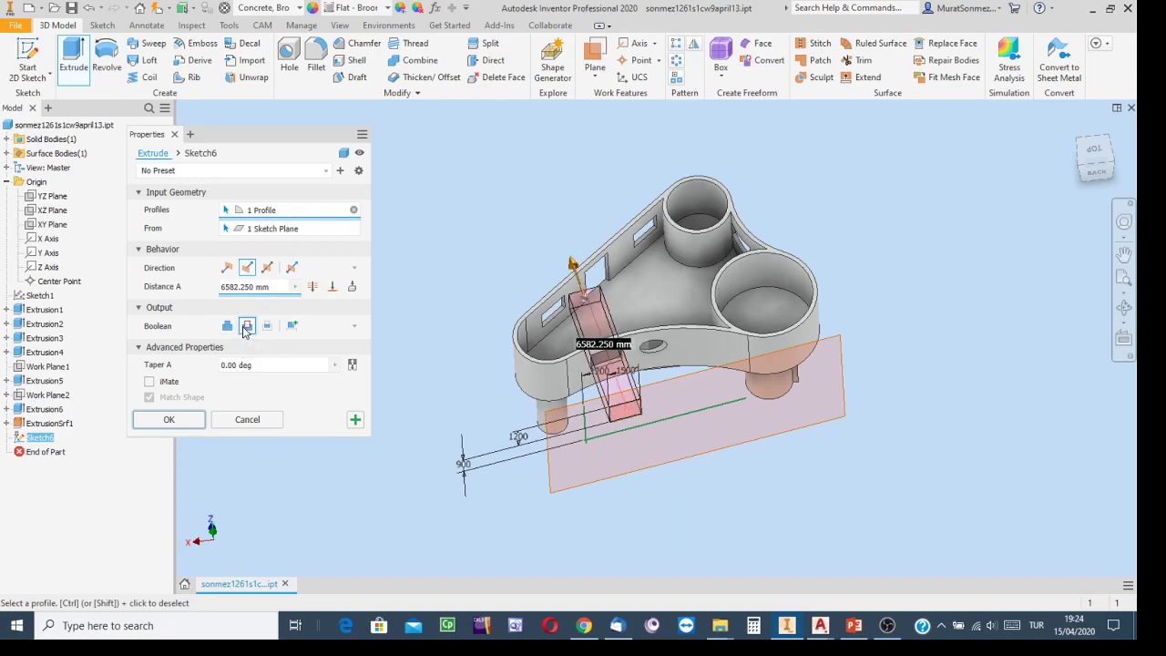
{"action": "left_click", "coordinate": [333, 287]}
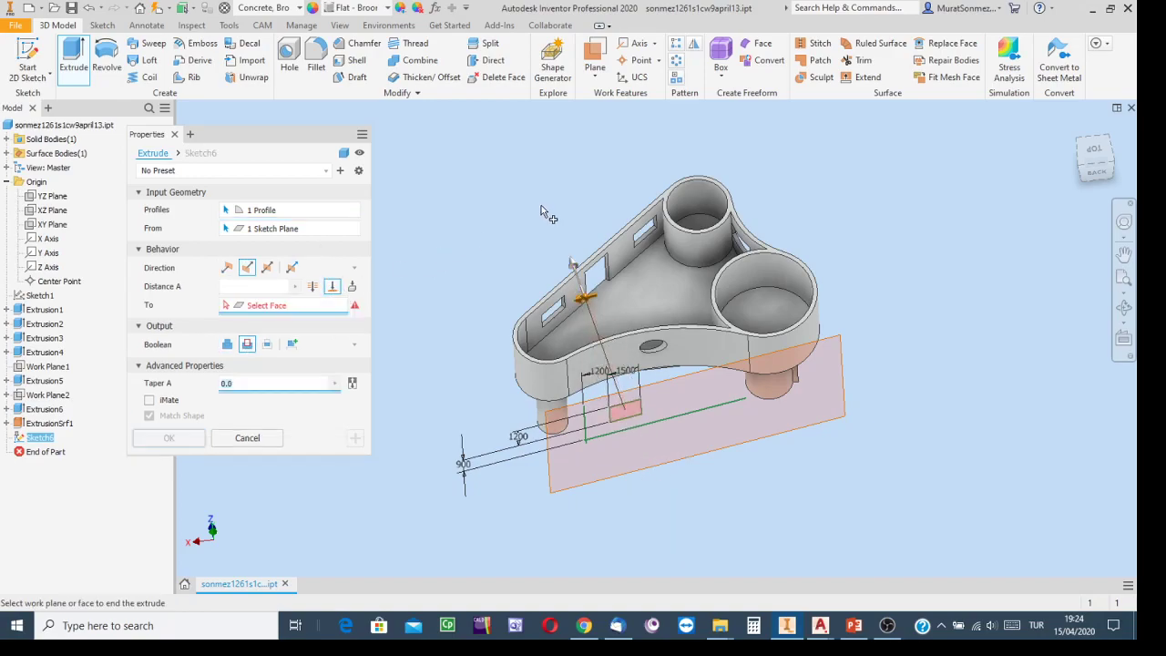
{"action": "left_click", "coordinate": [1081, 148]}
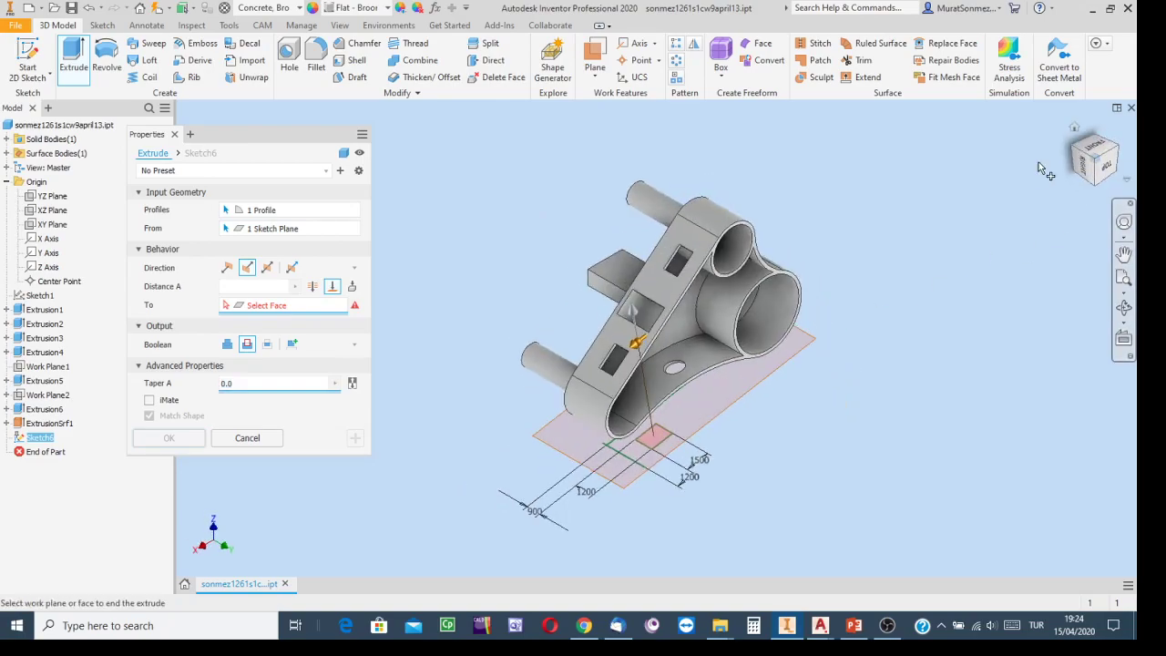
{"action": "left_click", "coordinate": [663, 404]}
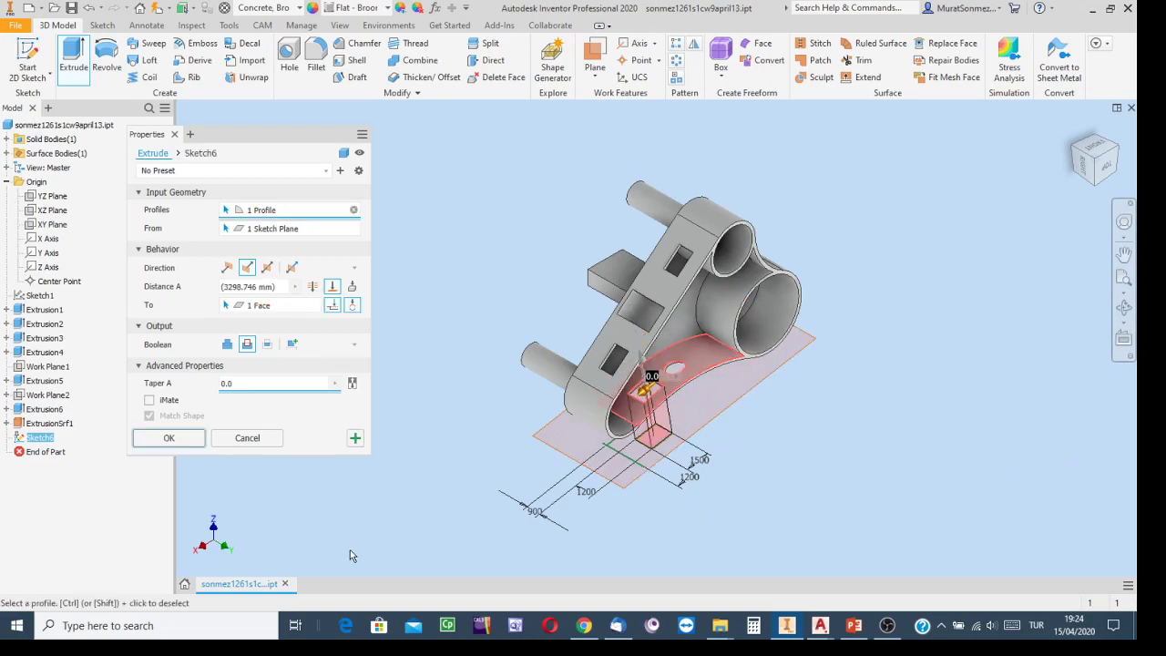
{"action": "left_click", "coordinate": [173, 438]}
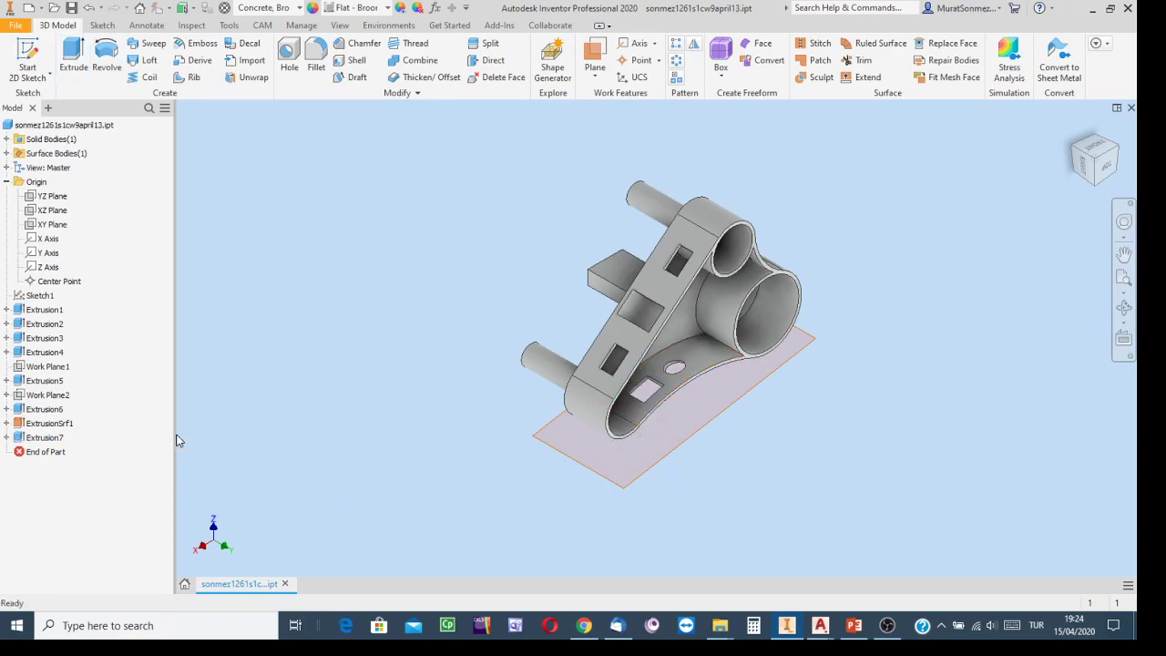
Step: Examine the new rectangular window and the angled surface beside the curved wall from above and from the side
{"action": "left_click", "coordinate": [1123, 309]}
{"action": "left_click_drag", "start_coordinate": [708, 377], "coordinate": [623, 461]}
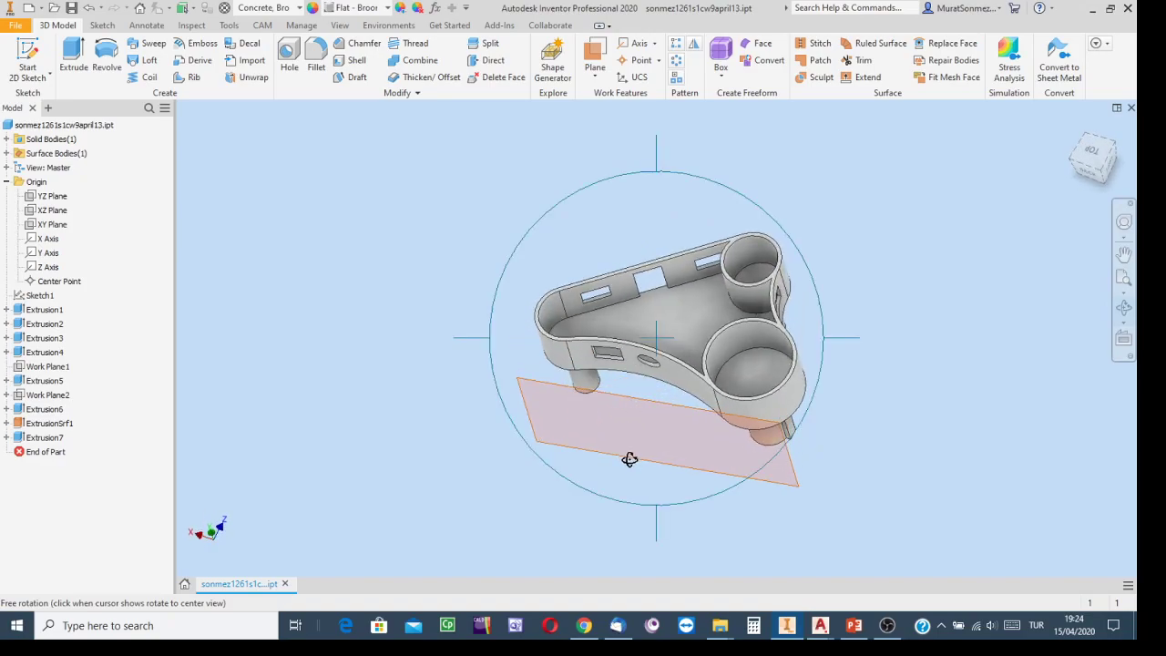
{"action": "key", "text": "Escape"}
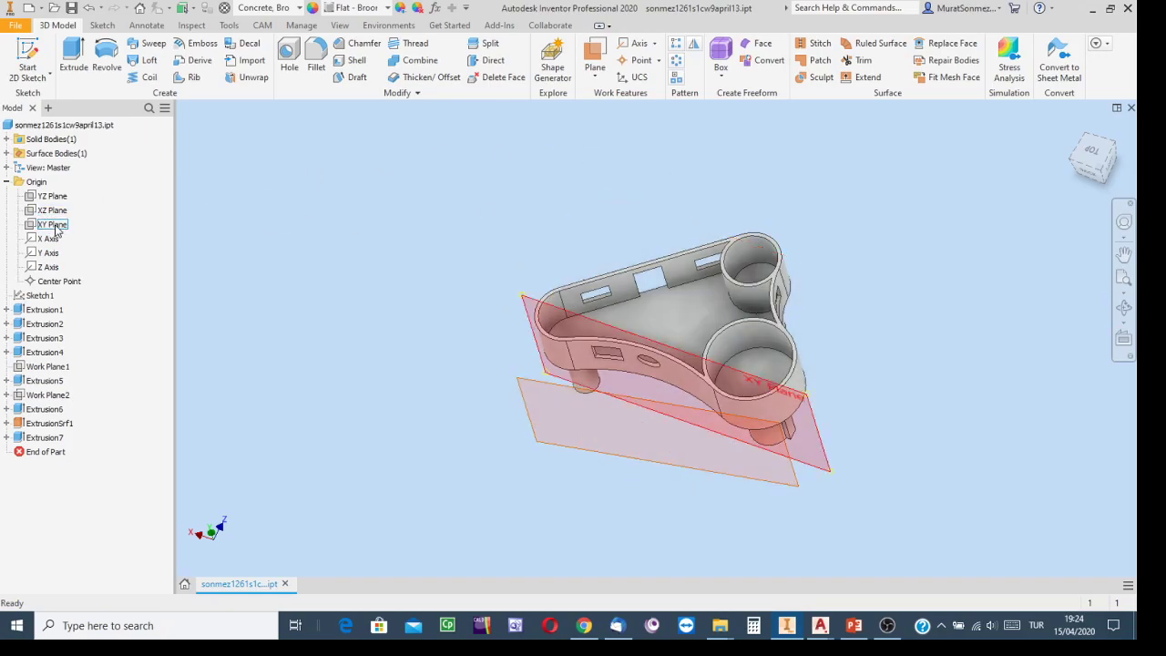
{"action": "left_click_drag", "start_coordinate": [1096, 157], "coordinate": [1061, 160]}
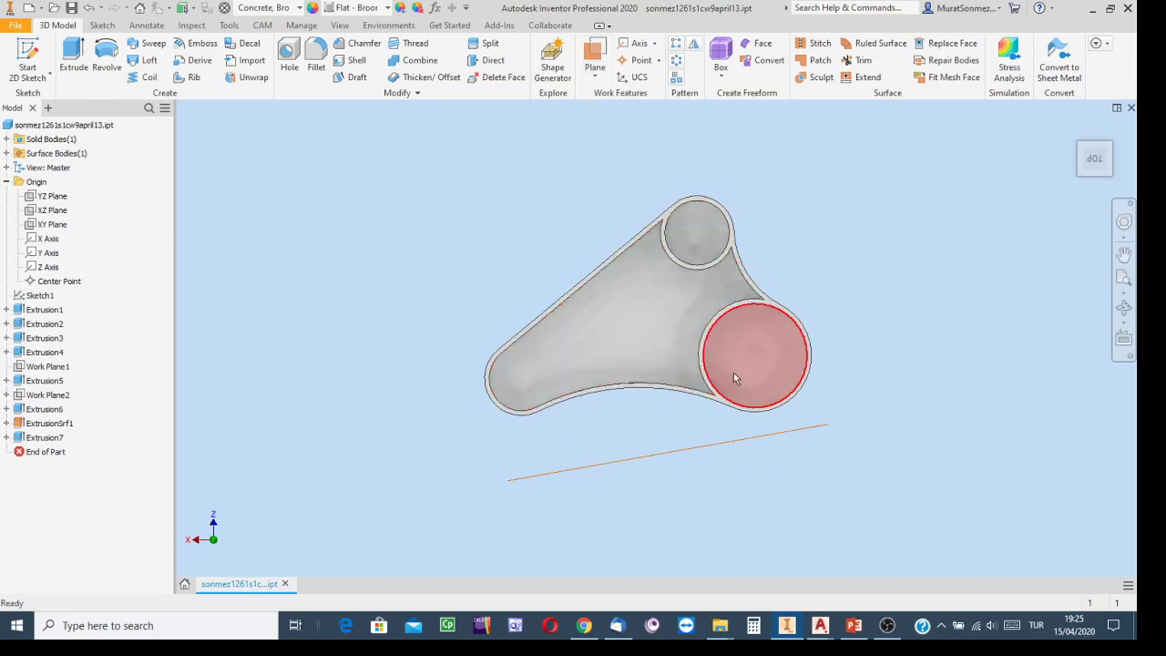
{"action": "left_click", "coordinate": [1123, 307]}
{"action": "left_click_drag", "start_coordinate": [652, 340], "coordinate": [568, 301]}
{"action": "left_click_drag", "start_coordinate": [757, 231], "coordinate": [656, 286]}
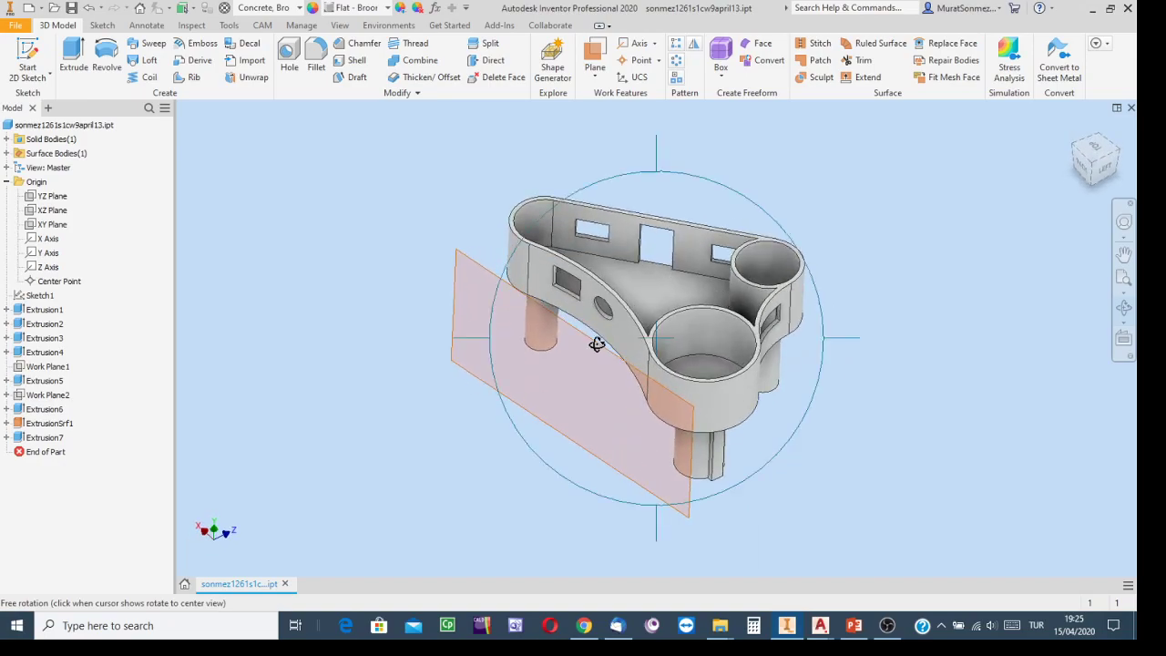
{"action": "key", "text": "Escape"}
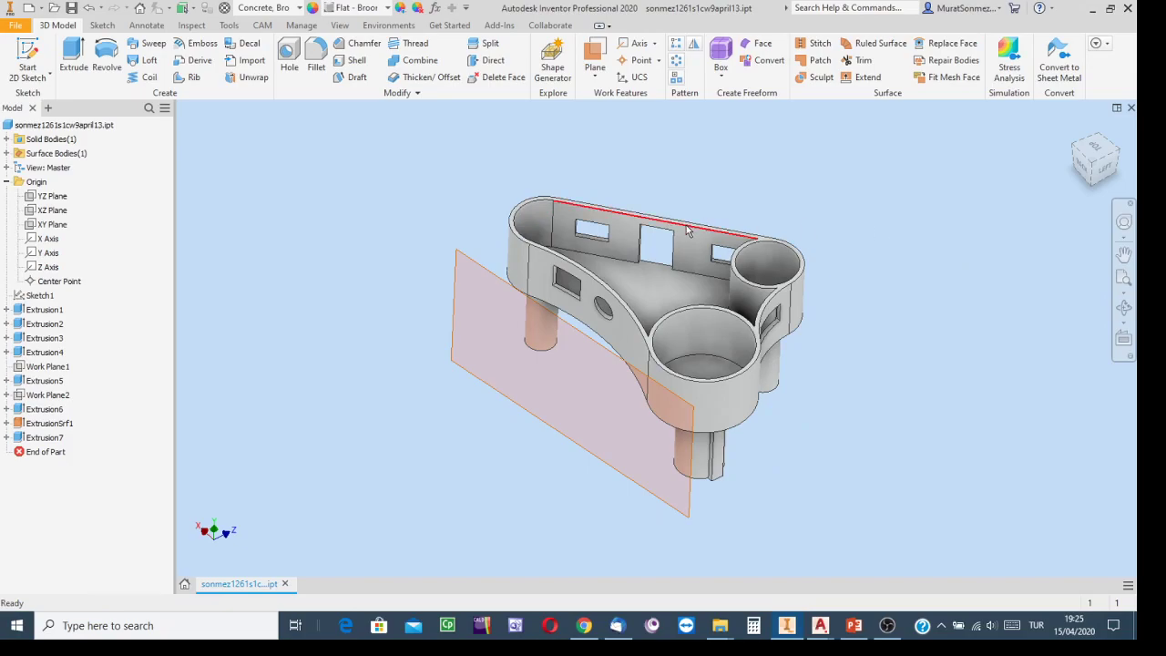
Step: Hide the angled extruded surface beside the curved wall
{"action": "mouse_move", "coordinate": [710, 253]}
{"action": "right_click", "coordinate": [47, 427]}
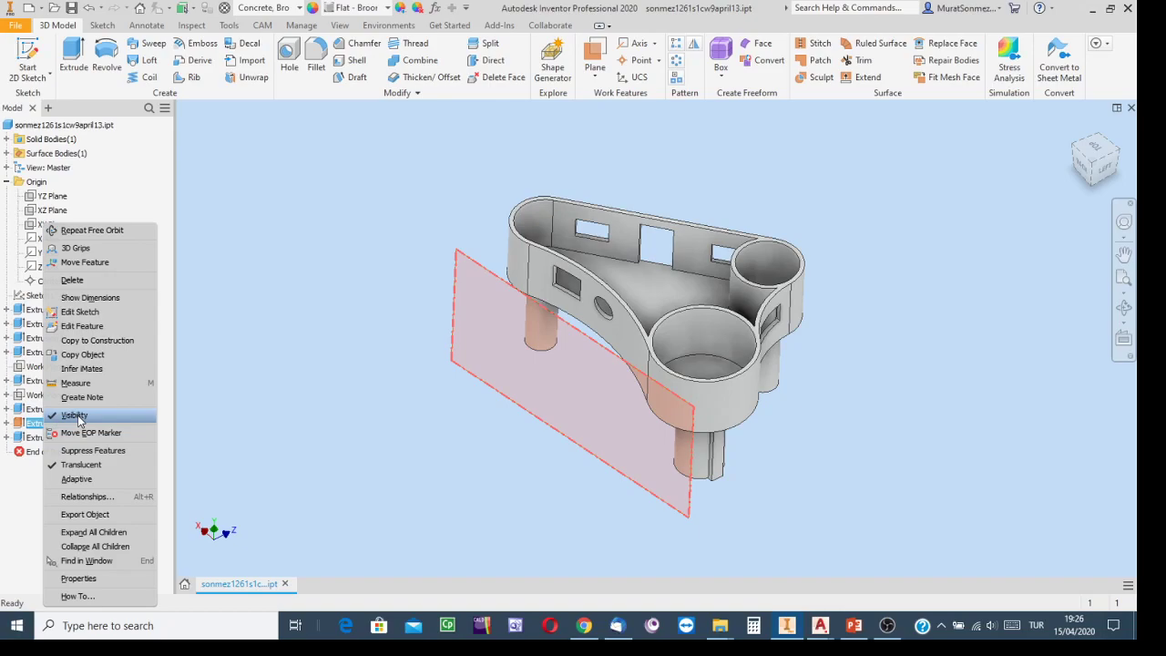
{"action": "left_click", "coordinate": [73, 415]}
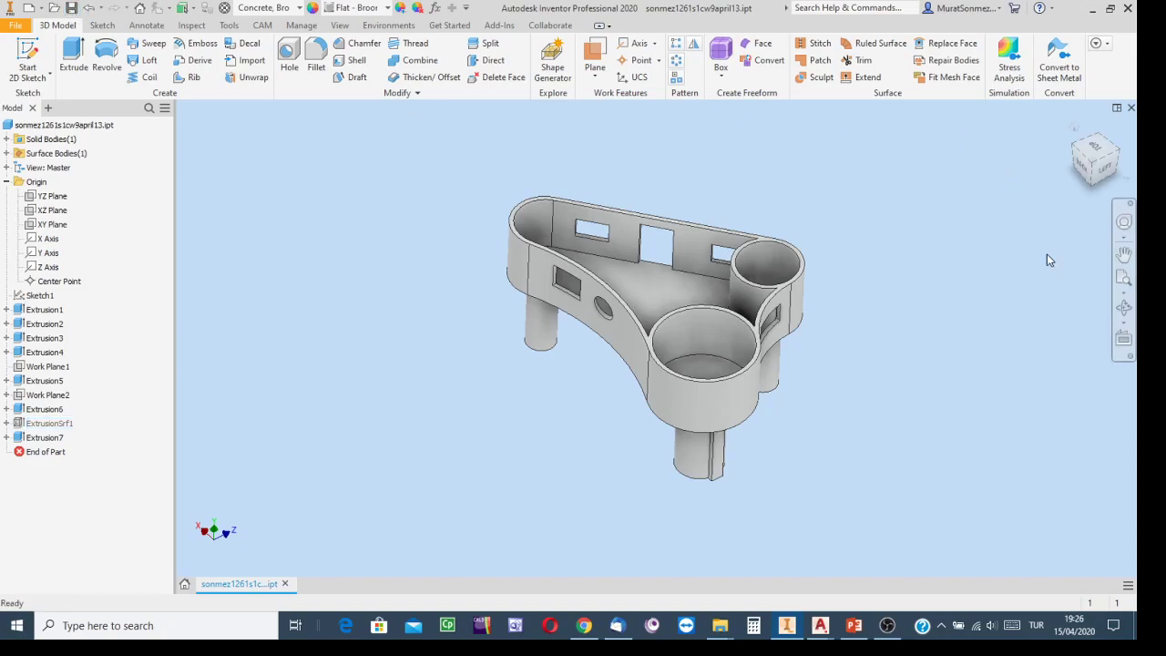
{"action": "left_click", "coordinate": [887, 625]}
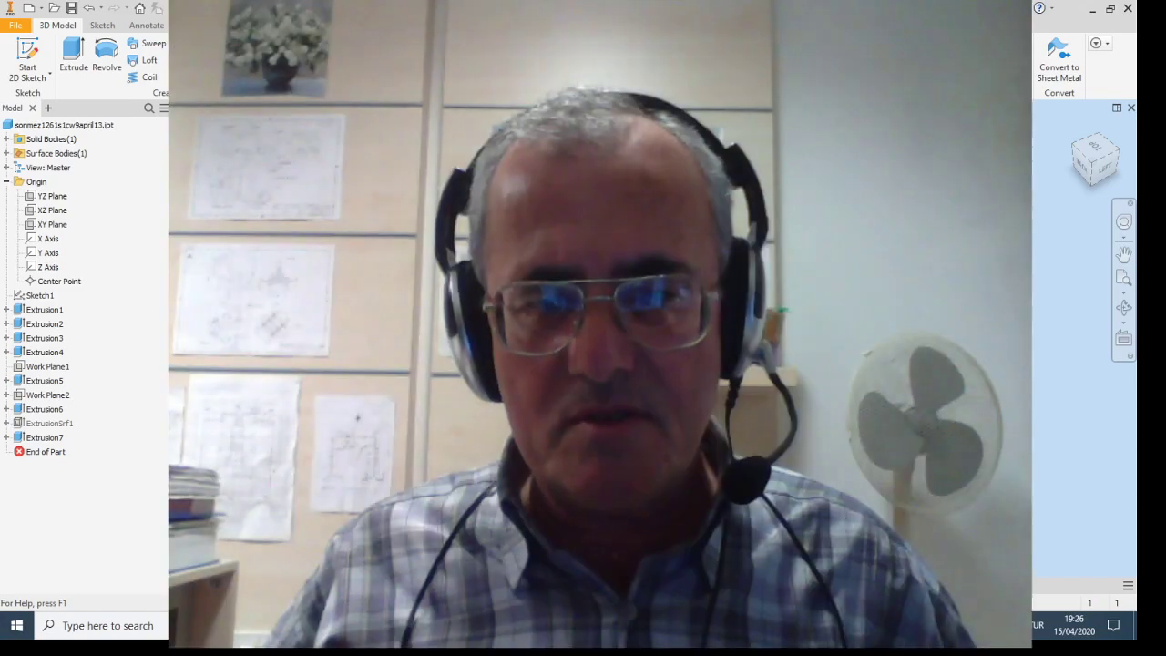
{"action": "left_click", "coordinate": [420, 438]}
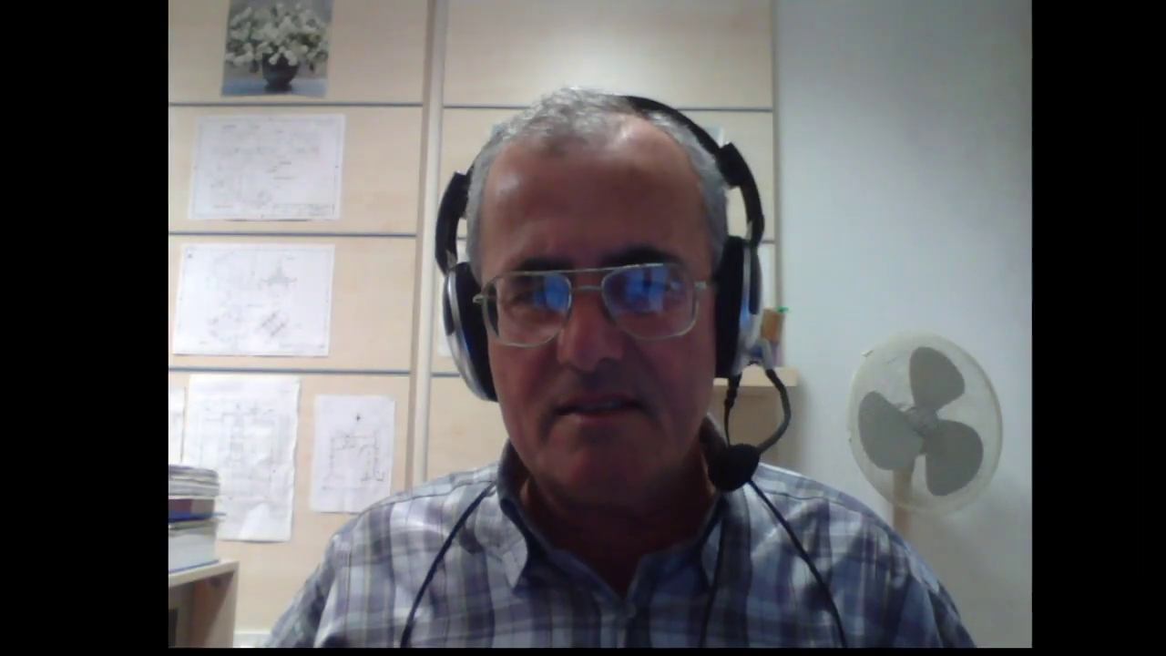